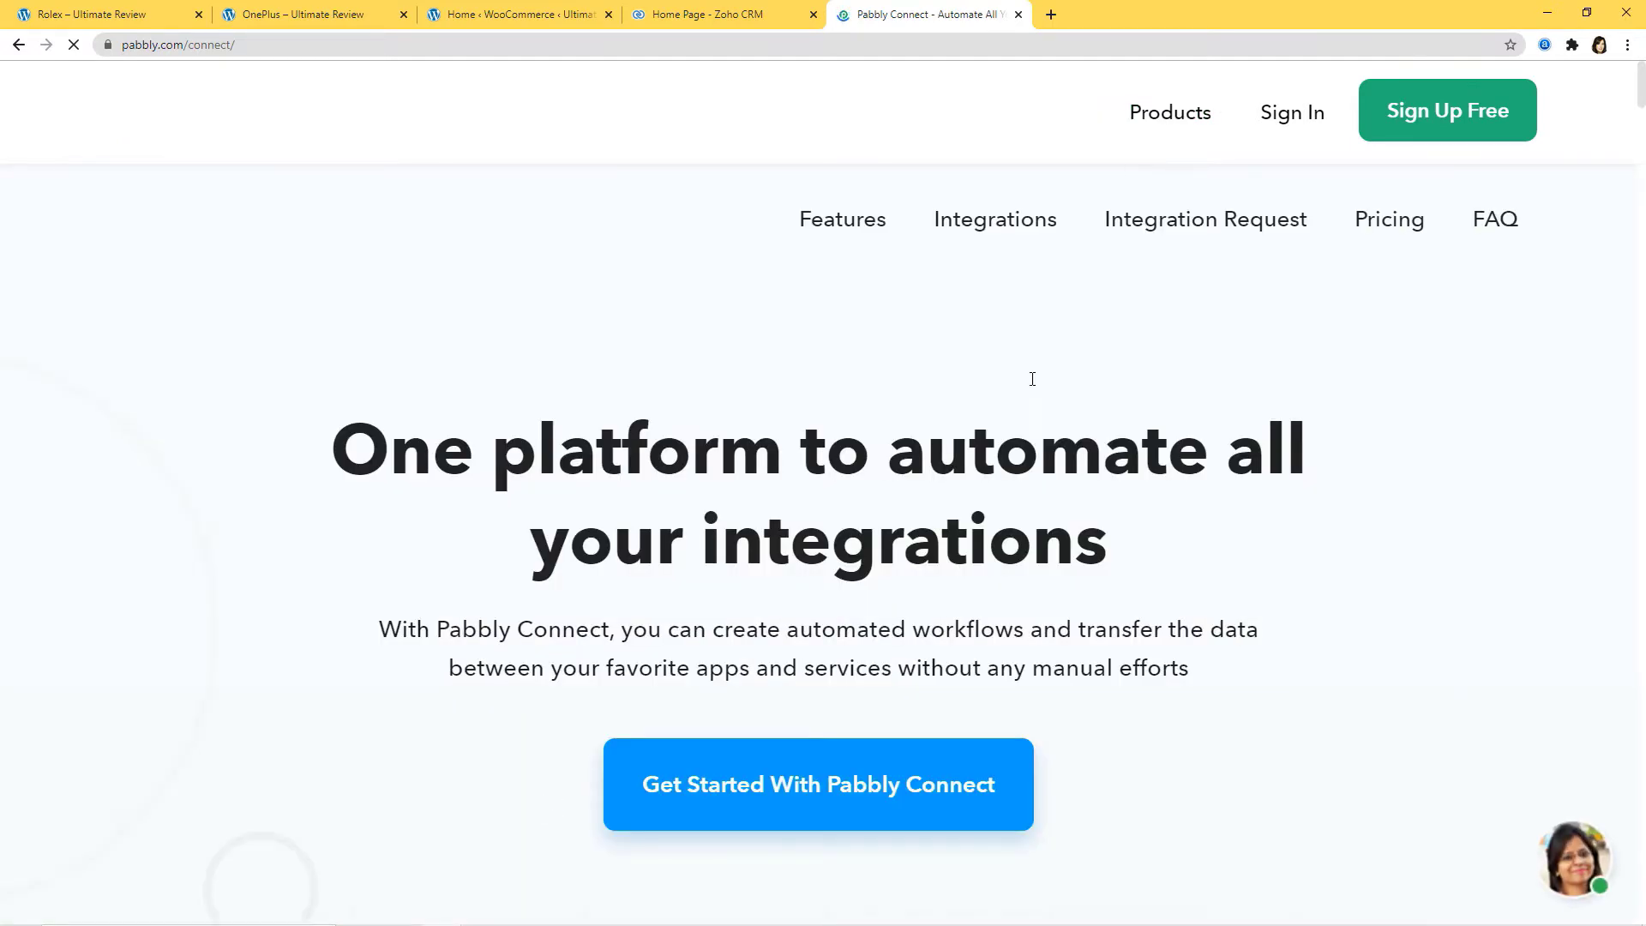
Step: Sign in to Pabbly and open the Connect app's dashboard of 14 existing workflows
left_click(1286, 117)
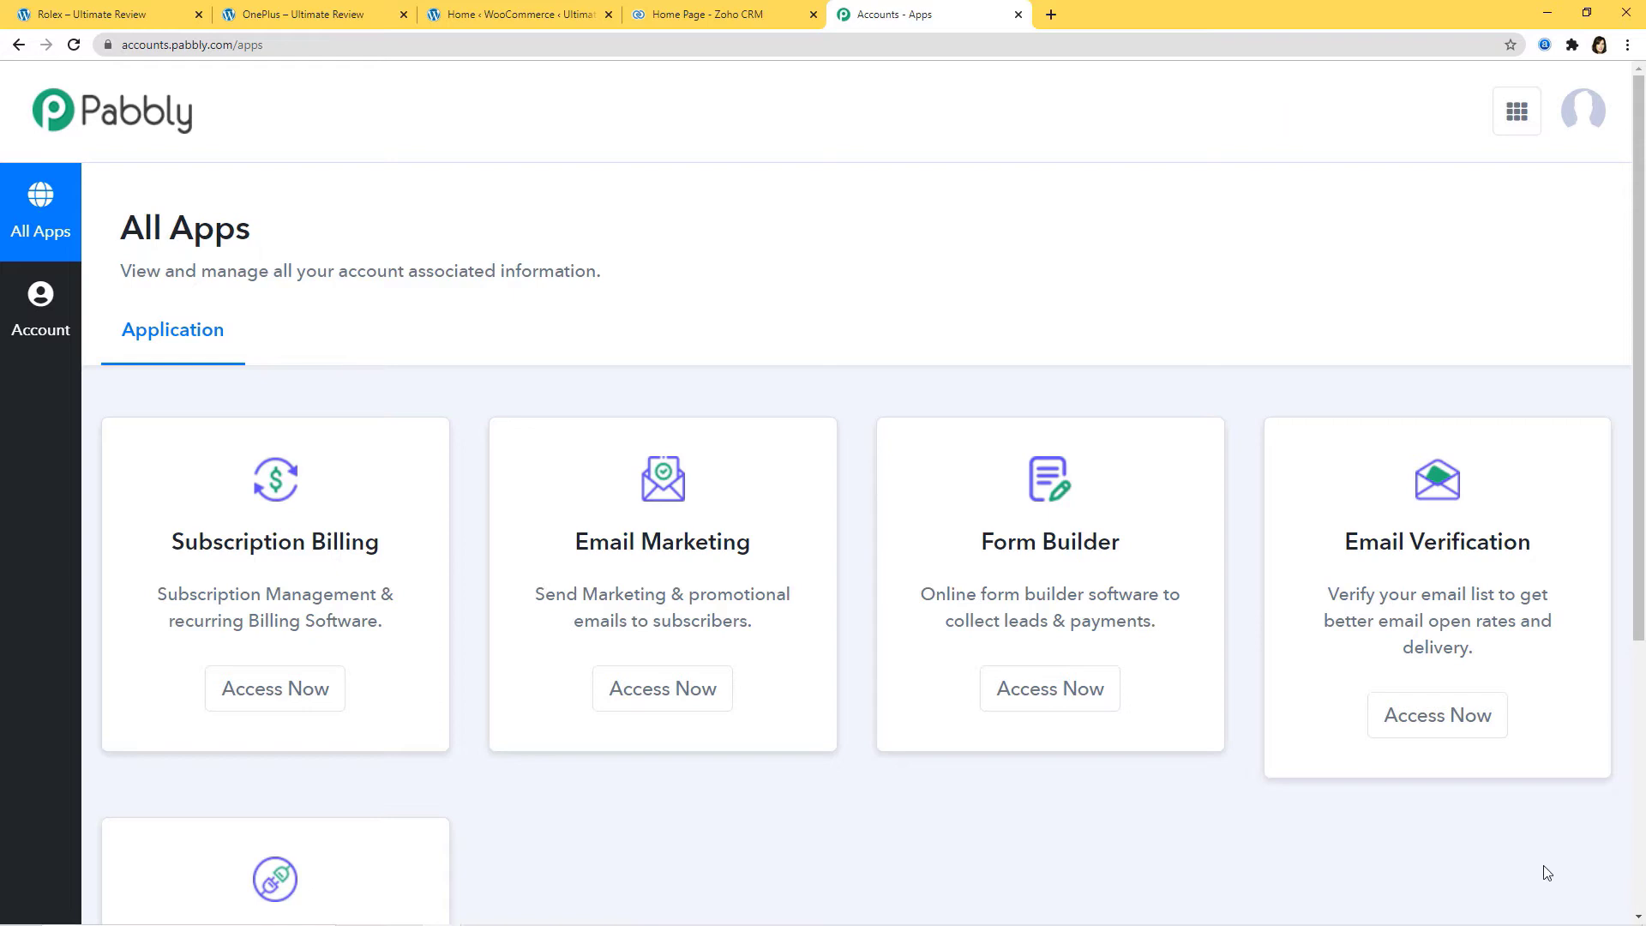
scroll(1330, 755, "down", 4)
scroll(1330, 754, "down", 1)
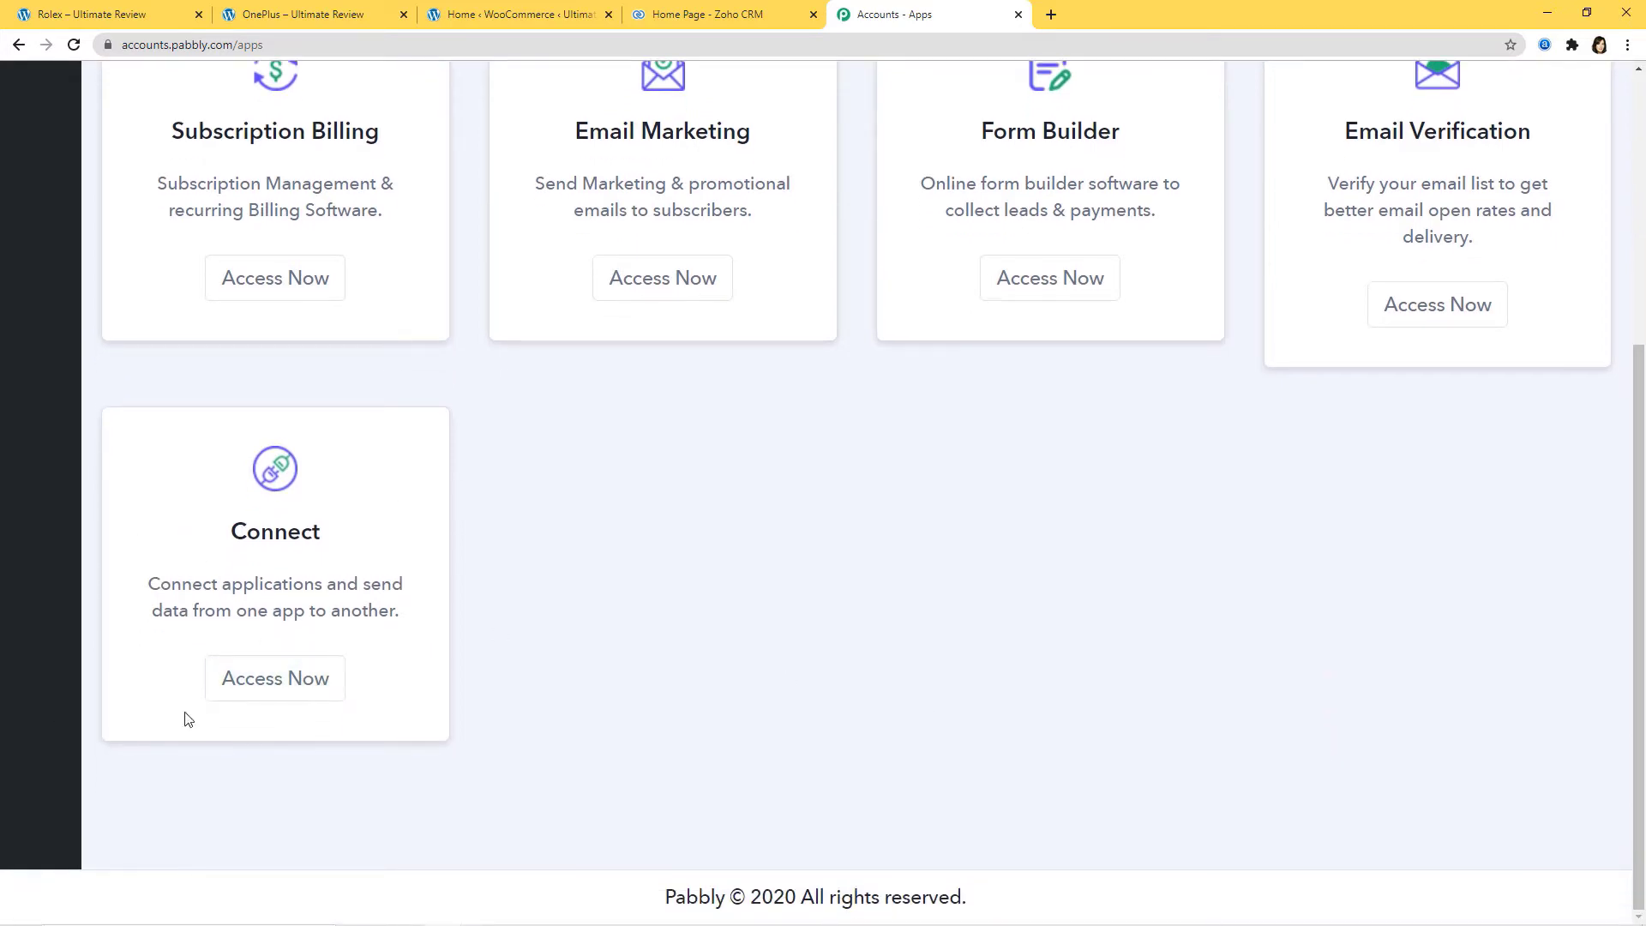
left_click(264, 691)
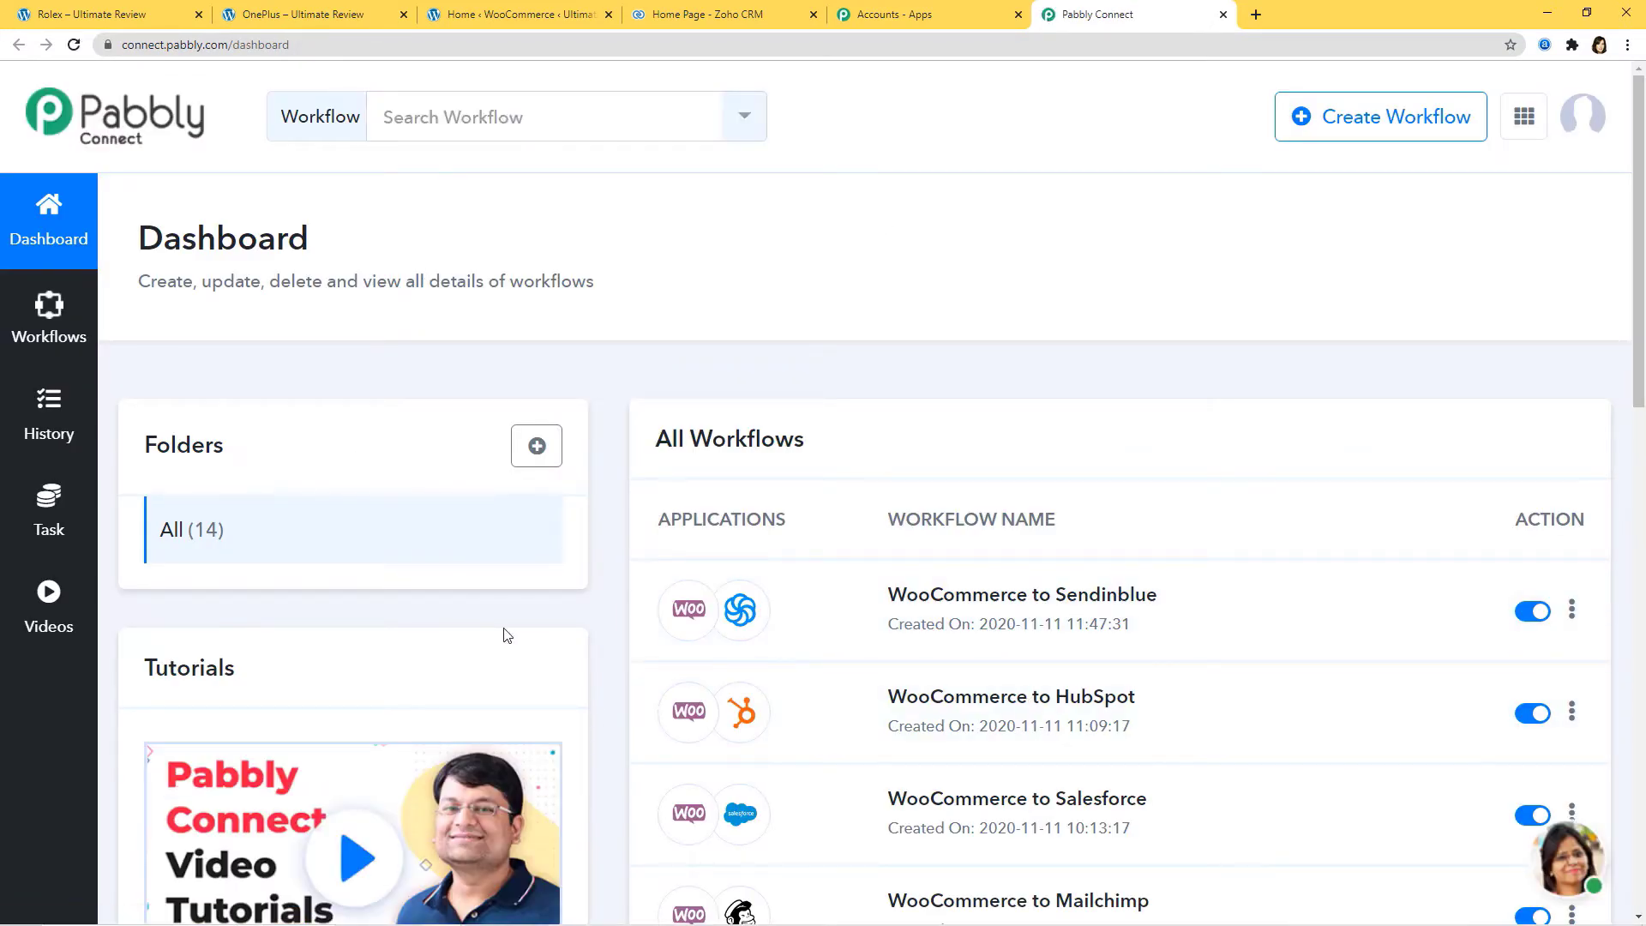
Step: Create a new workflow with the name 'Freshsales to Google Contacts'
left_click(1389, 123)
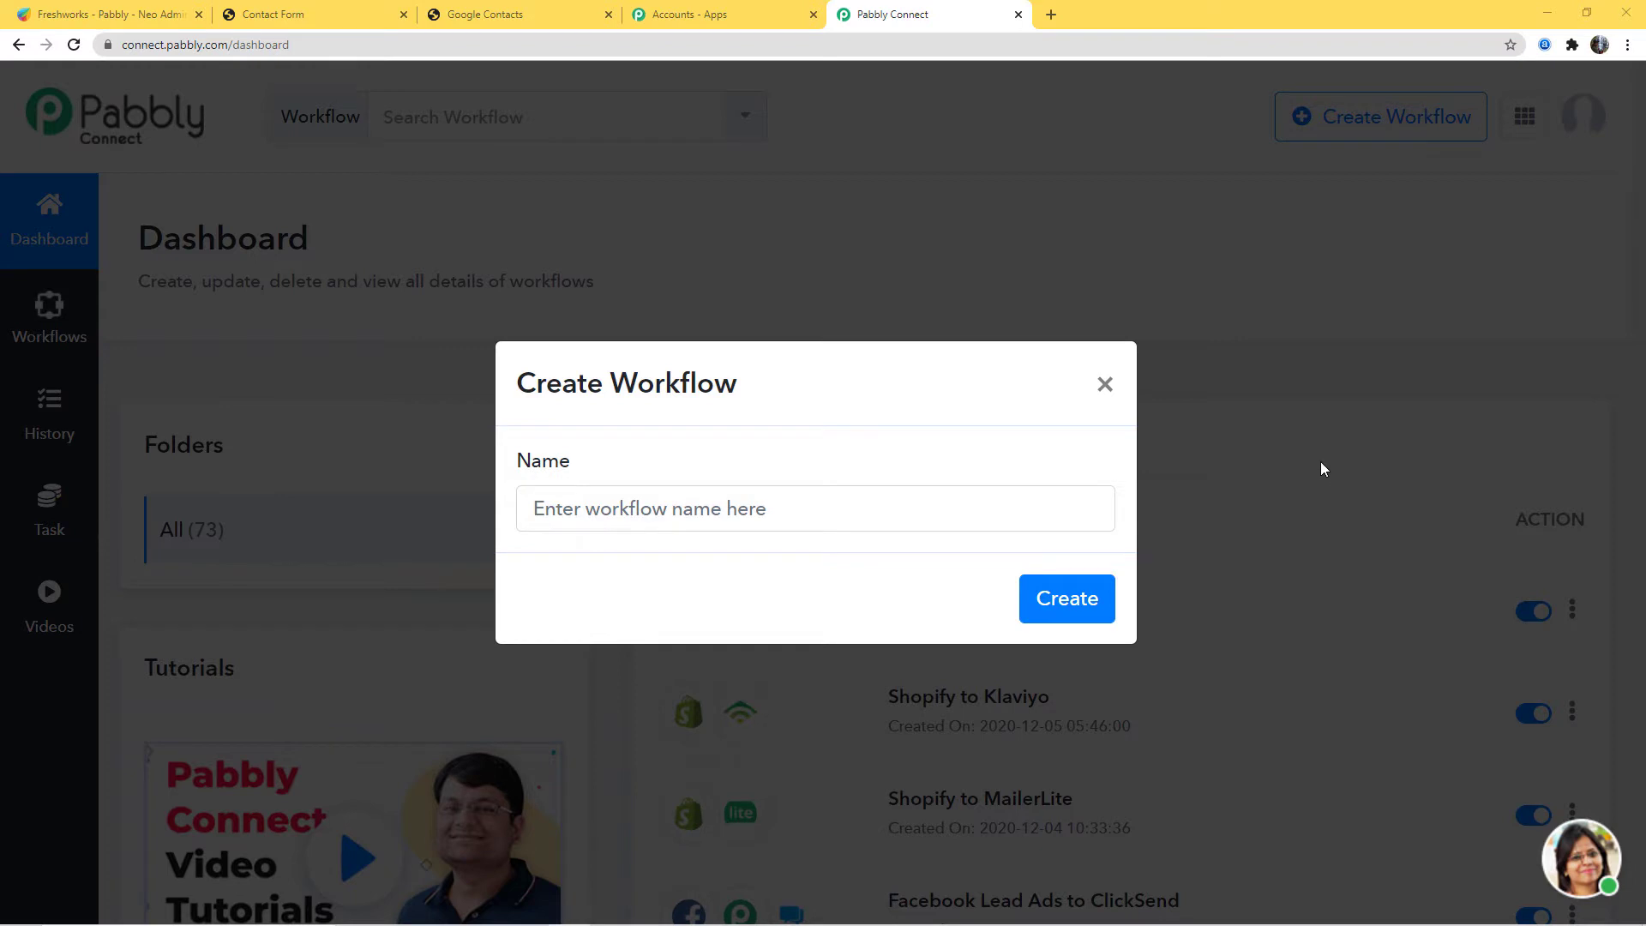
left_click(735, 508)
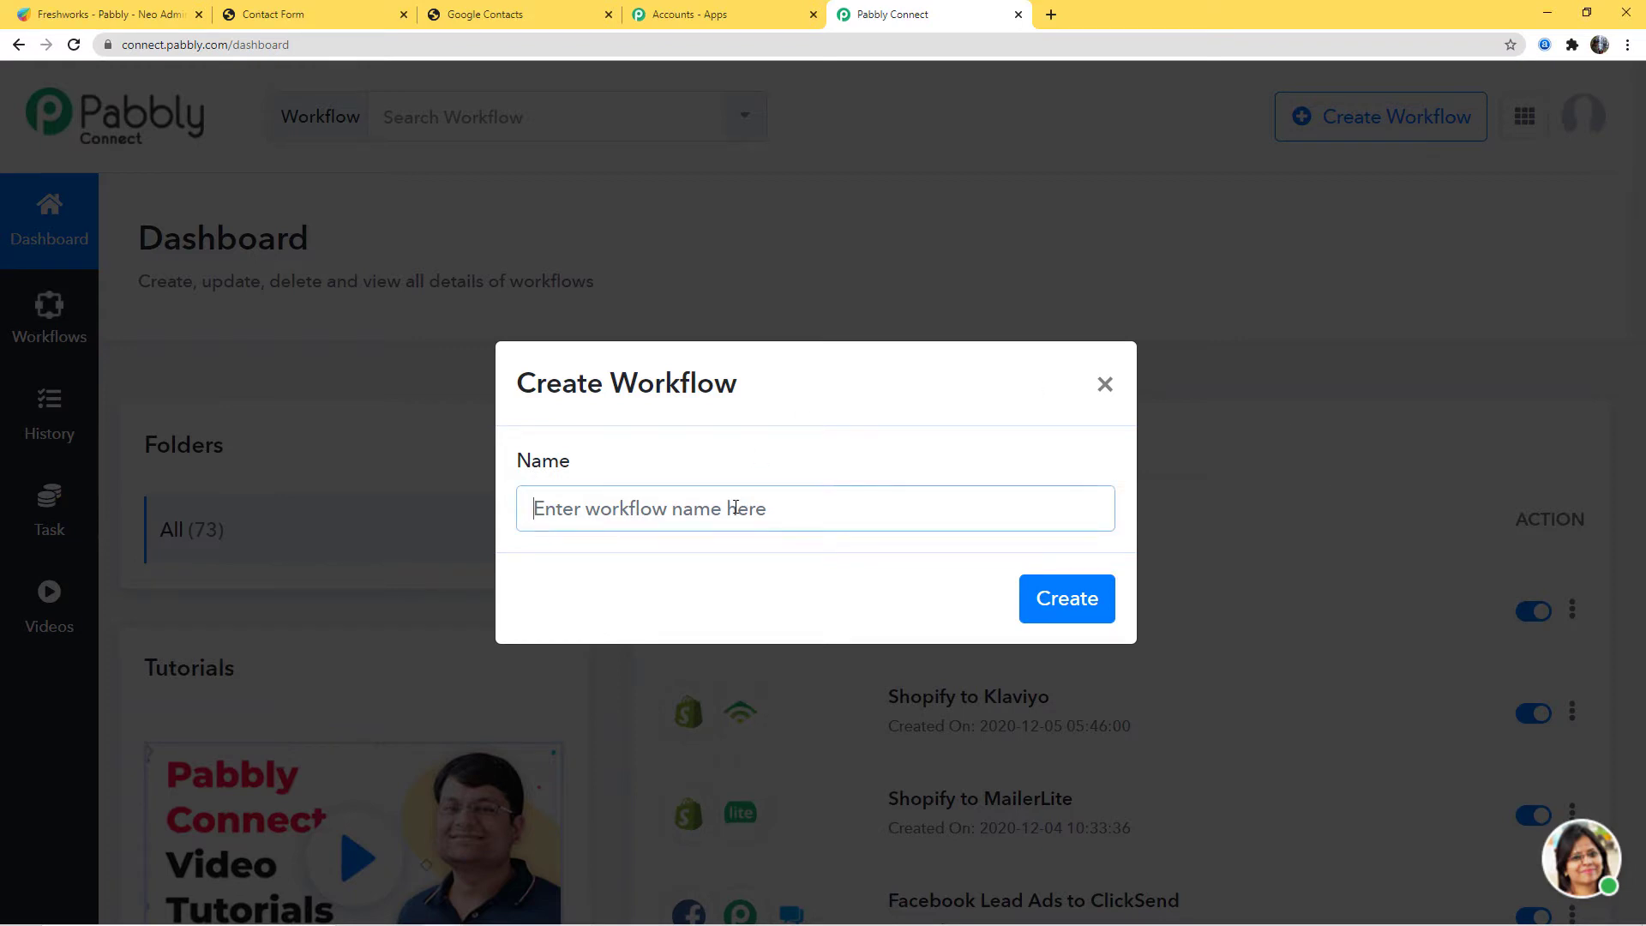
type("Freshsale")
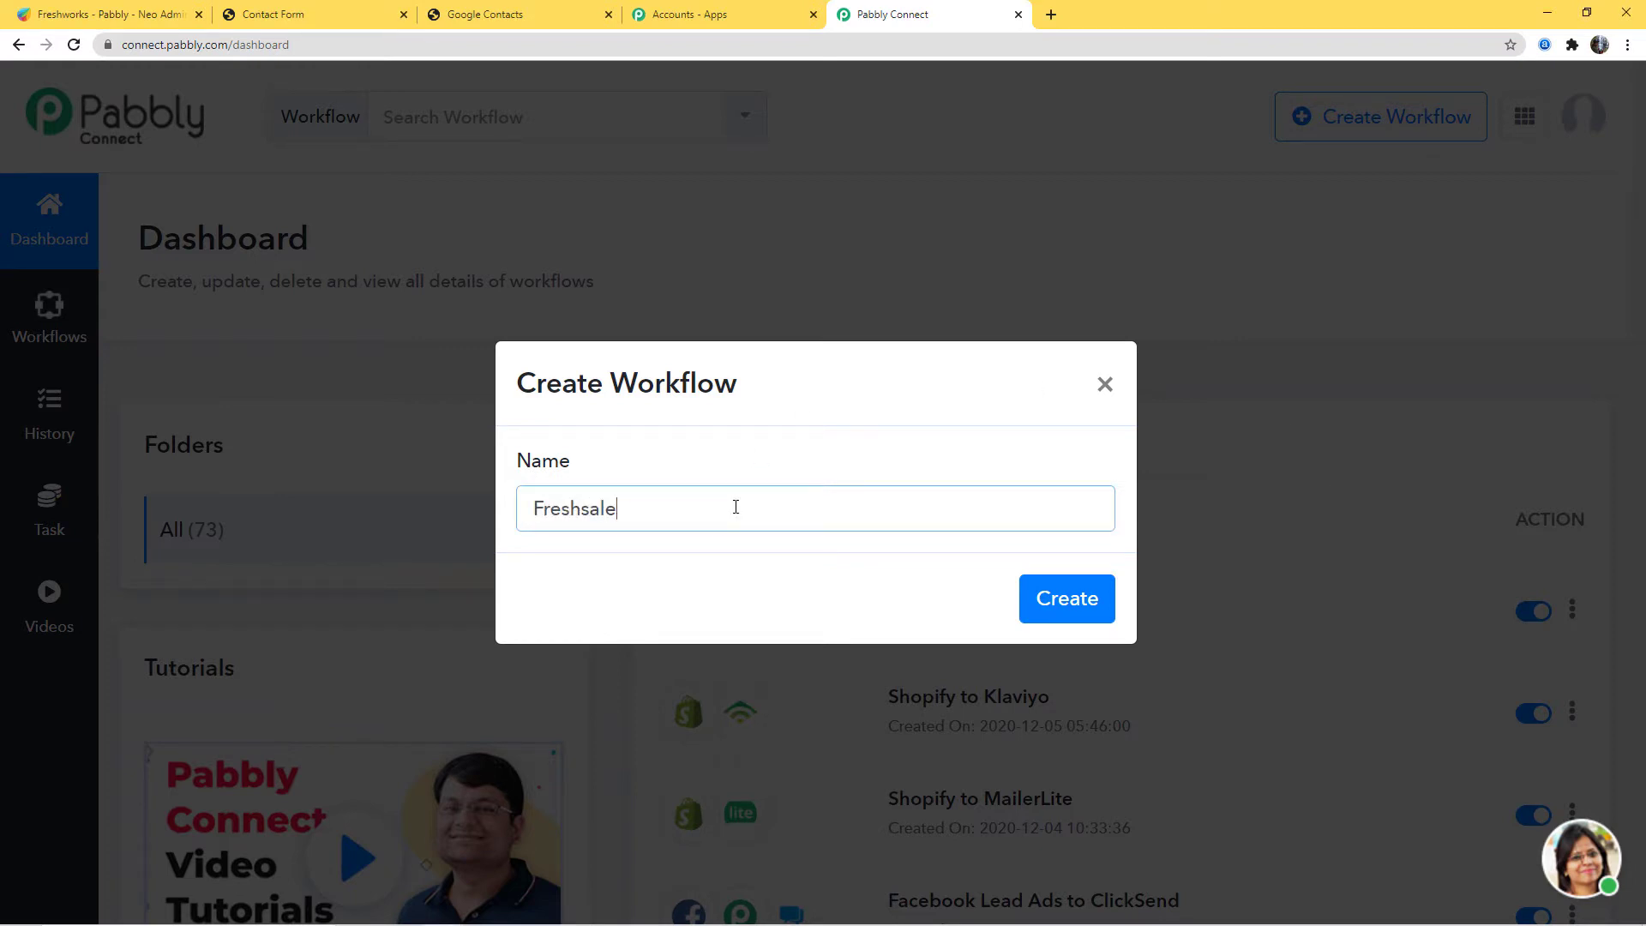
type("s to Google Contacts")
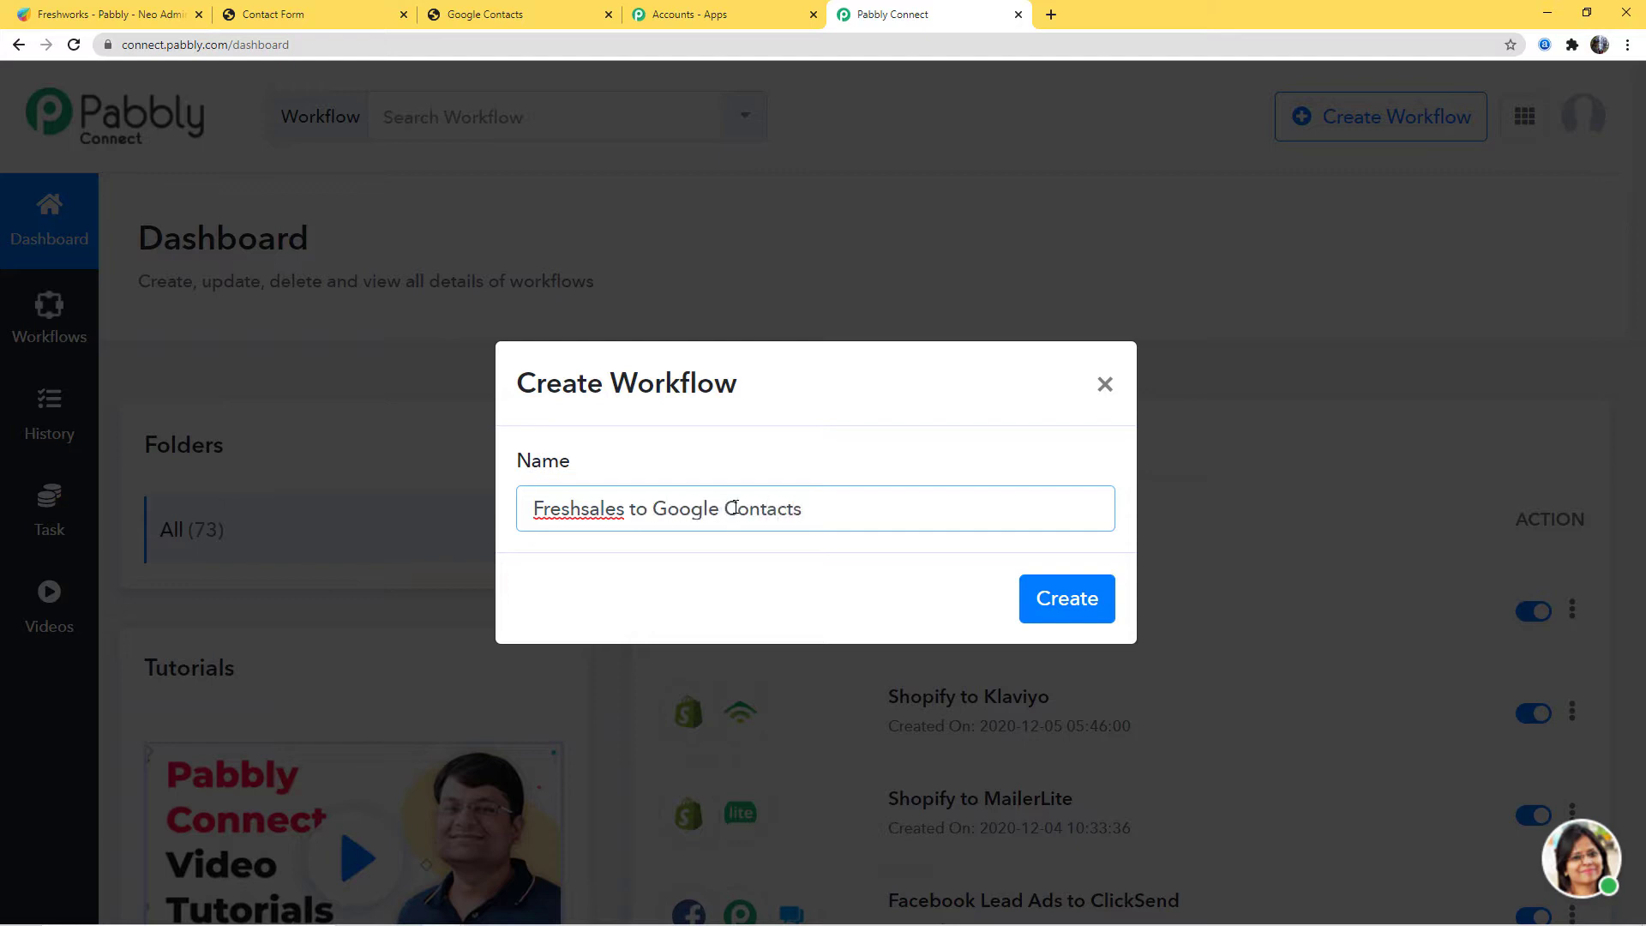
left_click(1066, 600)
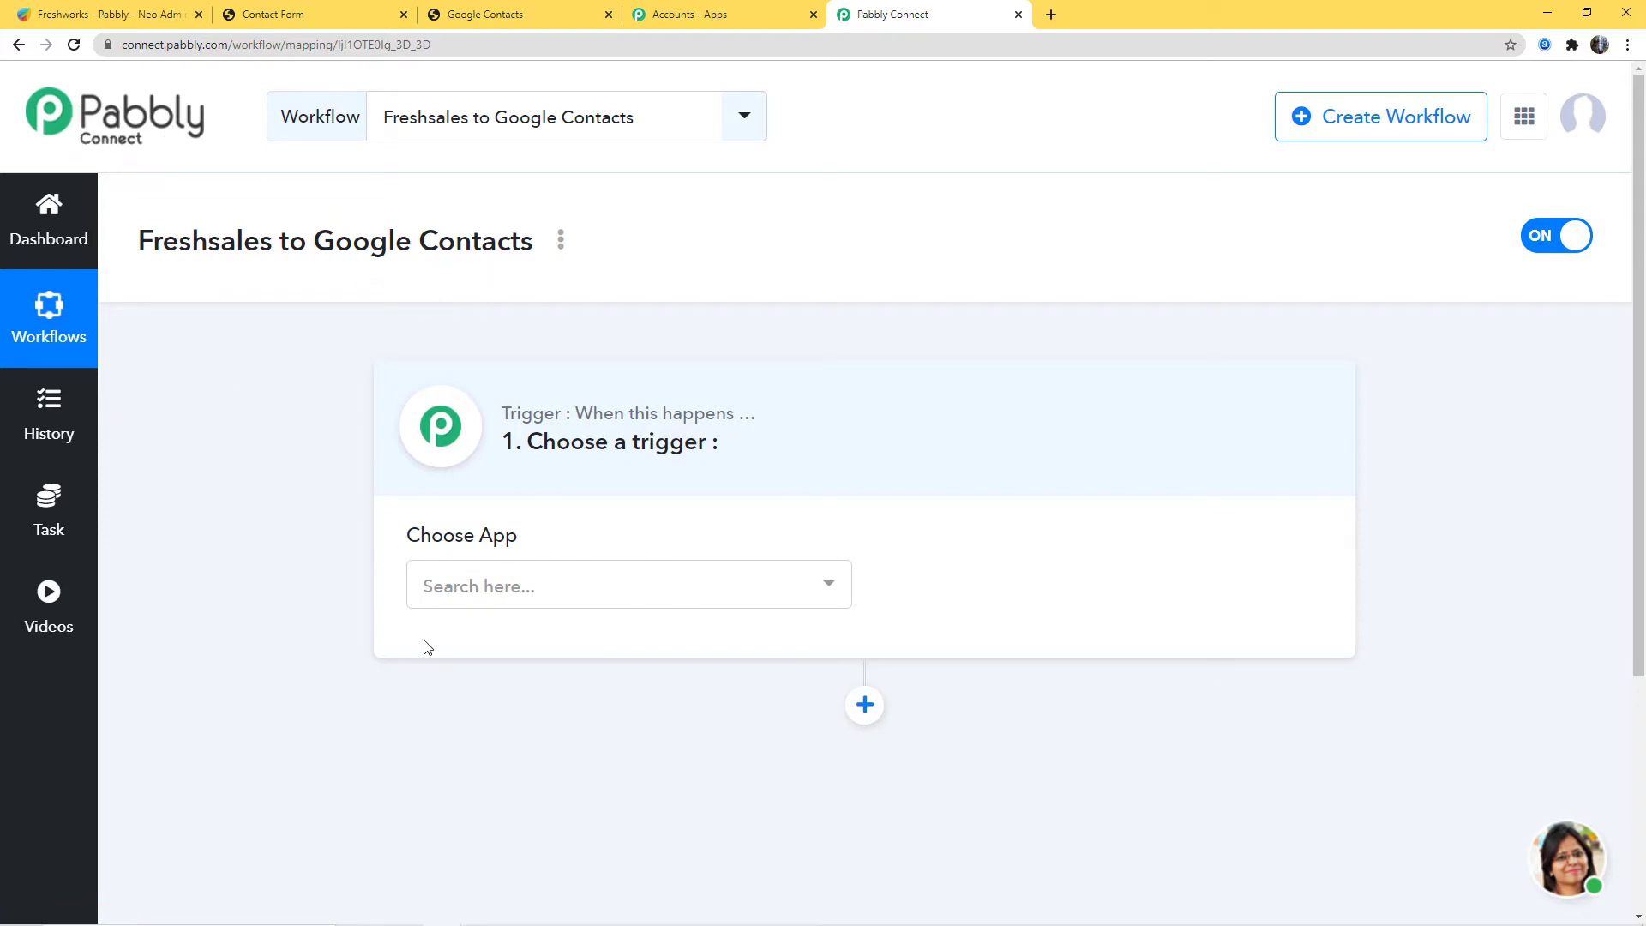
Step: Set Freshsales as the trigger app, found by searching 'fres', with New Contact as the event
left_click(527, 597)
type("fres")
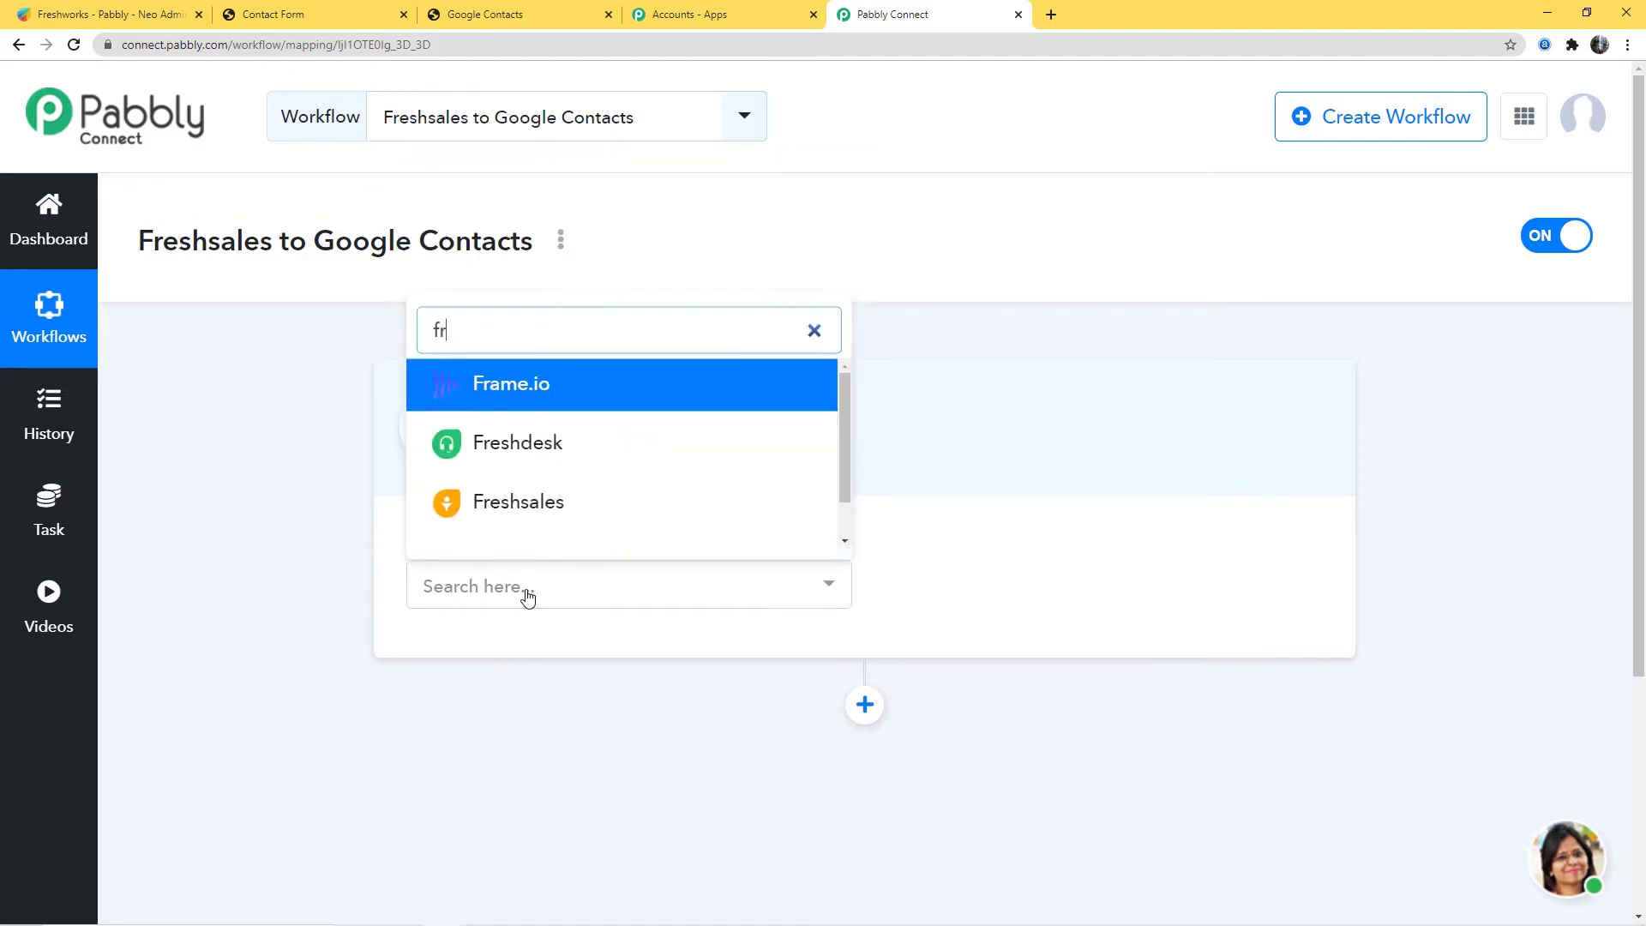
left_click(544, 515)
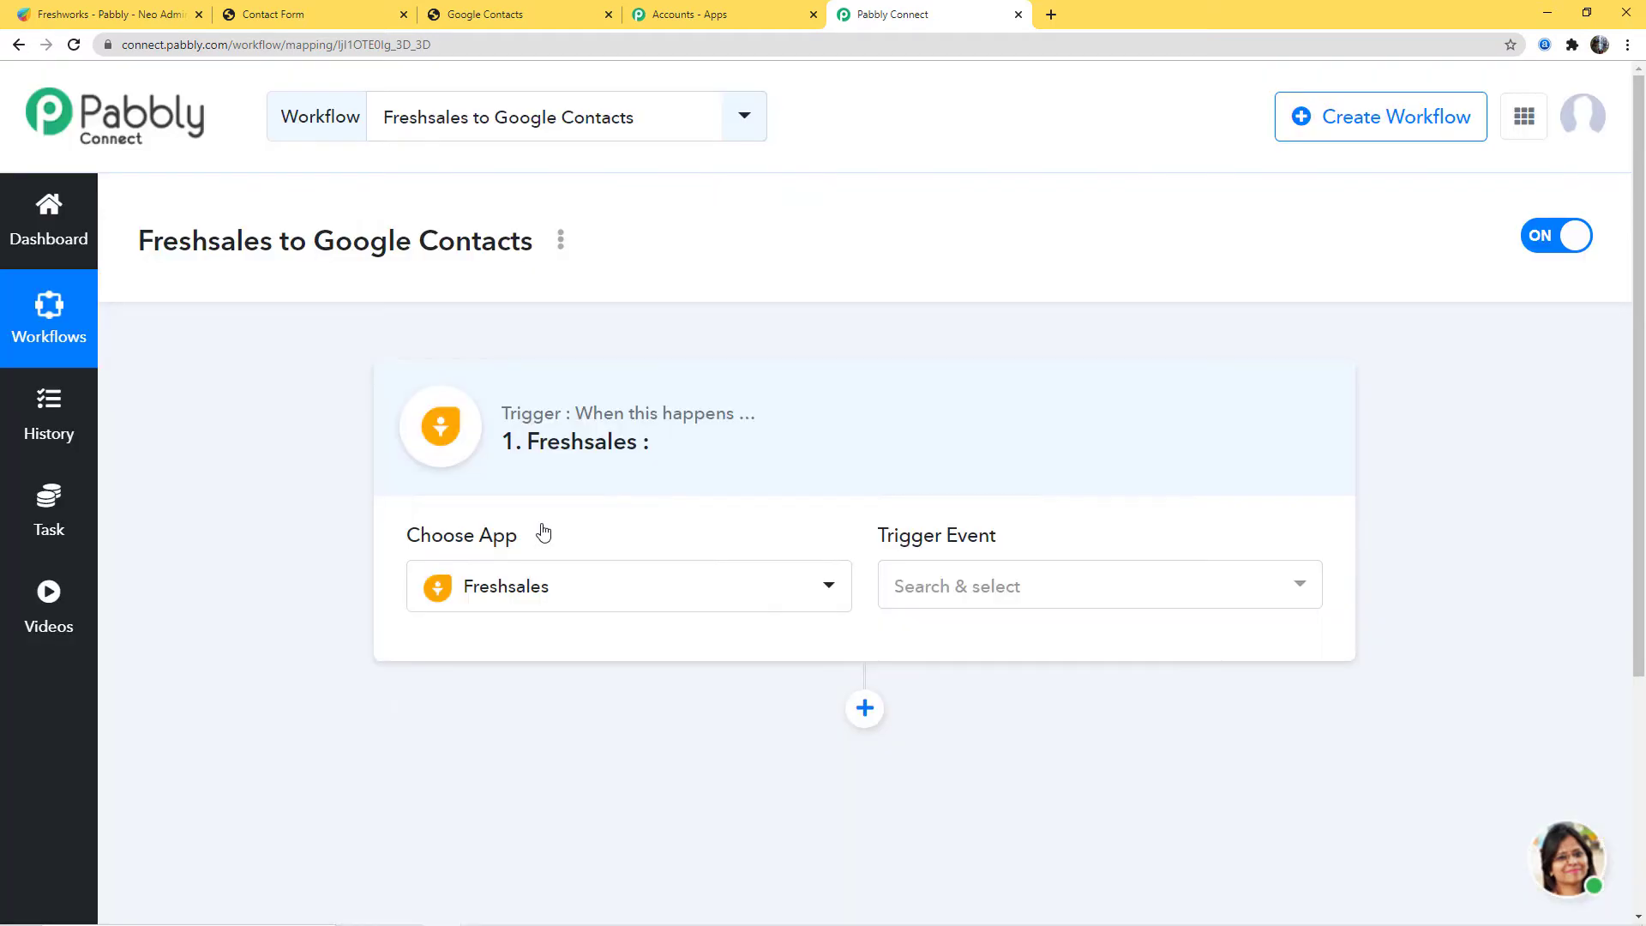
left_click(1046, 590)
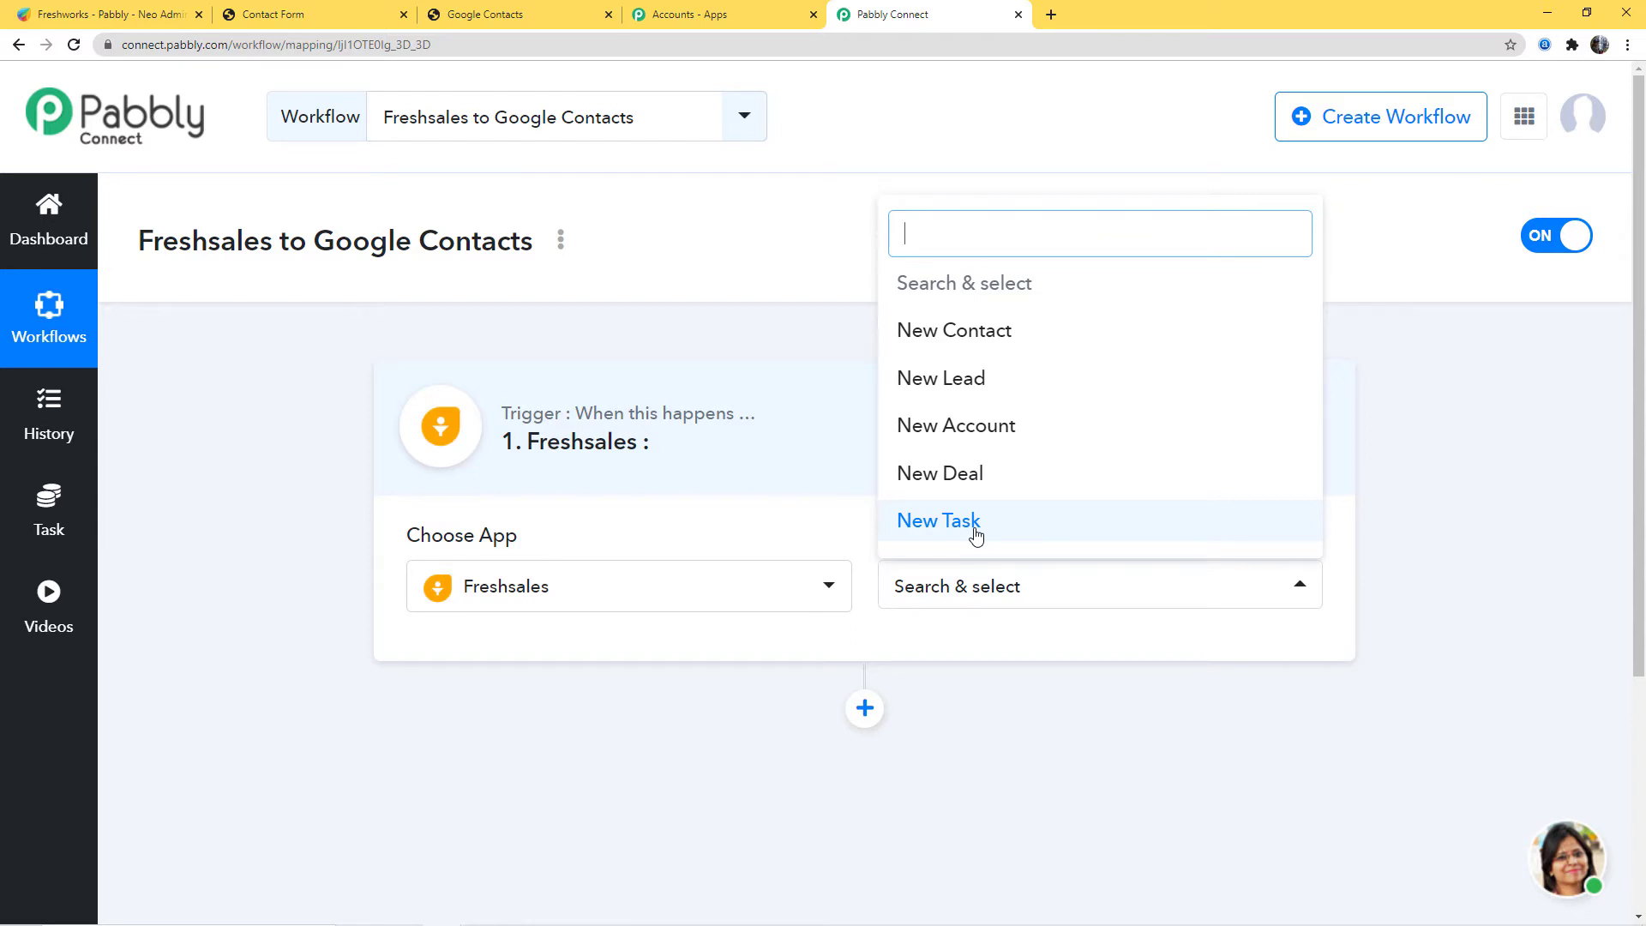
left_click(969, 335)
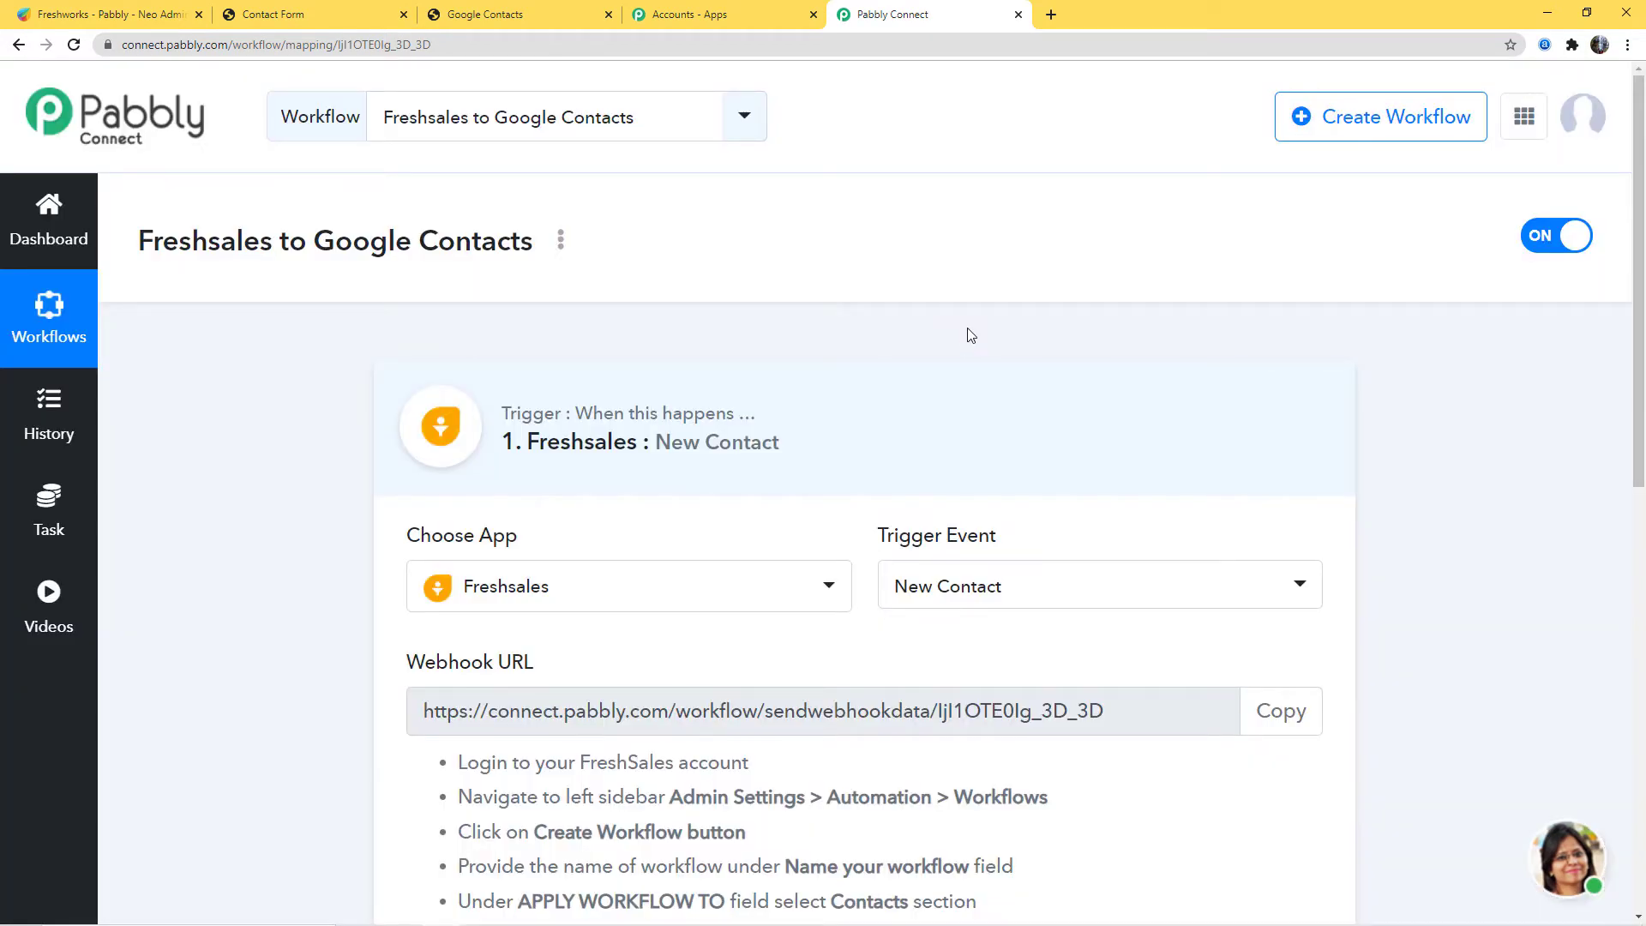
scroll(965, 335, "down", 2)
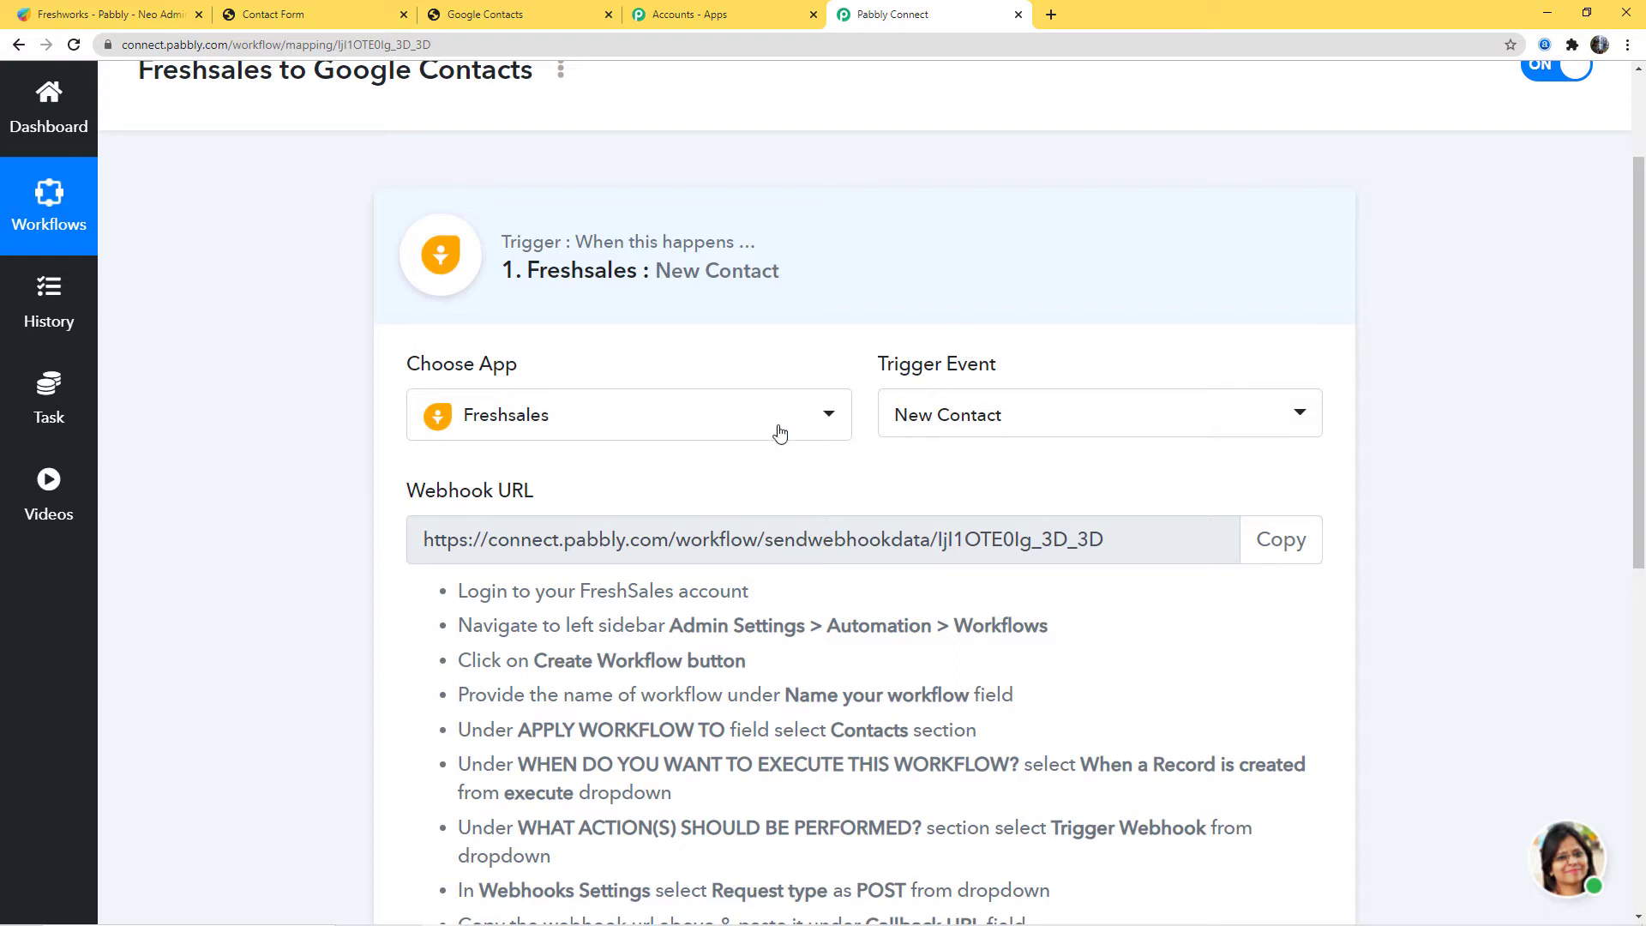
scroll(906, 414, "down", 1)
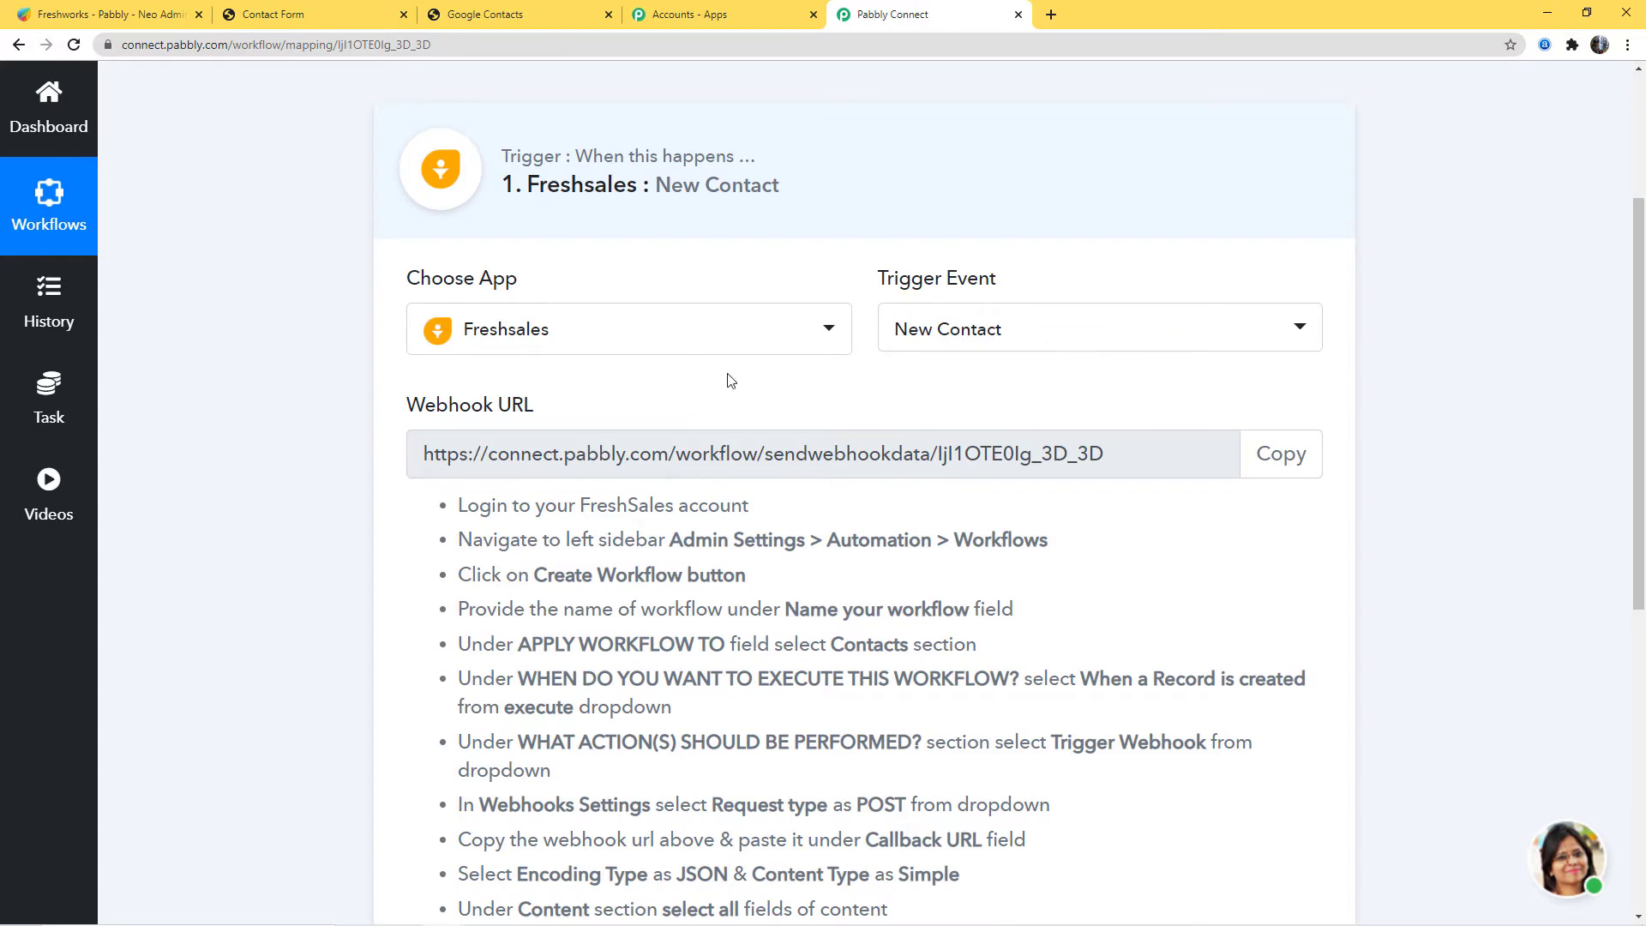
left_click_drag(405, 410, 618, 423)
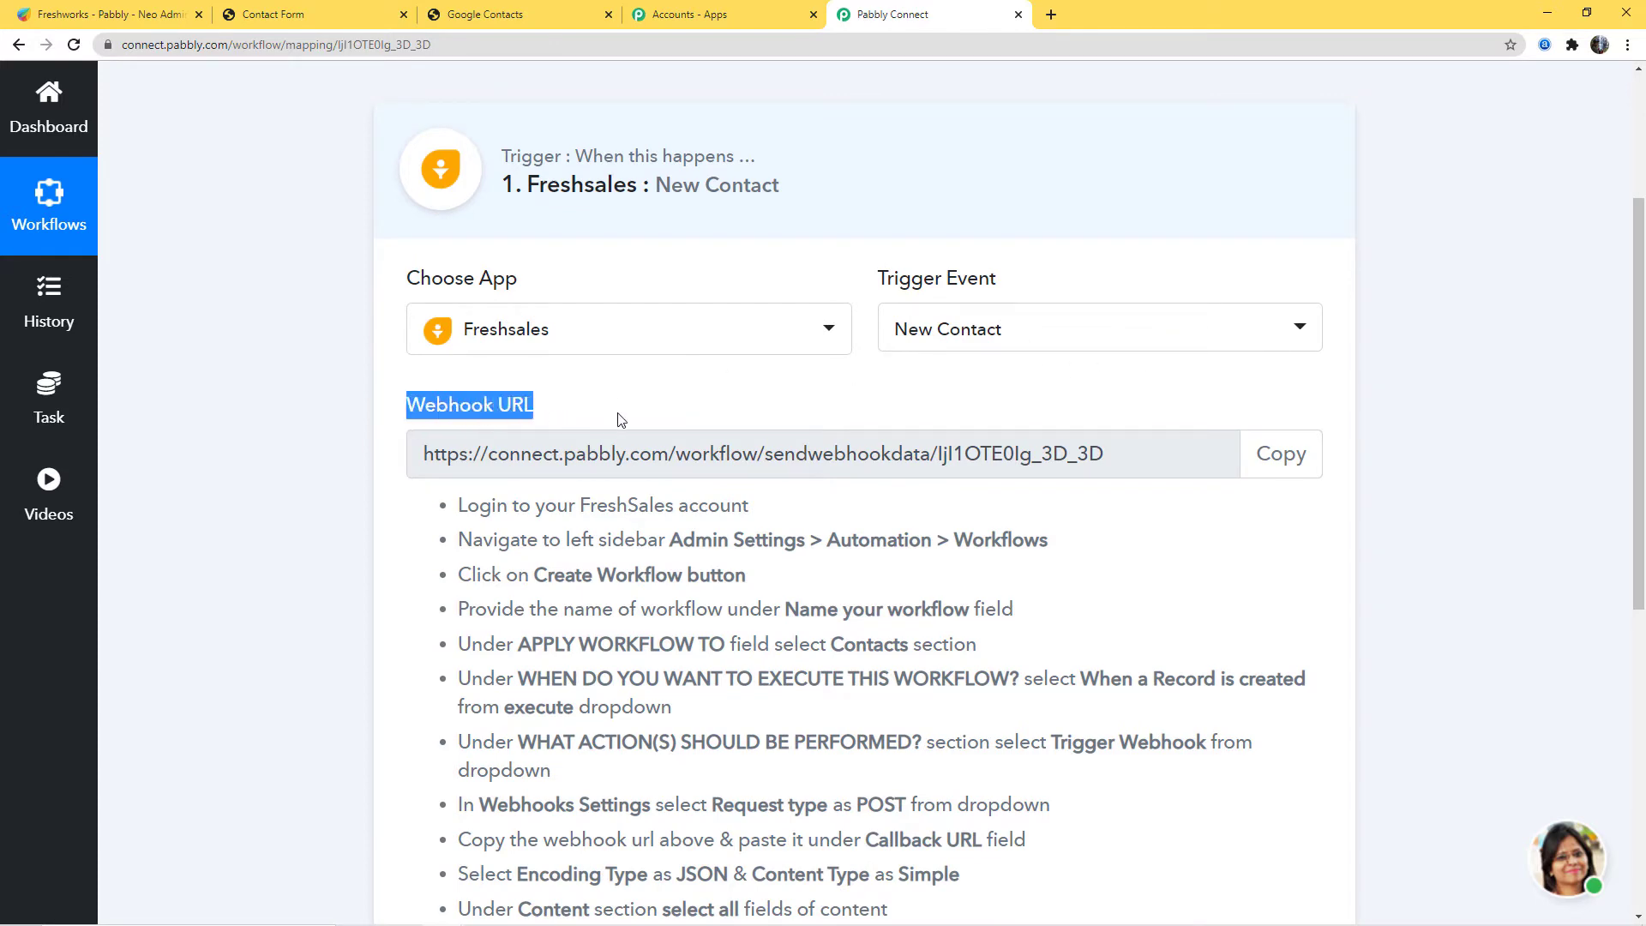
left_click(646, 420)
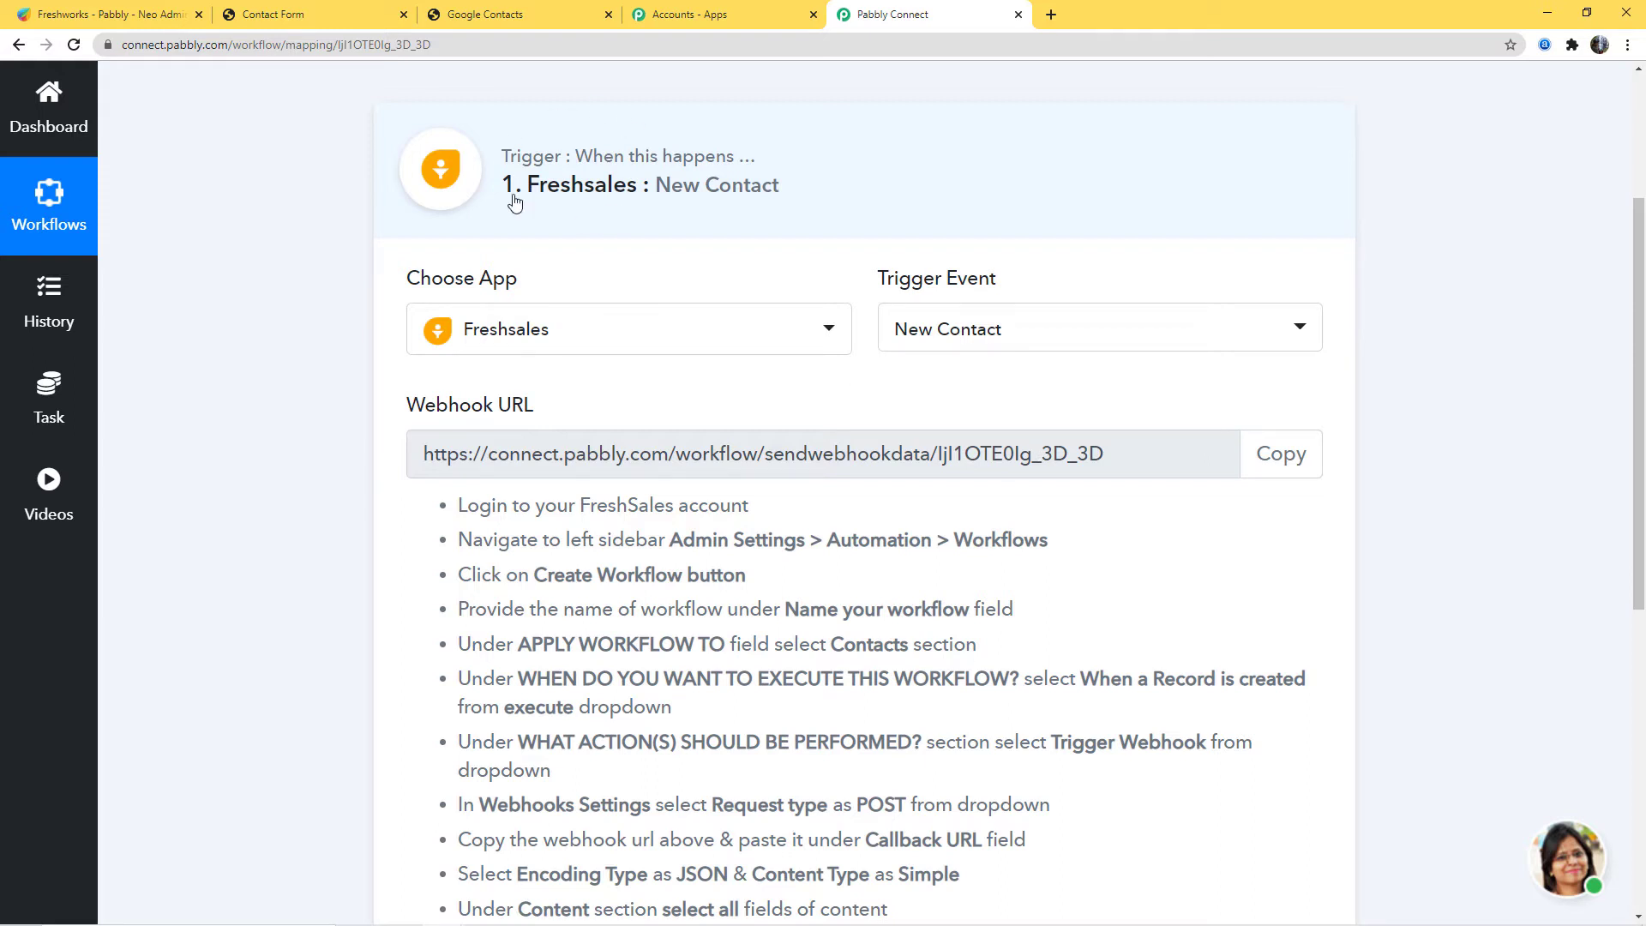
scroll(1415, 646, "down", 3)
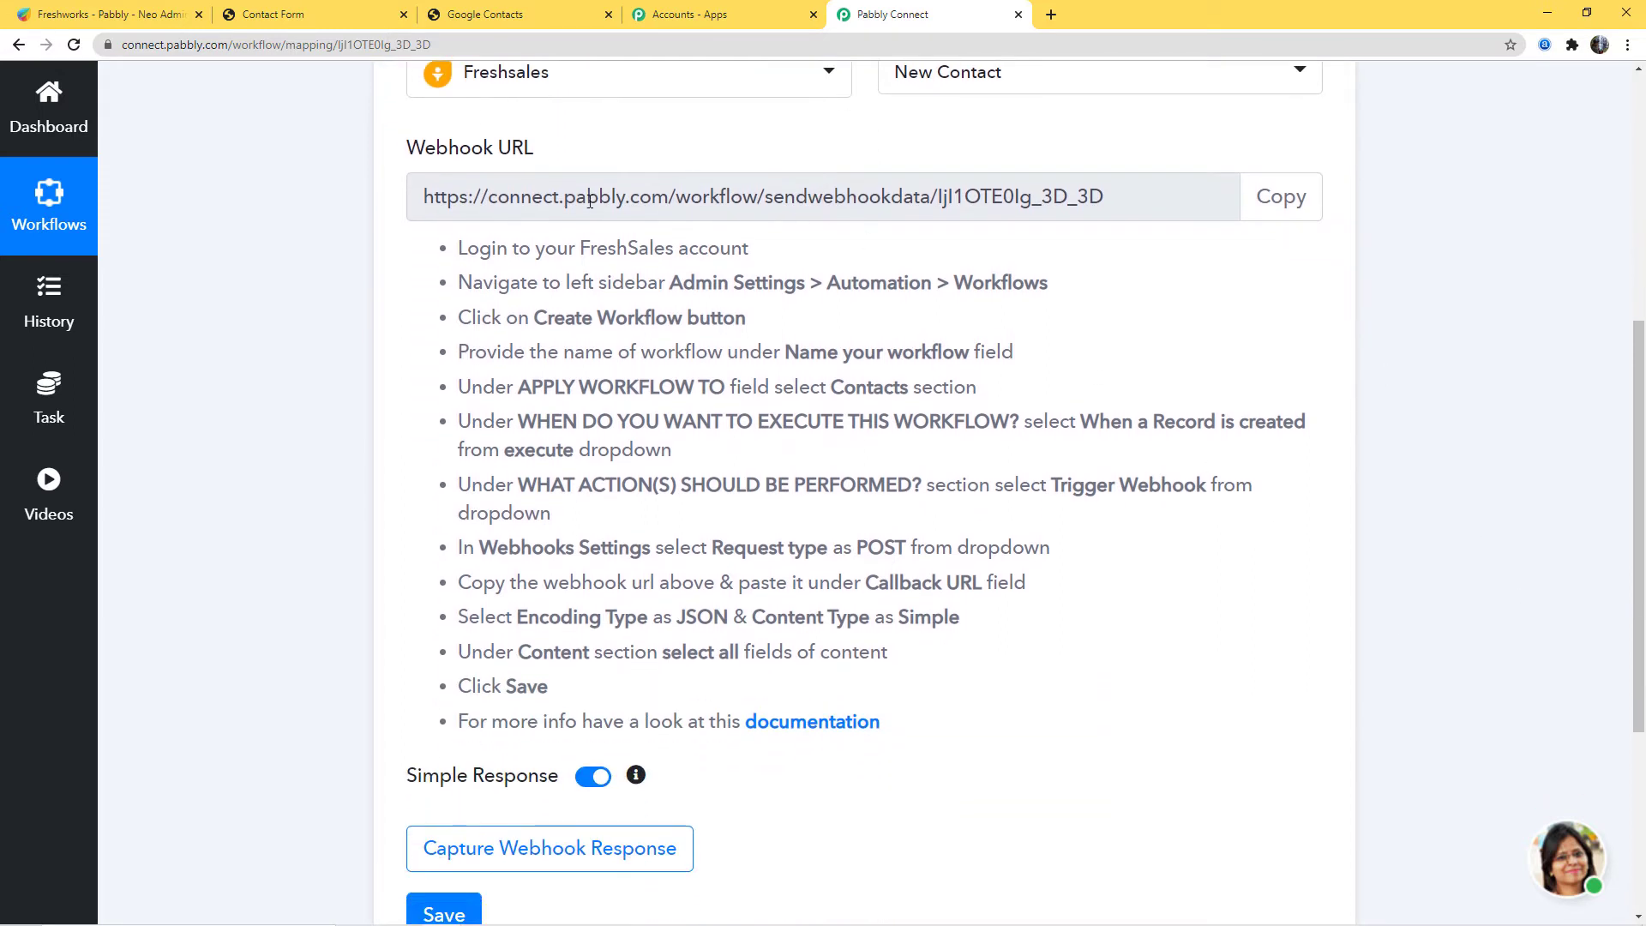
left_click_drag(446, 248, 752, 685)
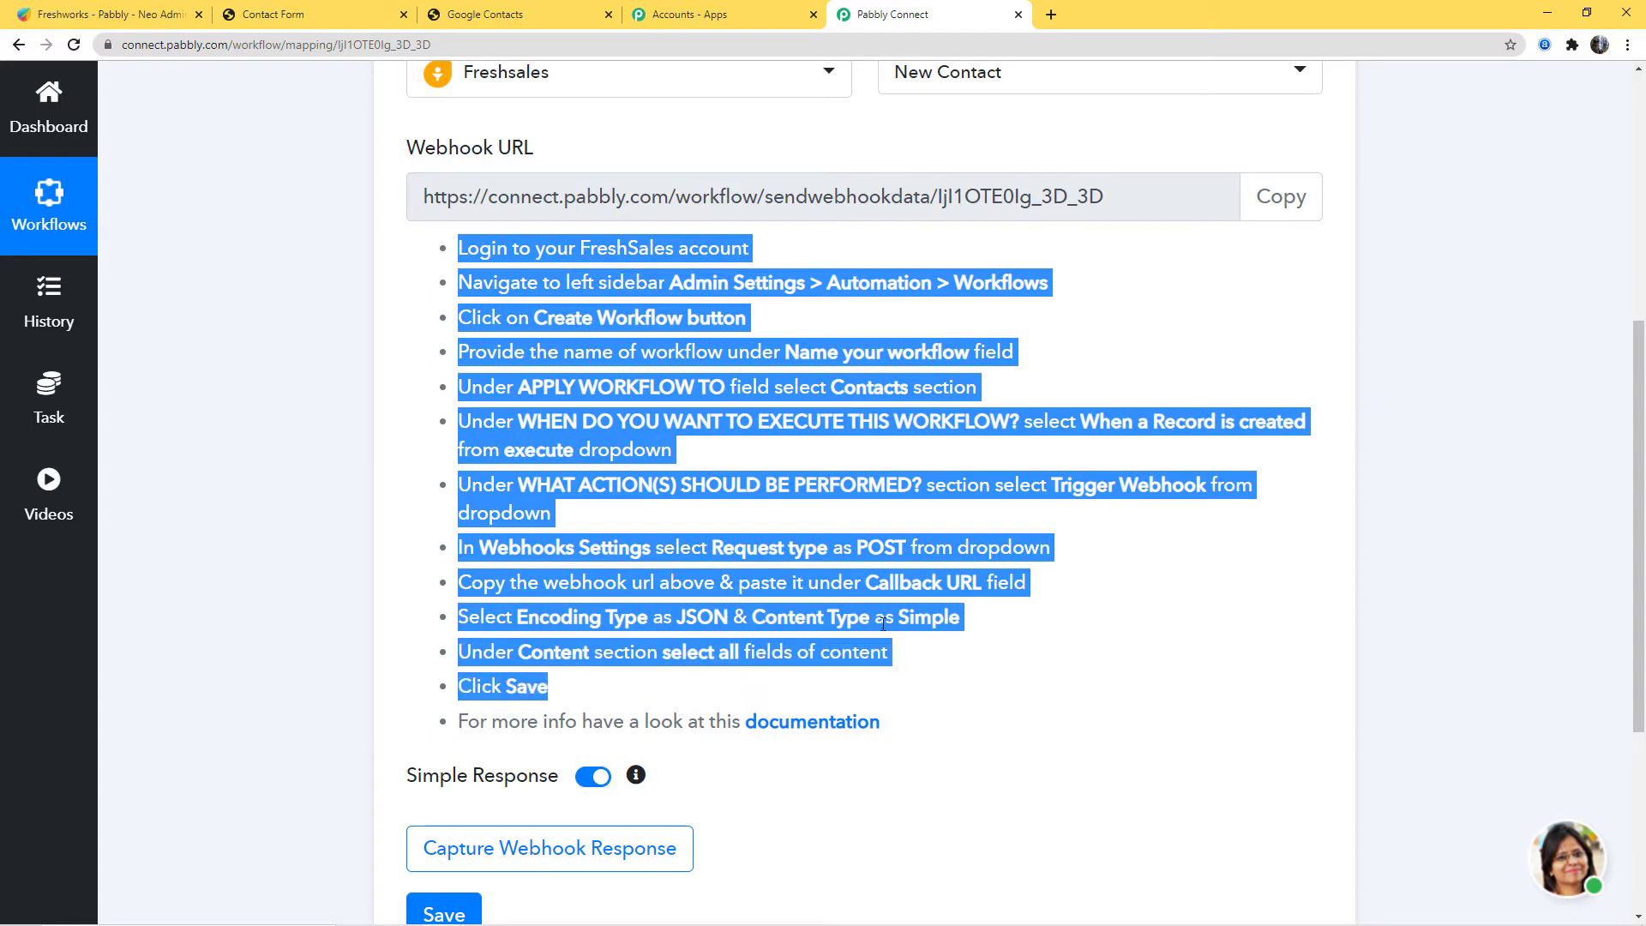
left_click(1114, 621)
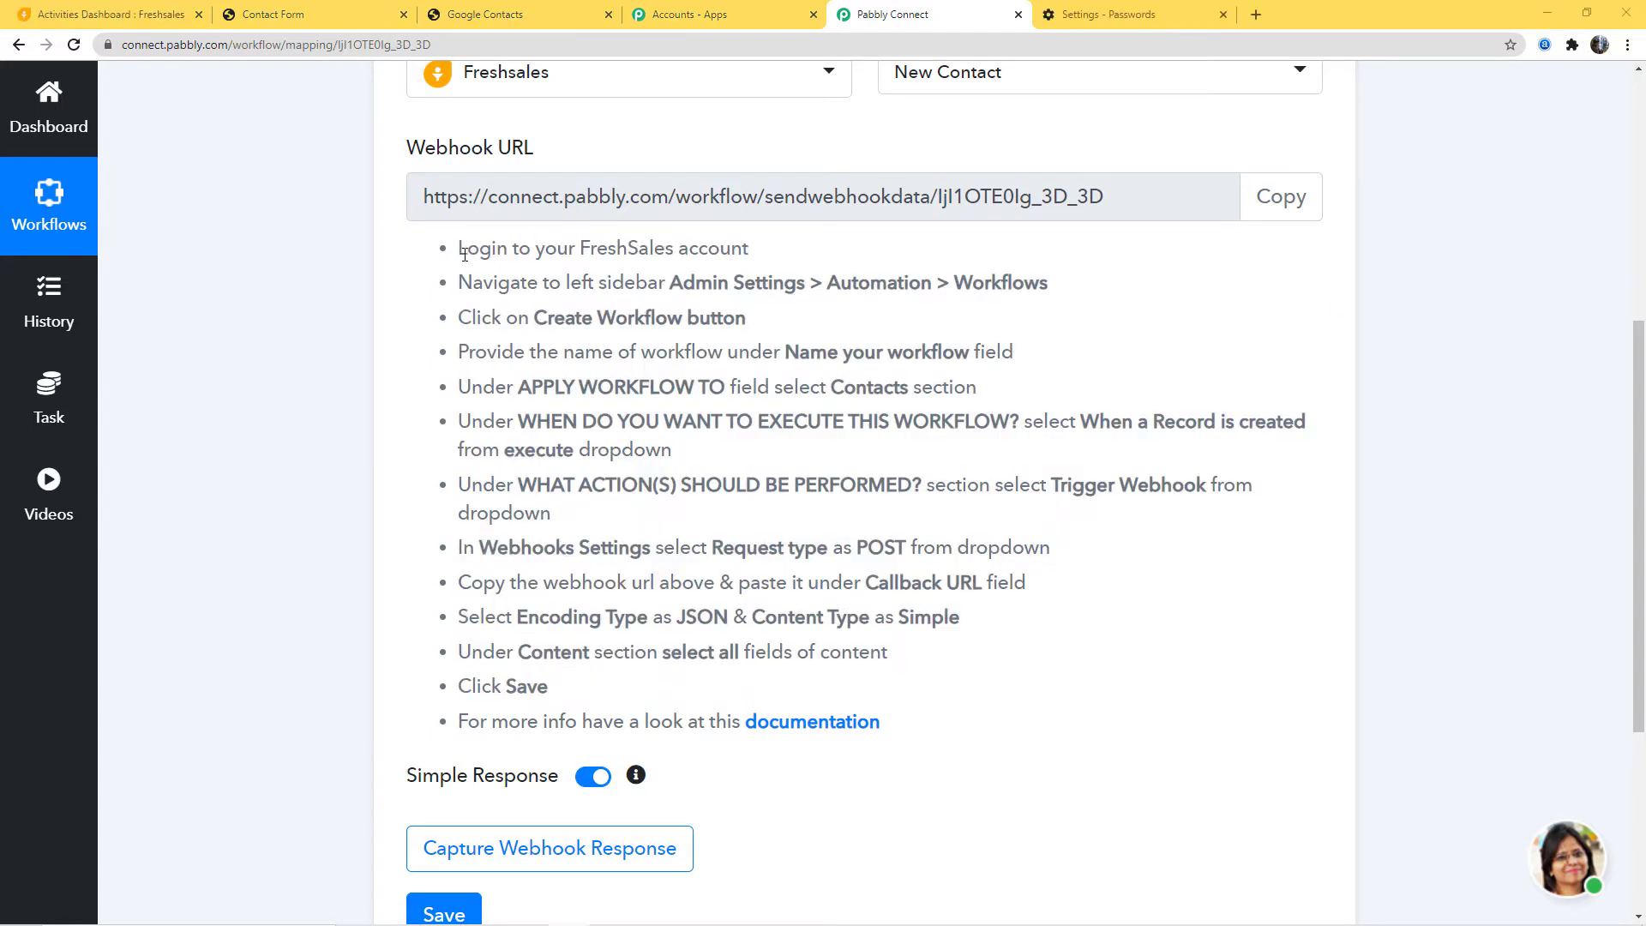
left_click_drag(467, 249, 782, 255)
left_click(781, 255)
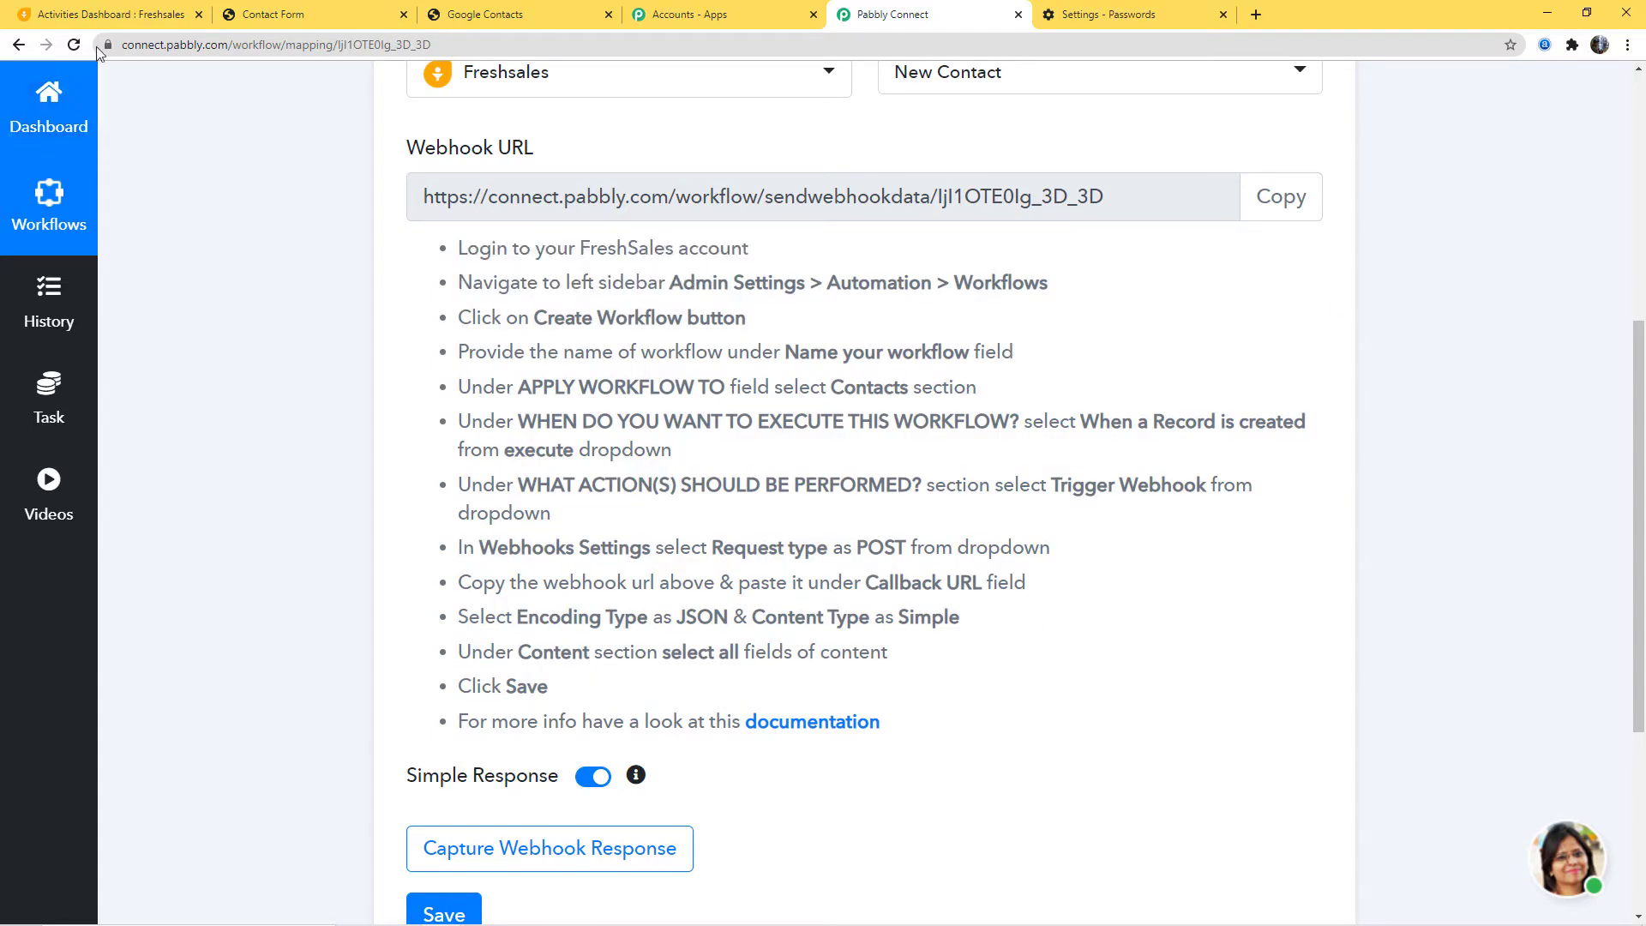
left_click(103, 14)
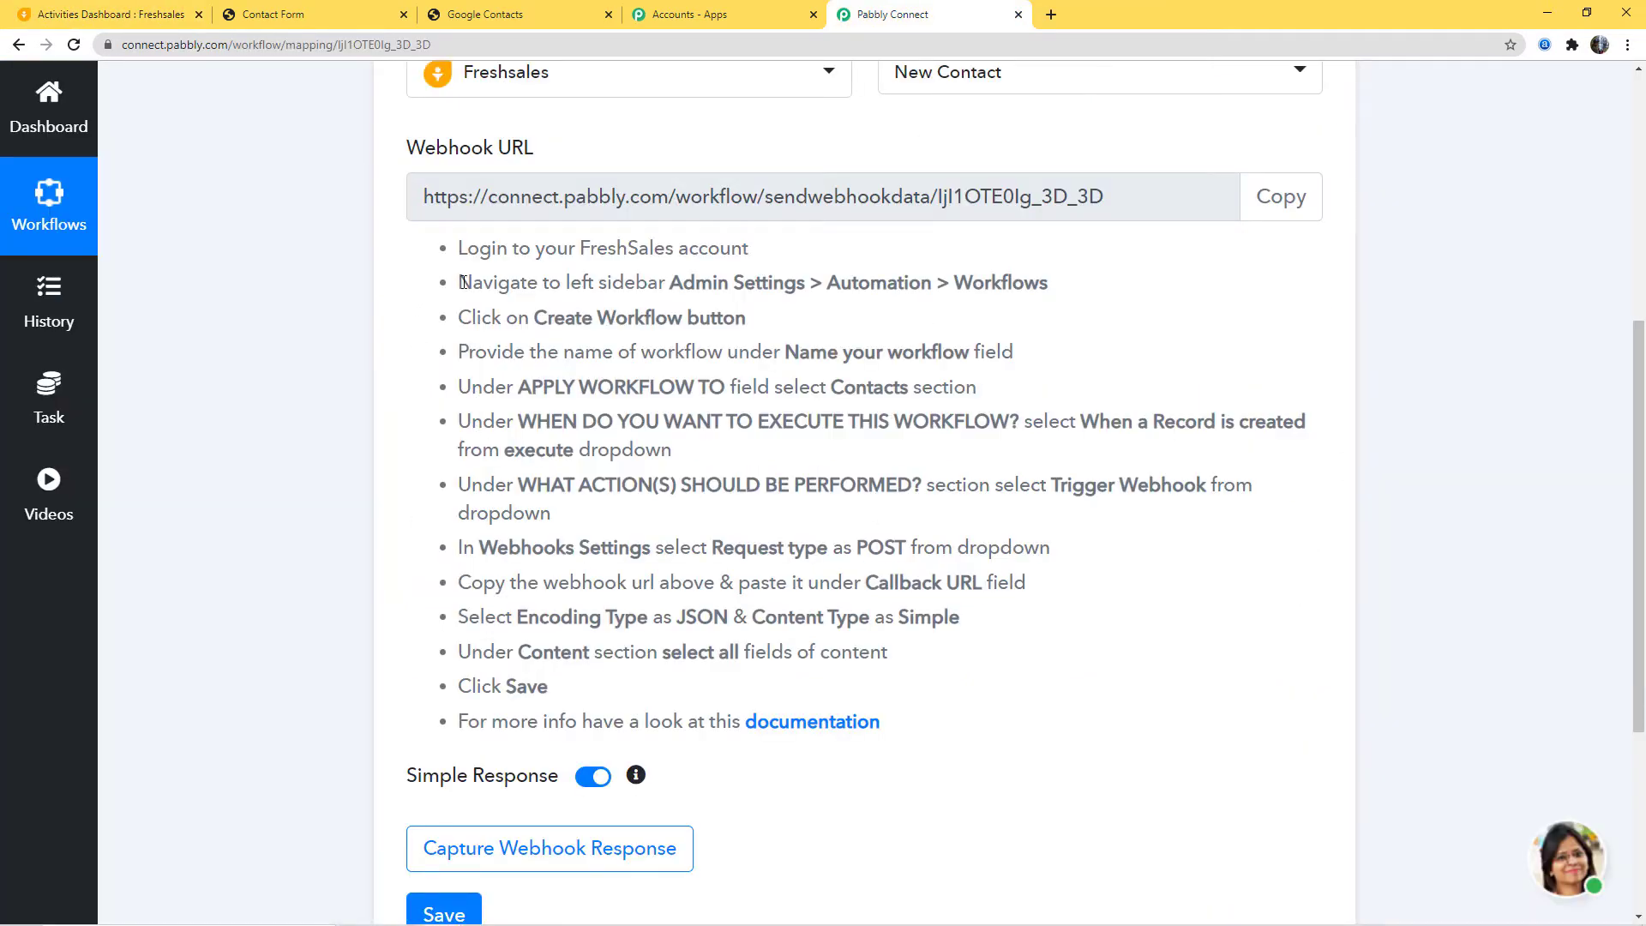
left_click_drag(473, 283, 973, 283)
Step: Open Automation > Workflows from Freshsales Admin Settings, cross-checking the Pabbly instructions
left_click(1080, 283)
left_click(60, 15)
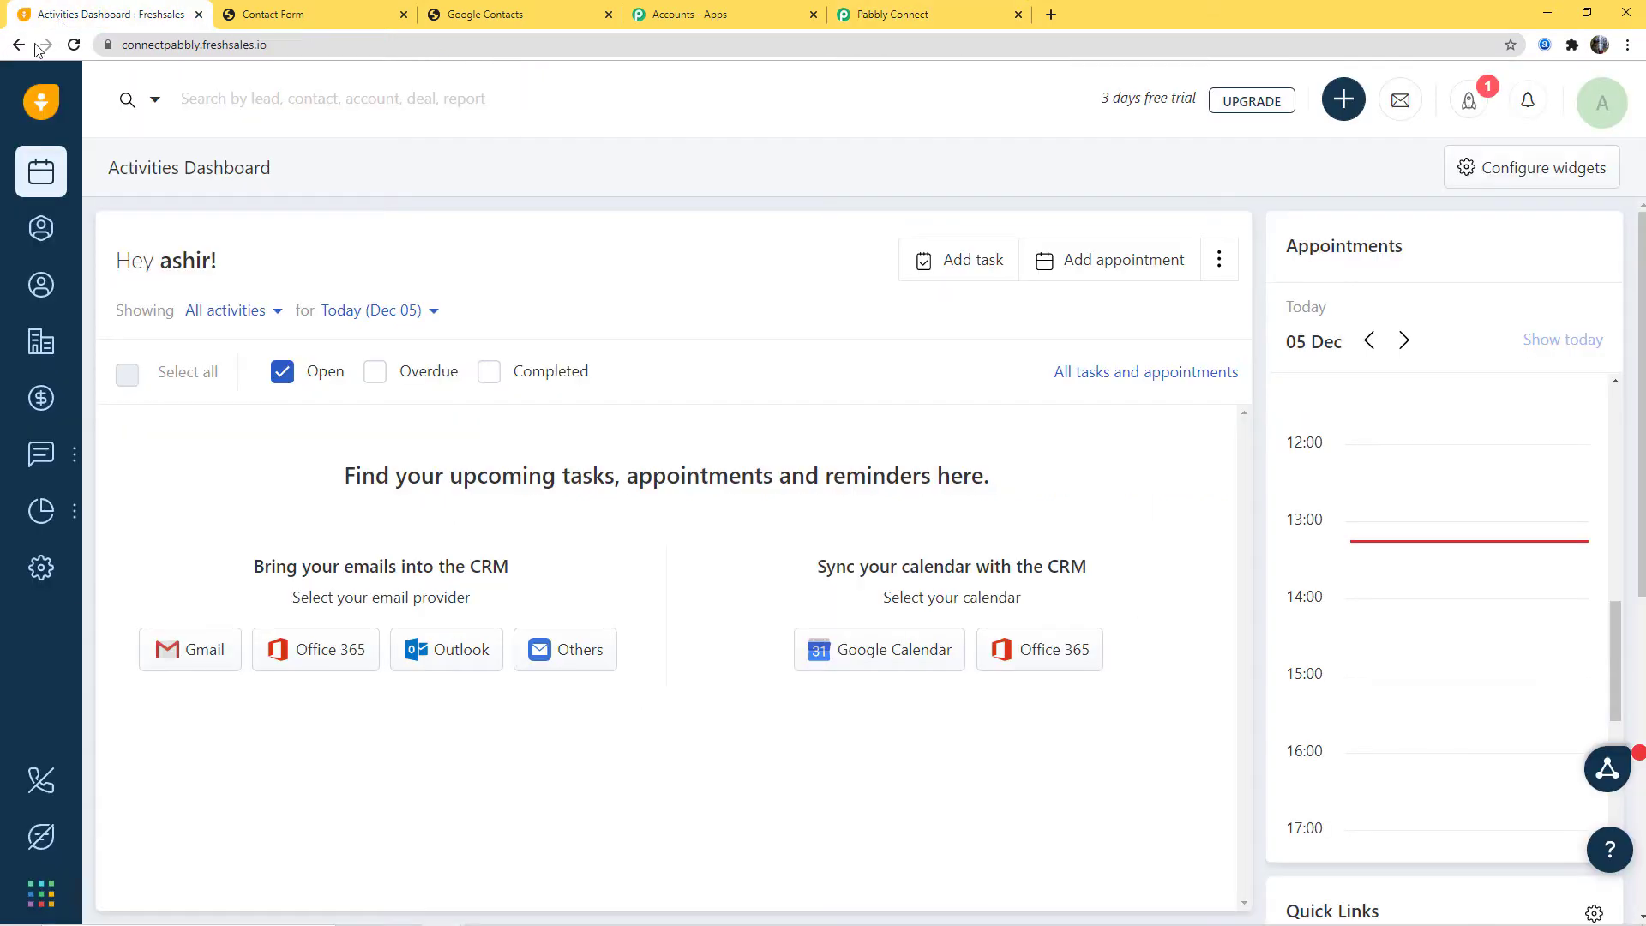
left_click(40, 567)
scroll(643, 569, "down", 10)
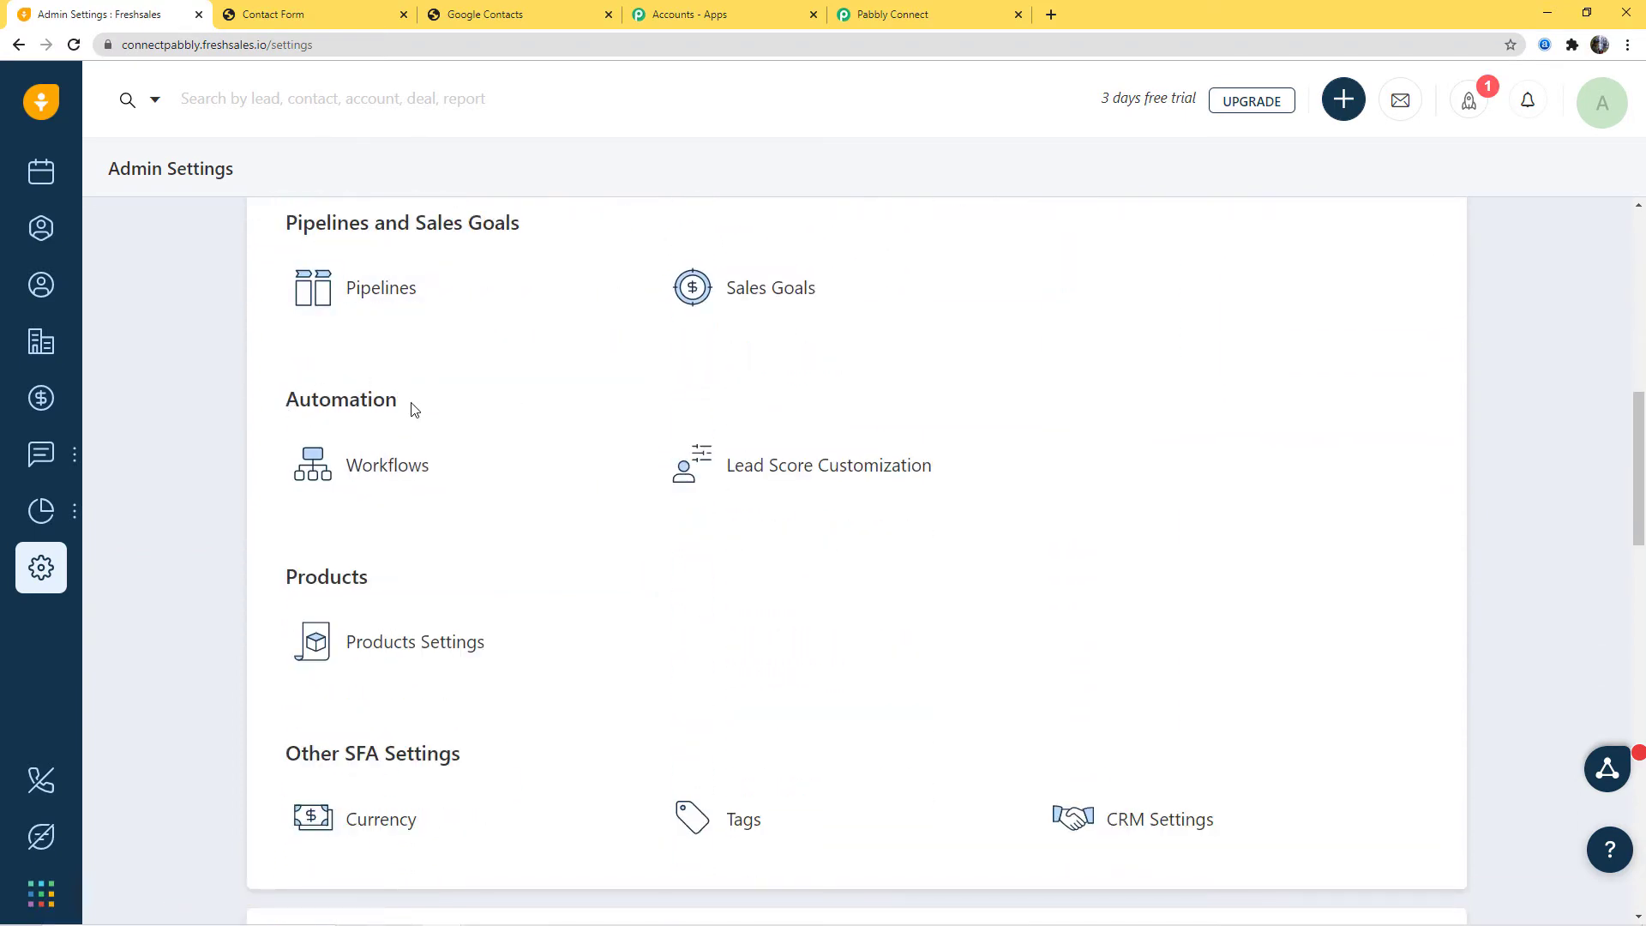
left_click(435, 485)
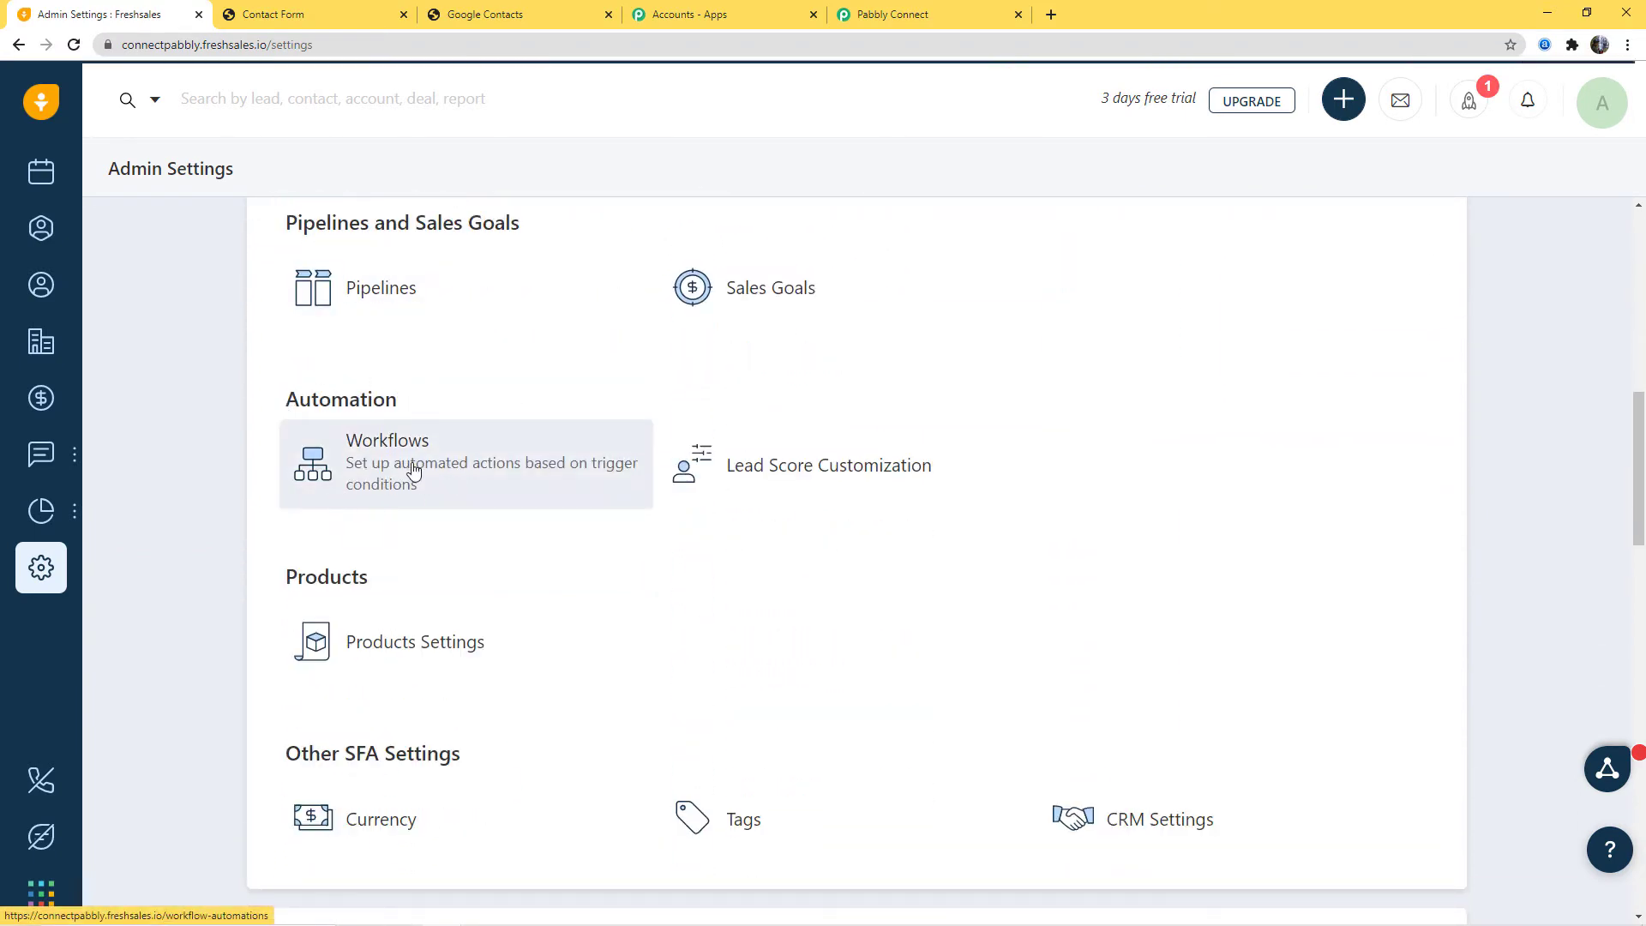
left_click(934, 17)
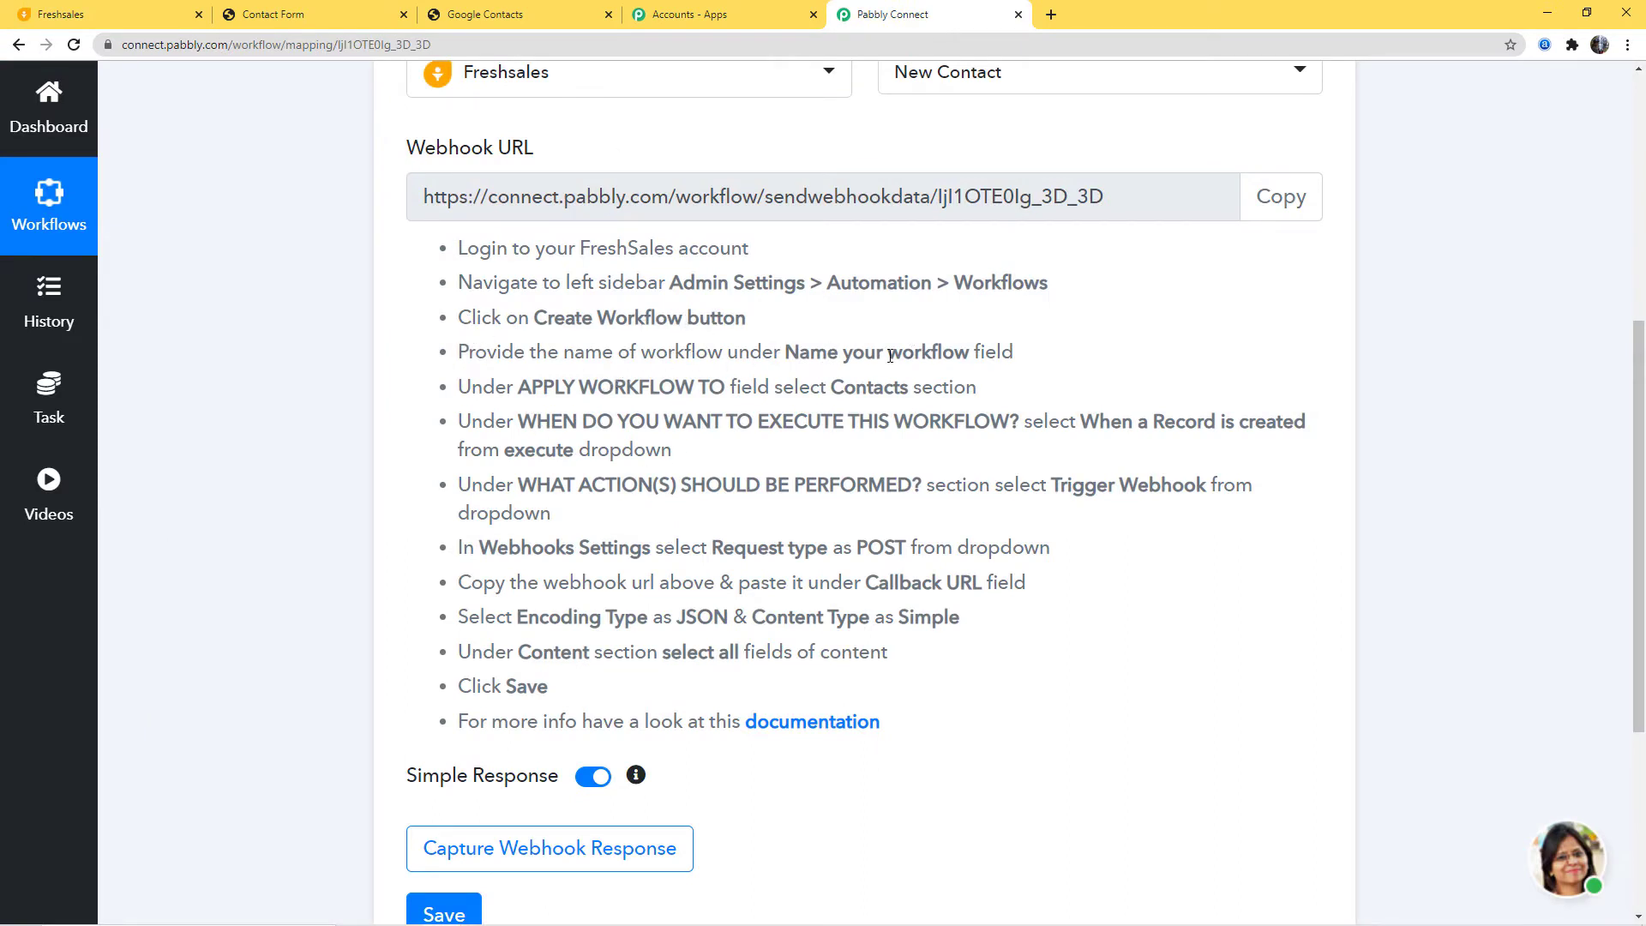
left_click(132, 17)
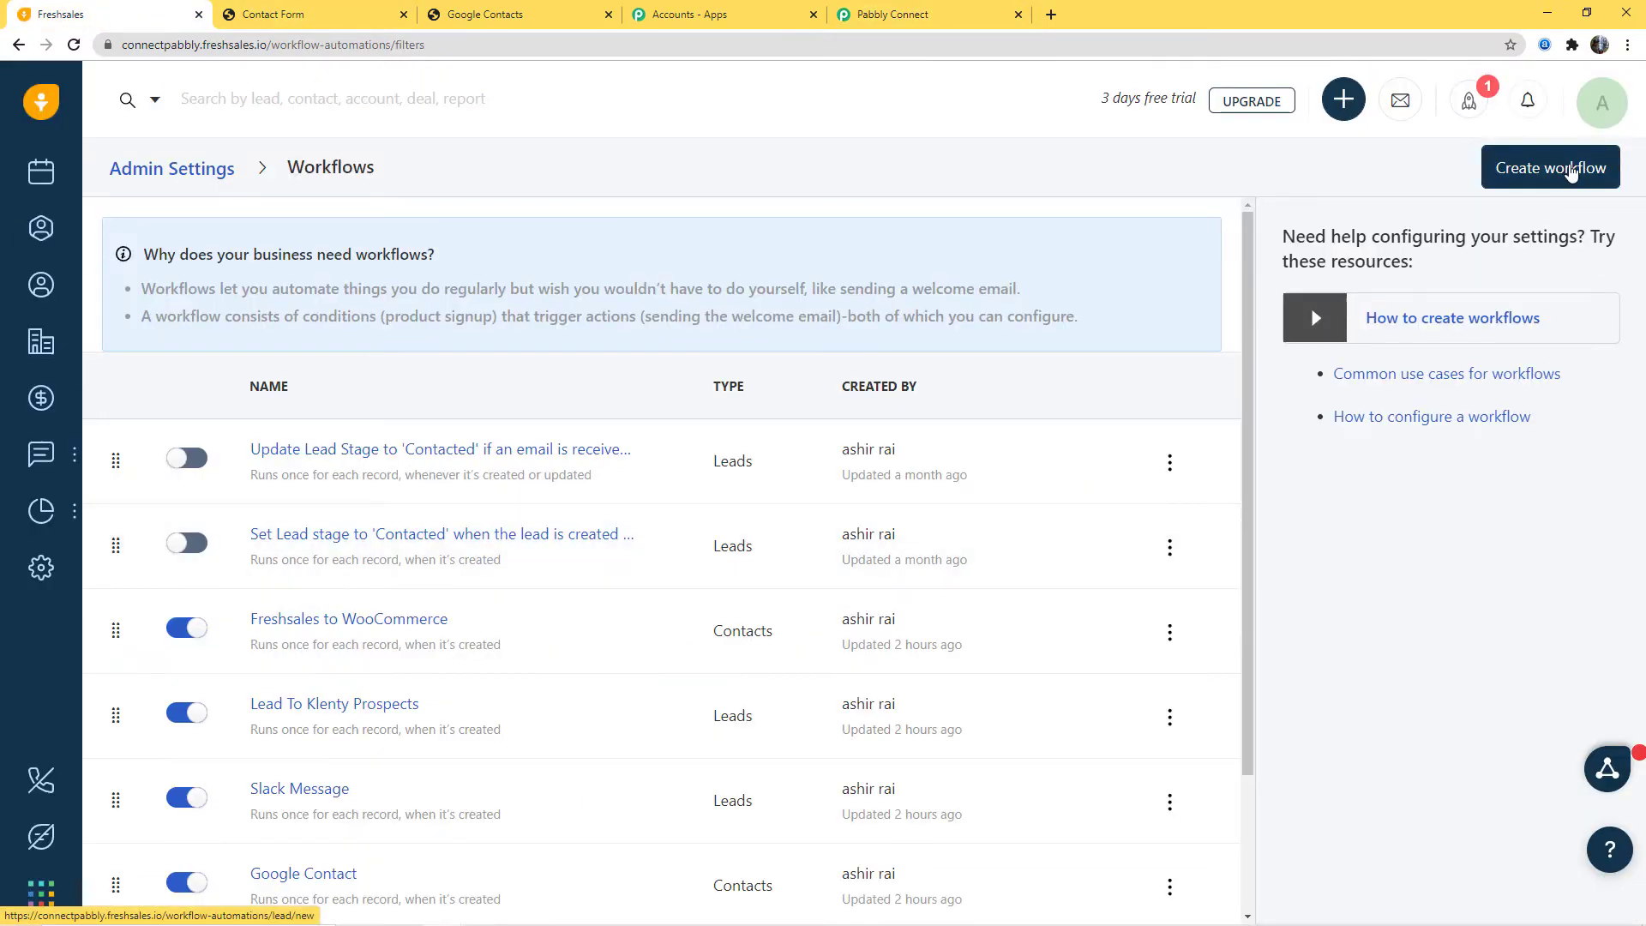
Step: Start a new Freshsales workflow and confirm applying it to Contacts
left_click(1583, 171)
left_click(490, 269)
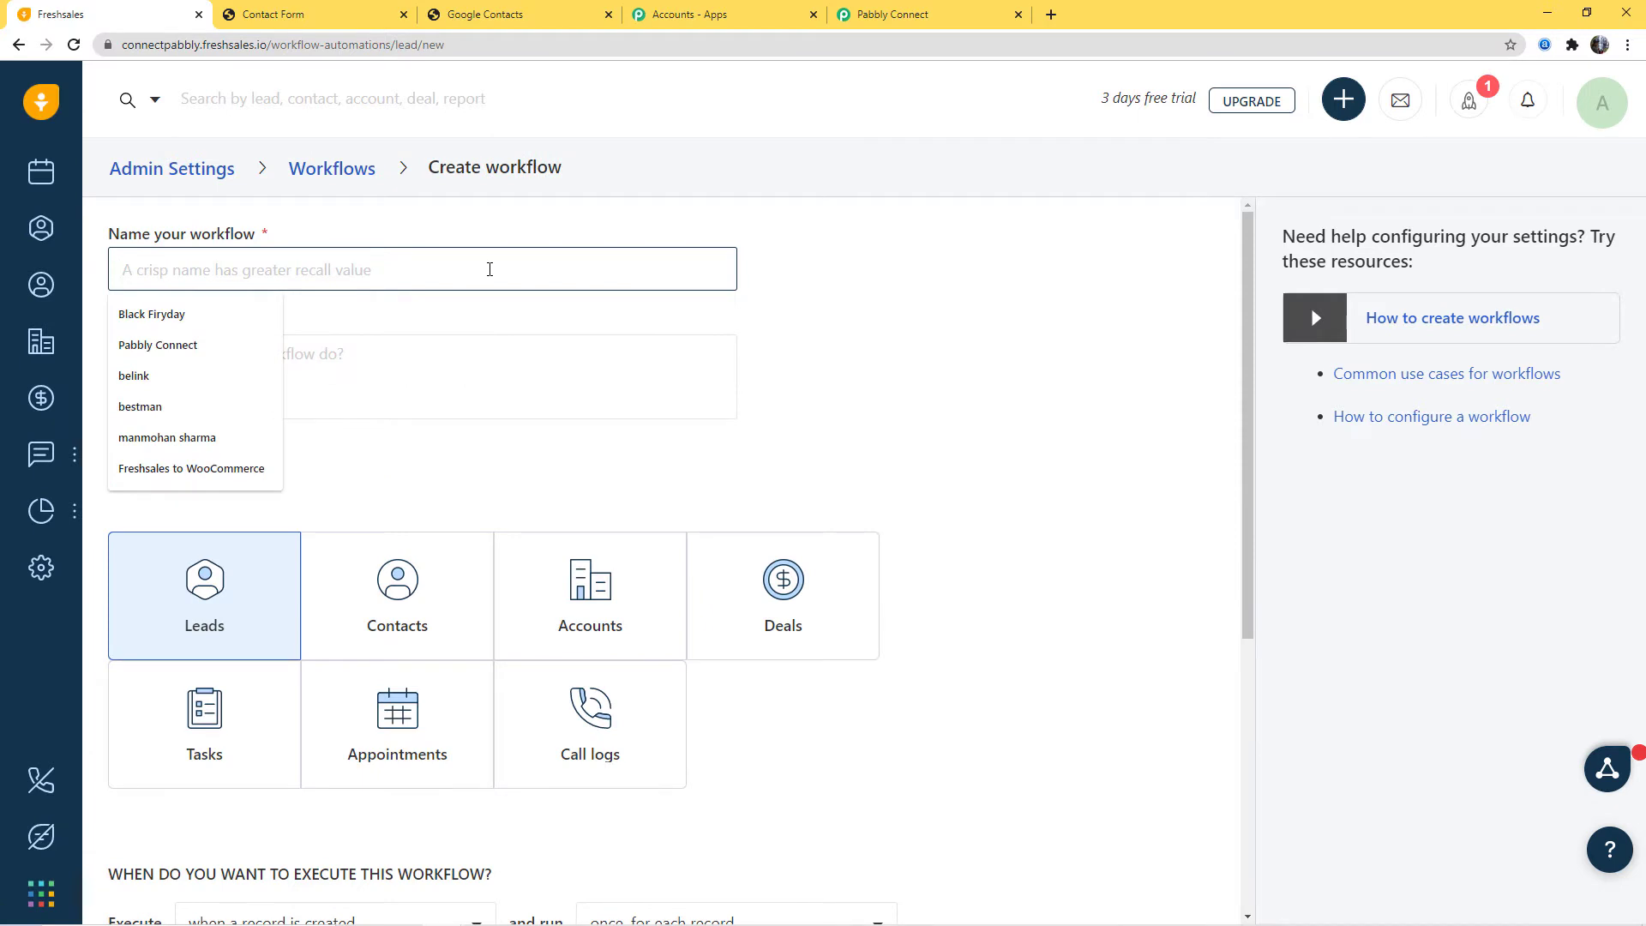
type("Freshsa")
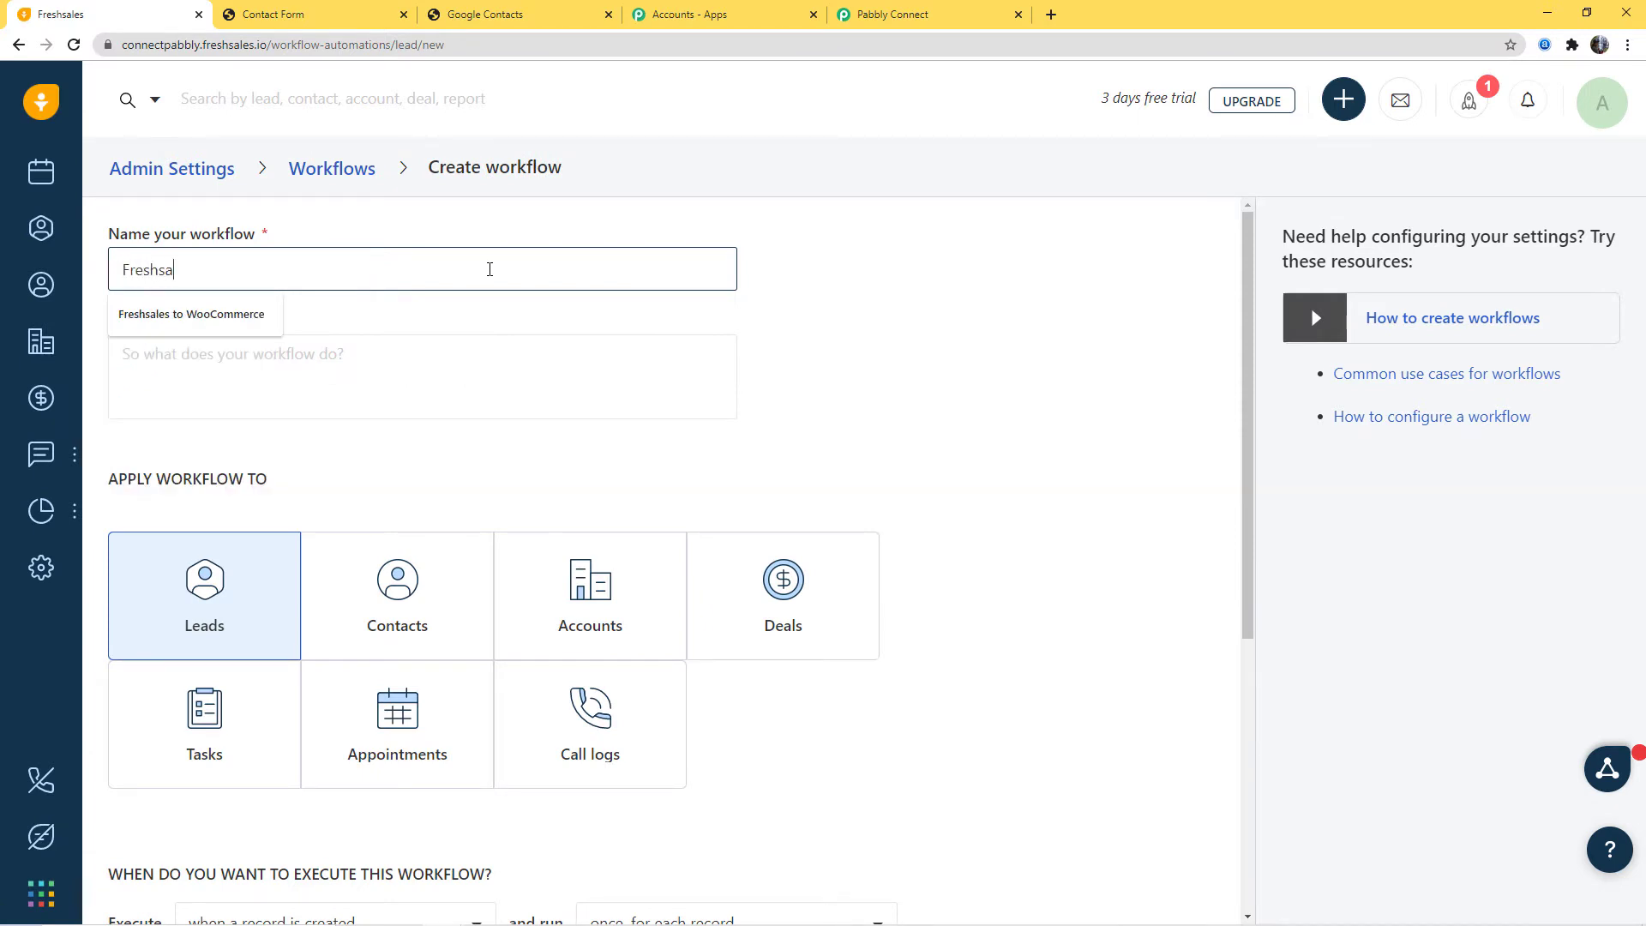
type("les to Google Contacts")
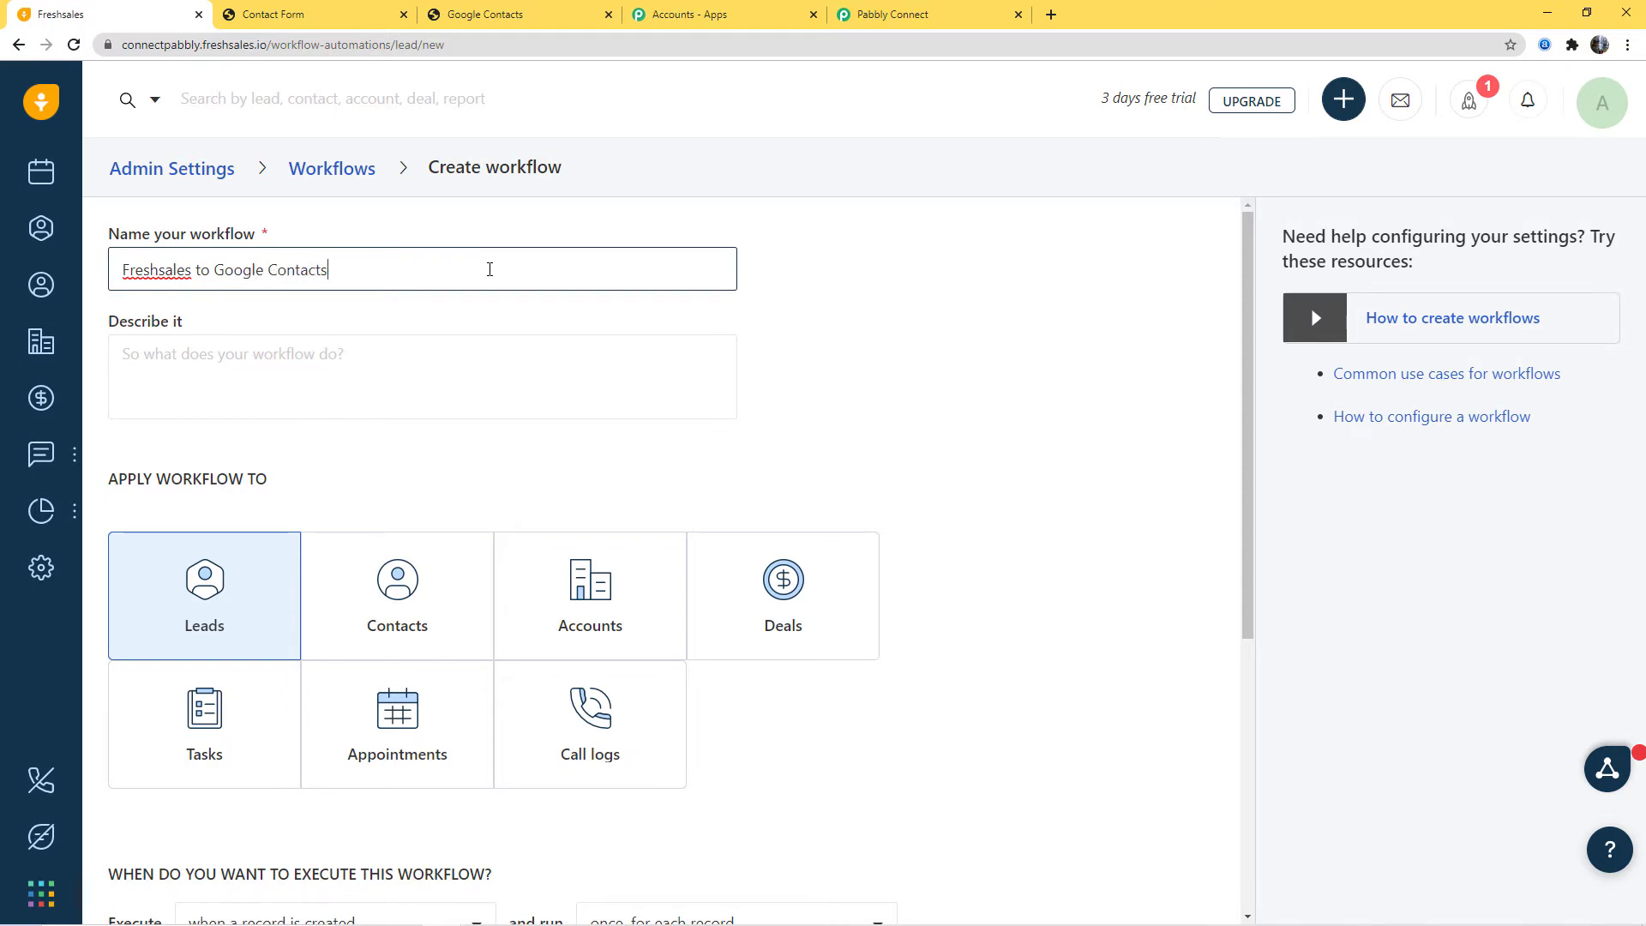
left_click(874, 14)
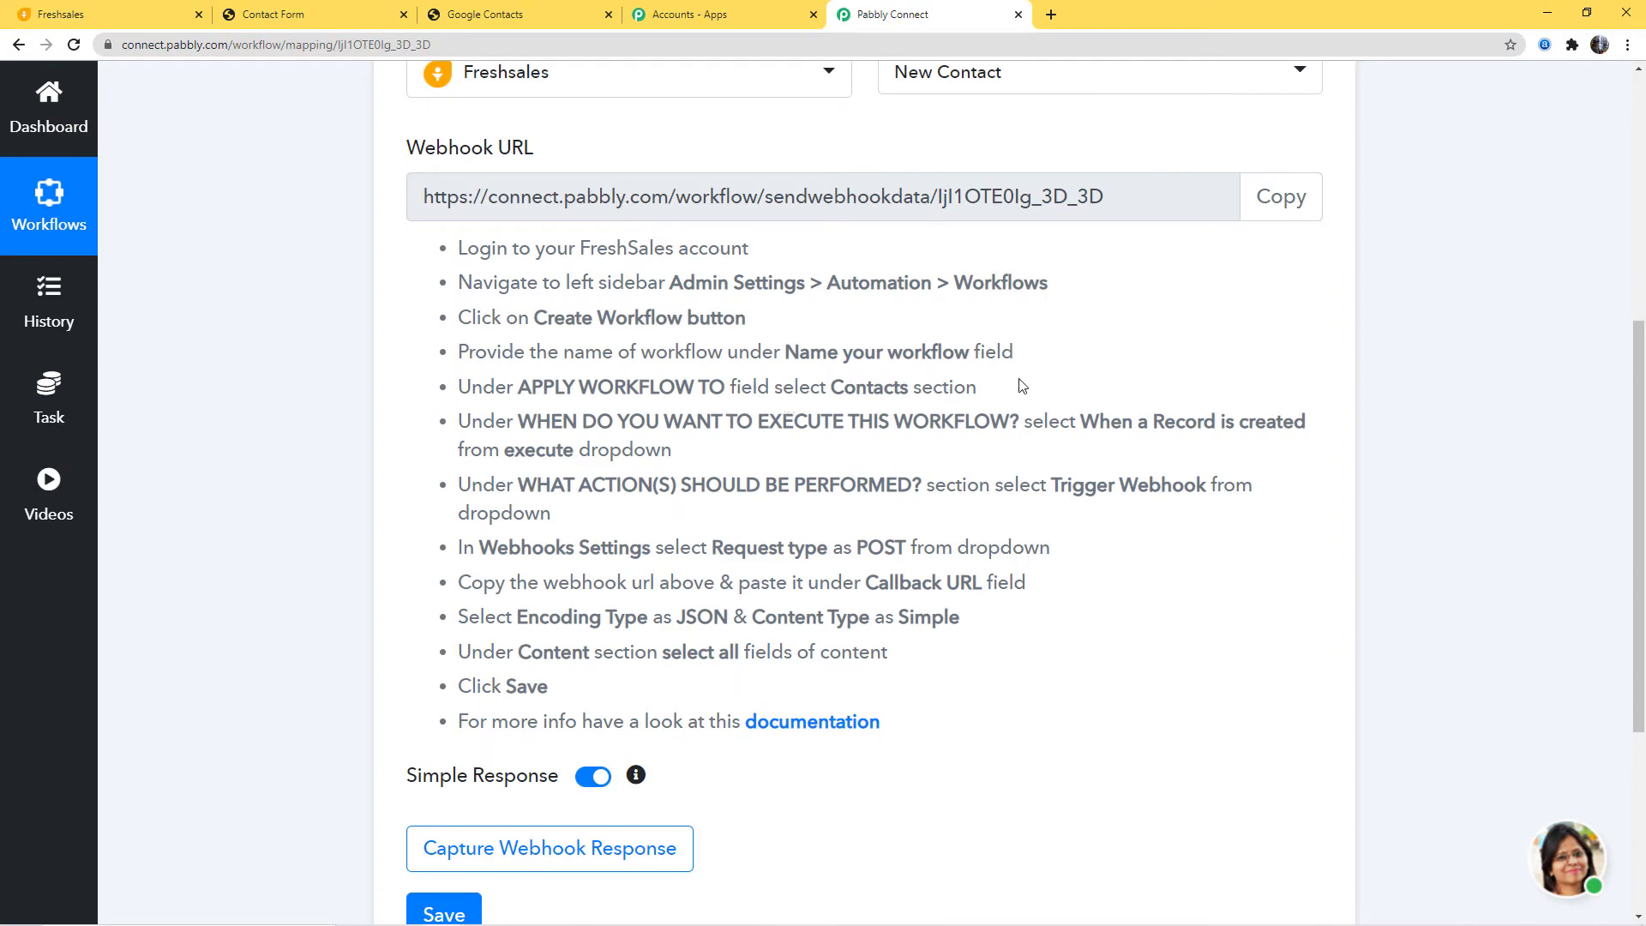
left_click(77, 15)
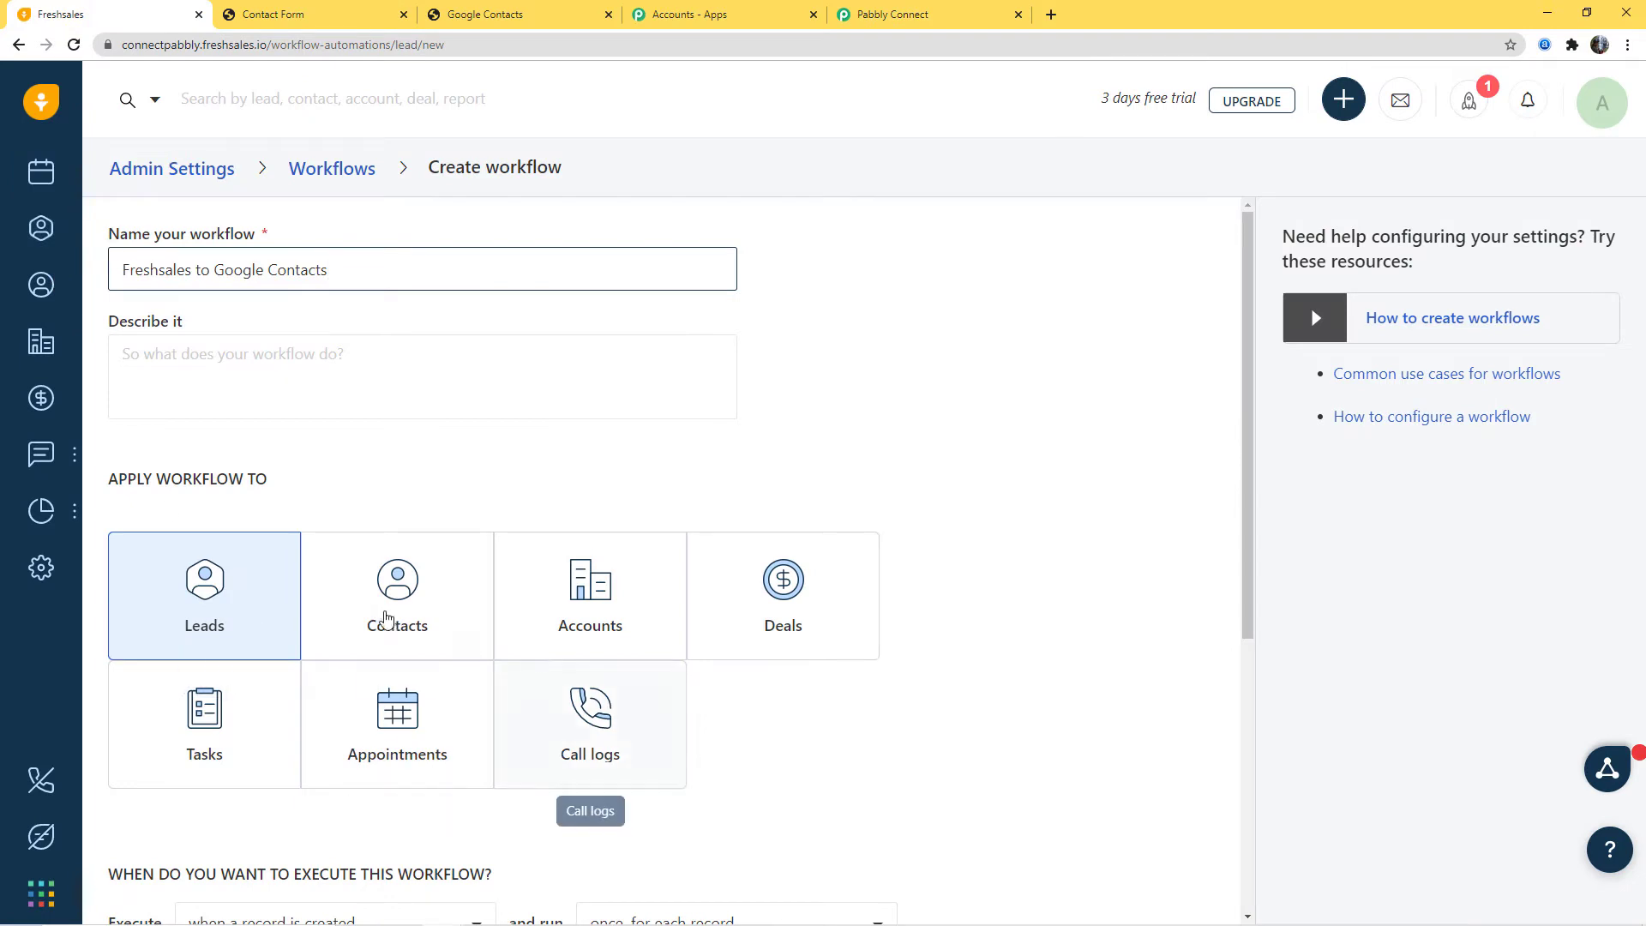
left_click(387, 616)
left_click(1093, 305)
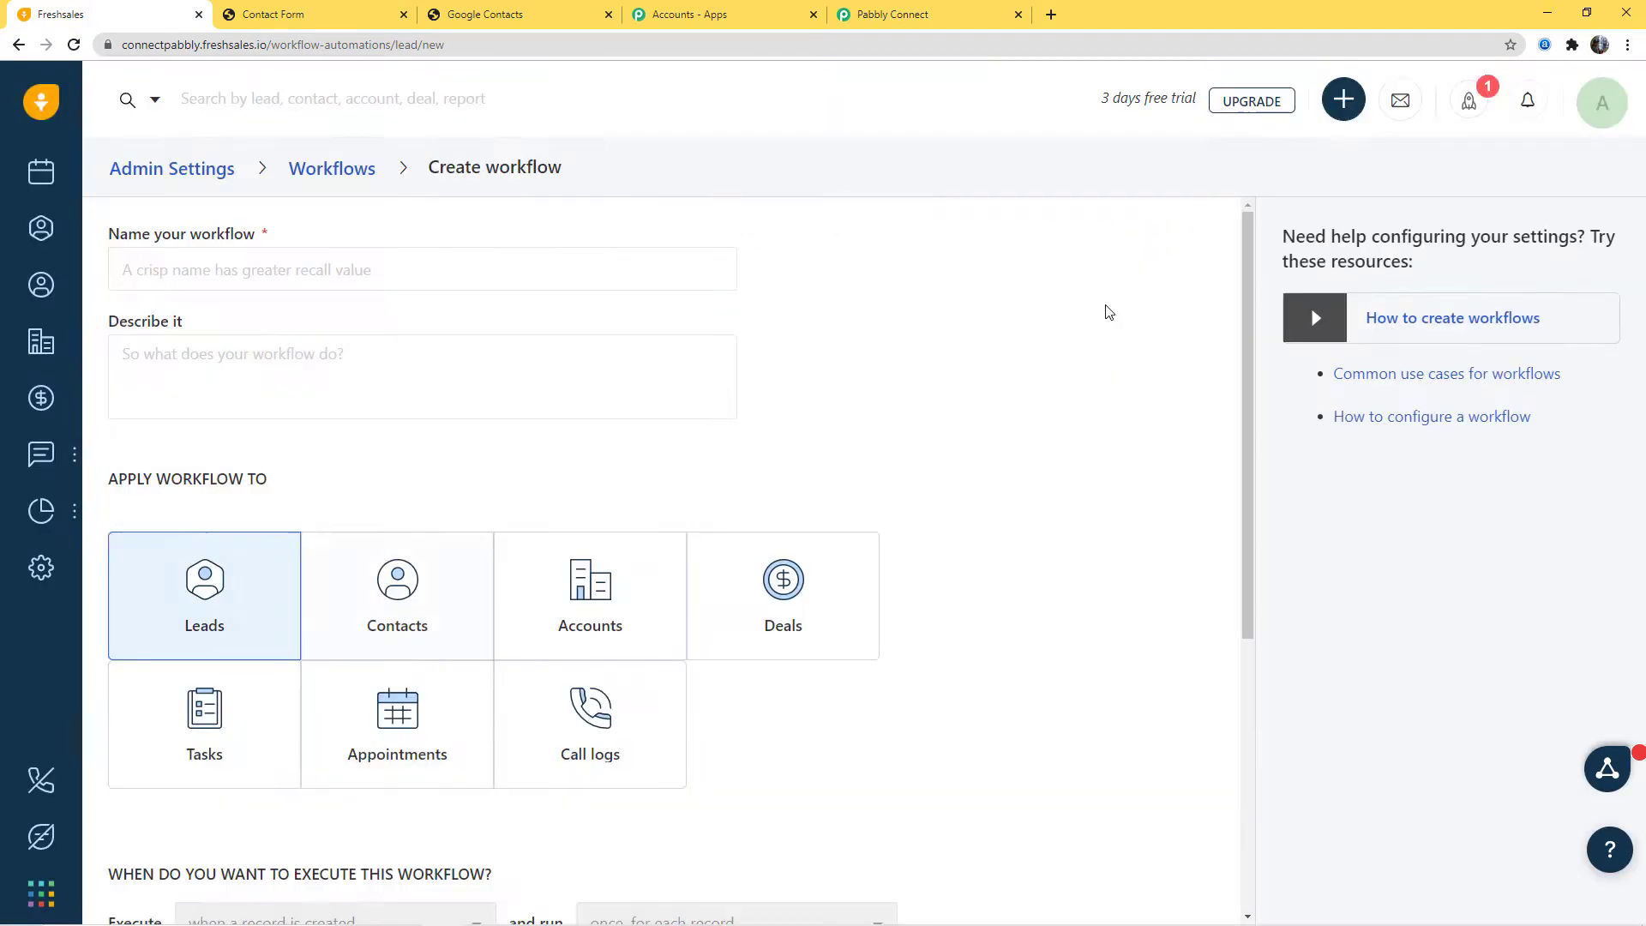
Step: Name it 'Freshsales to Google Contacts' and set it to execute when a record is created
left_click(259, 271)
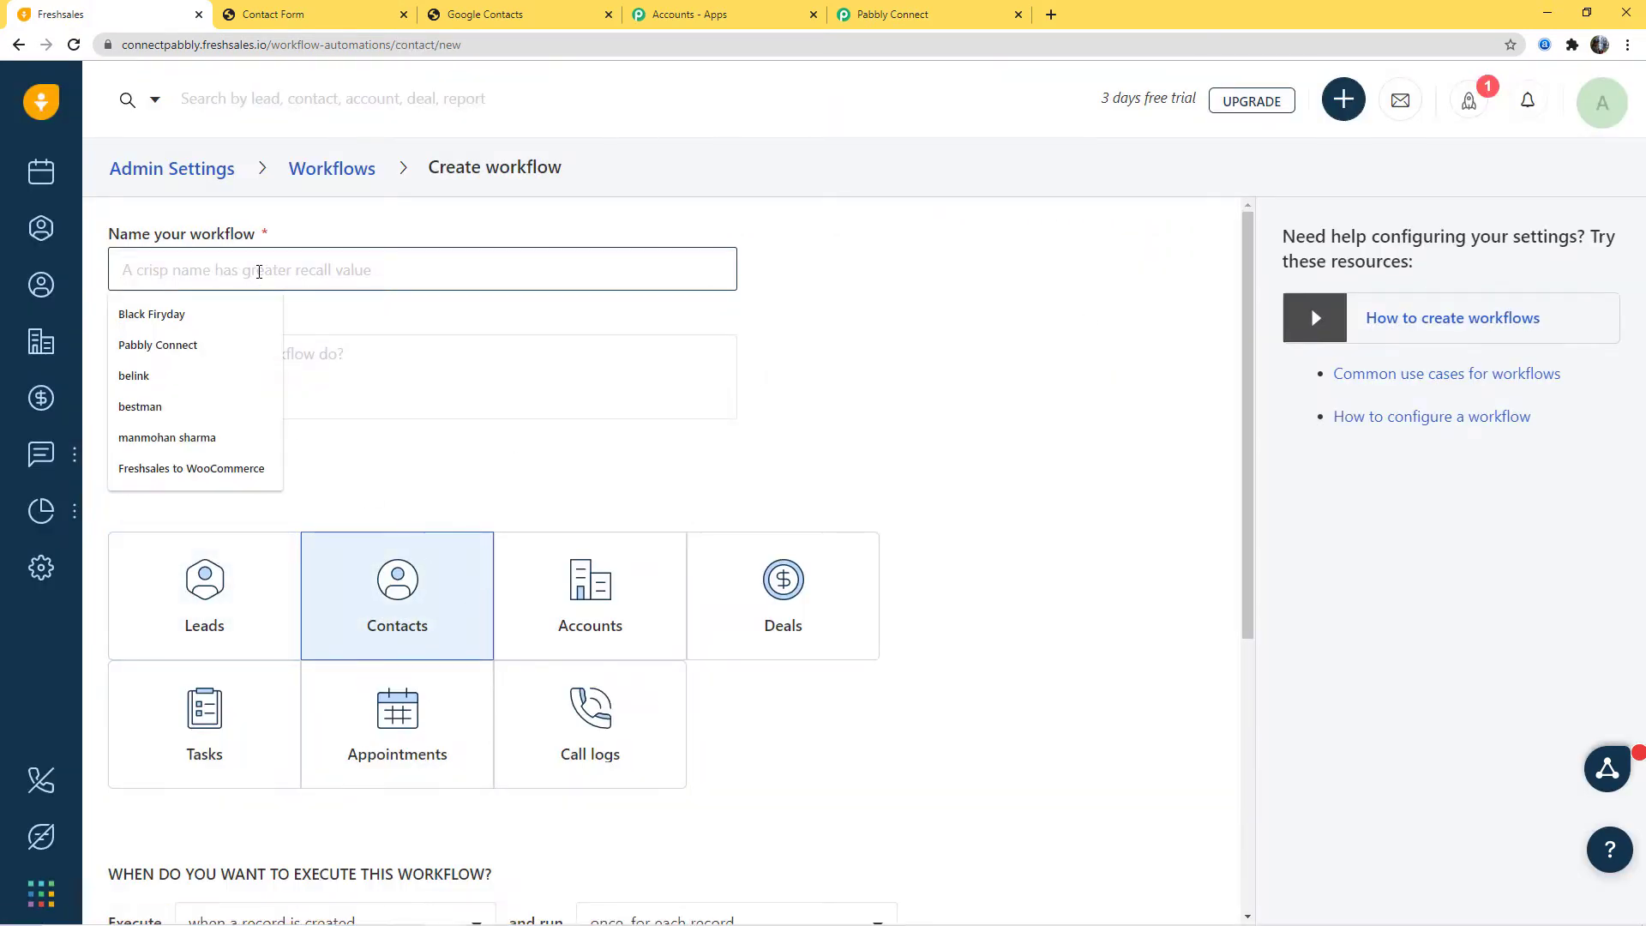
type("Freshsa")
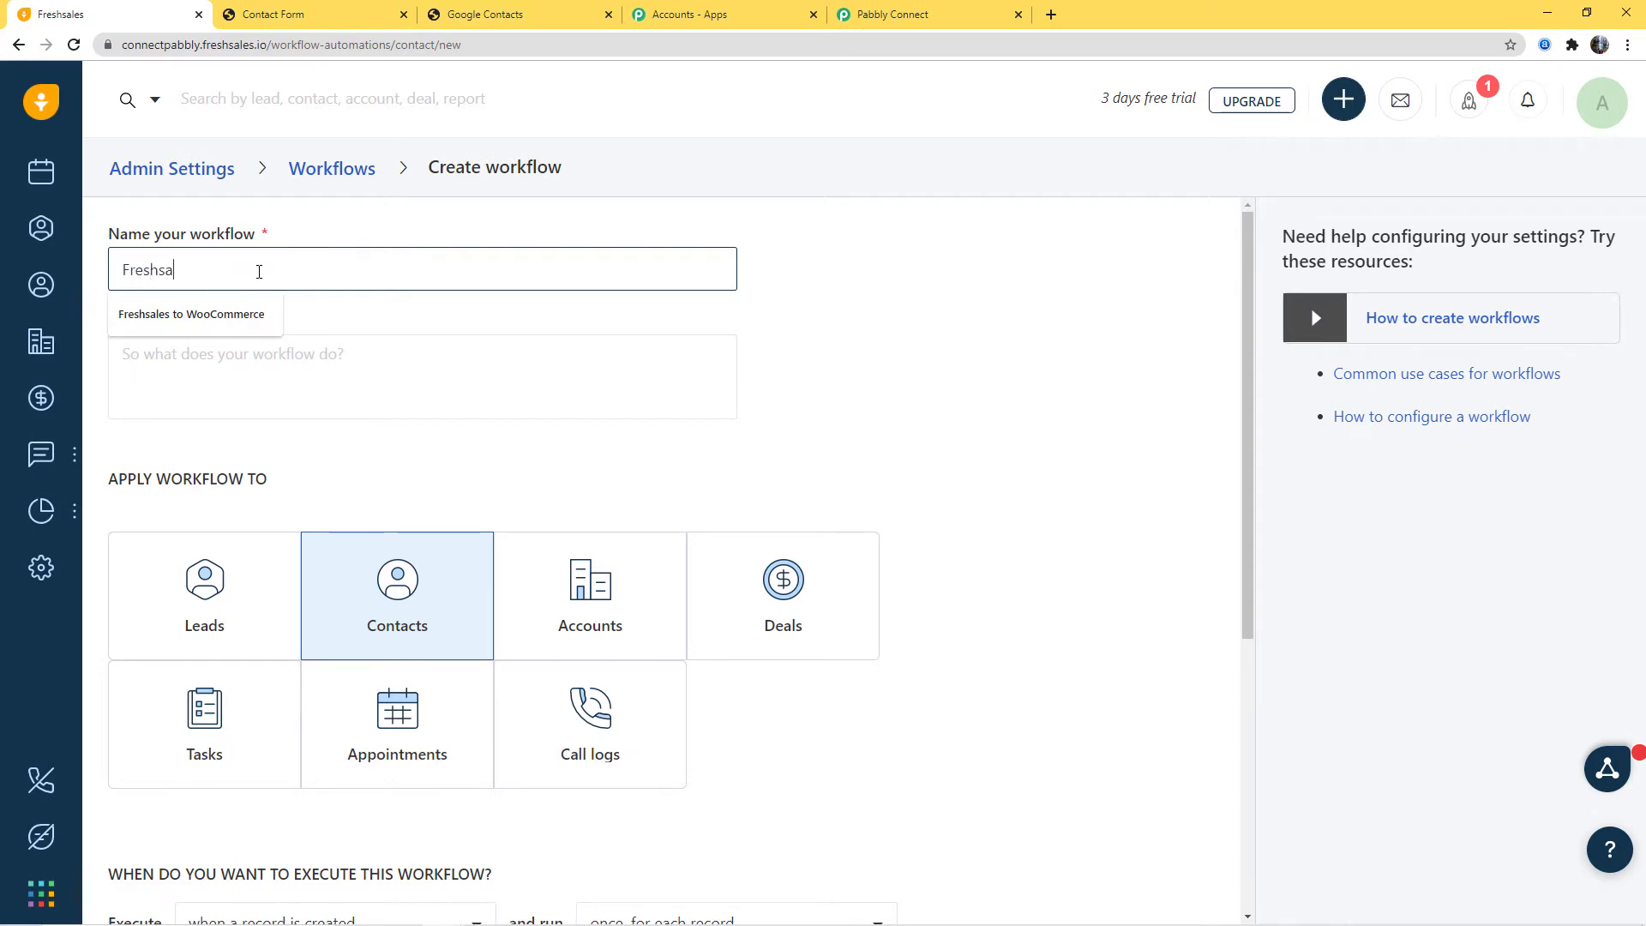
type("les to Goo")
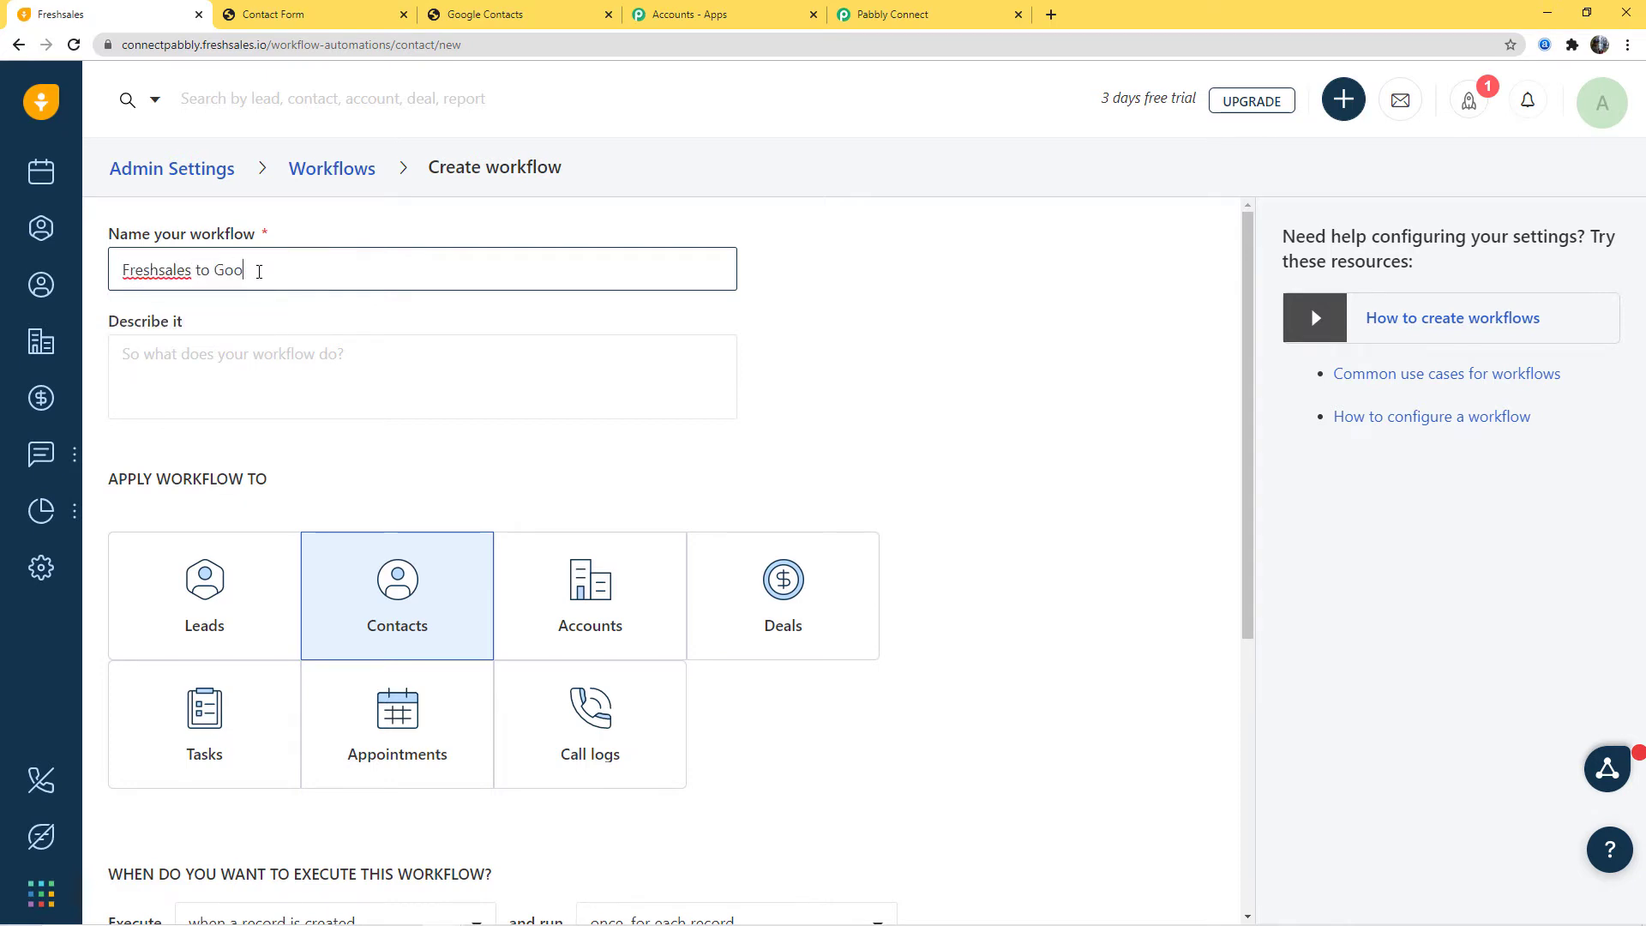
type("gle Contacts")
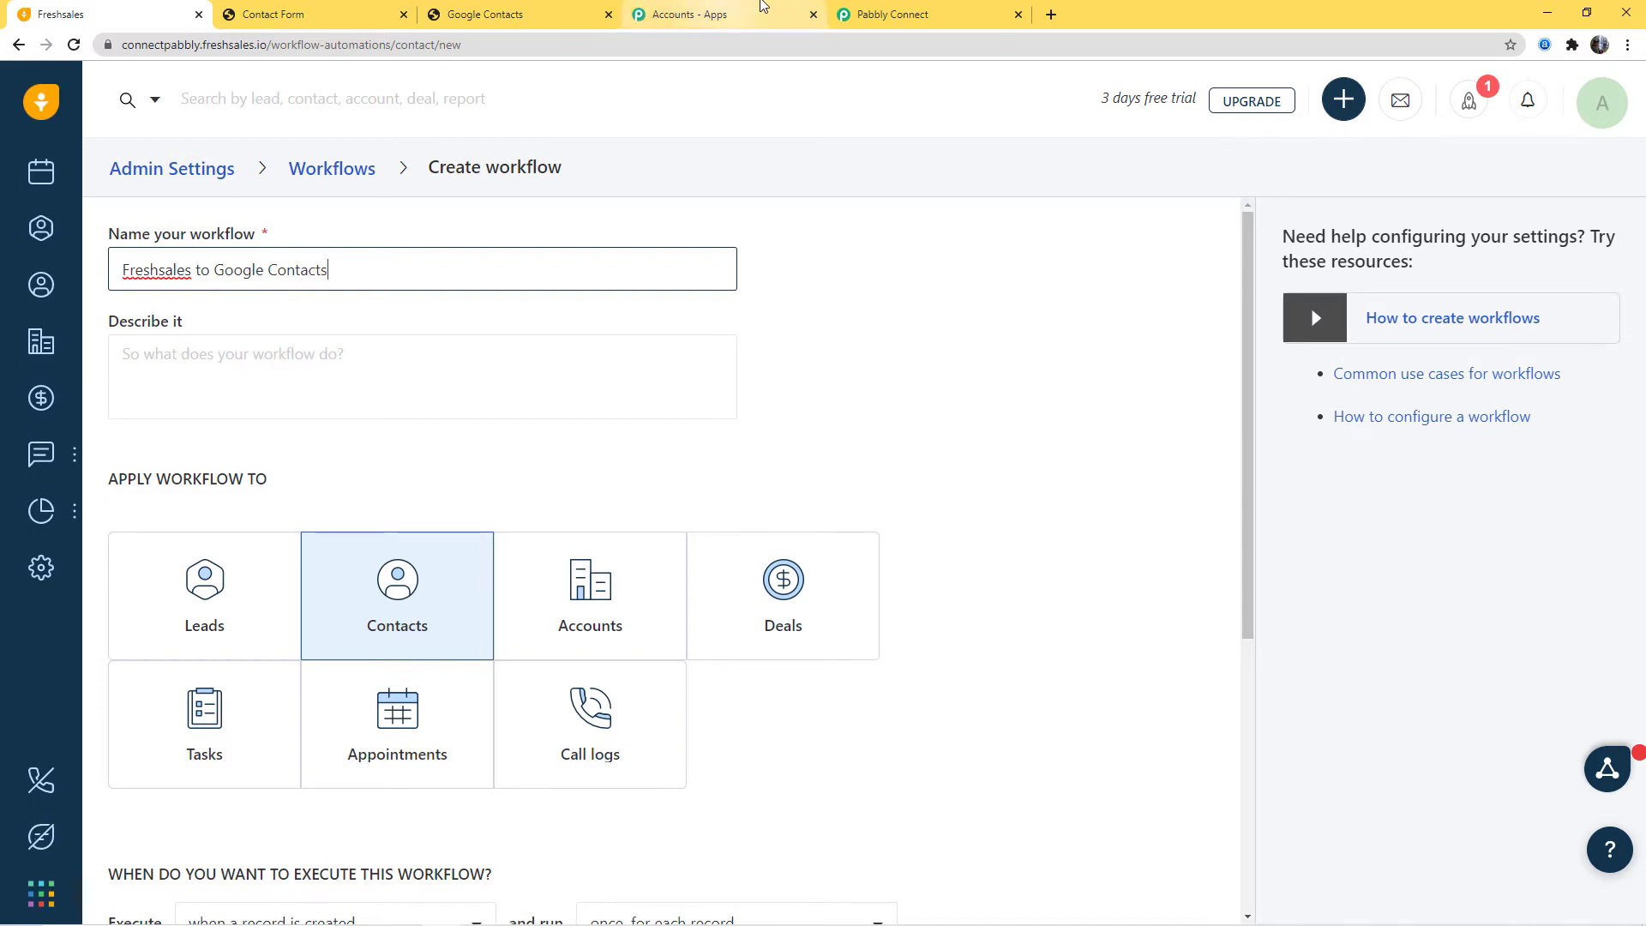
left_click(888, 14)
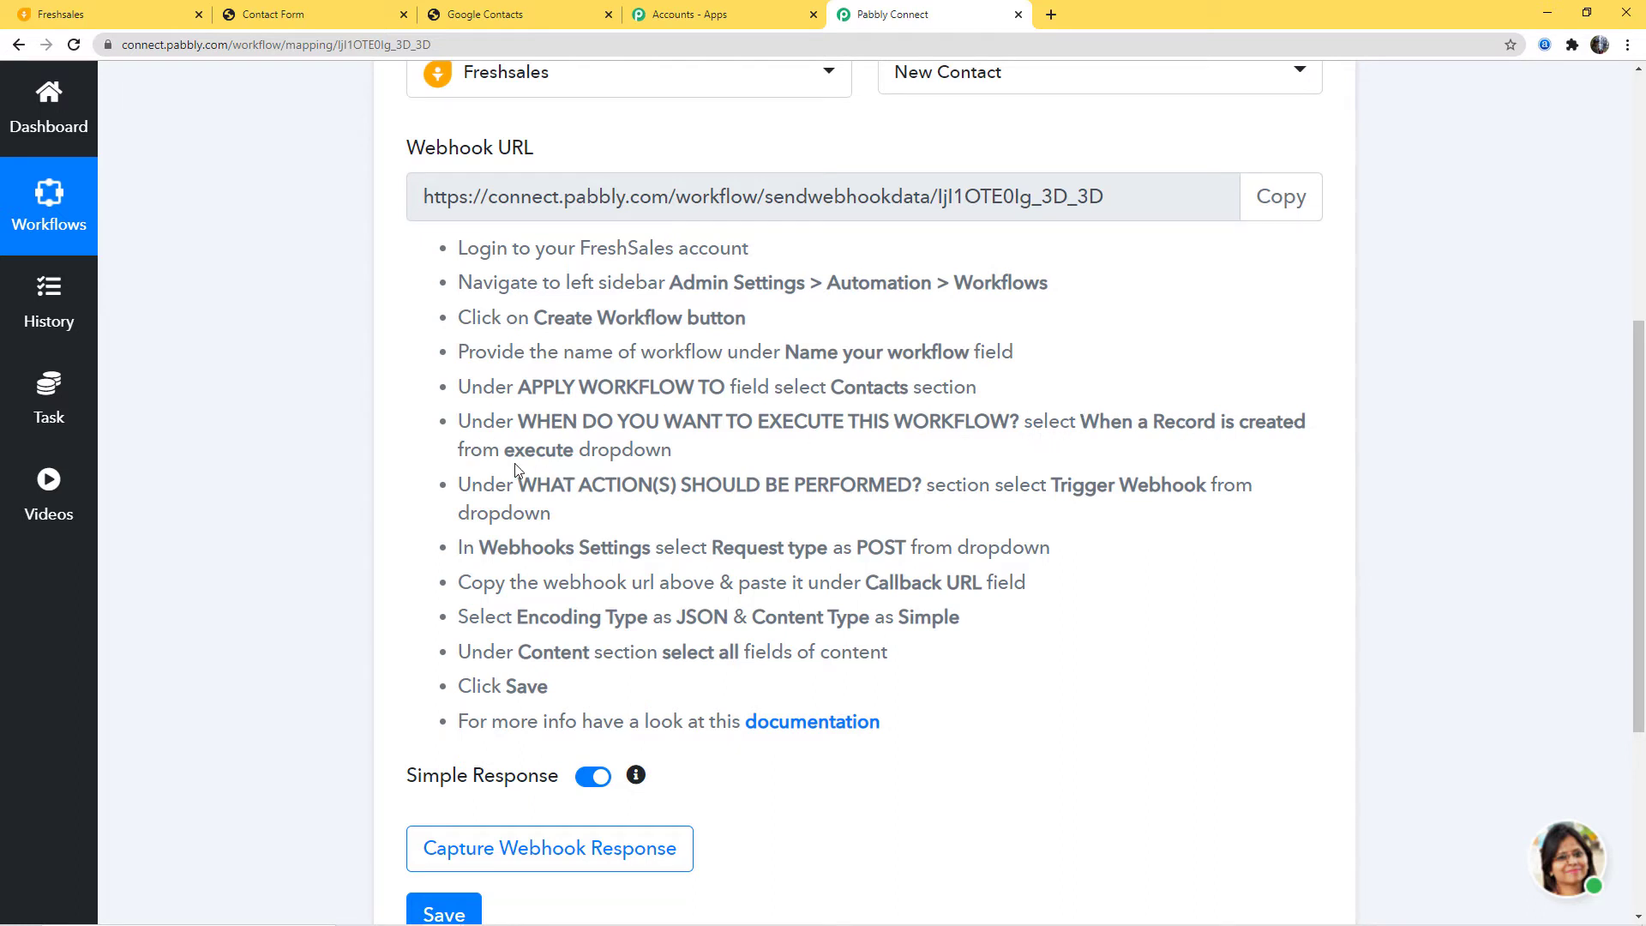
left_click(85, 15)
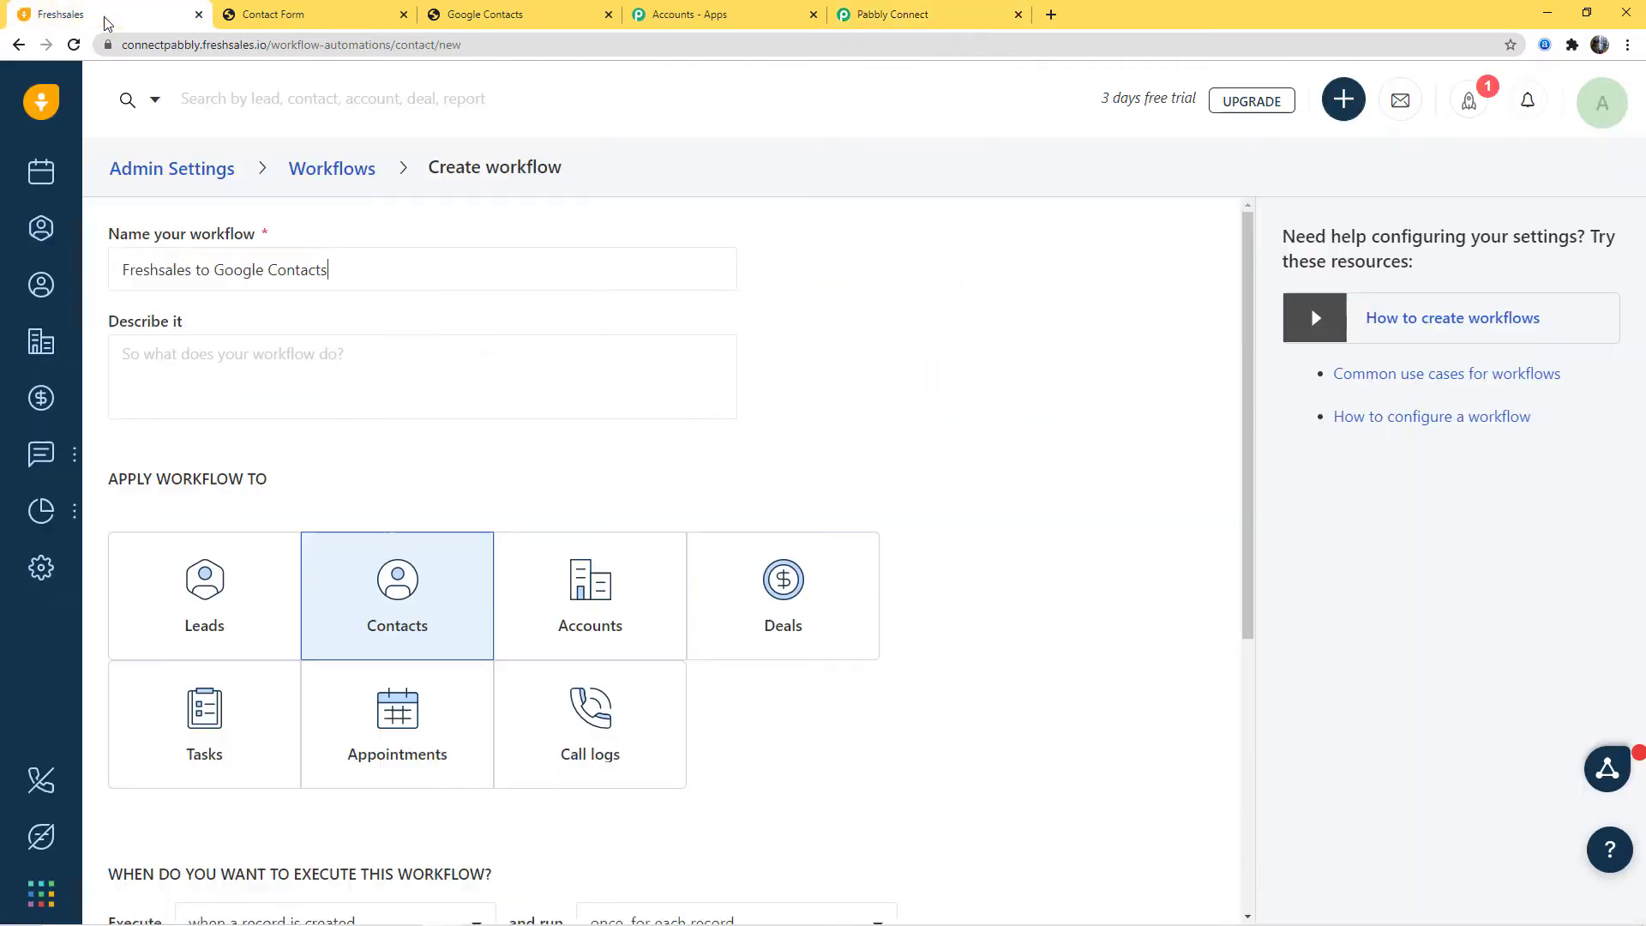
scroll(536, 851, "down", 1)
scroll(536, 851, "down", 2)
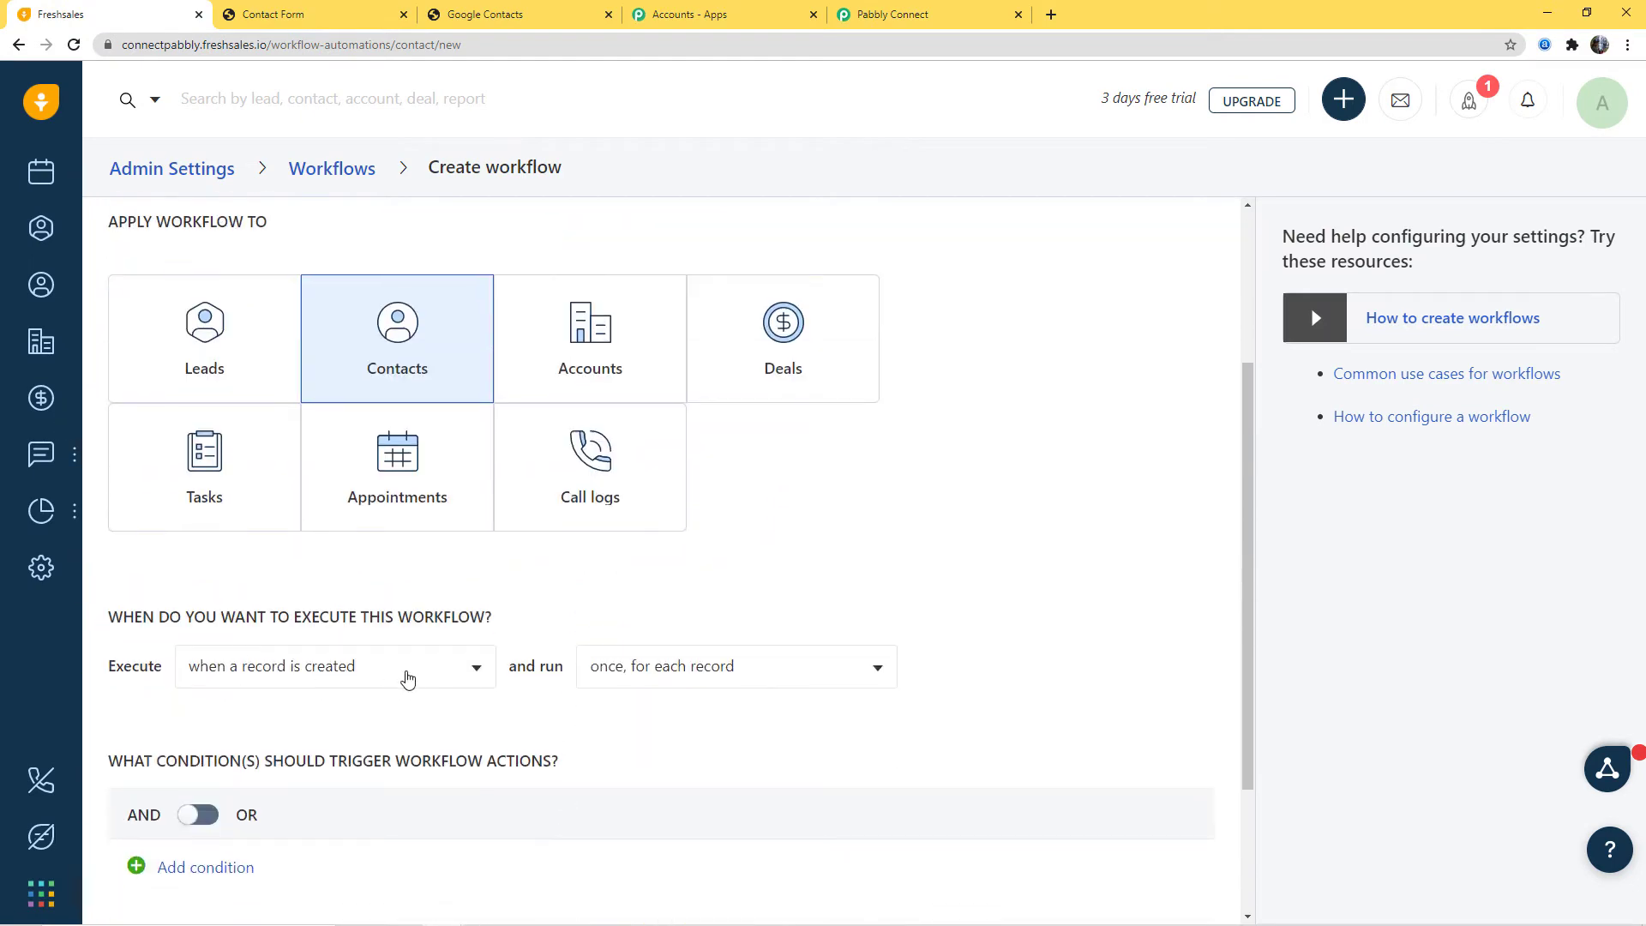
left_click(408, 678)
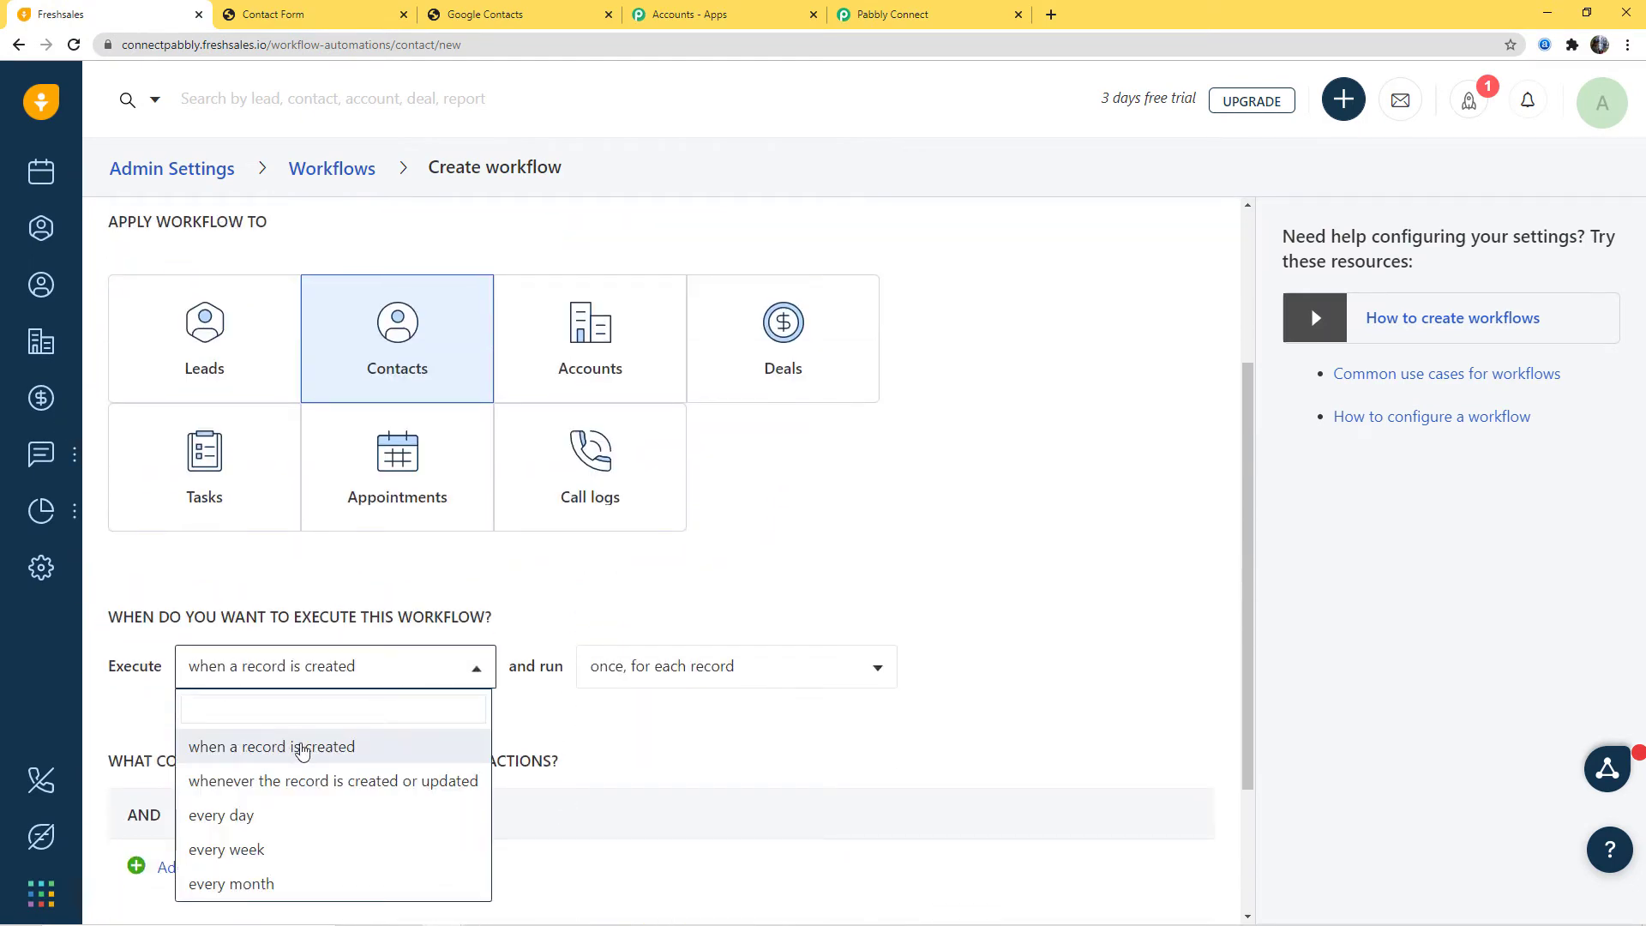
left_click(294, 746)
left_click(908, 15)
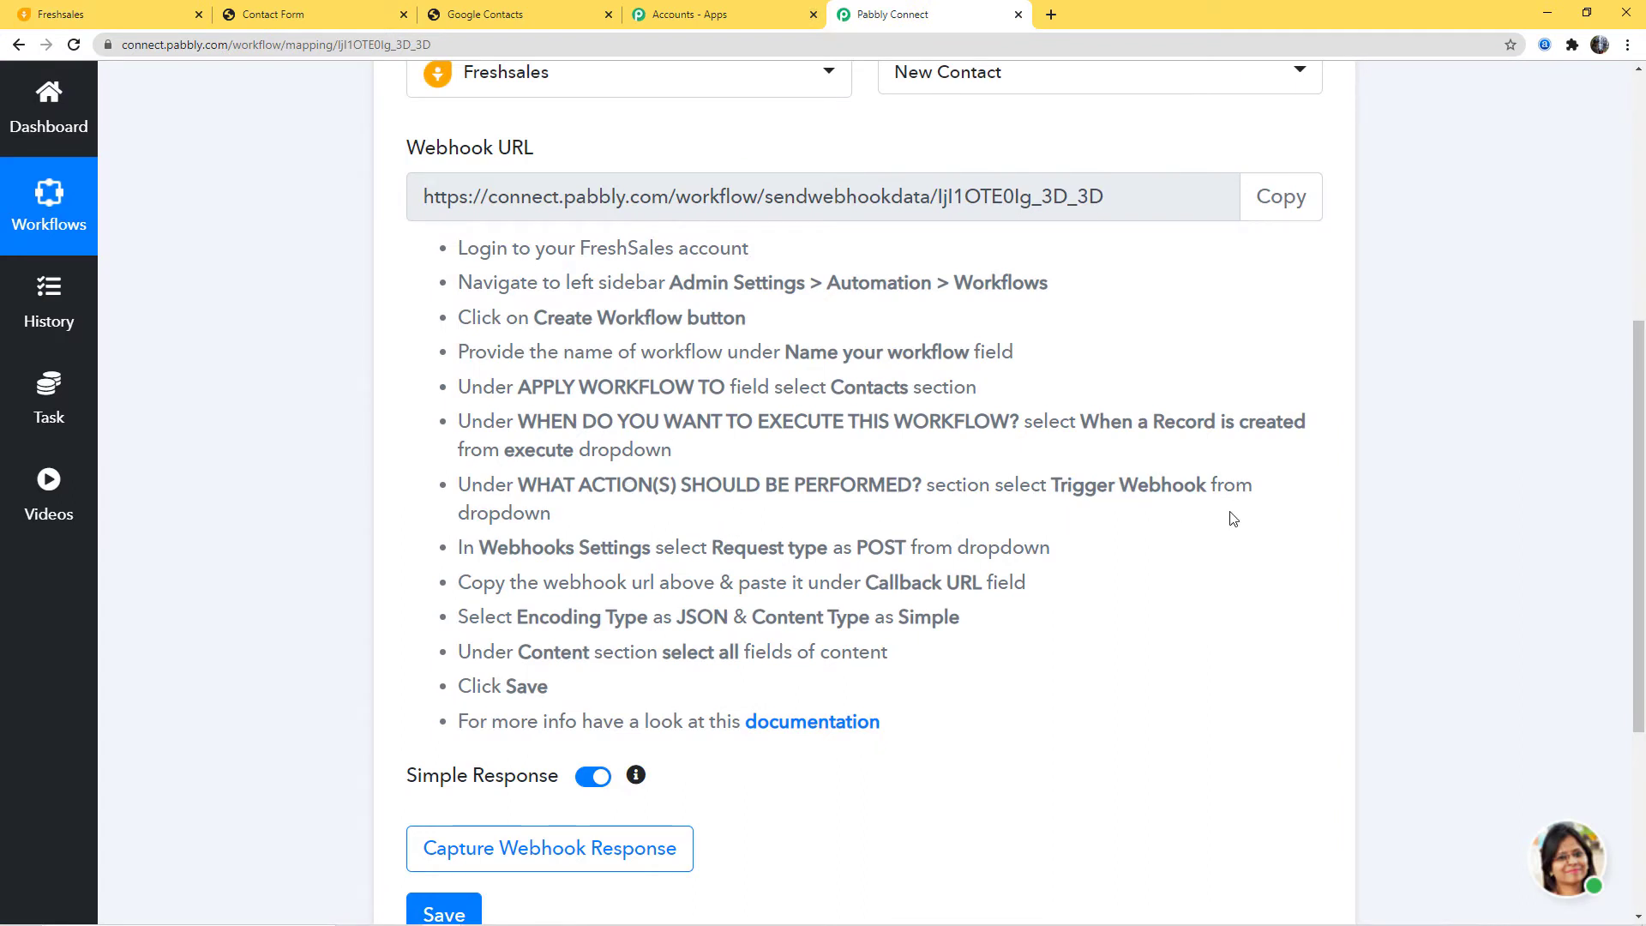
left_click(61, 15)
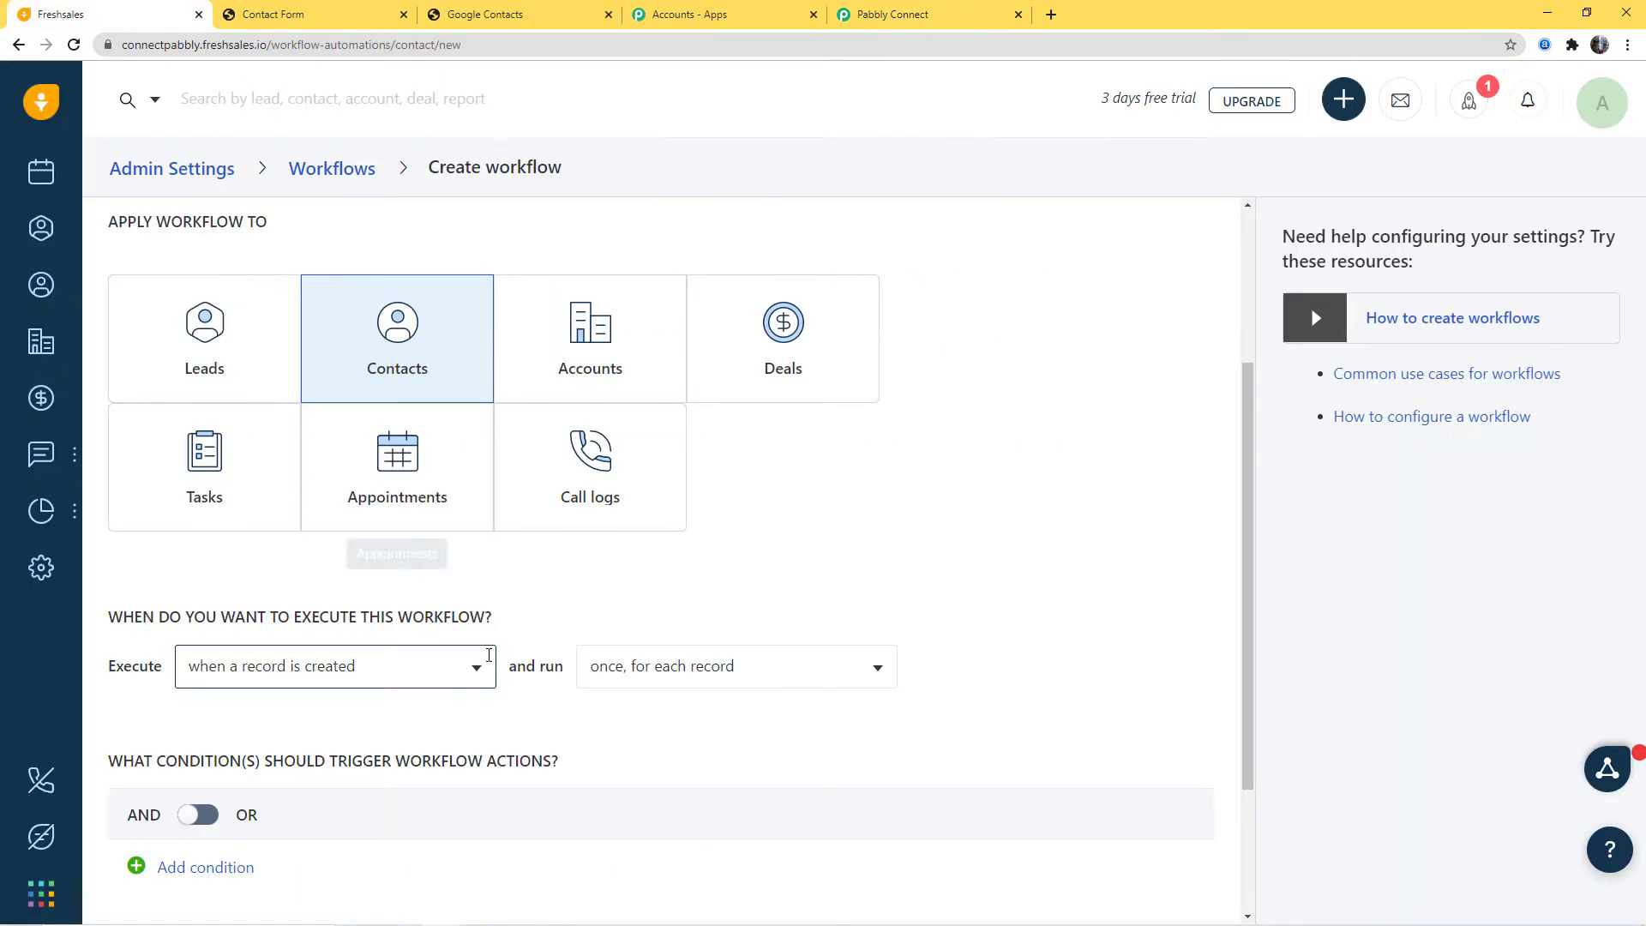
scroll(385, 763, "down", 3)
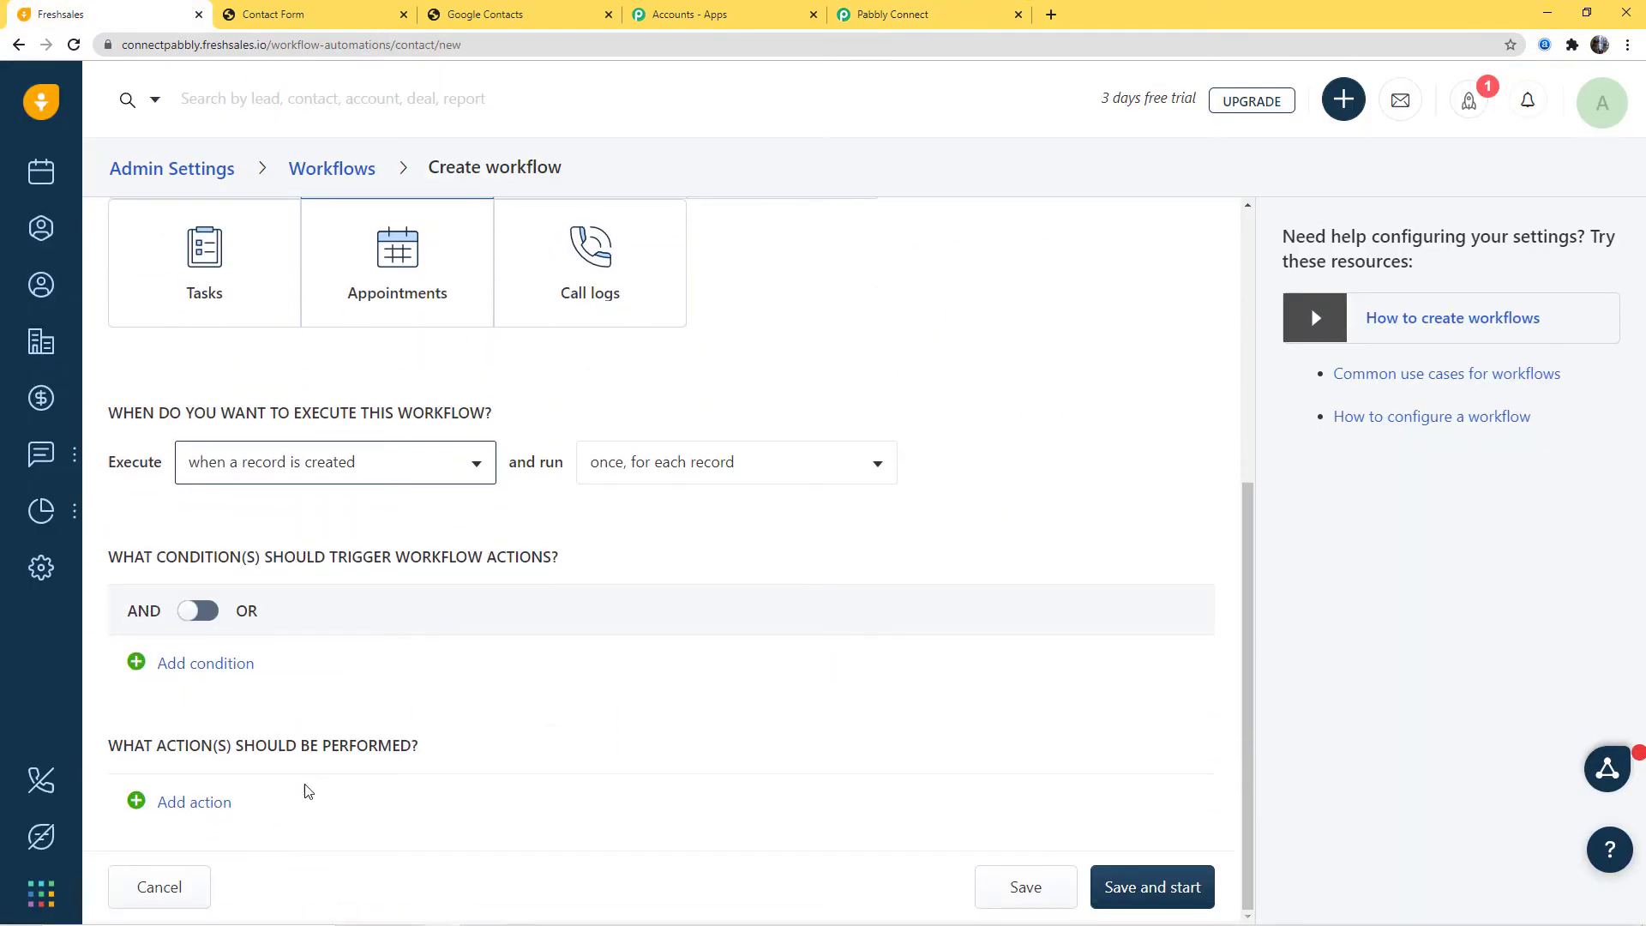
Step: Add a Trigger Webhook action to the Freshsales workflow
left_click(137, 801)
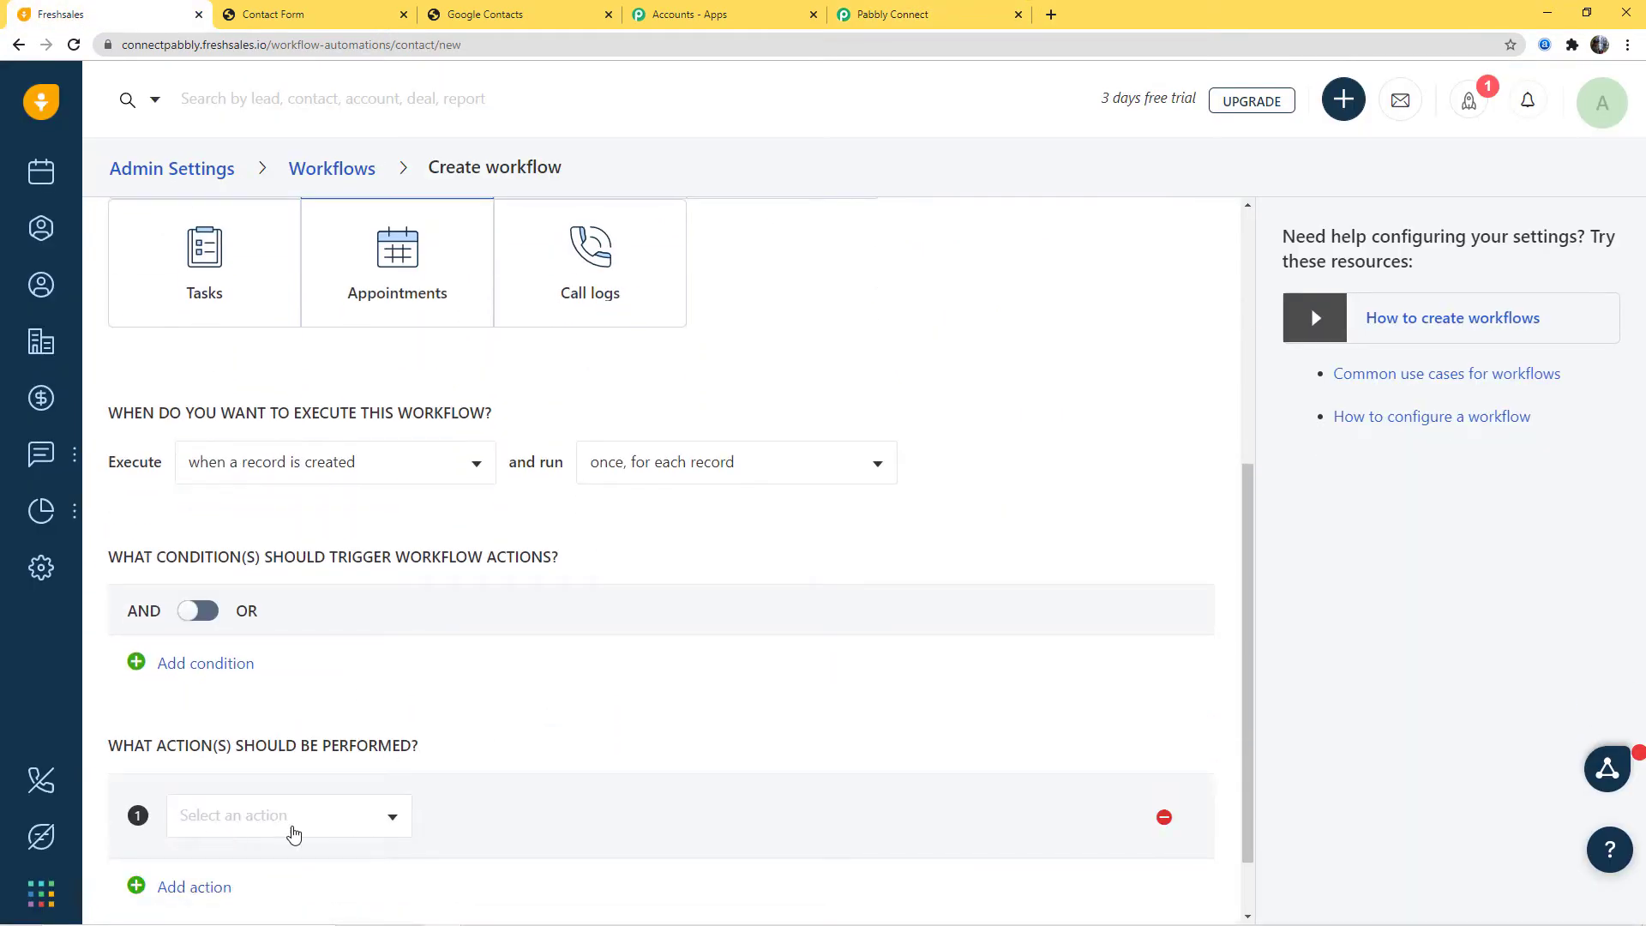
left_click(293, 833)
scroll(292, 728, "down", 3)
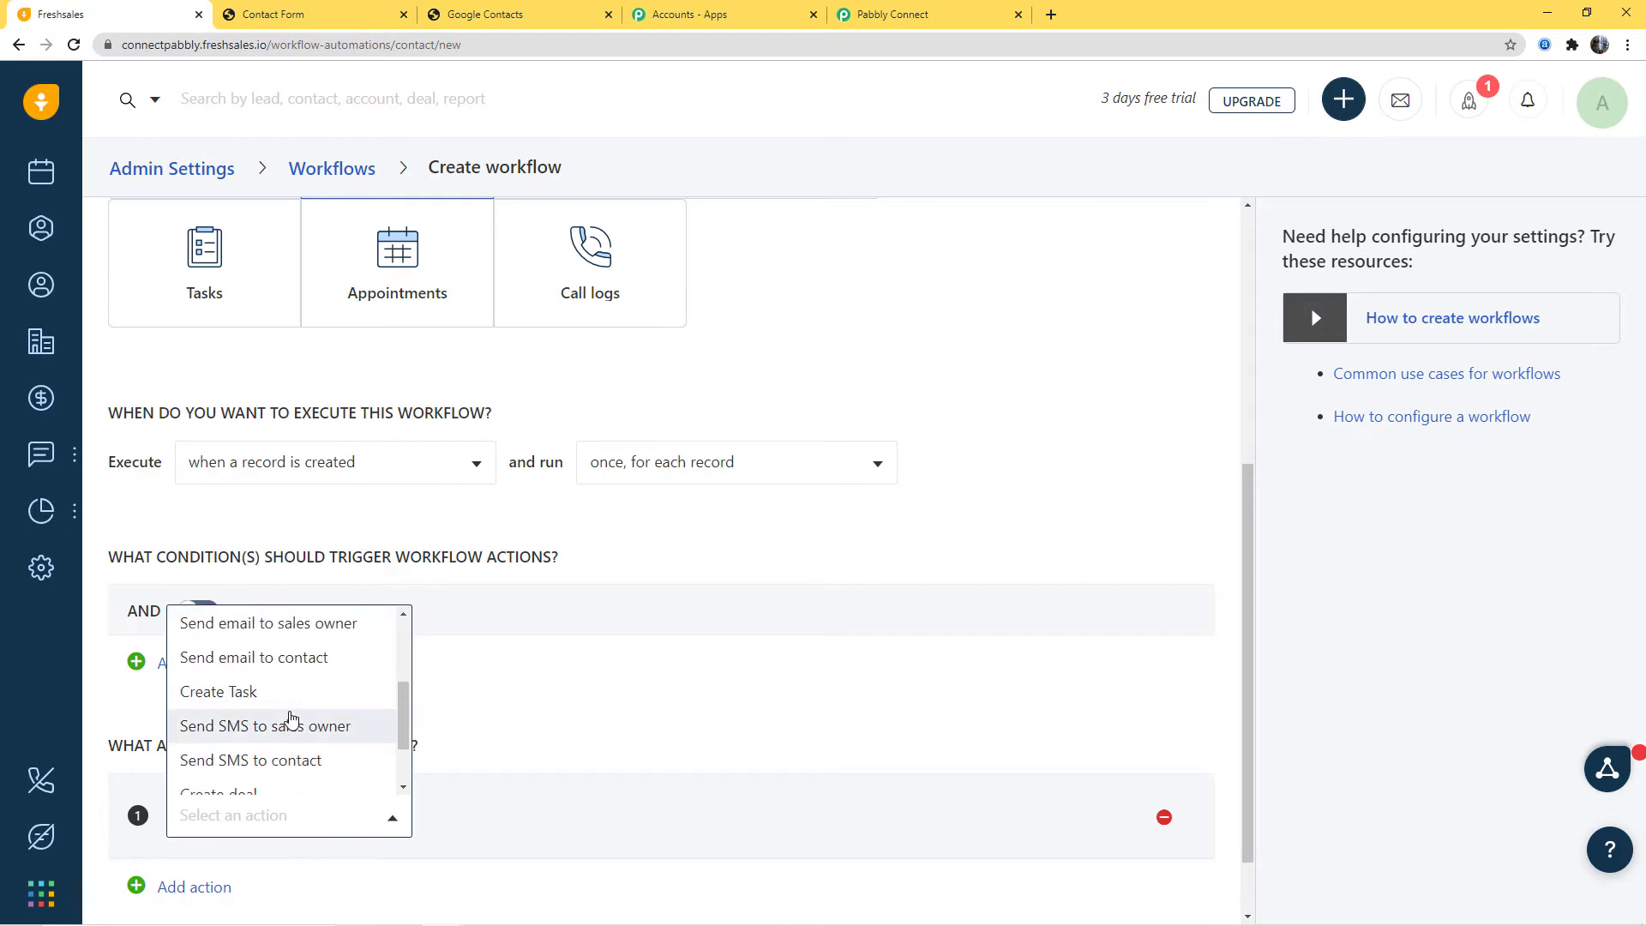
scroll(292, 719, "up", 2)
left_click(276, 674)
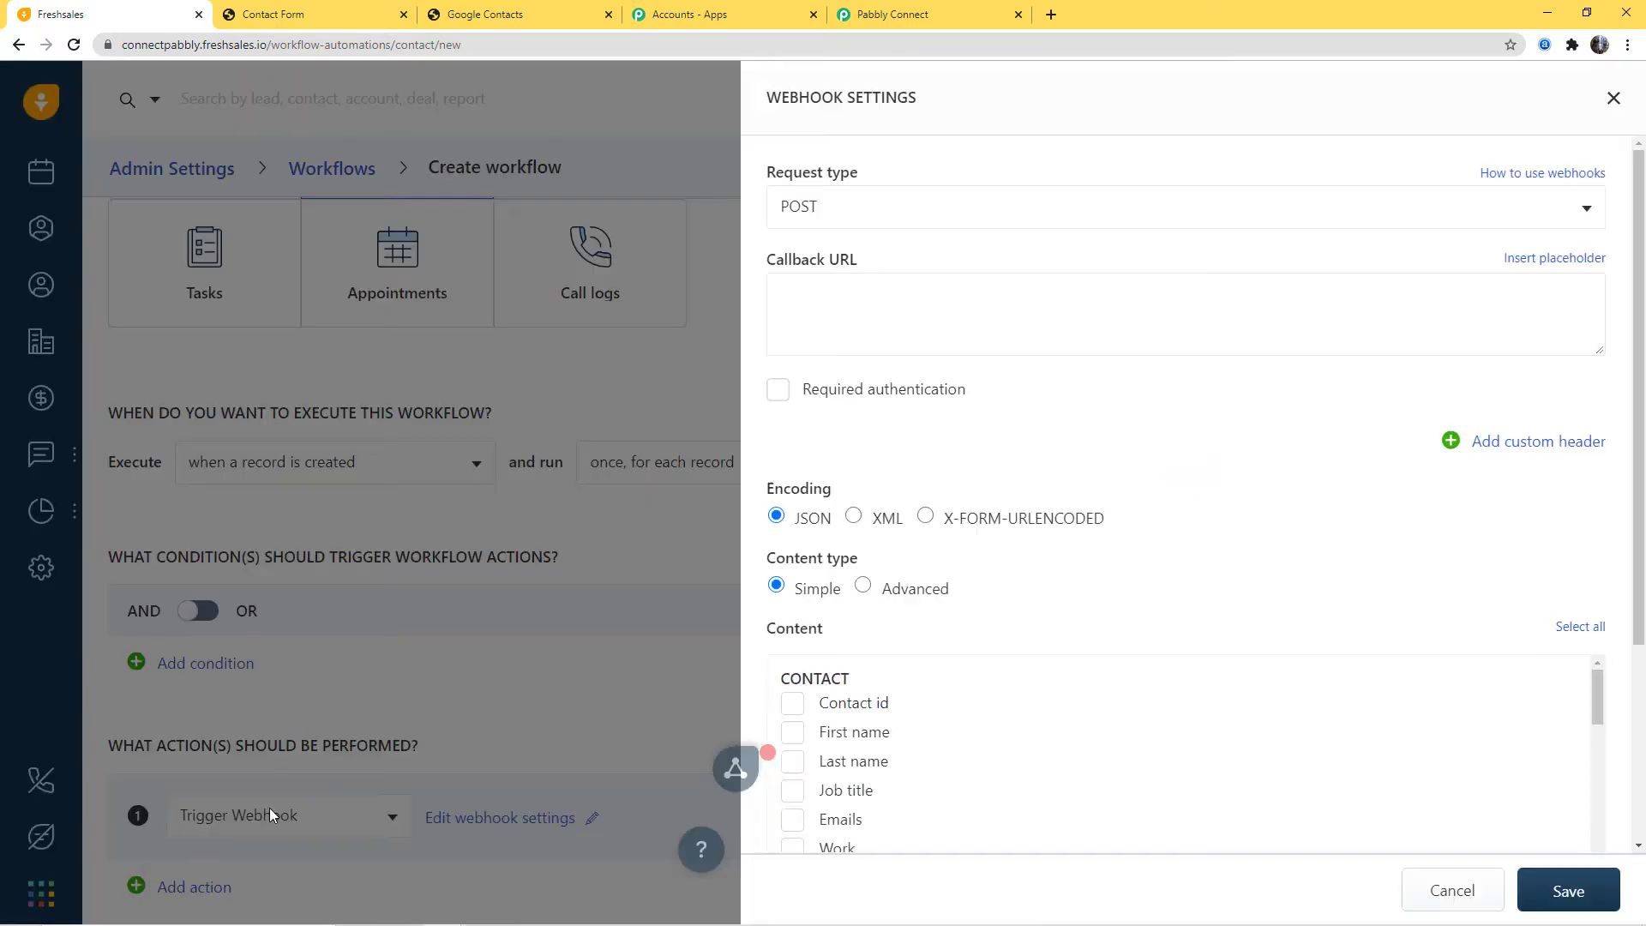
left_click(896, 17)
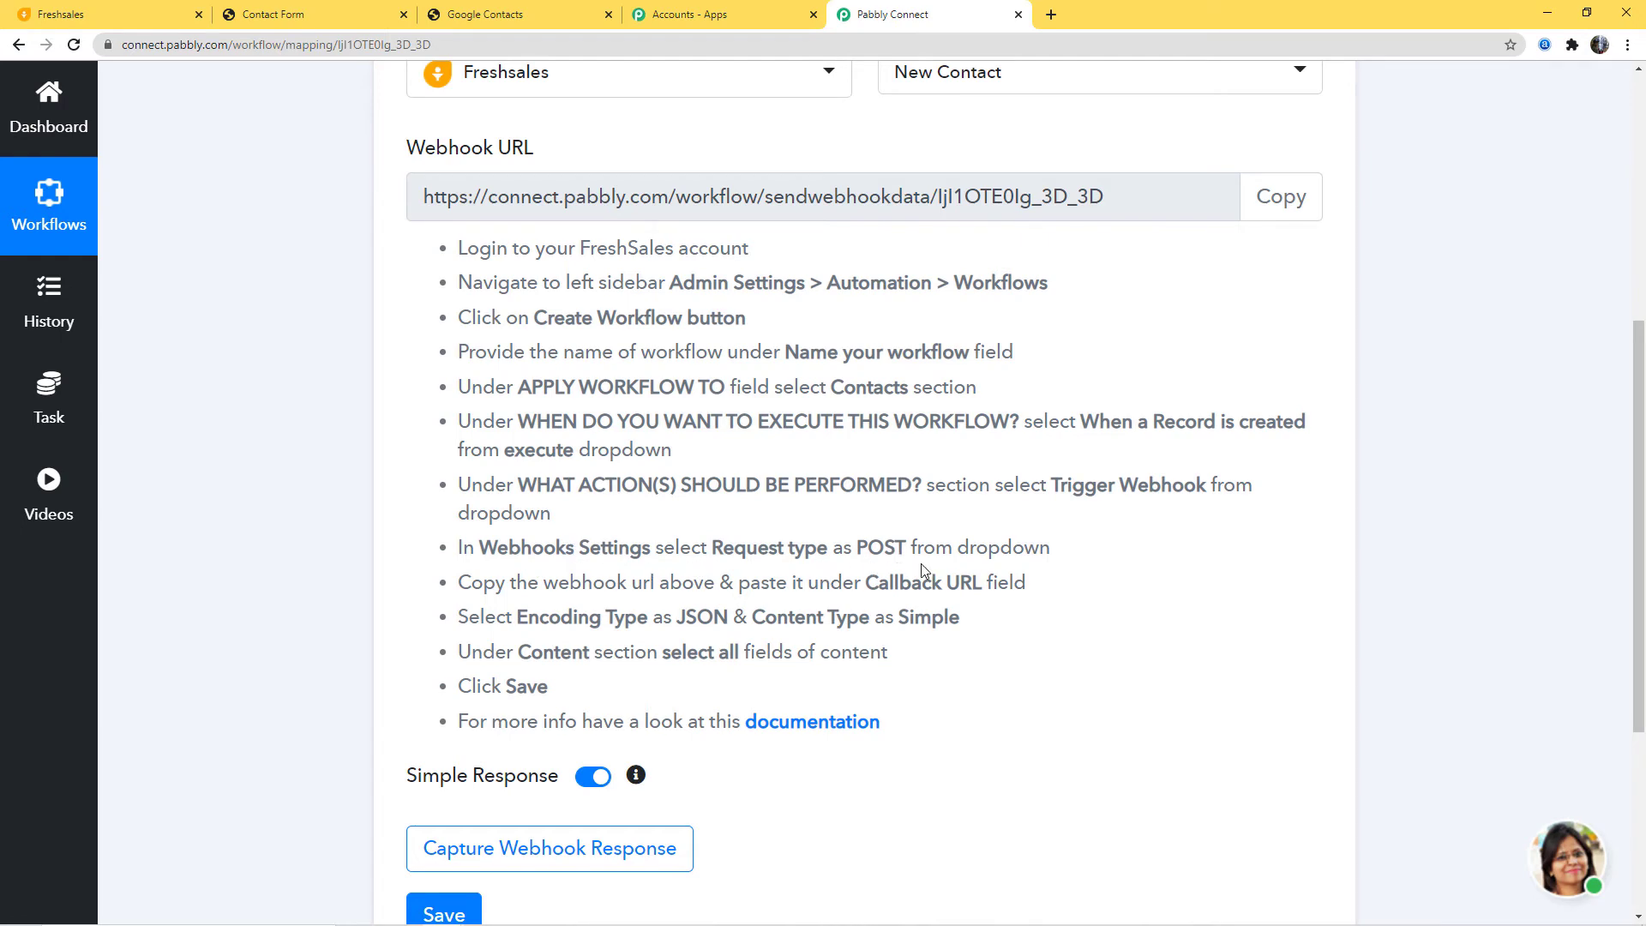
left_click(69, 16)
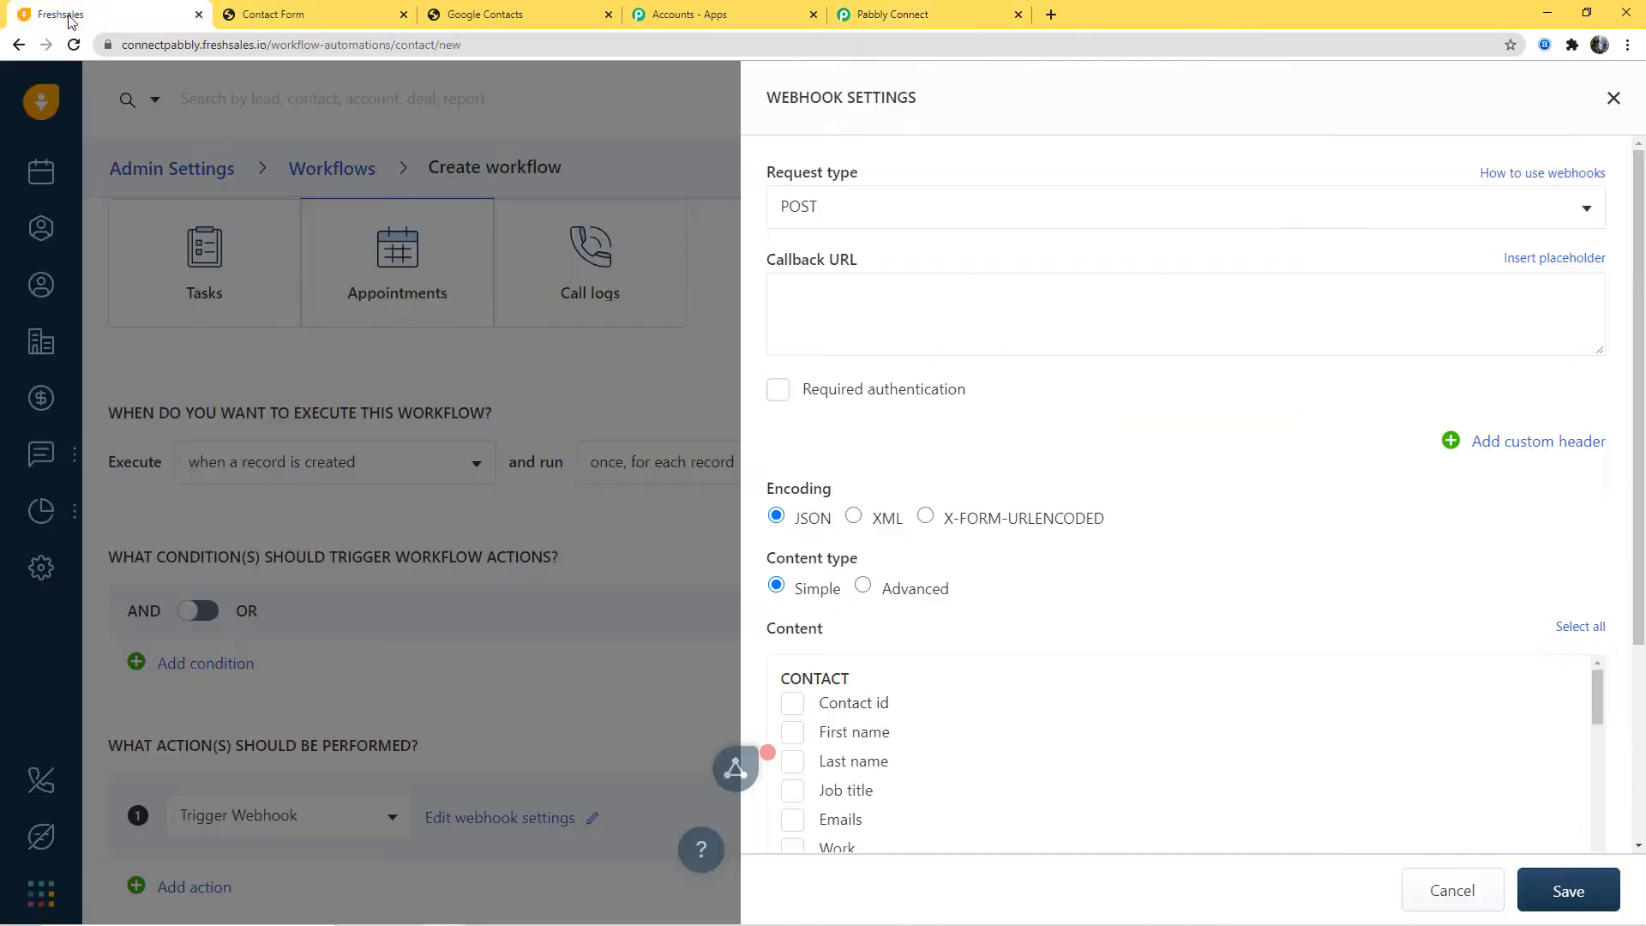
Step: Paste the copied Pabbly Connect webhook URL into the Callback URL field
left_click(920, 18)
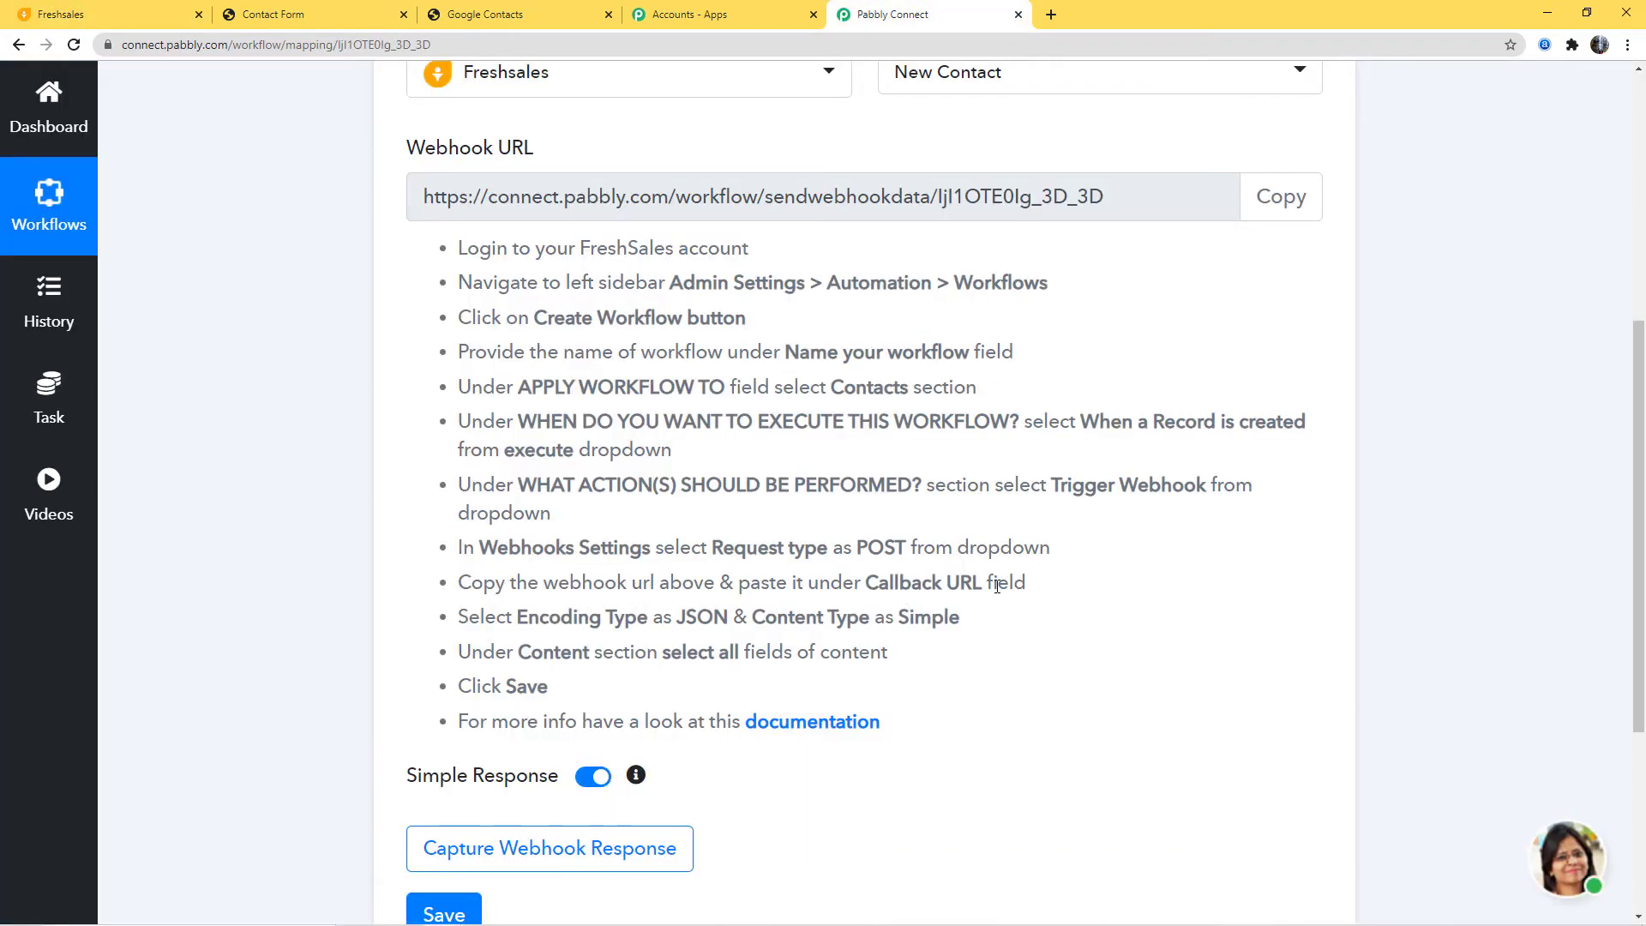
left_click(1286, 202)
left_click(133, 7)
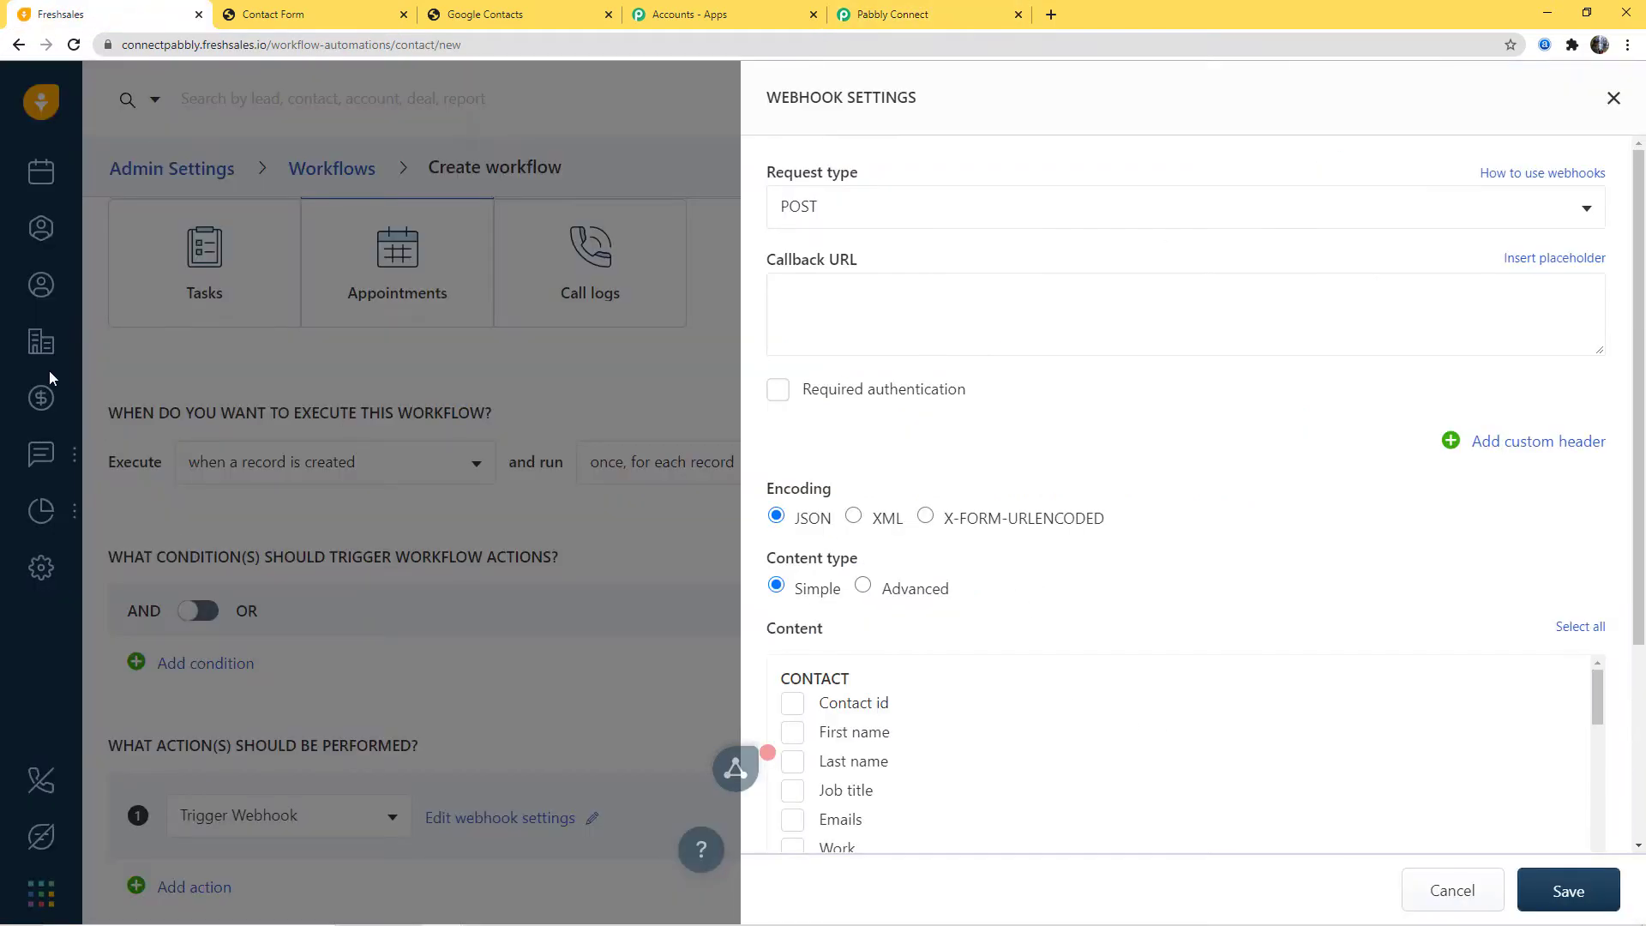
left_click(791, 283)
key("ctrl+v")
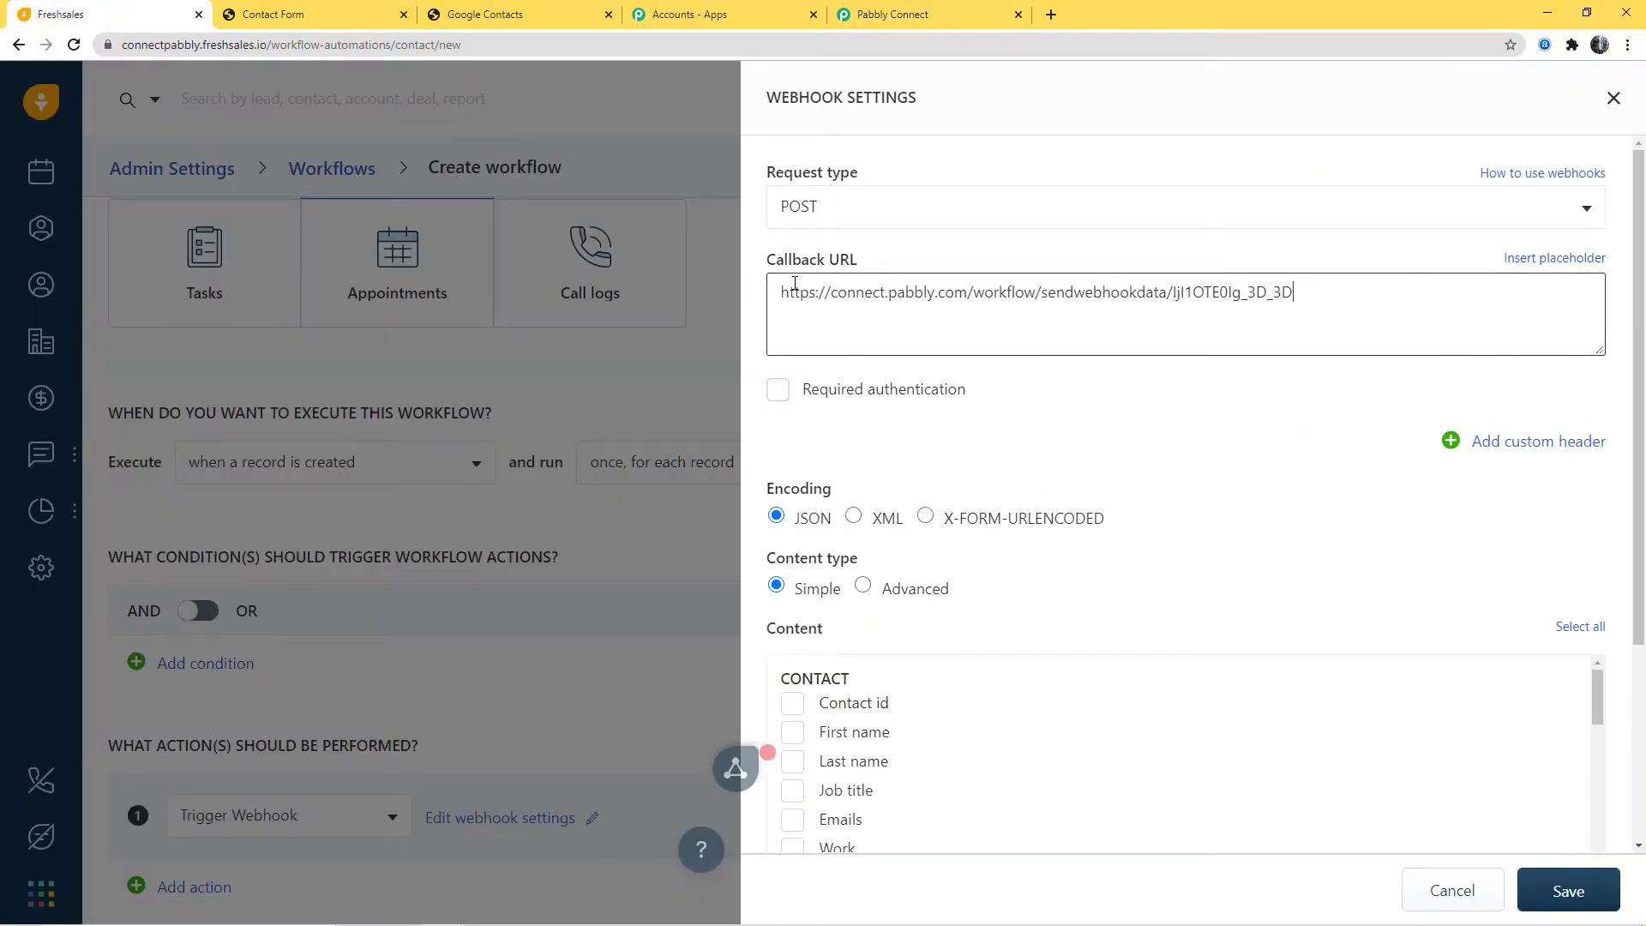
Step: Select all contact fields as webhook content and save the action
left_click(891, 14)
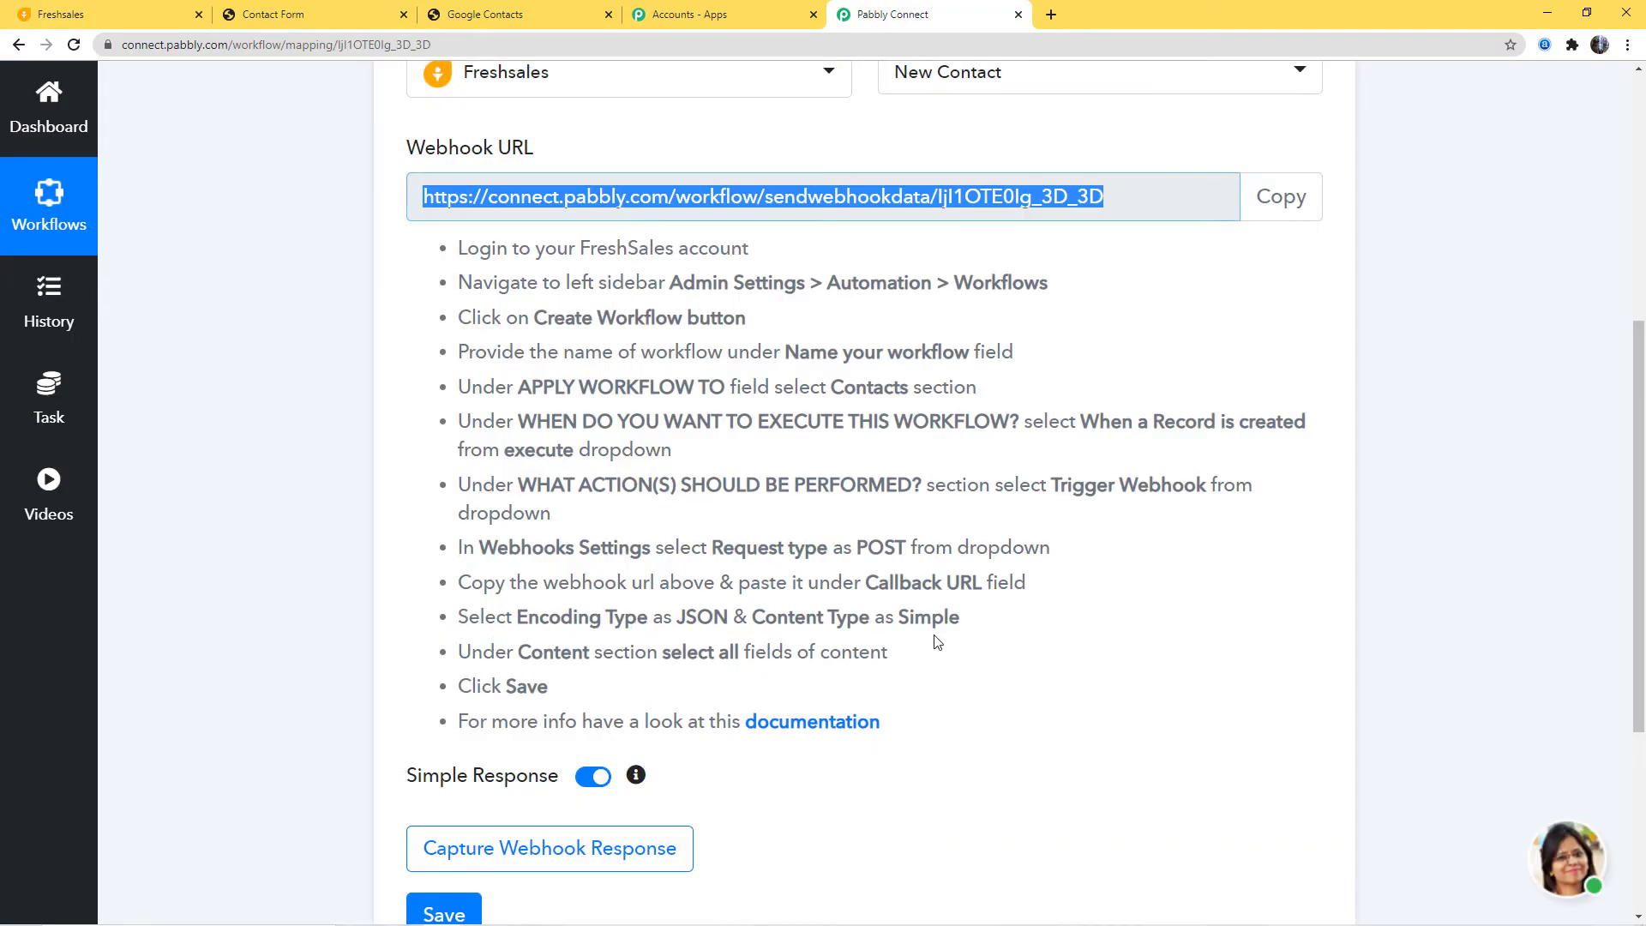
left_click(94, 14)
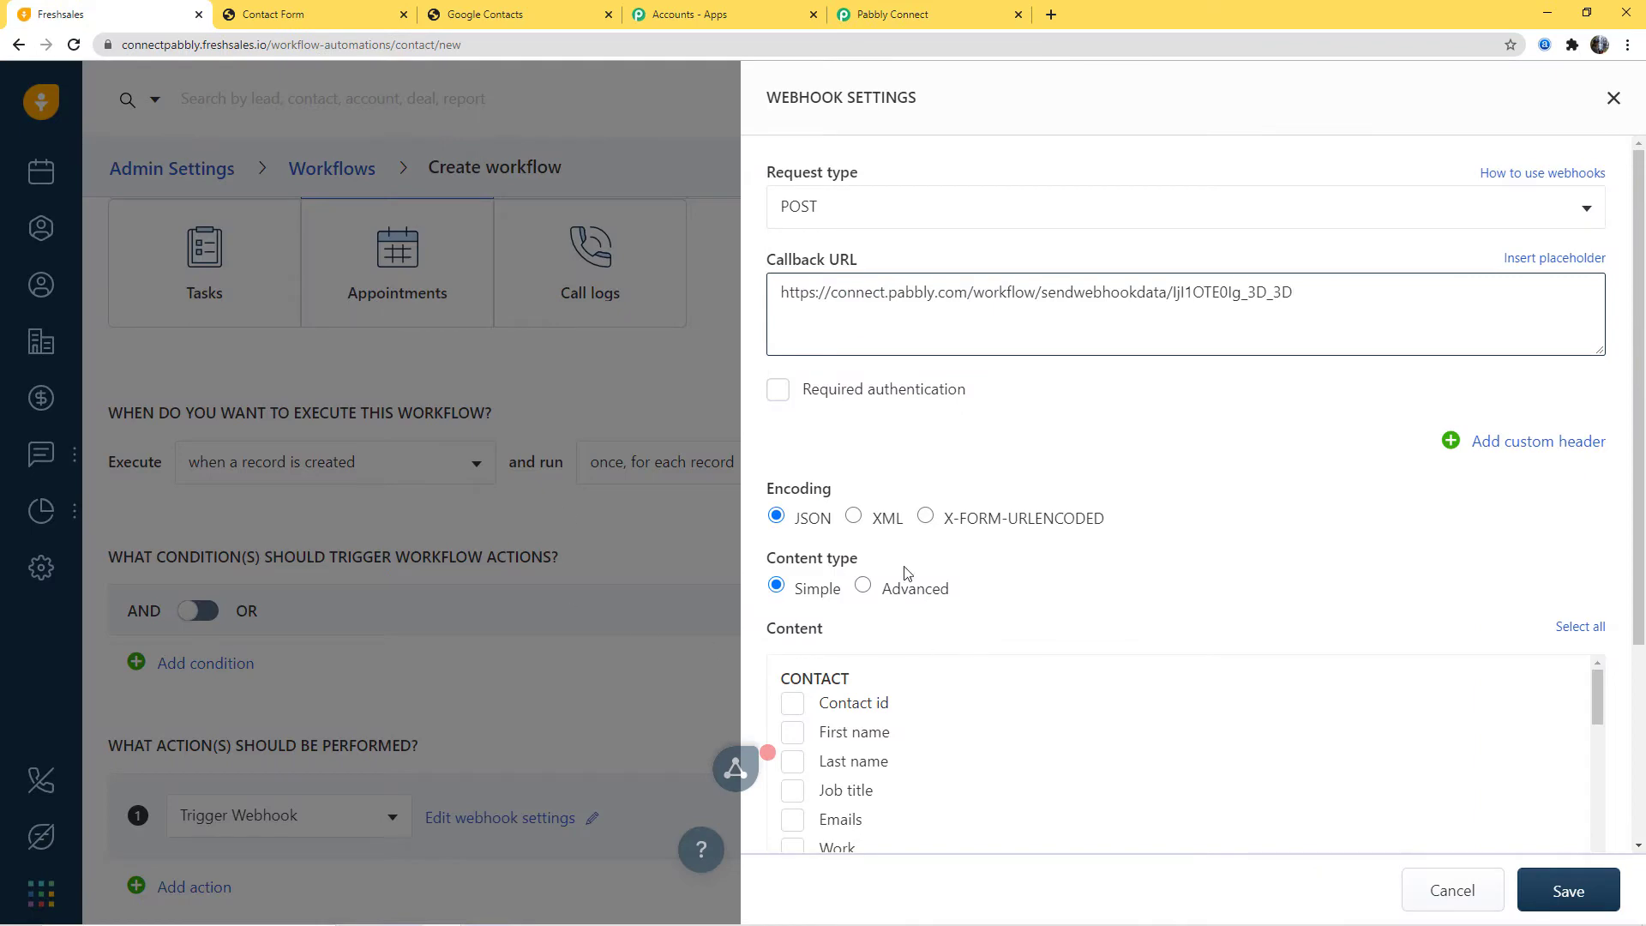
left_click(892, 14)
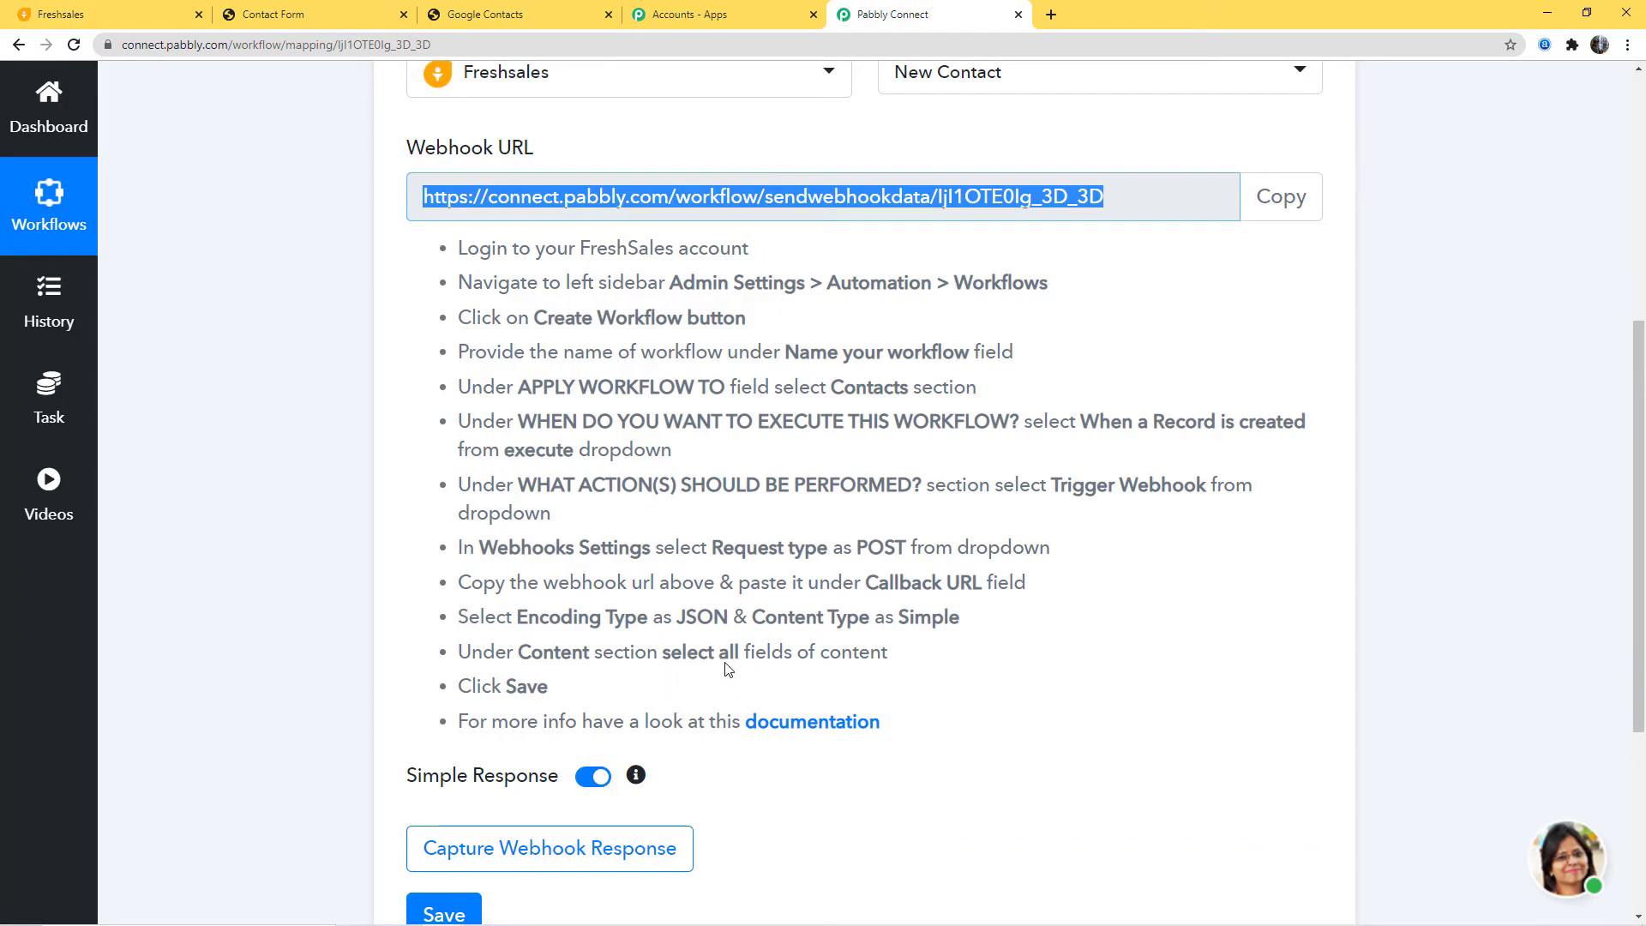
left_click(117, 17)
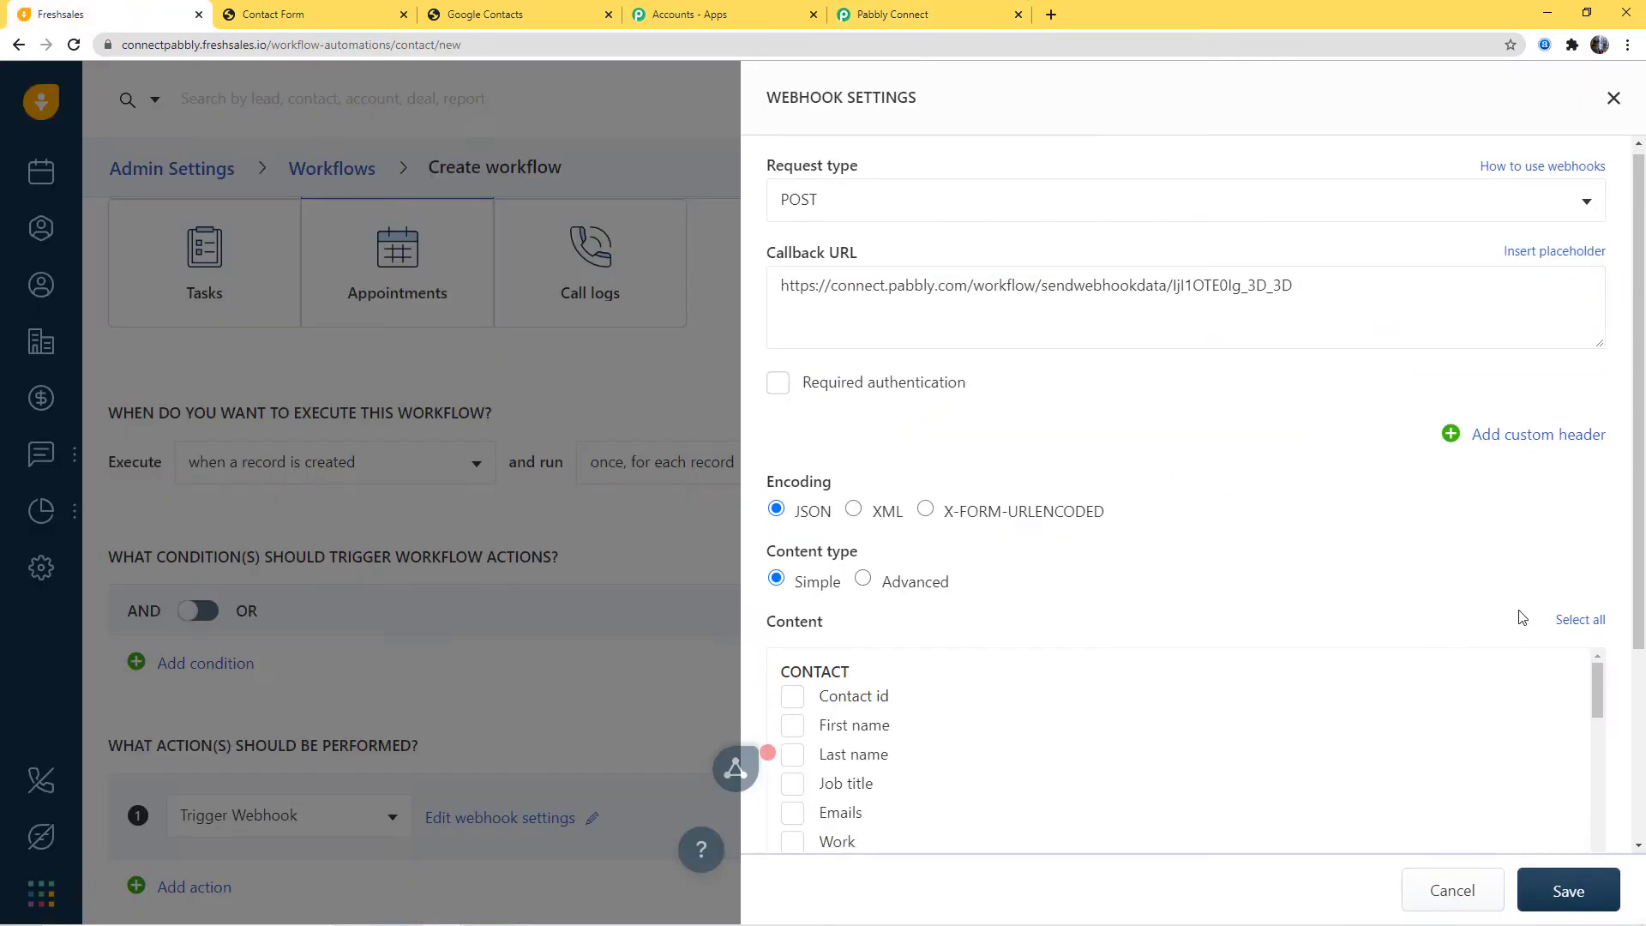
left_click(1586, 621)
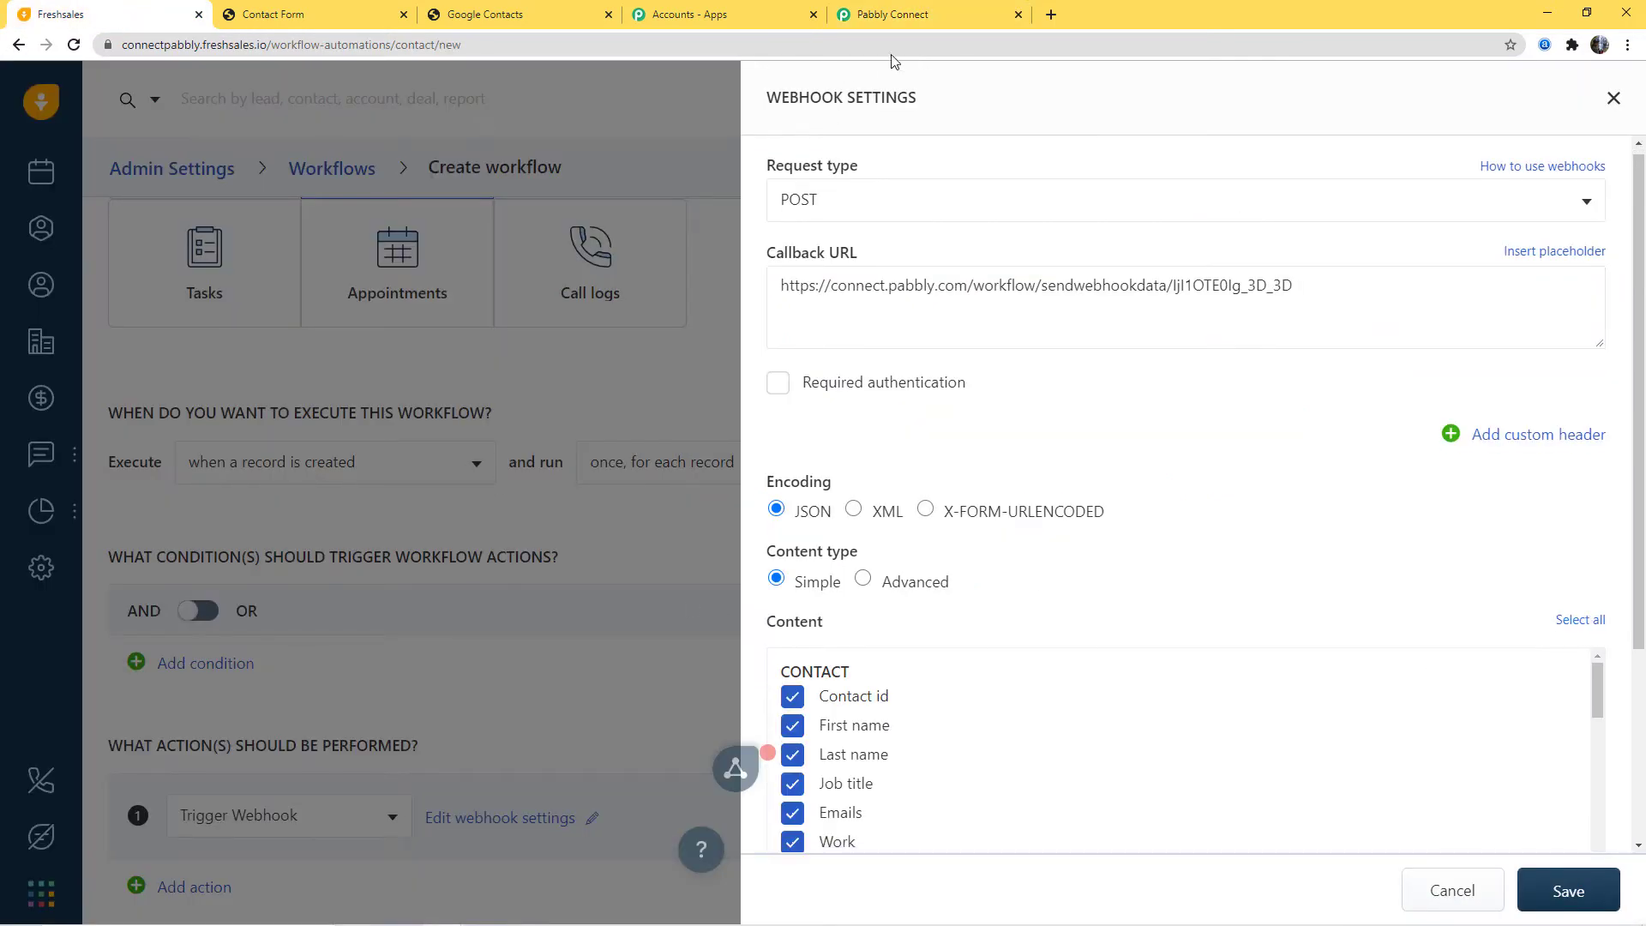
left_click(892, 14)
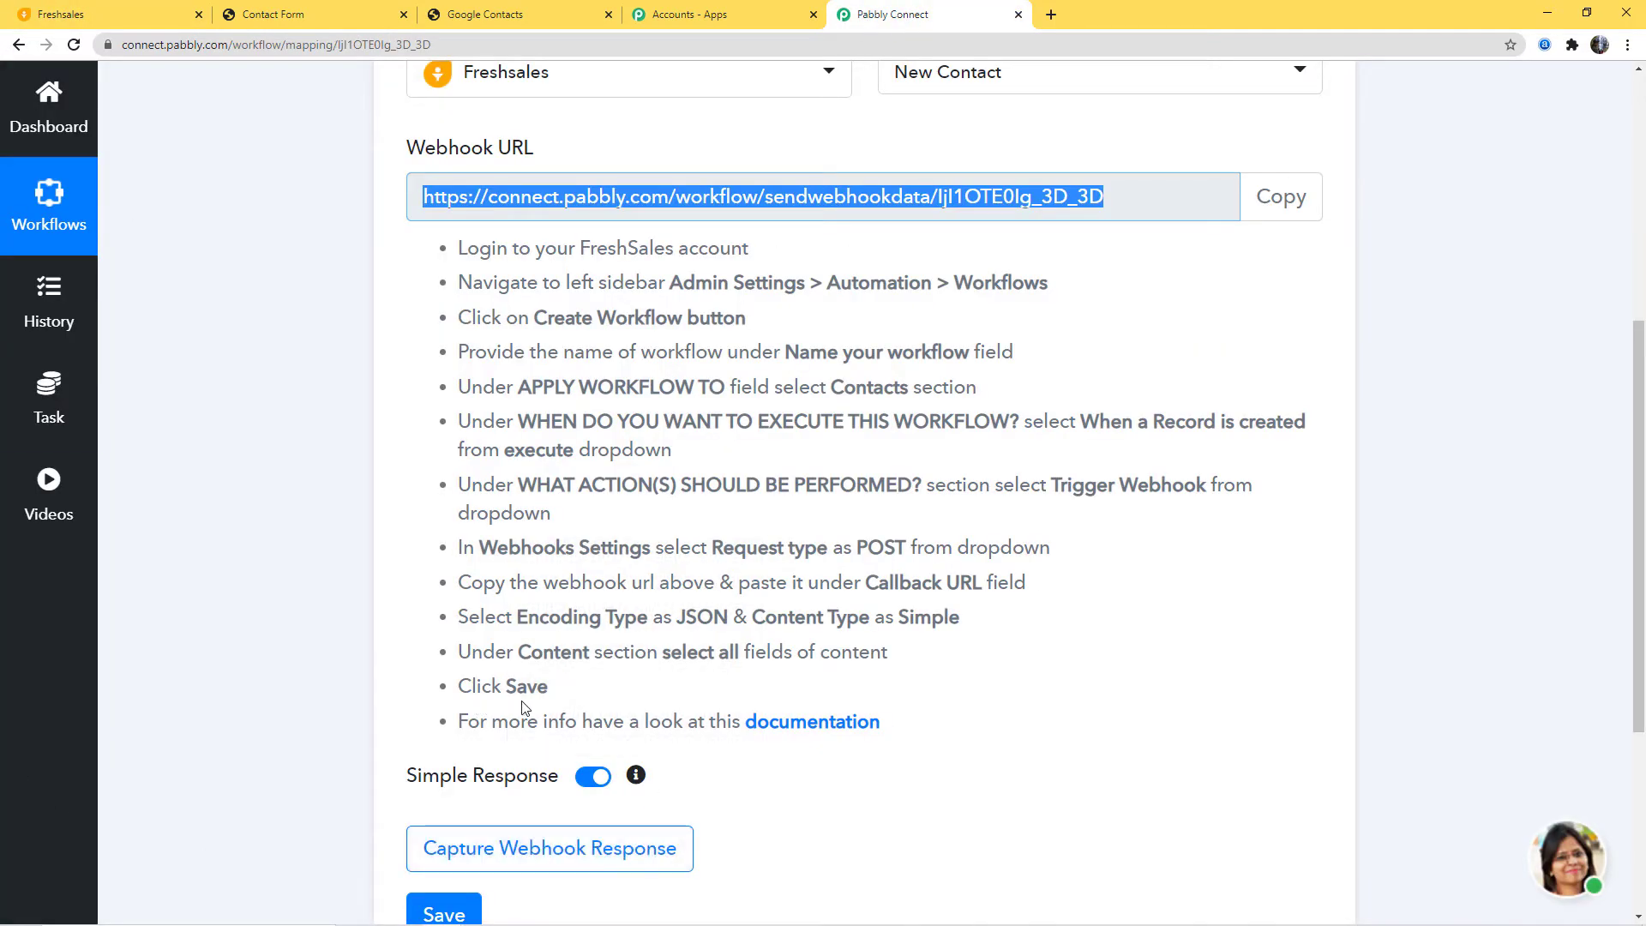
left_click(73, 16)
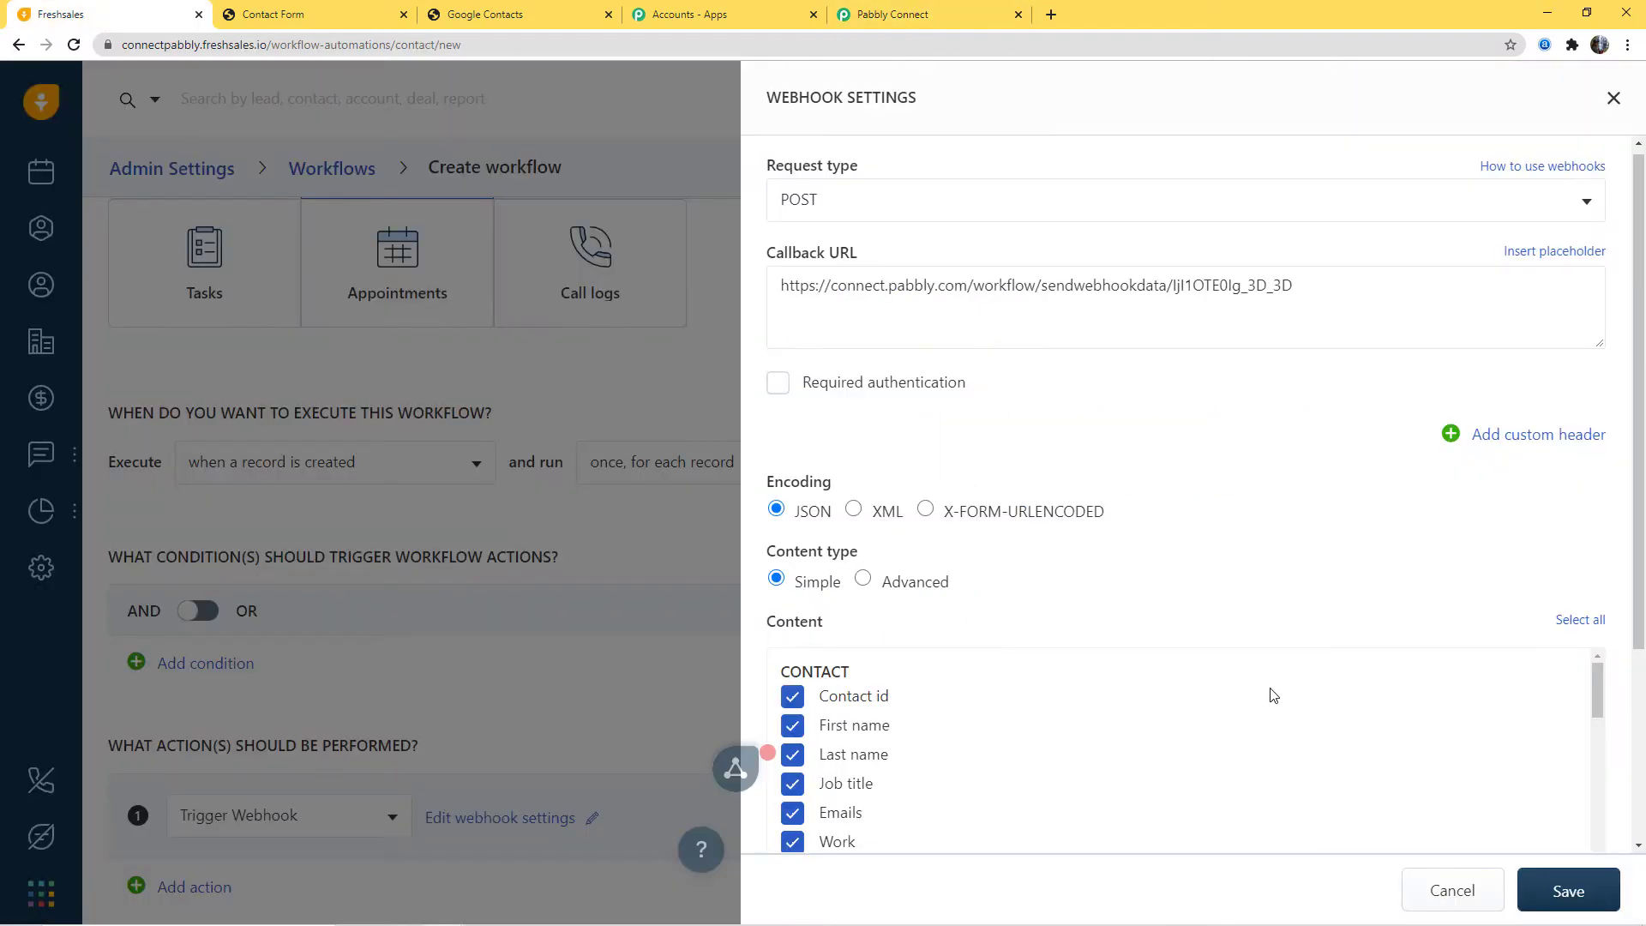
scroll(1268, 691, "down", 1)
left_click(1577, 891)
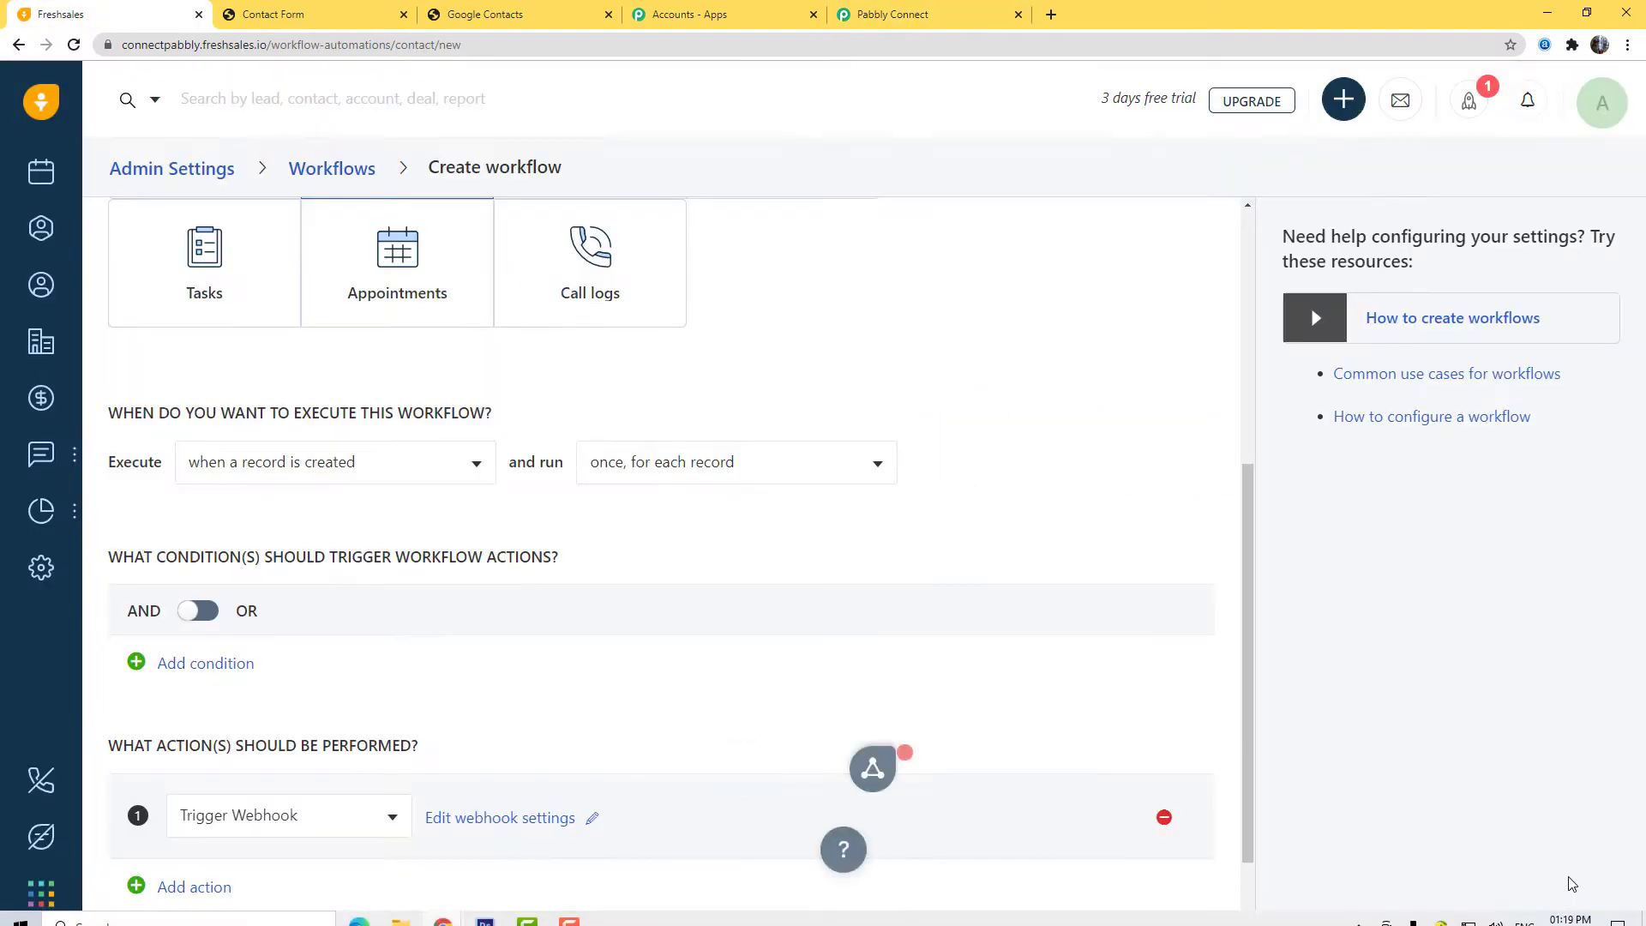
scroll(1029, 476, "down", 1)
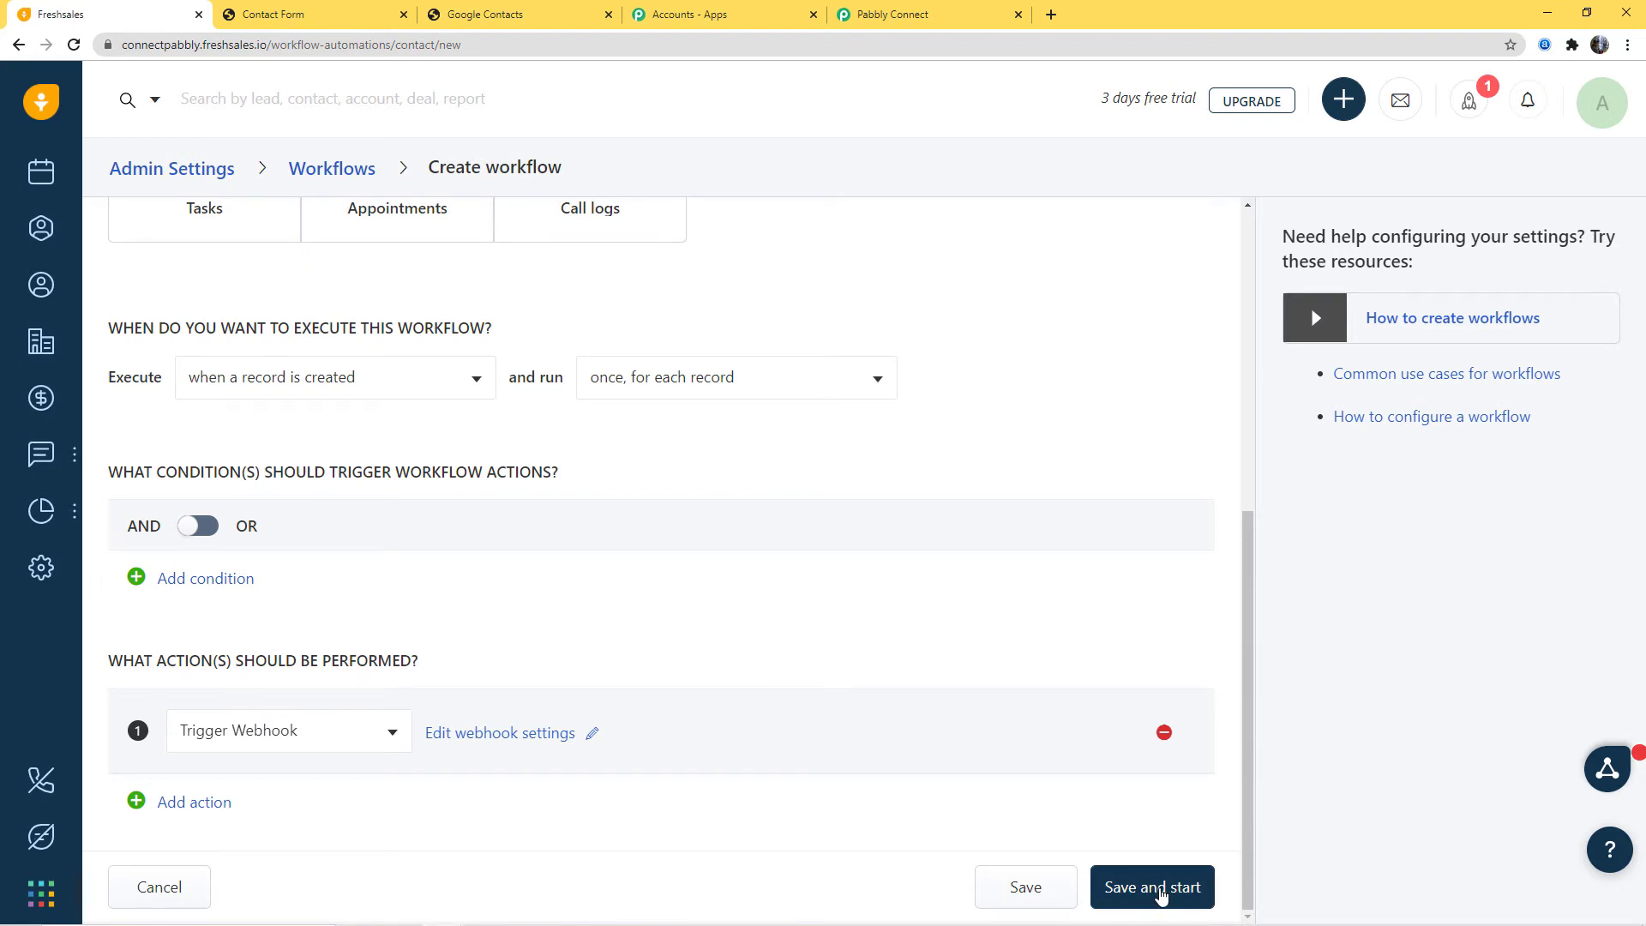
Step: Save and start the Freshsales workflow, then dismiss the SUCCESS toast
left_click(1163, 892)
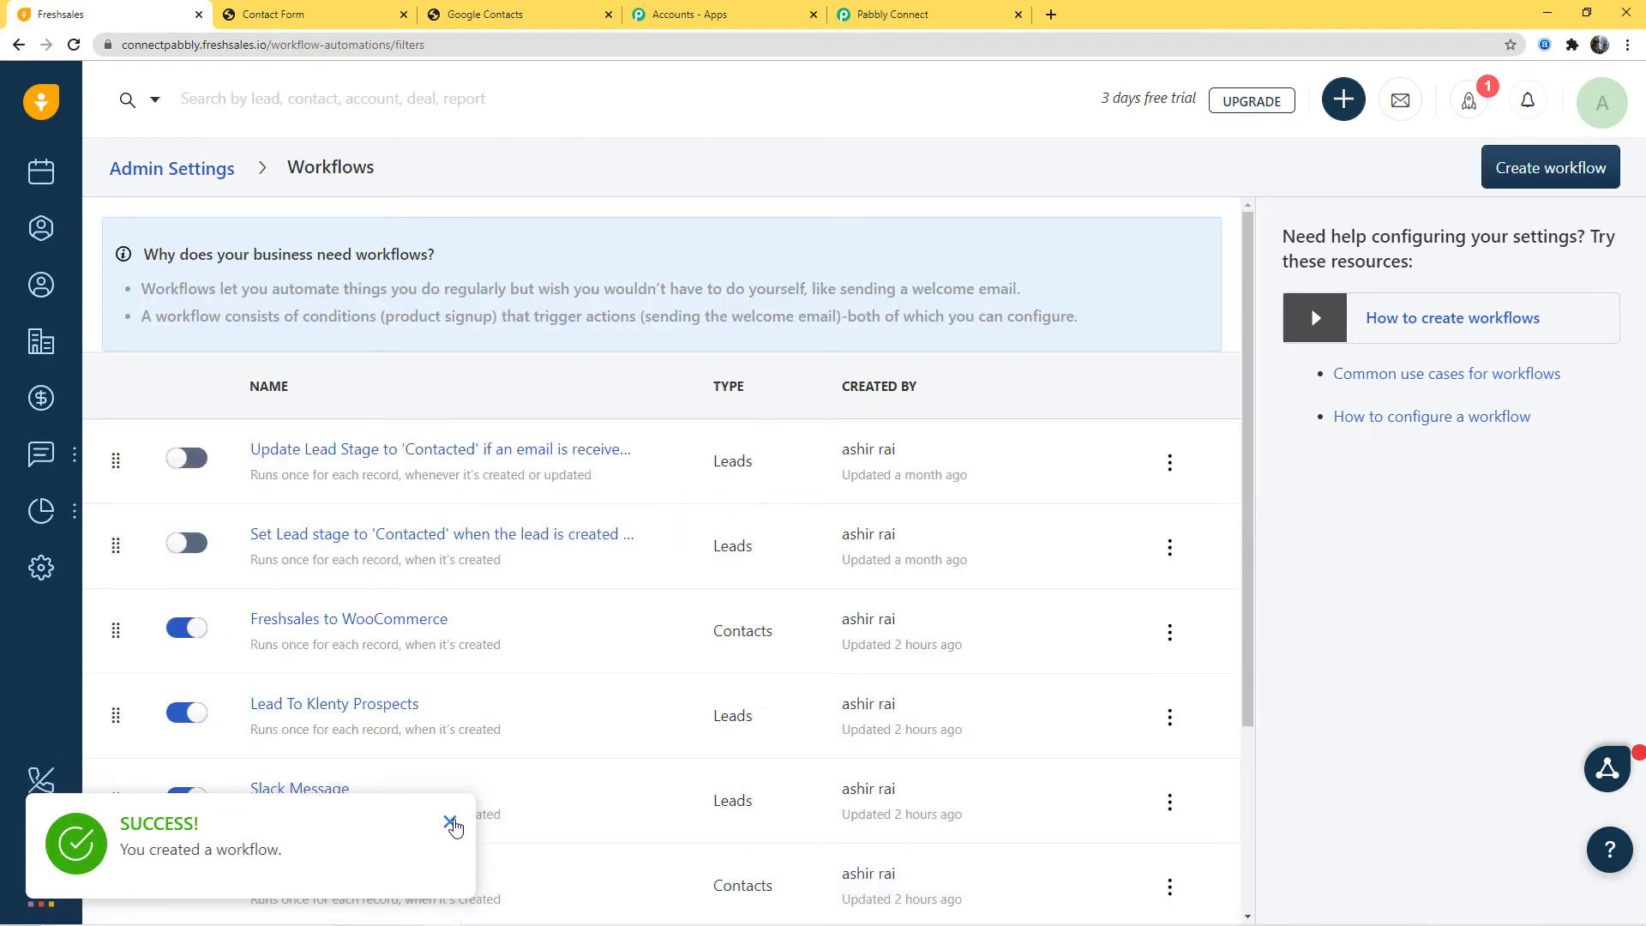
left_click(451, 824)
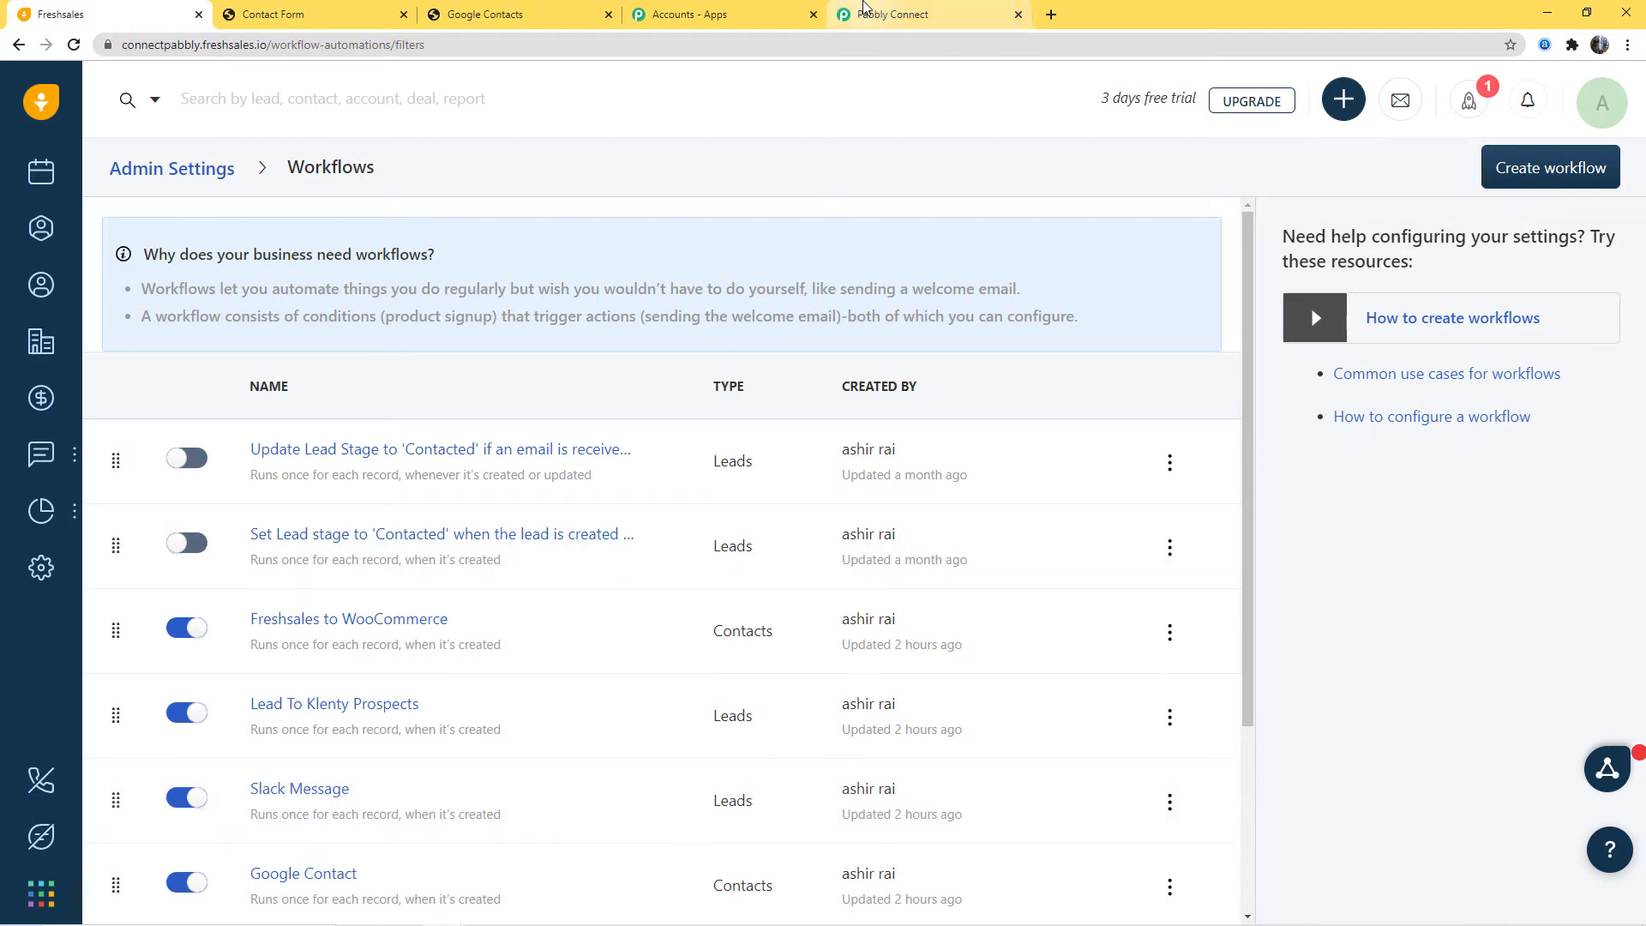
left_click(883, 18)
Step: Set the Pabbly trigger waiting for a webhook response, then switch to the Freshsales Contact Form
left_click(1099, 774)
scroll(1099, 773, "down", 2)
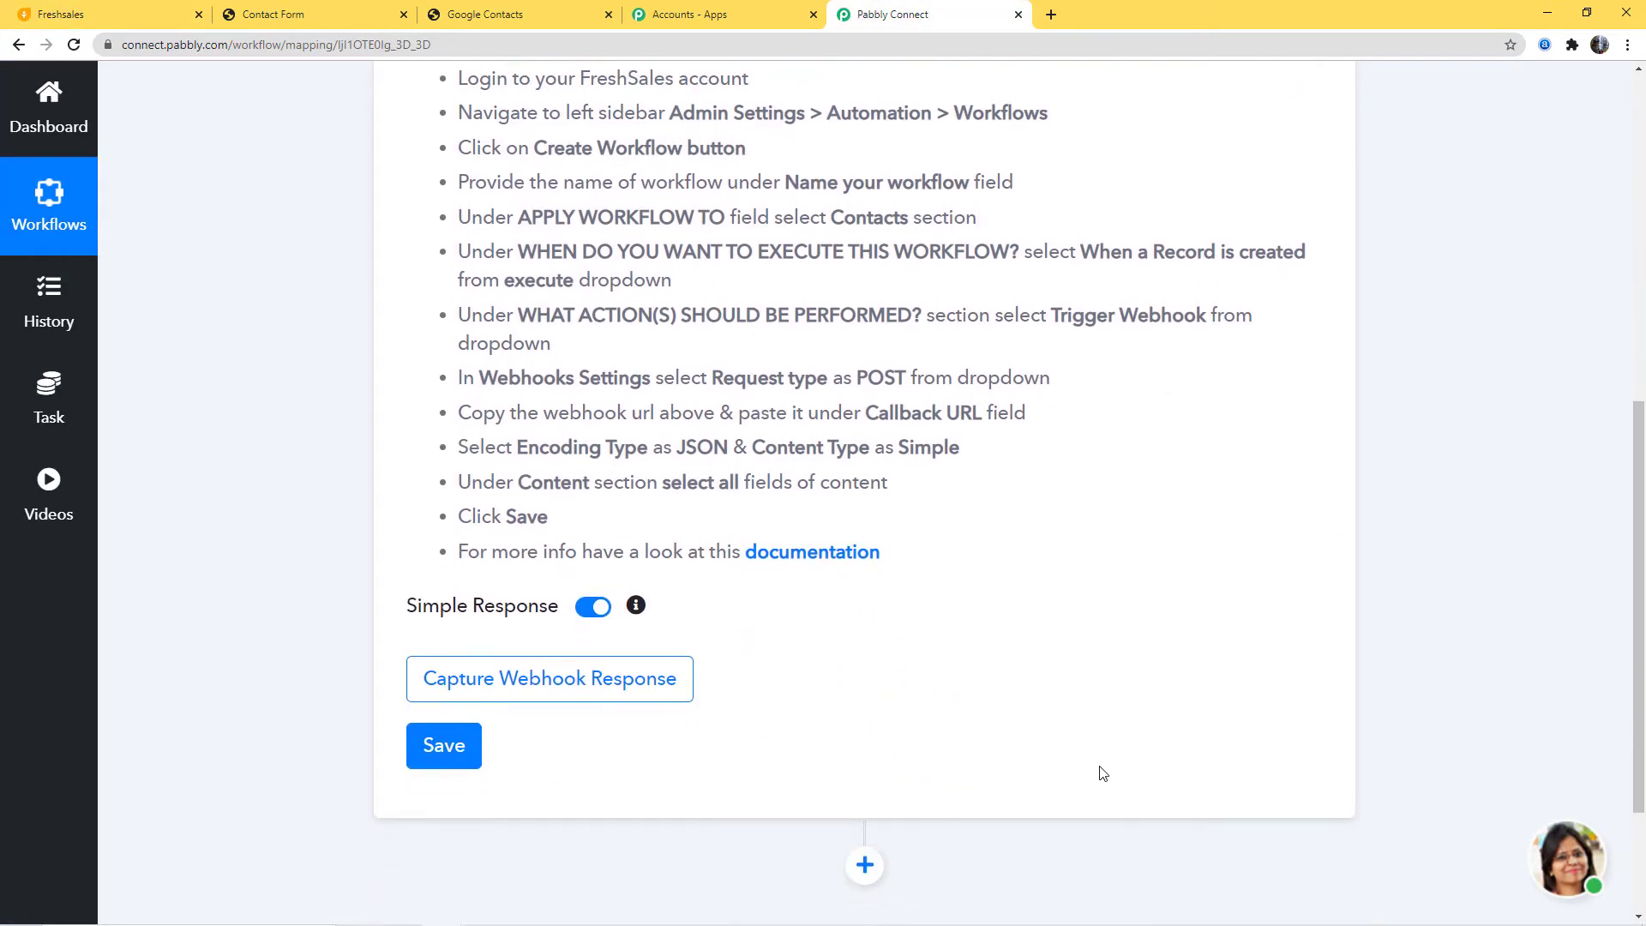
left_click(580, 676)
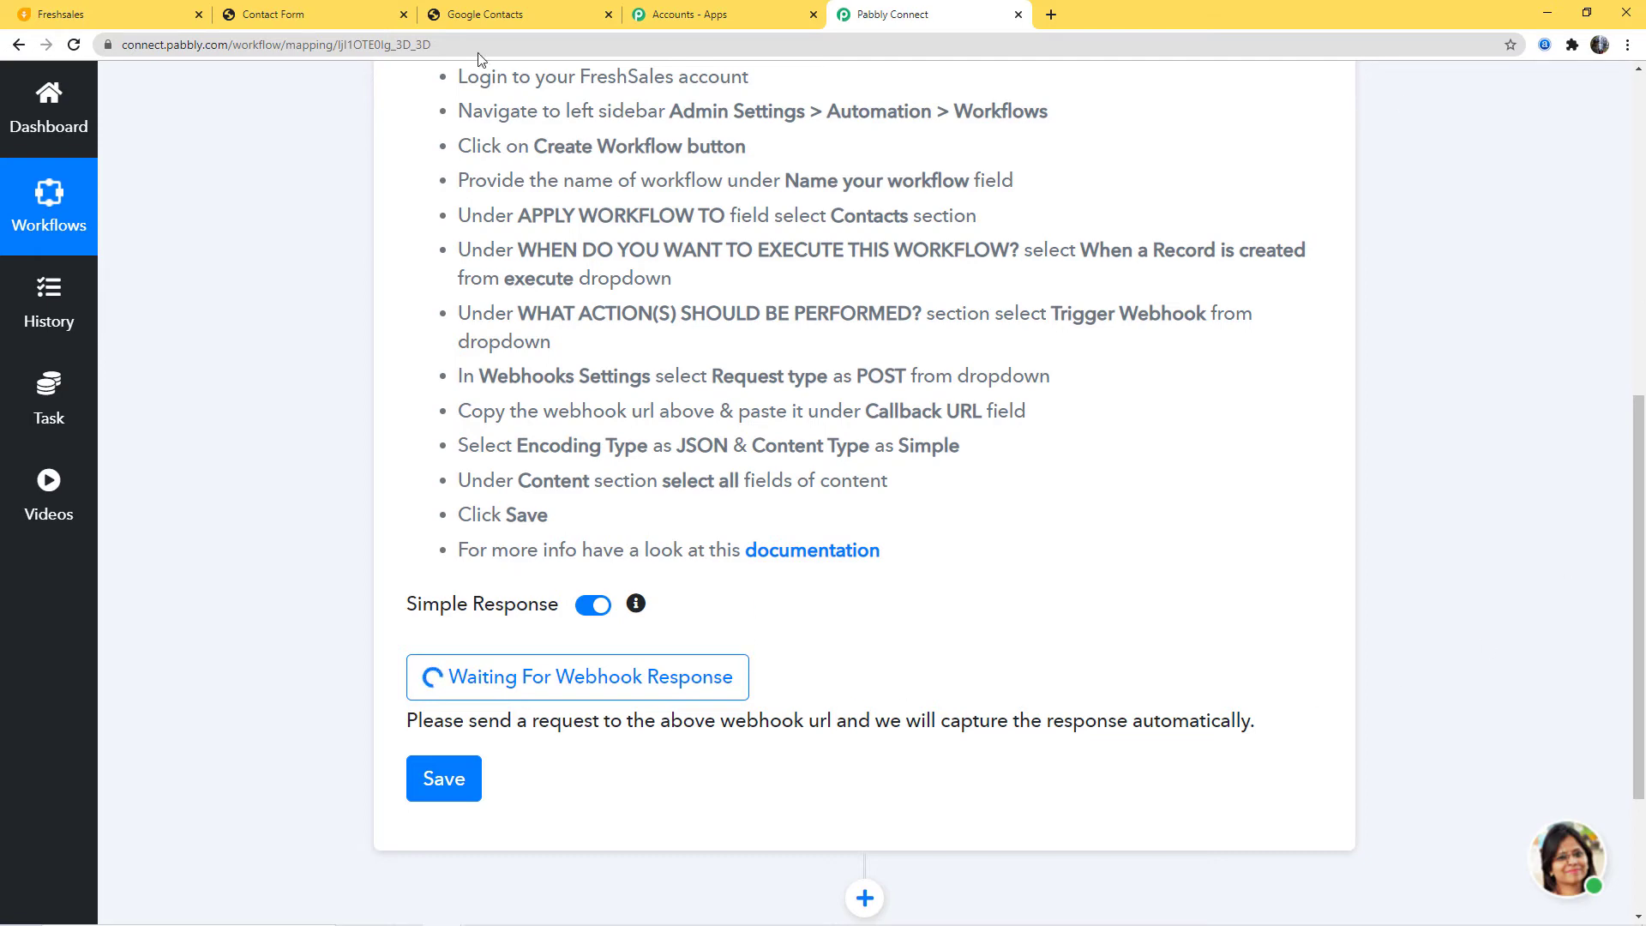
left_click(308, 12)
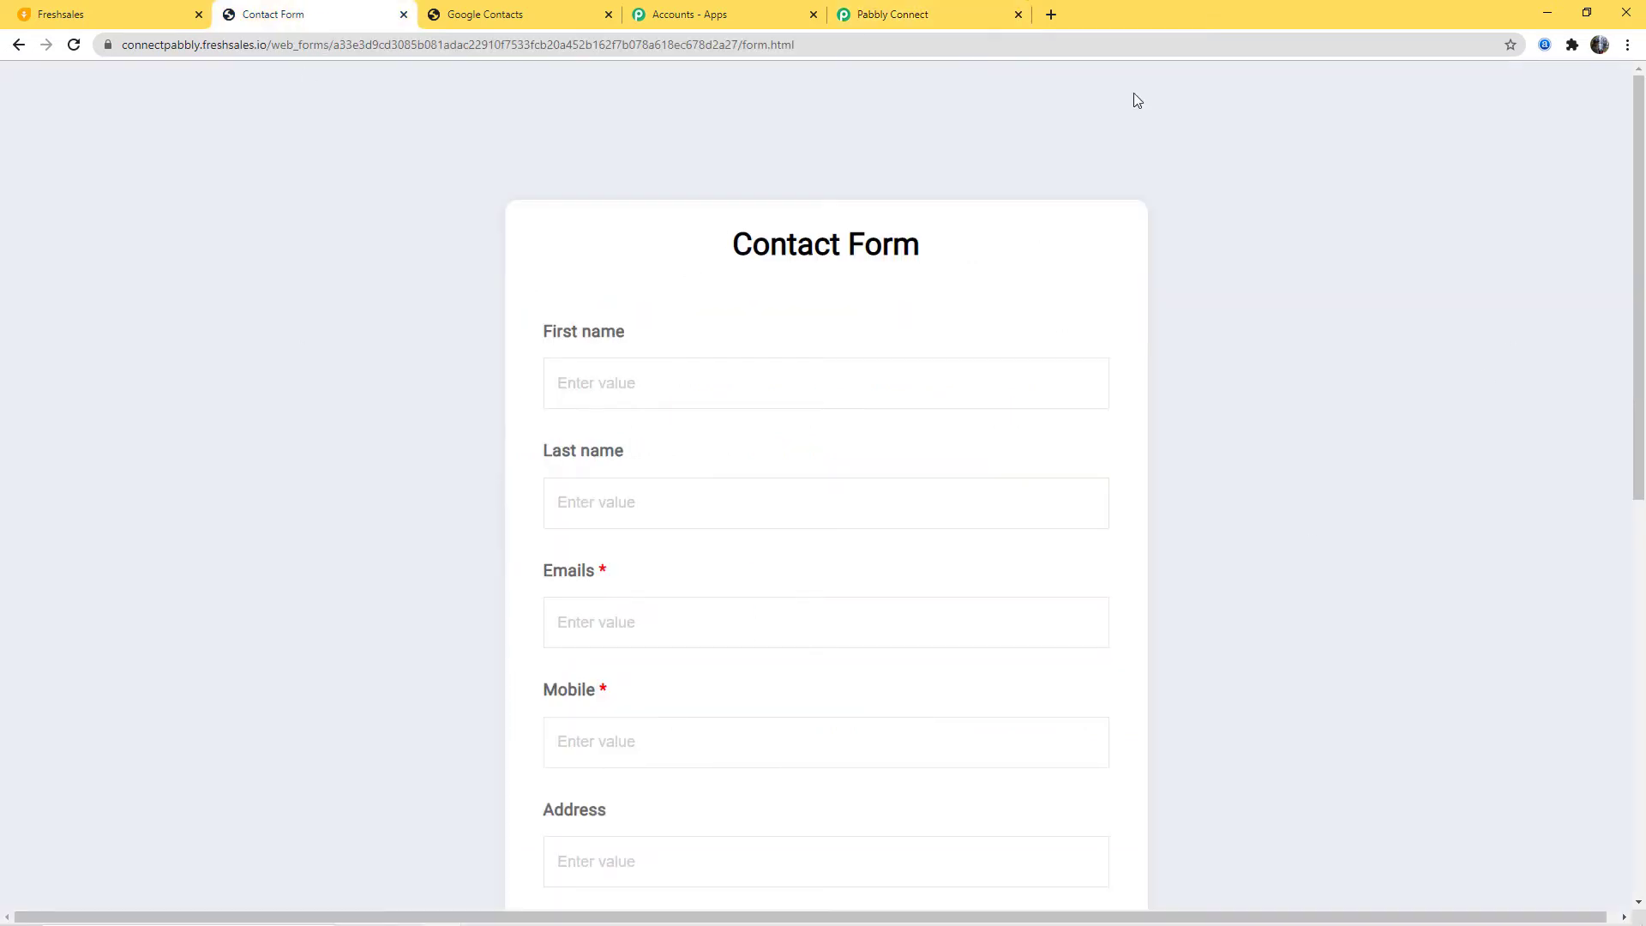
Step: Enter the sample contact's first name, last name, email address and mobile number
left_click(602, 380)
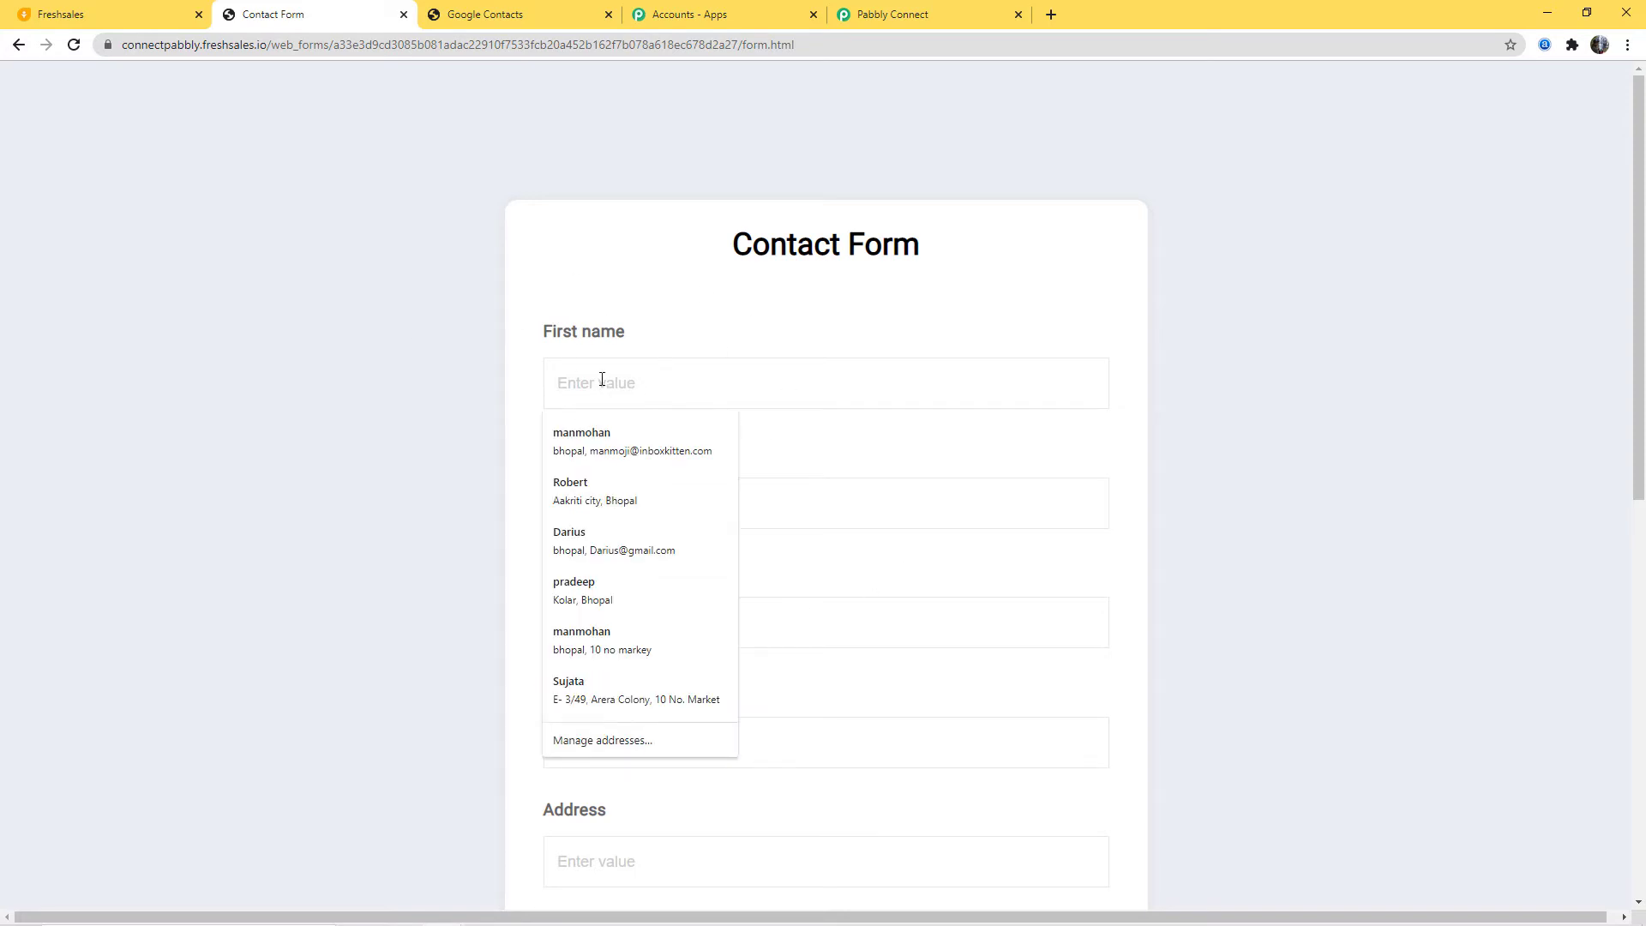
type("Philip")
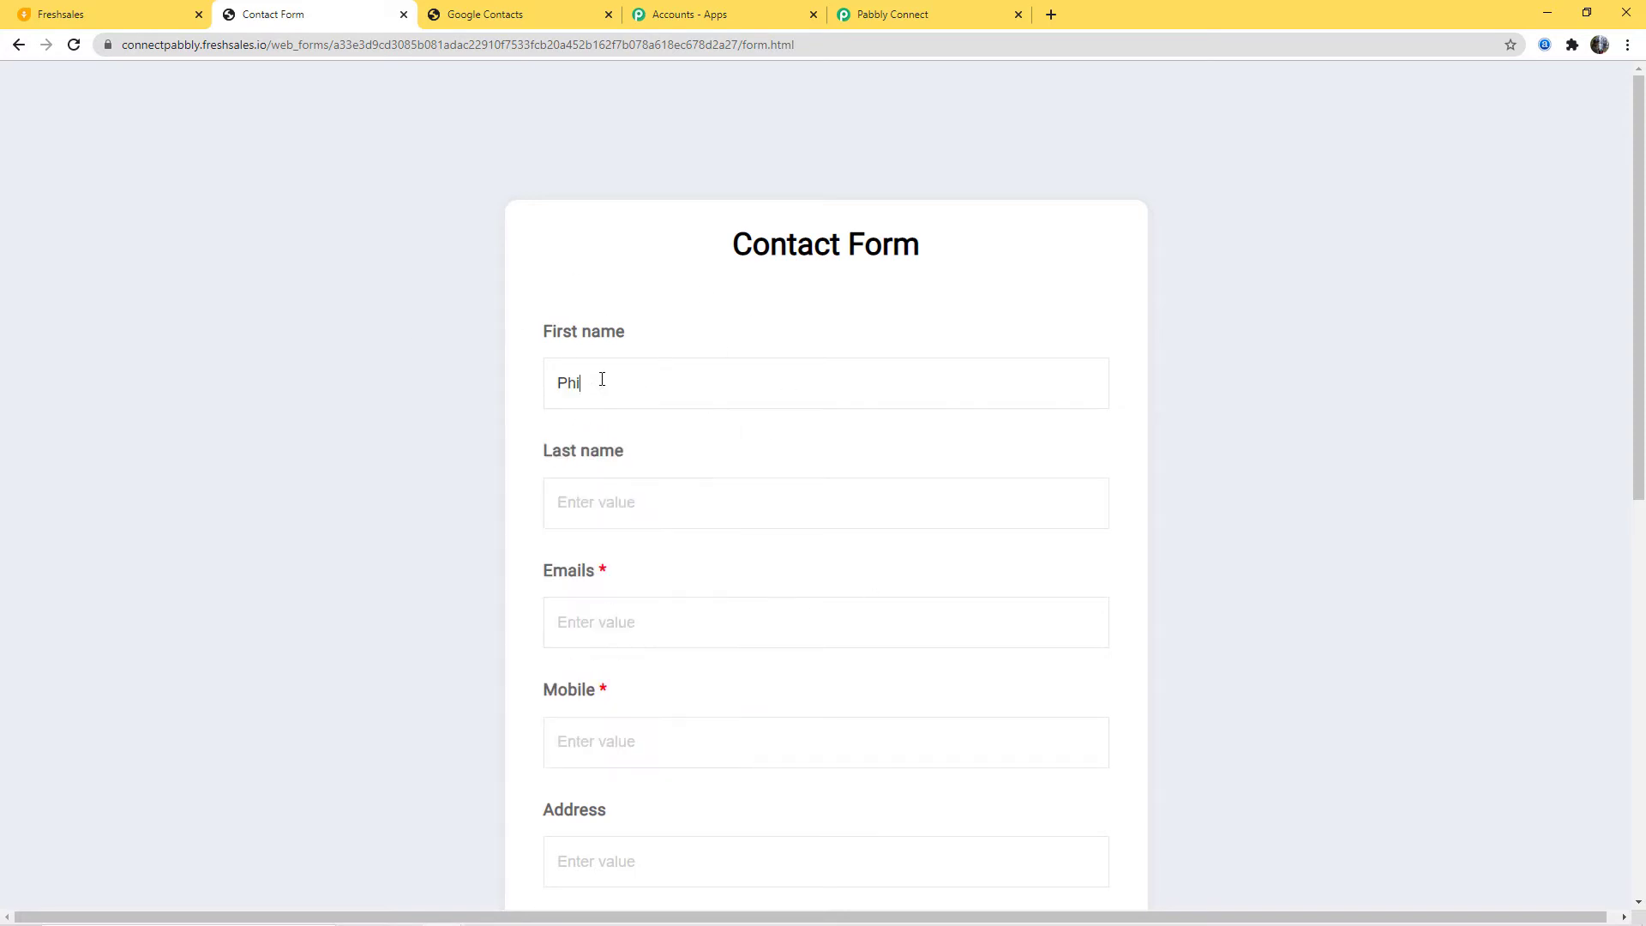
left_click(588, 491)
type("Kotler")
left_click(567, 620)
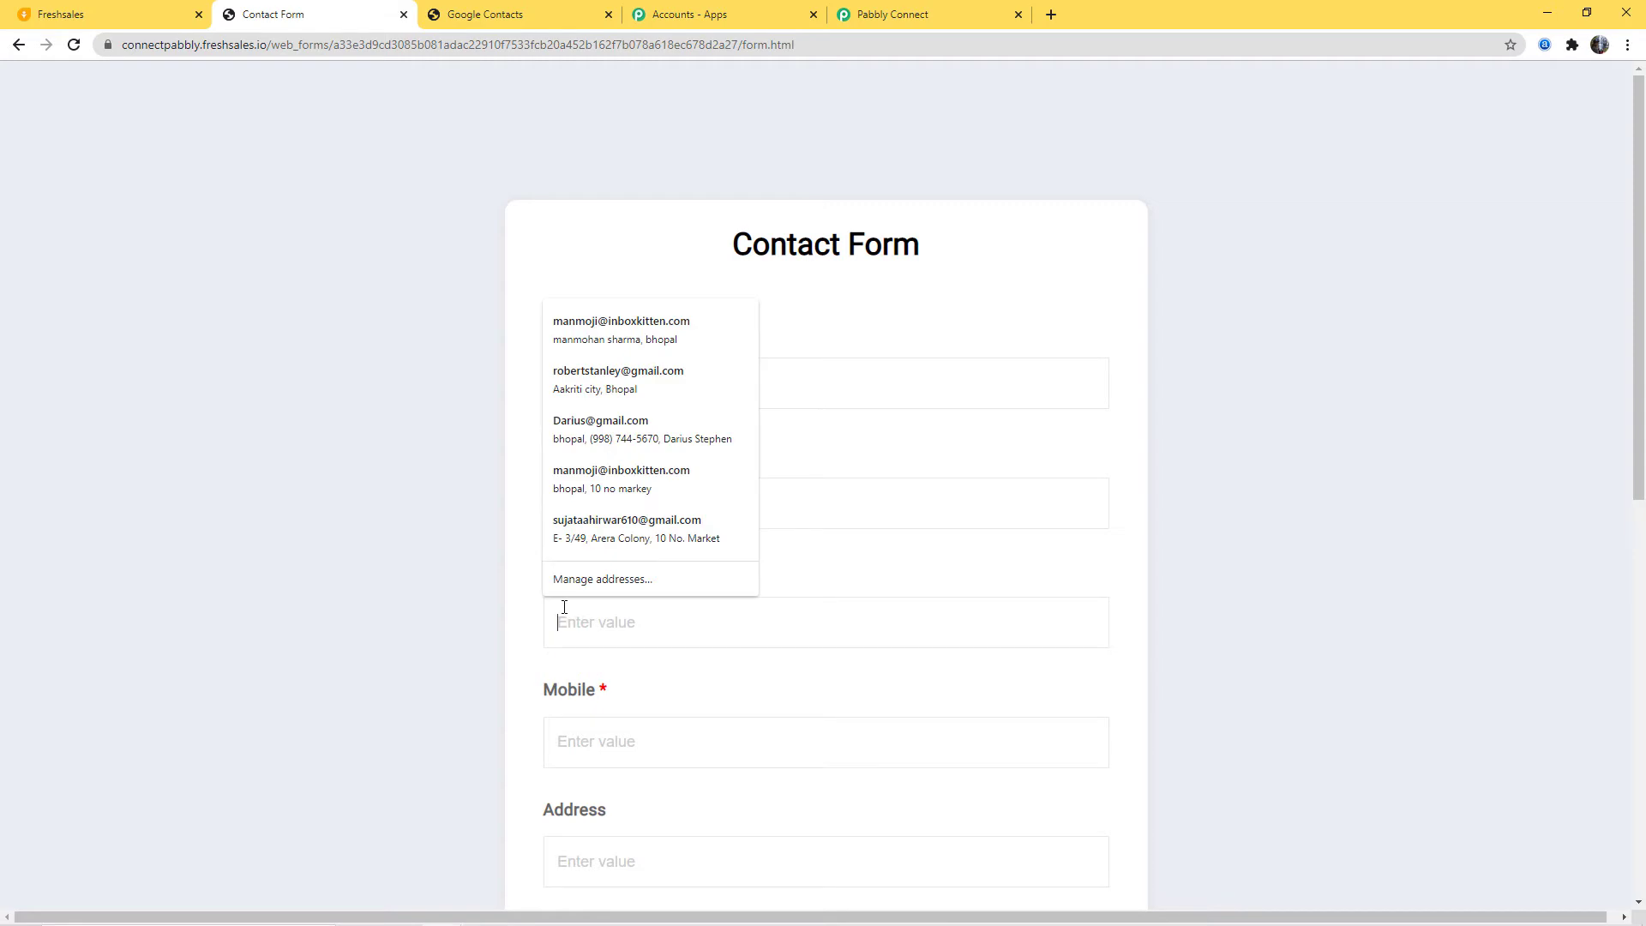
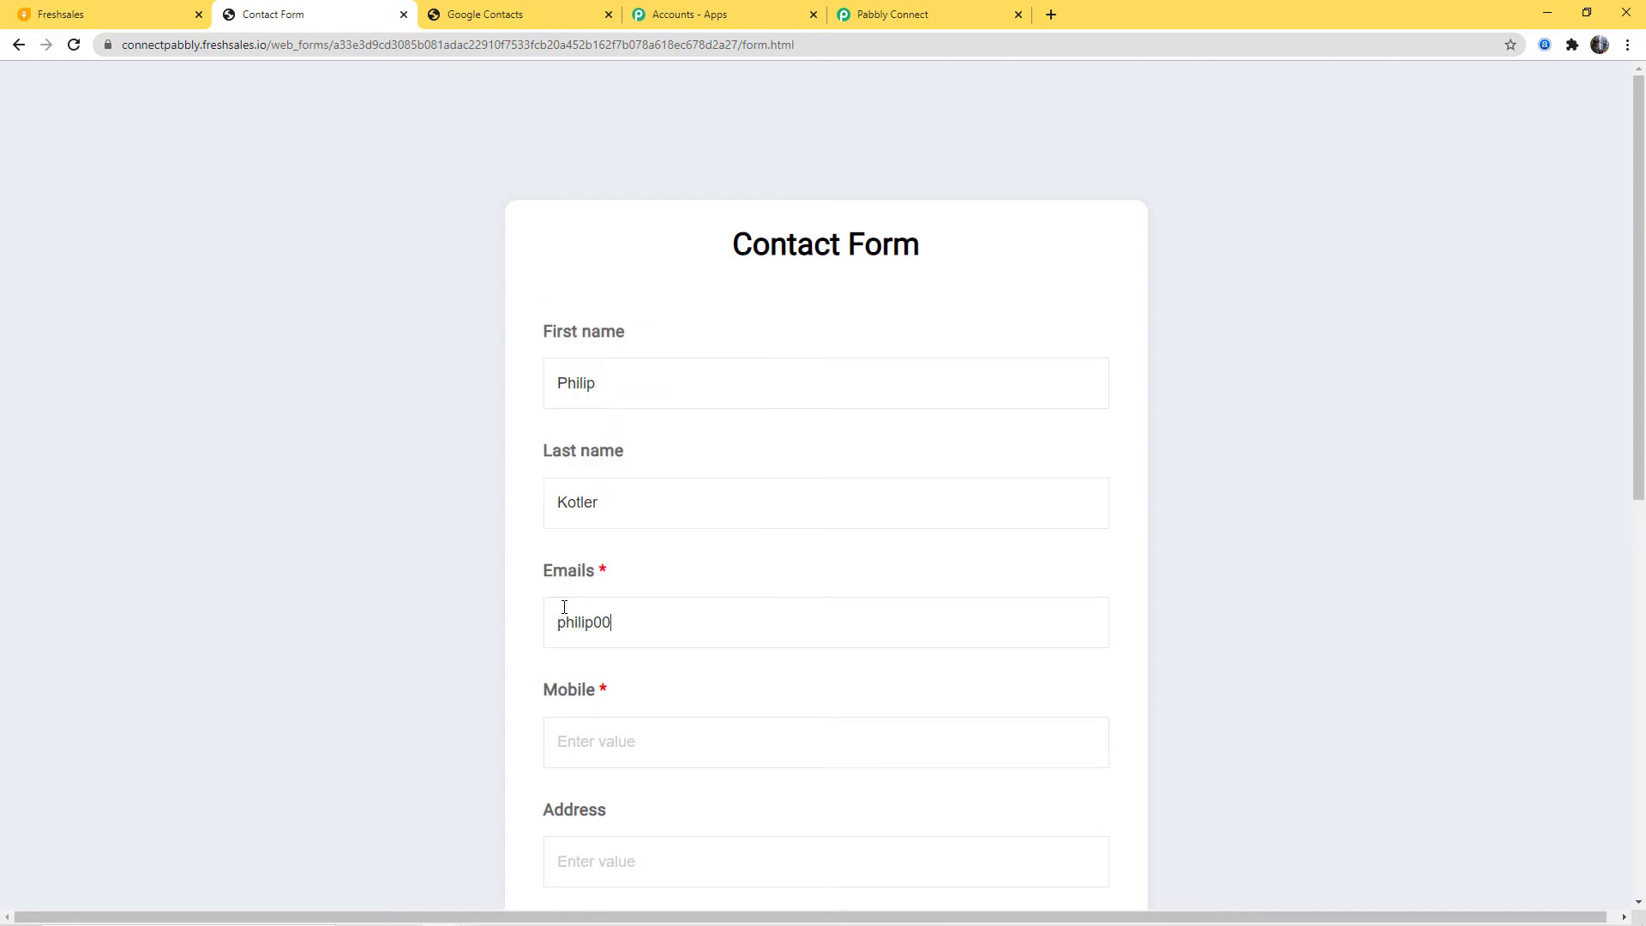
left_click(586, 730)
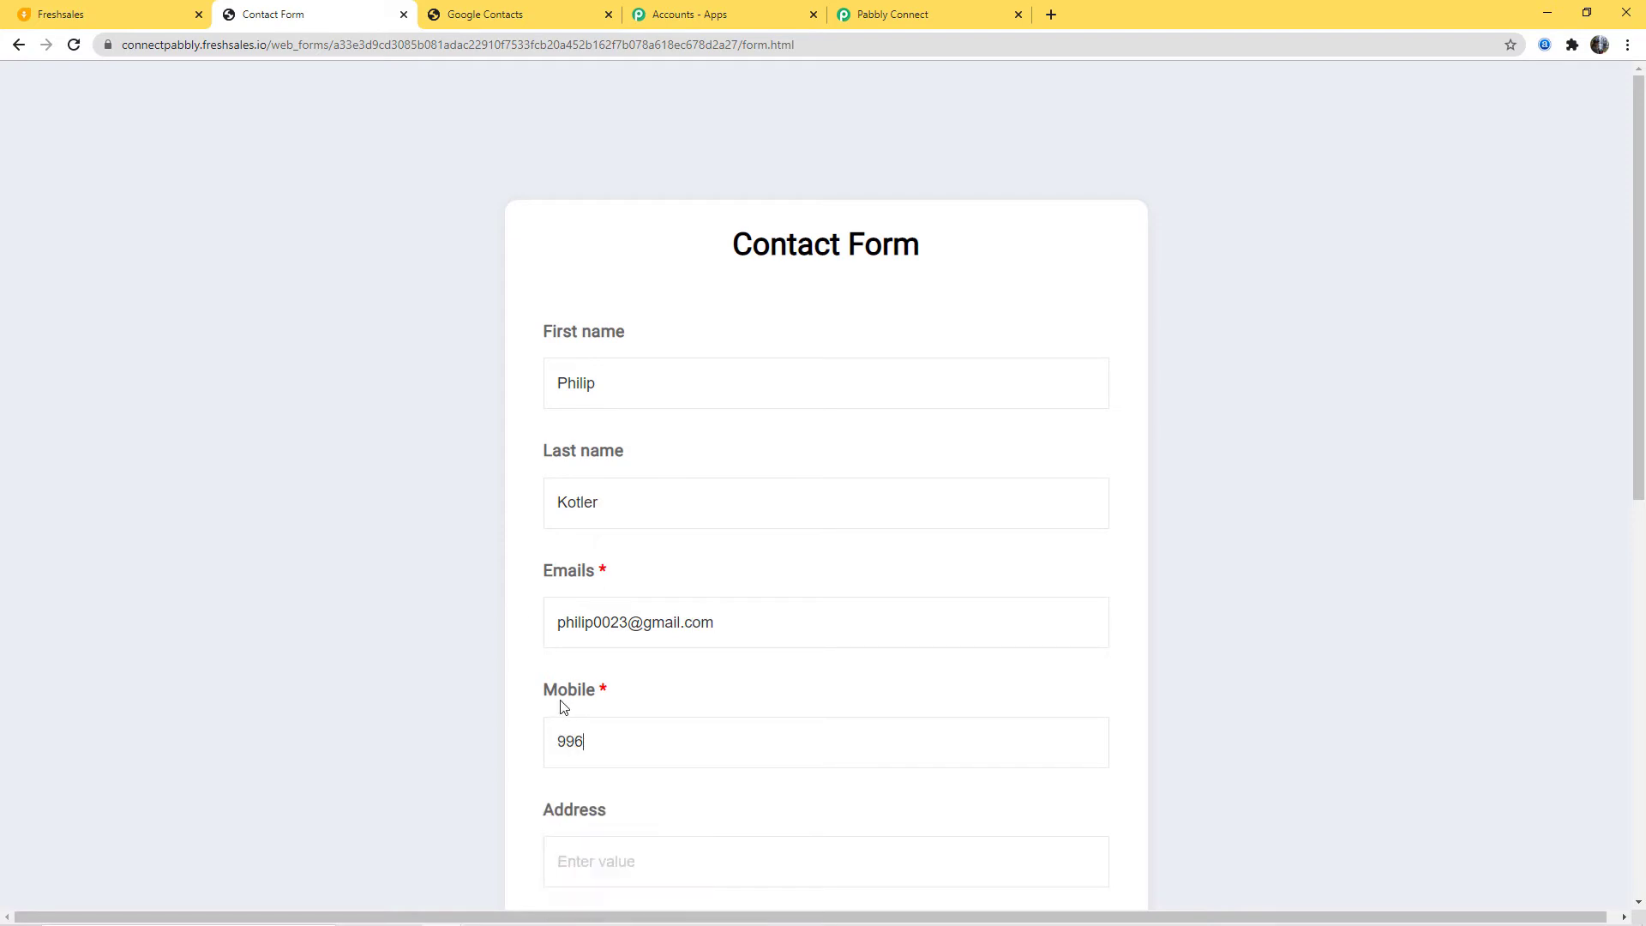
Step: Fill in the street address, pick Bhopal, Madhya Pradesh, India from suggestions and correct the zip code
scroll(562, 707, "down", 3)
left_click(595, 603)
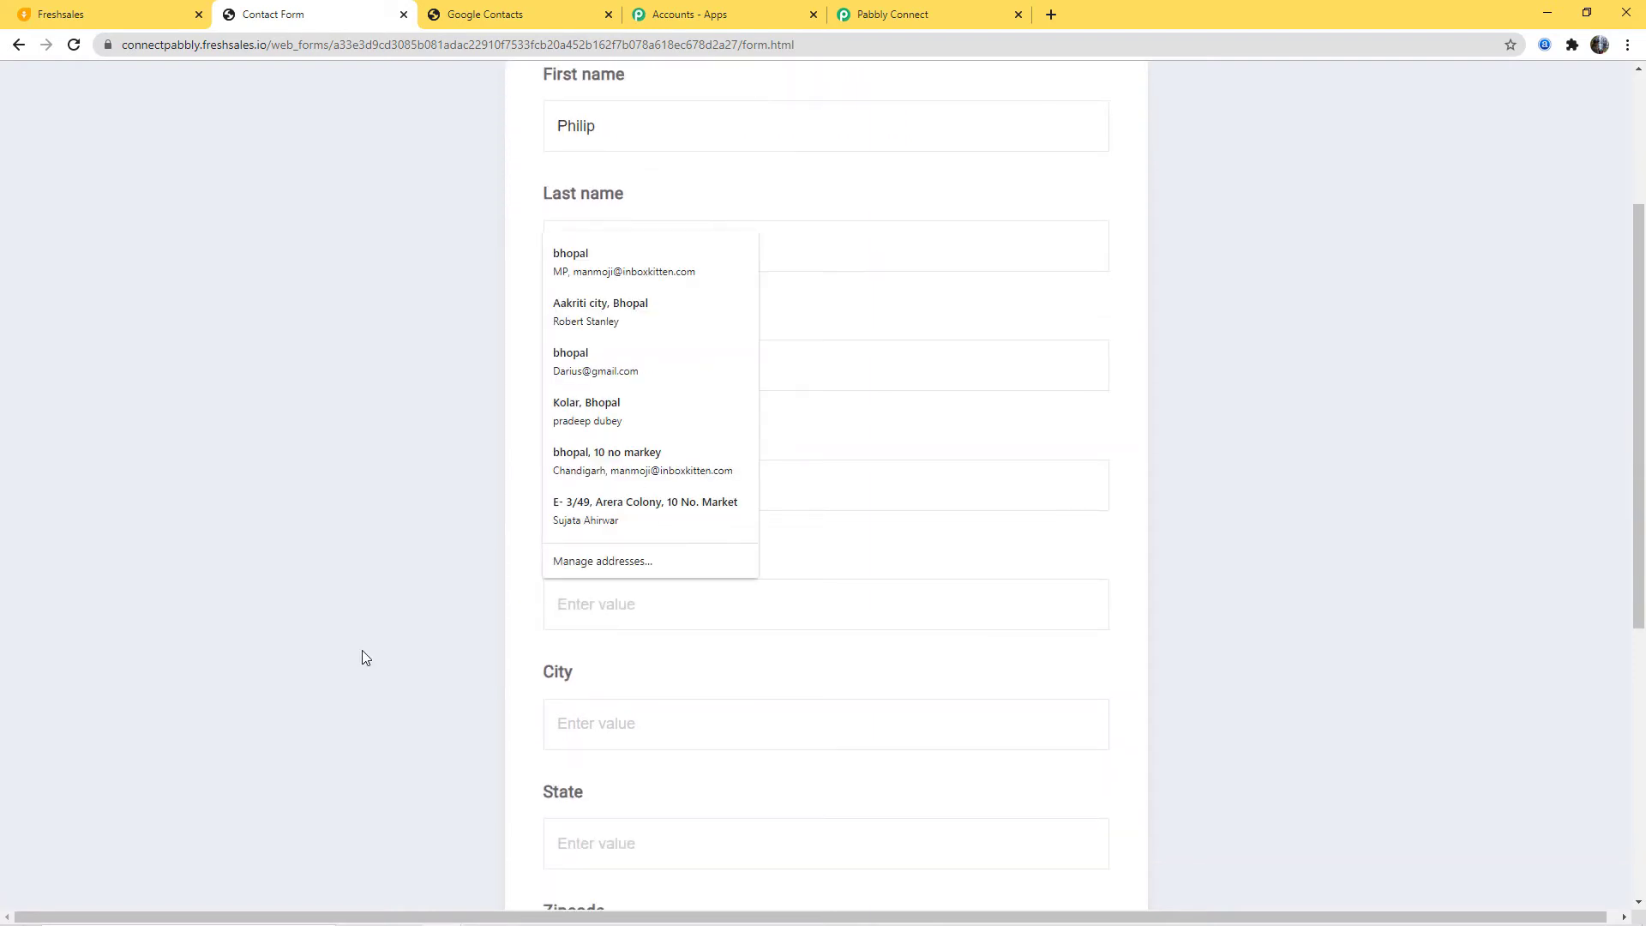
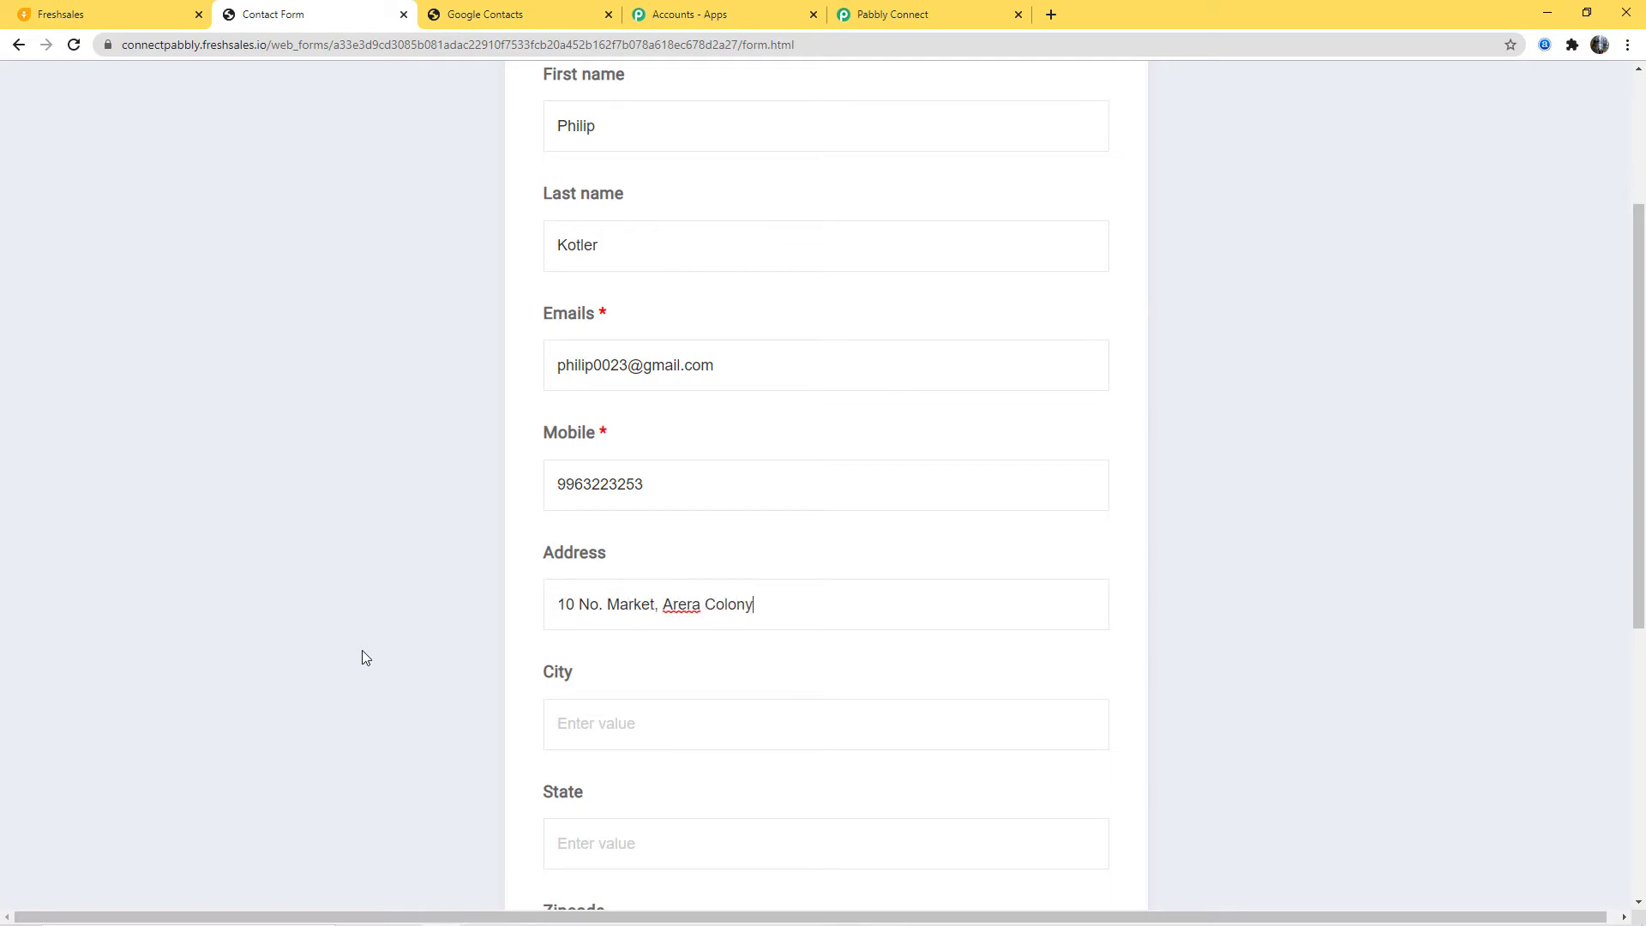
left_click(555, 722)
type("b")
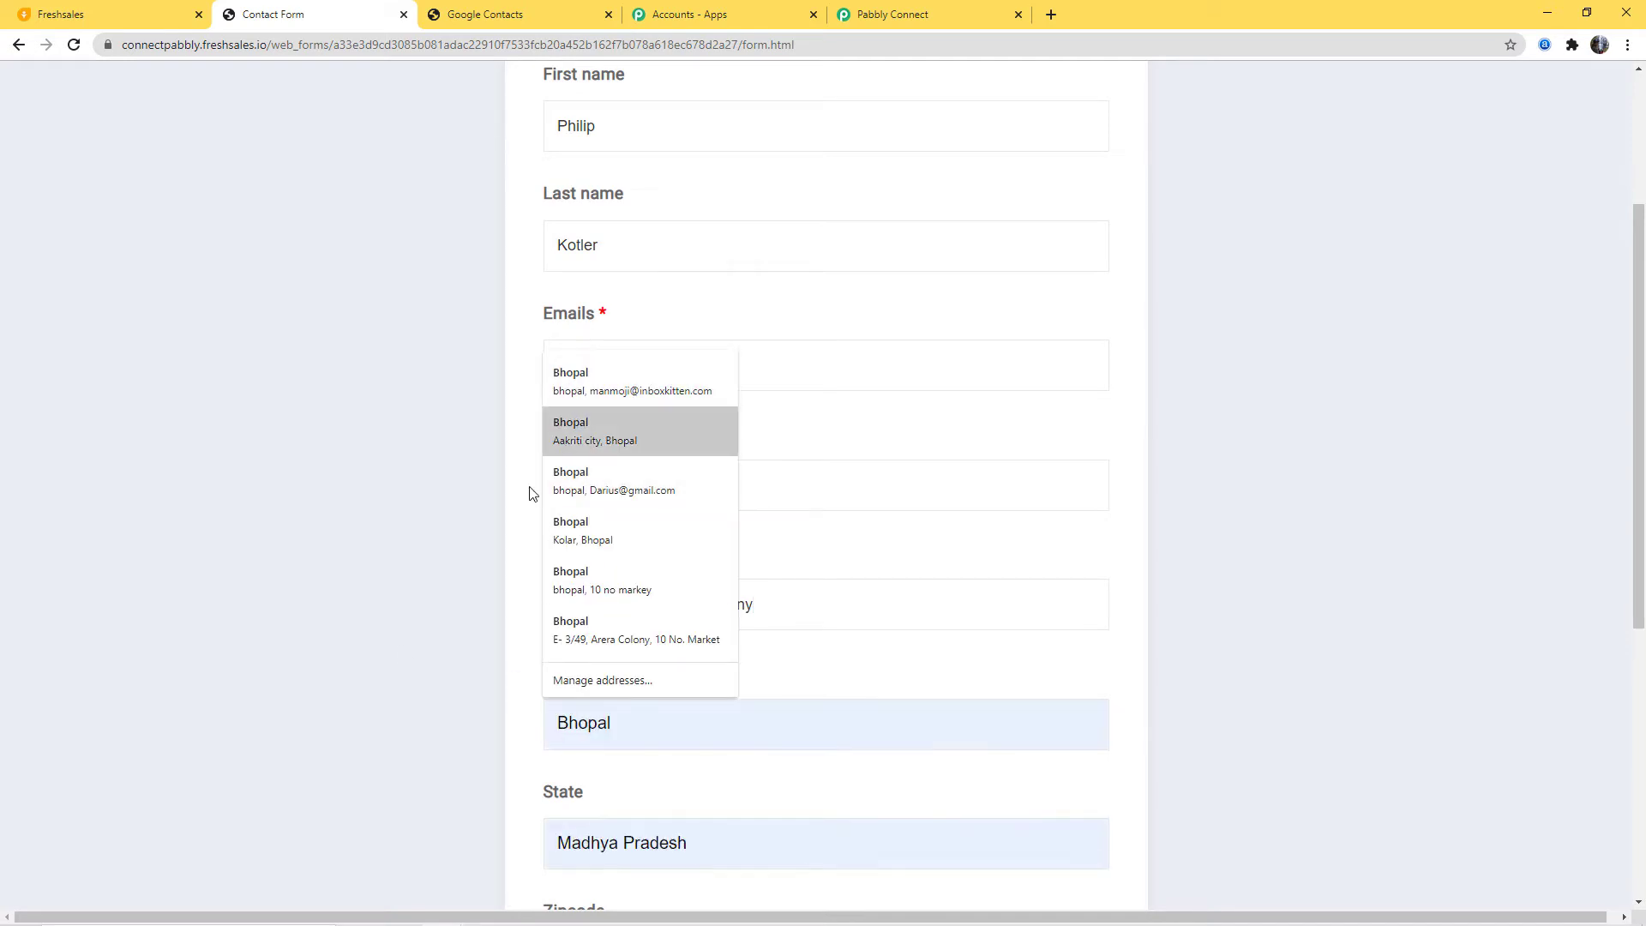
left_click(595, 527)
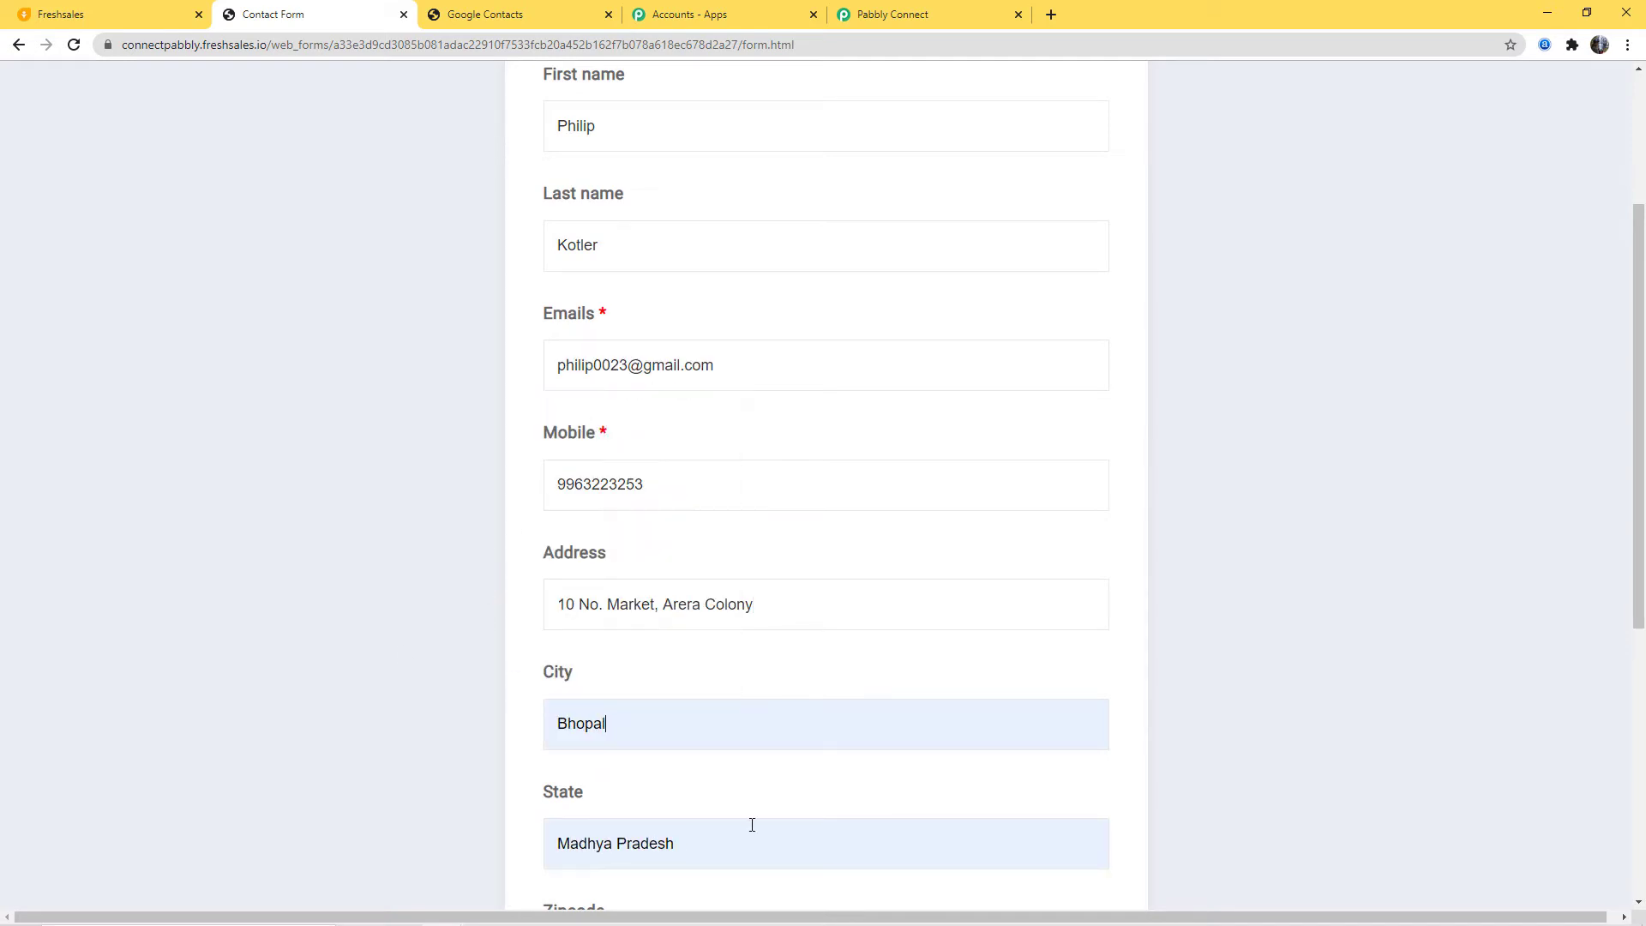
scroll(801, 758, "down", 2)
scroll(804, 757, "down", 2)
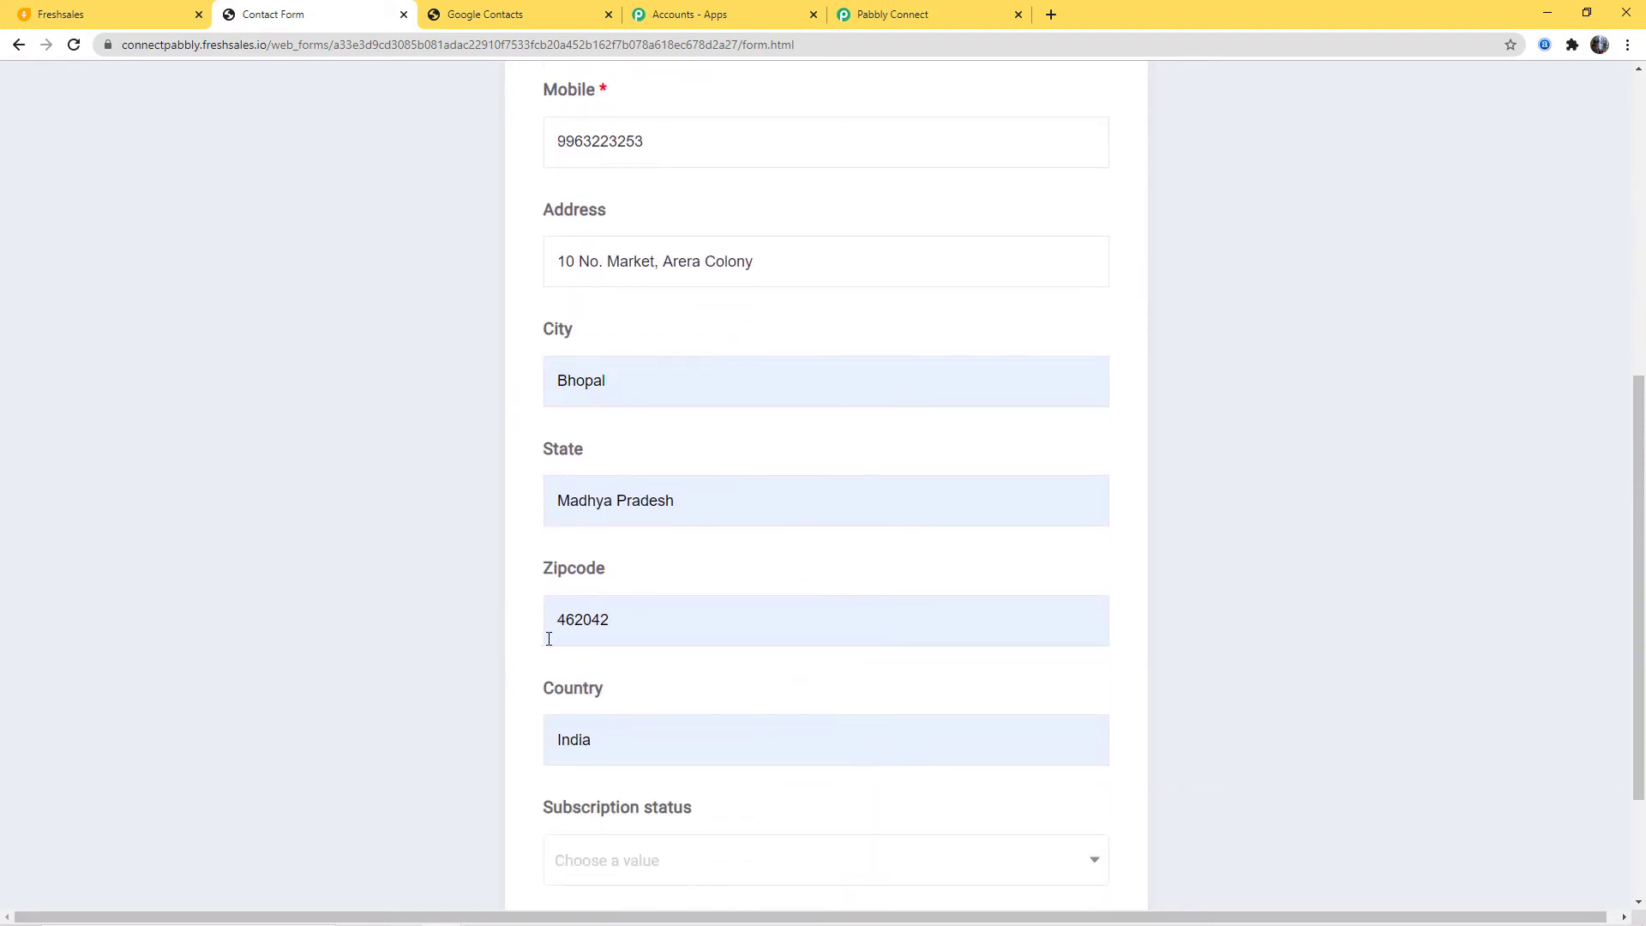
left_click(617, 629)
key("BackSpace")
key("BackSpace")
type("16")
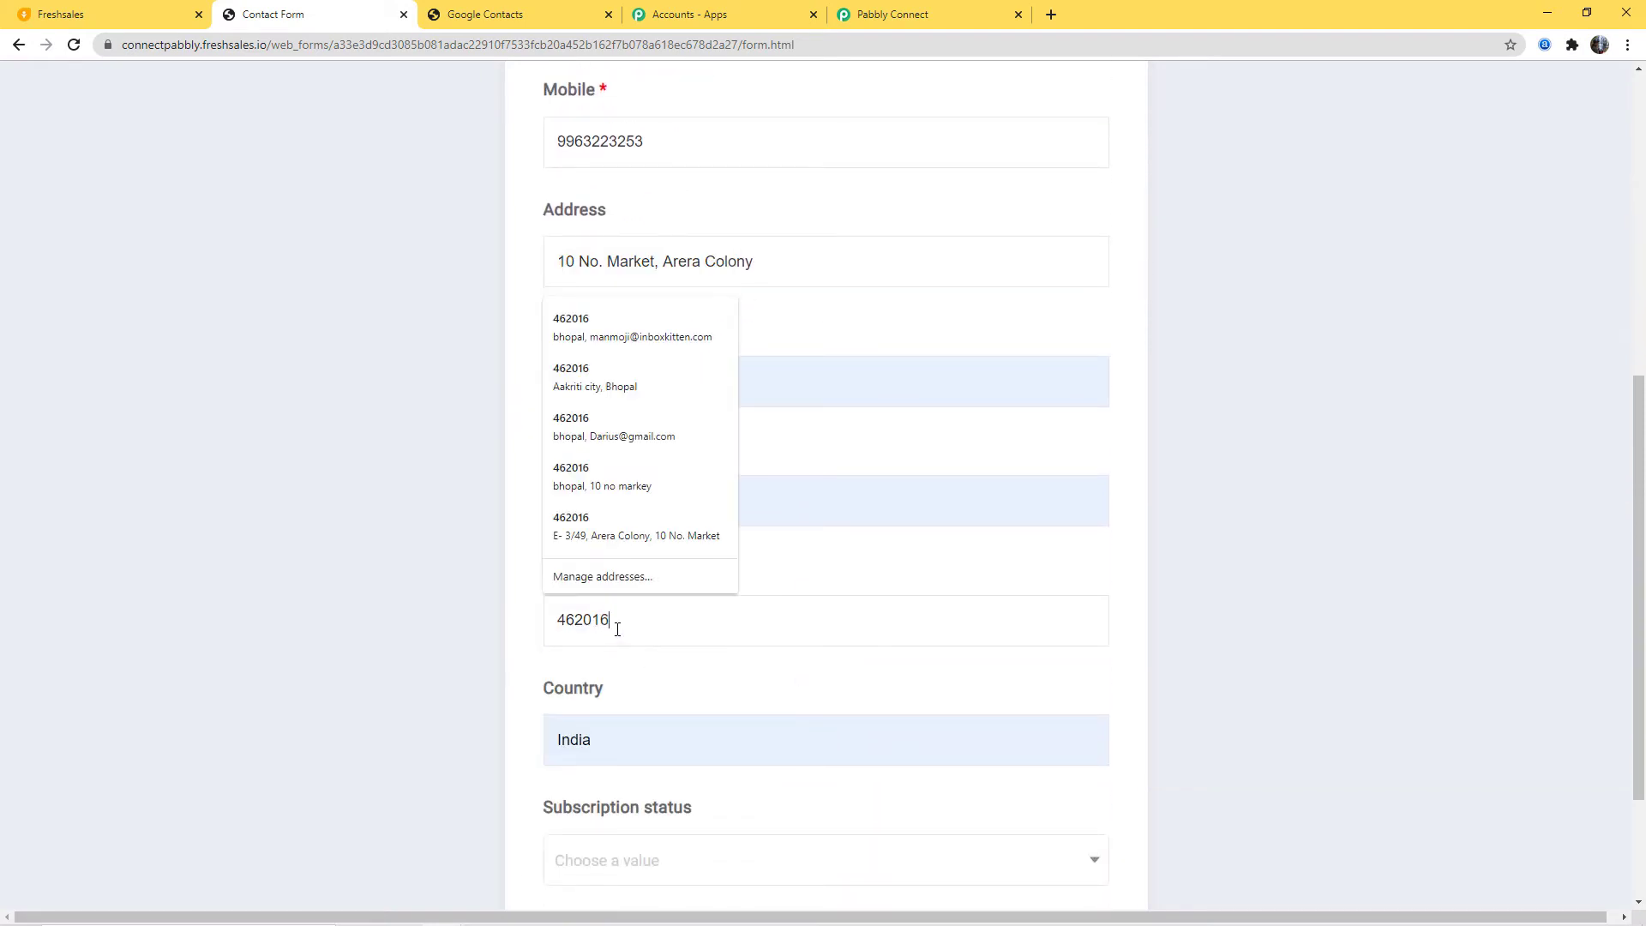
left_click(632, 748)
Step: Set Subscription status to Subscribed and submit the form
scroll(728, 794, "down", 2)
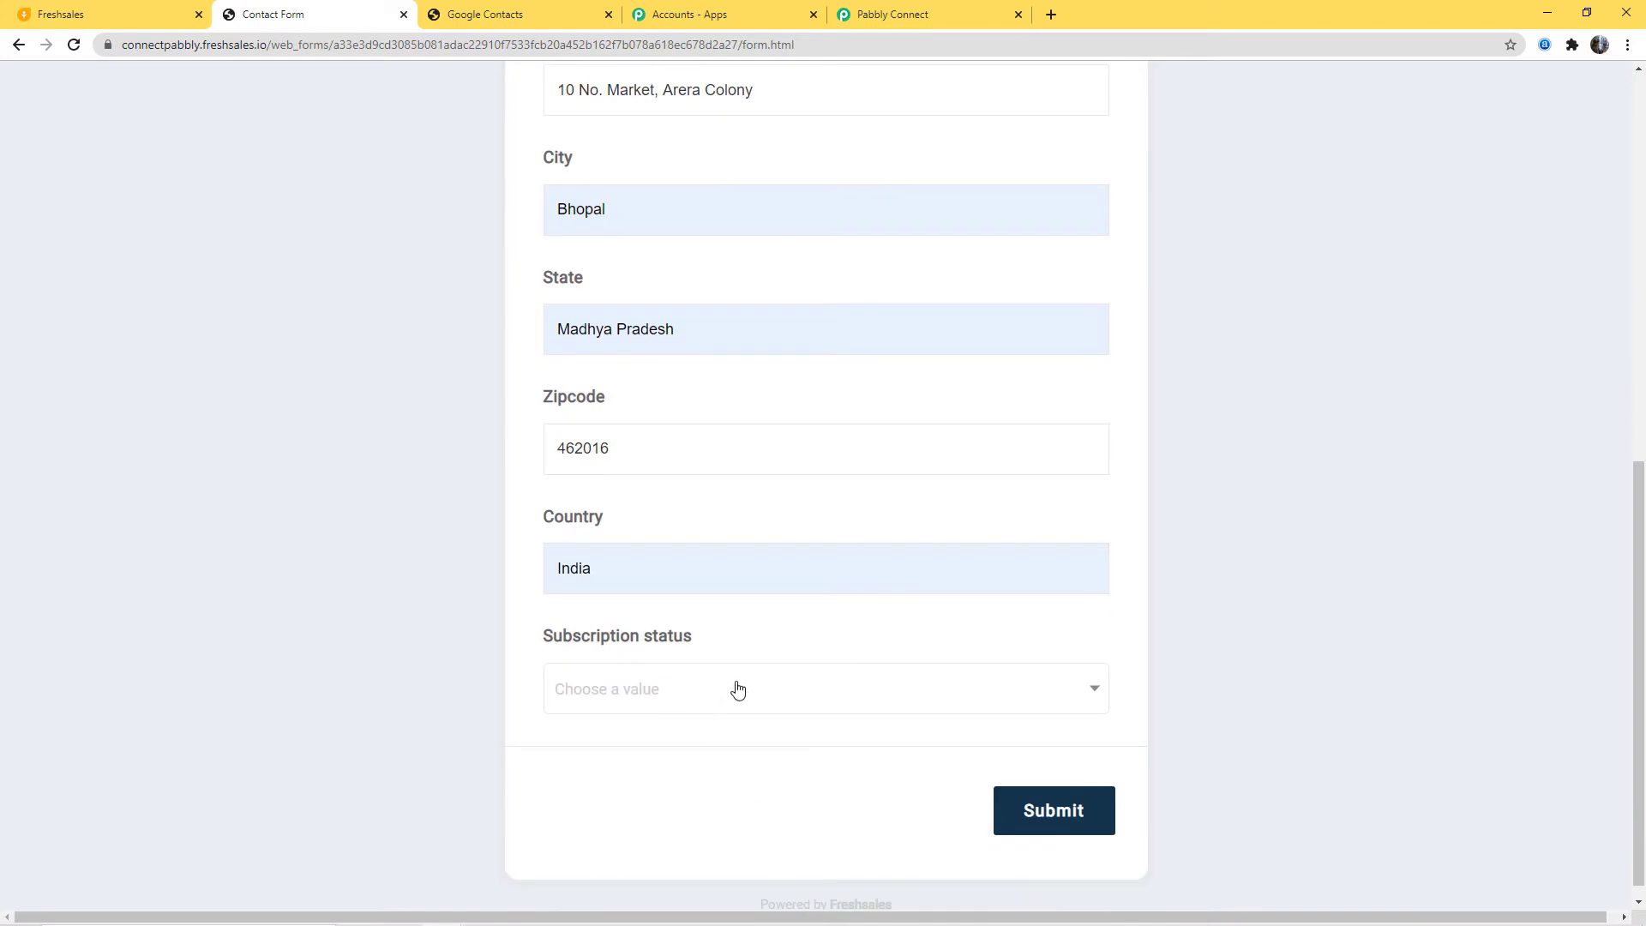
left_click(725, 688)
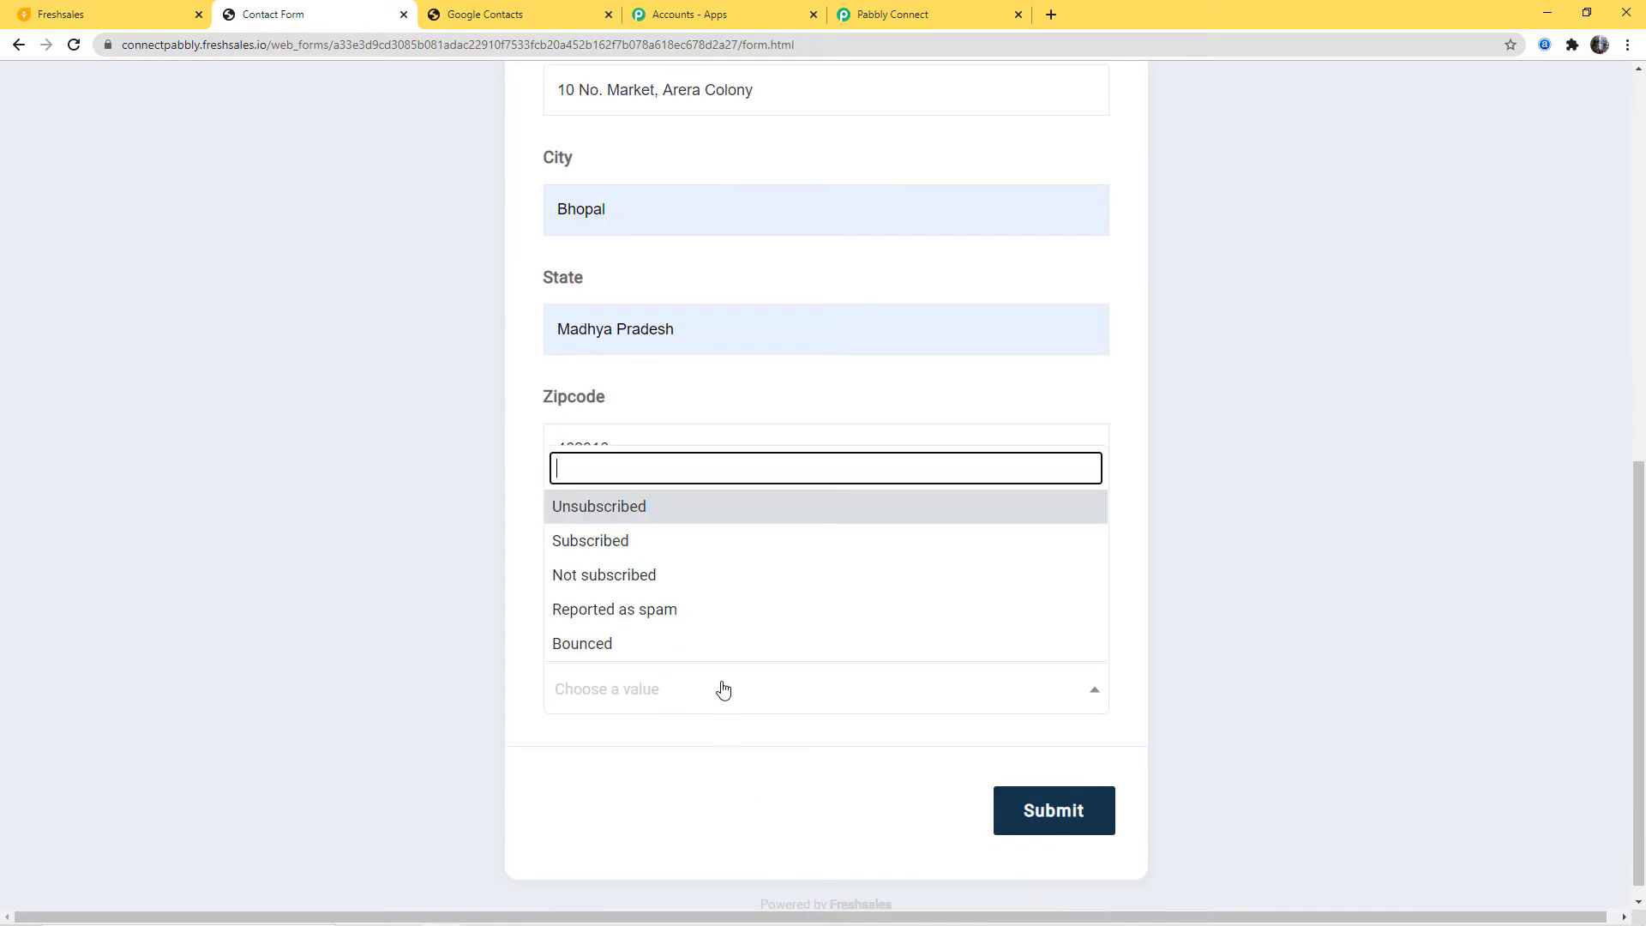
left_click(609, 540)
left_click(1046, 812)
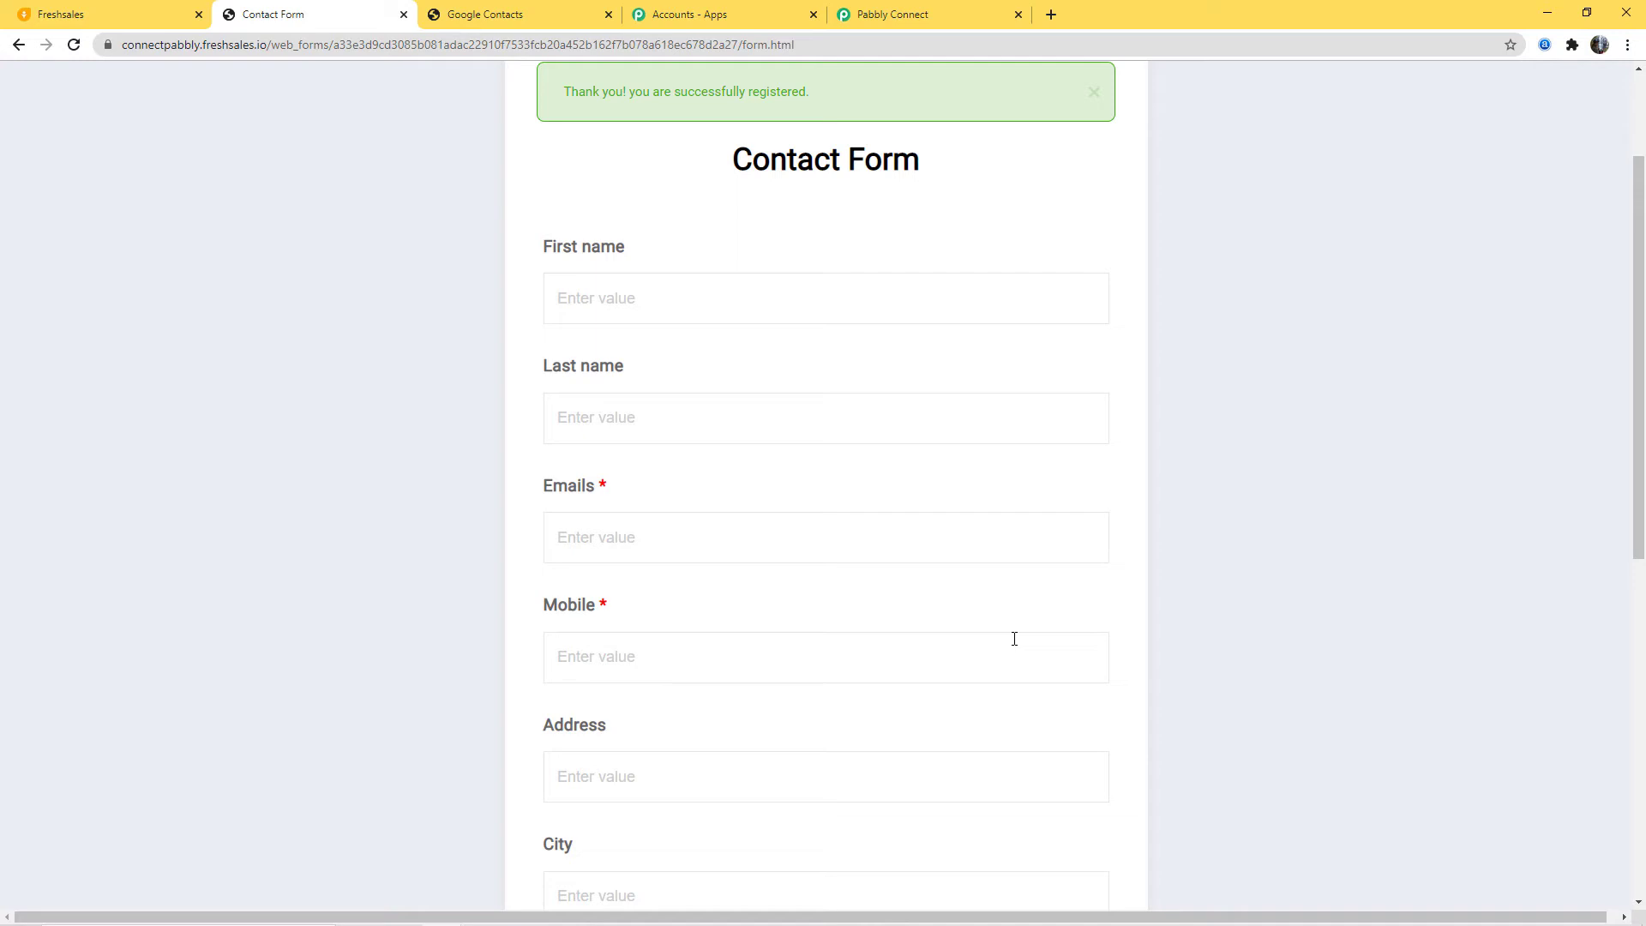
left_click(915, 17)
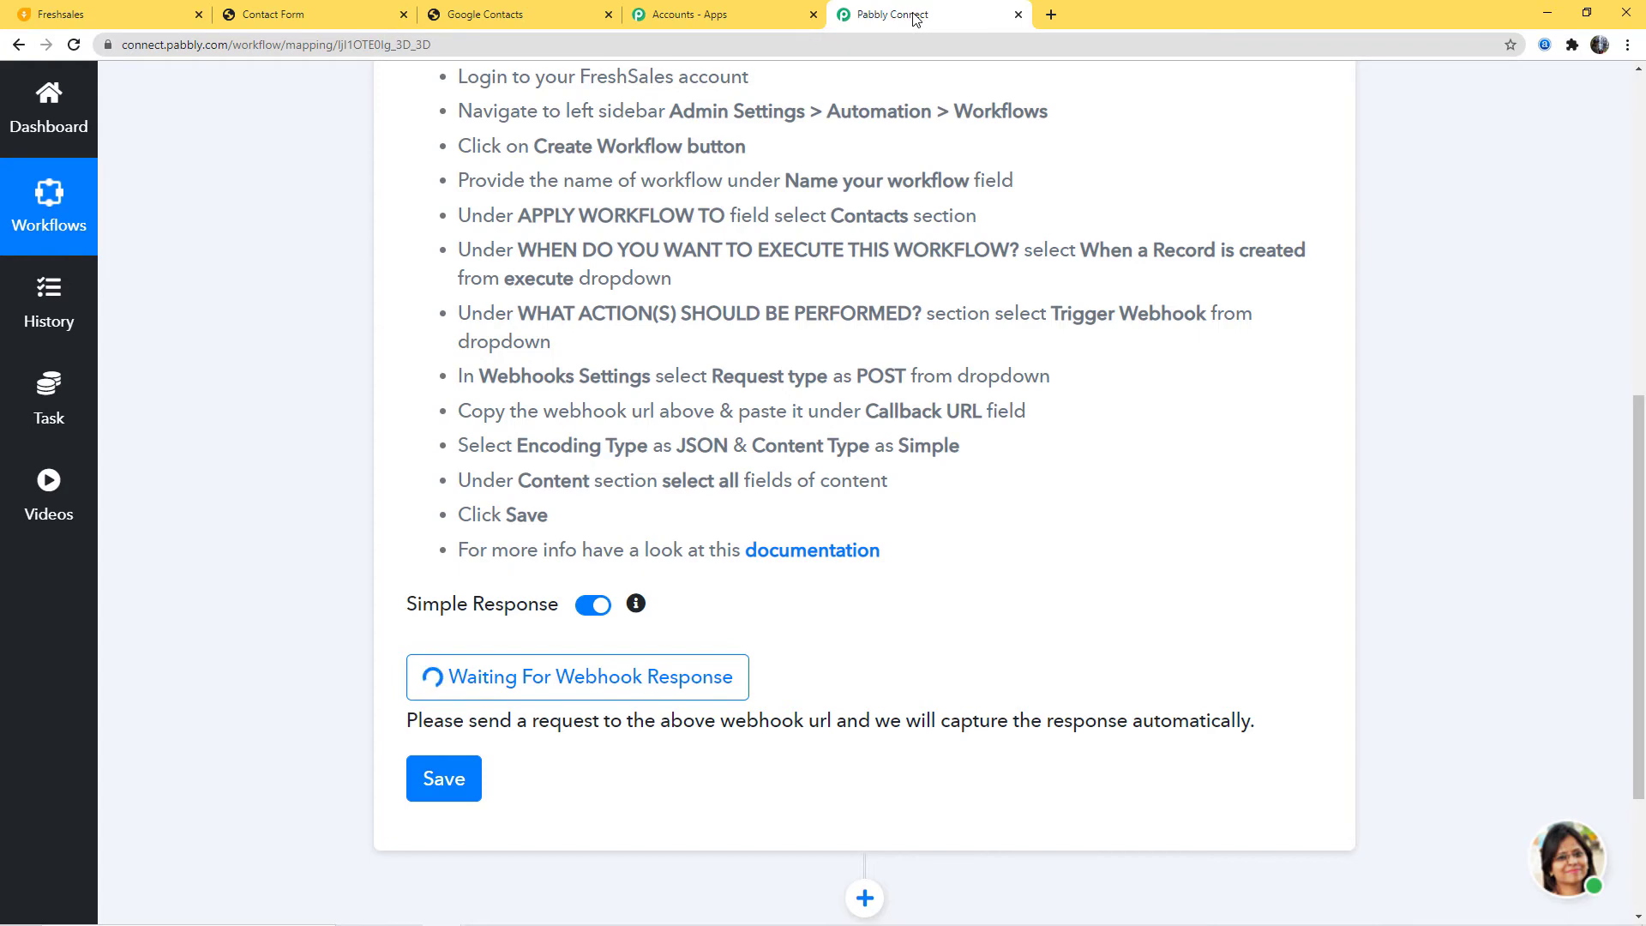
Step: Review the captured contact fields, save the webhook response and confirm with OK
scroll(1403, 619, "down", 1)
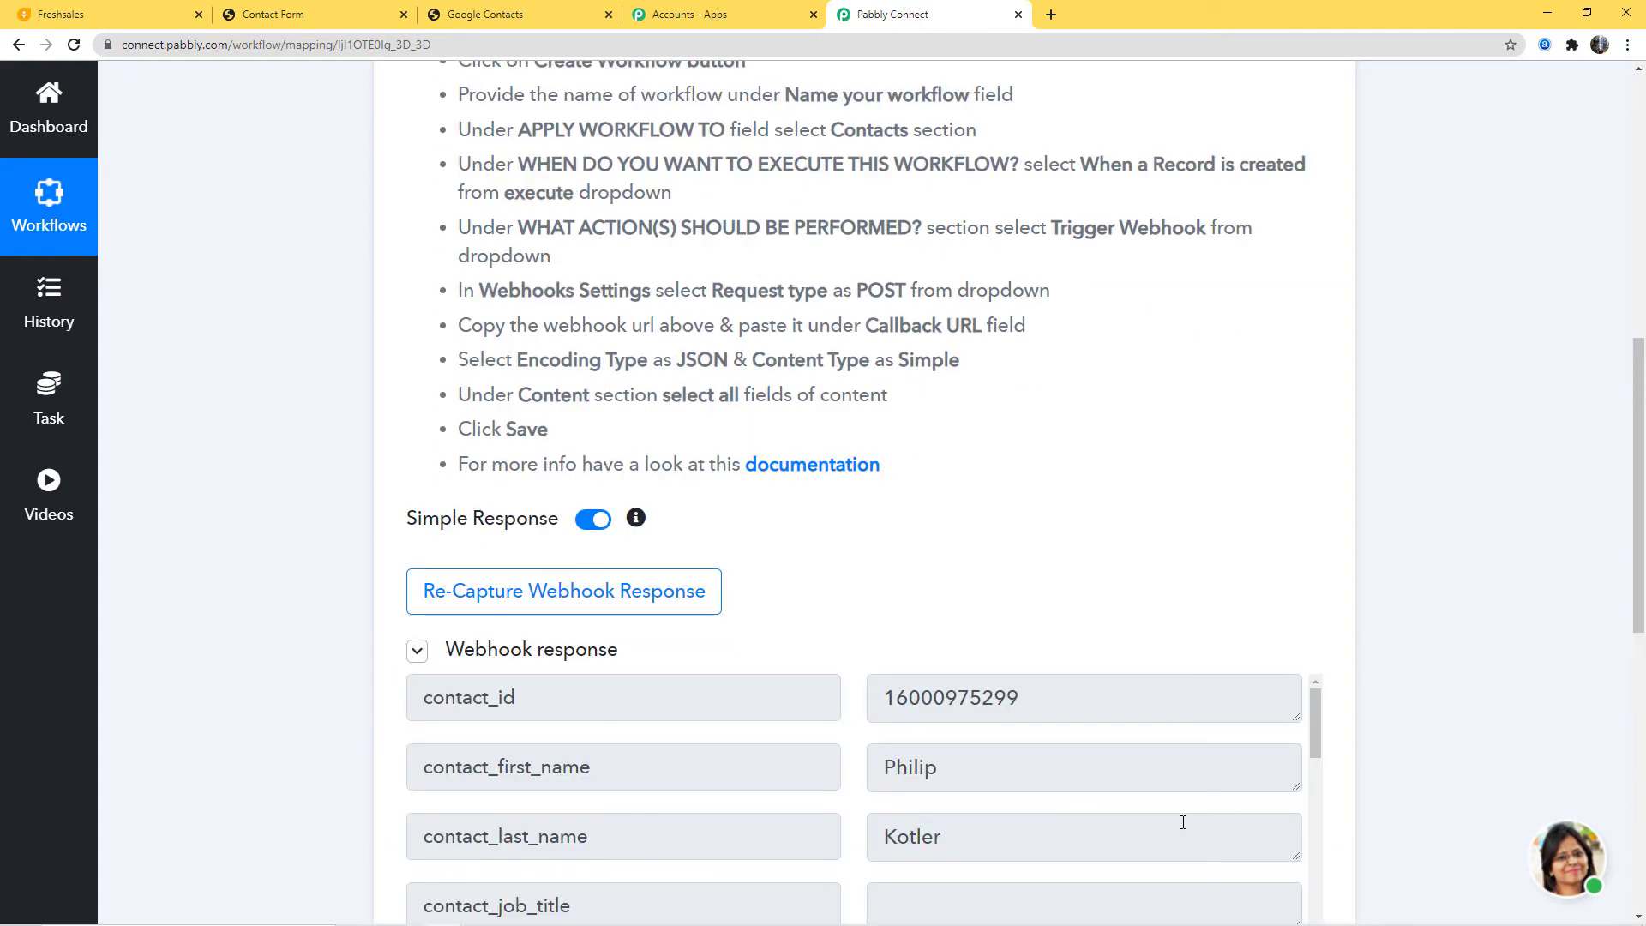
scroll(1637, 582, "down", 3)
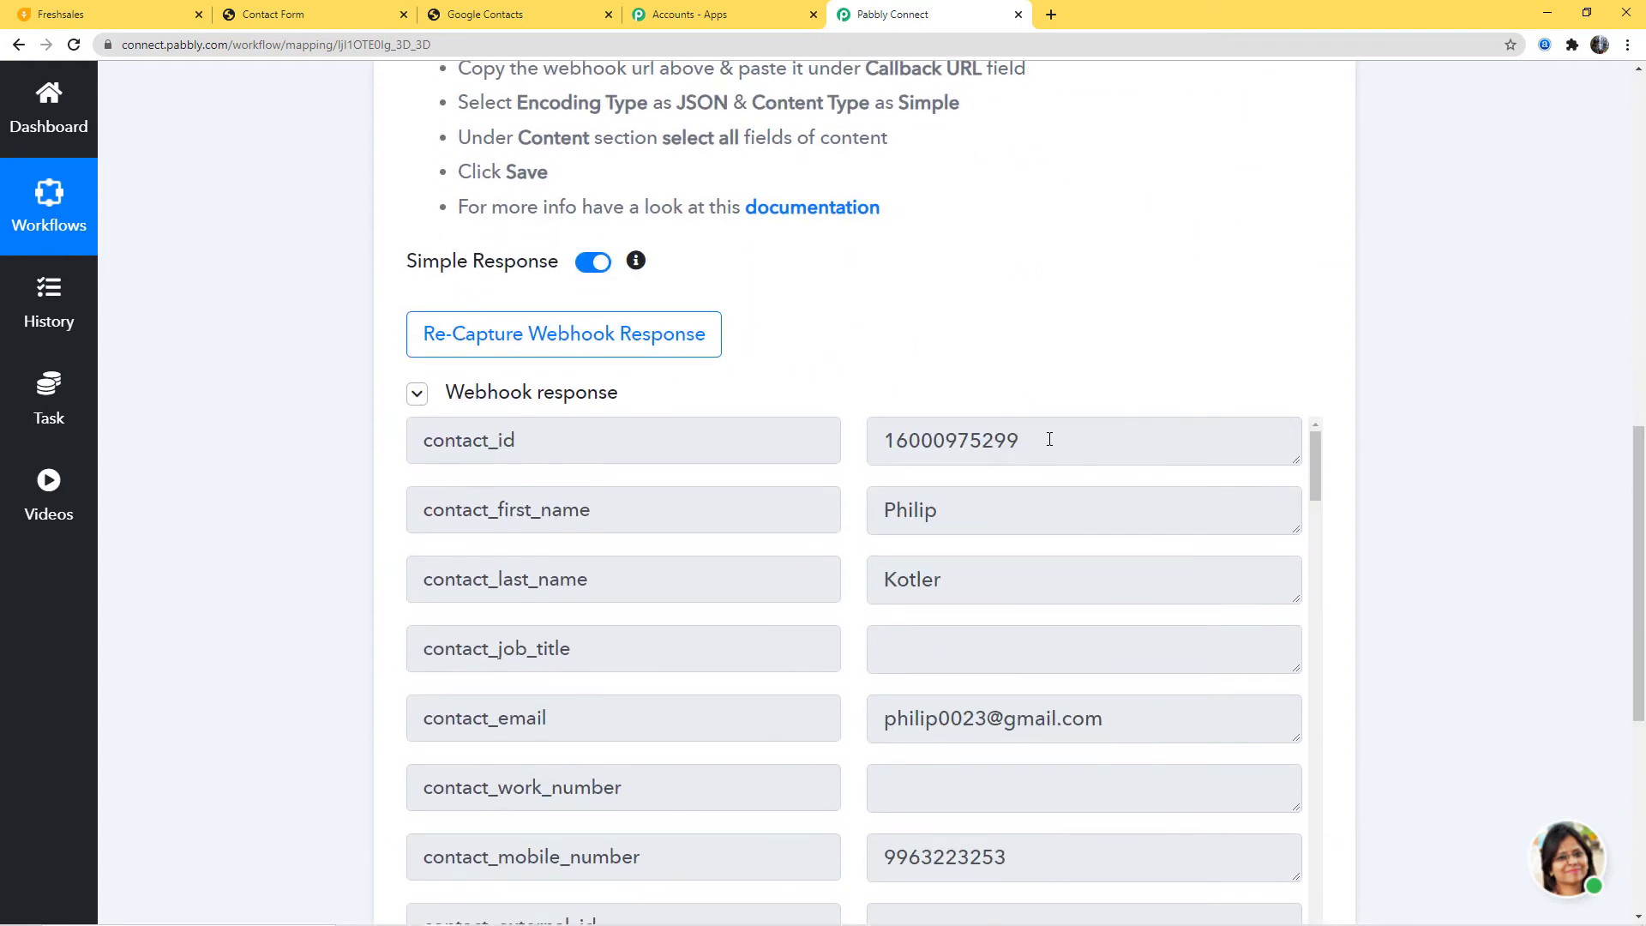
scroll(923, 478, "down", 3)
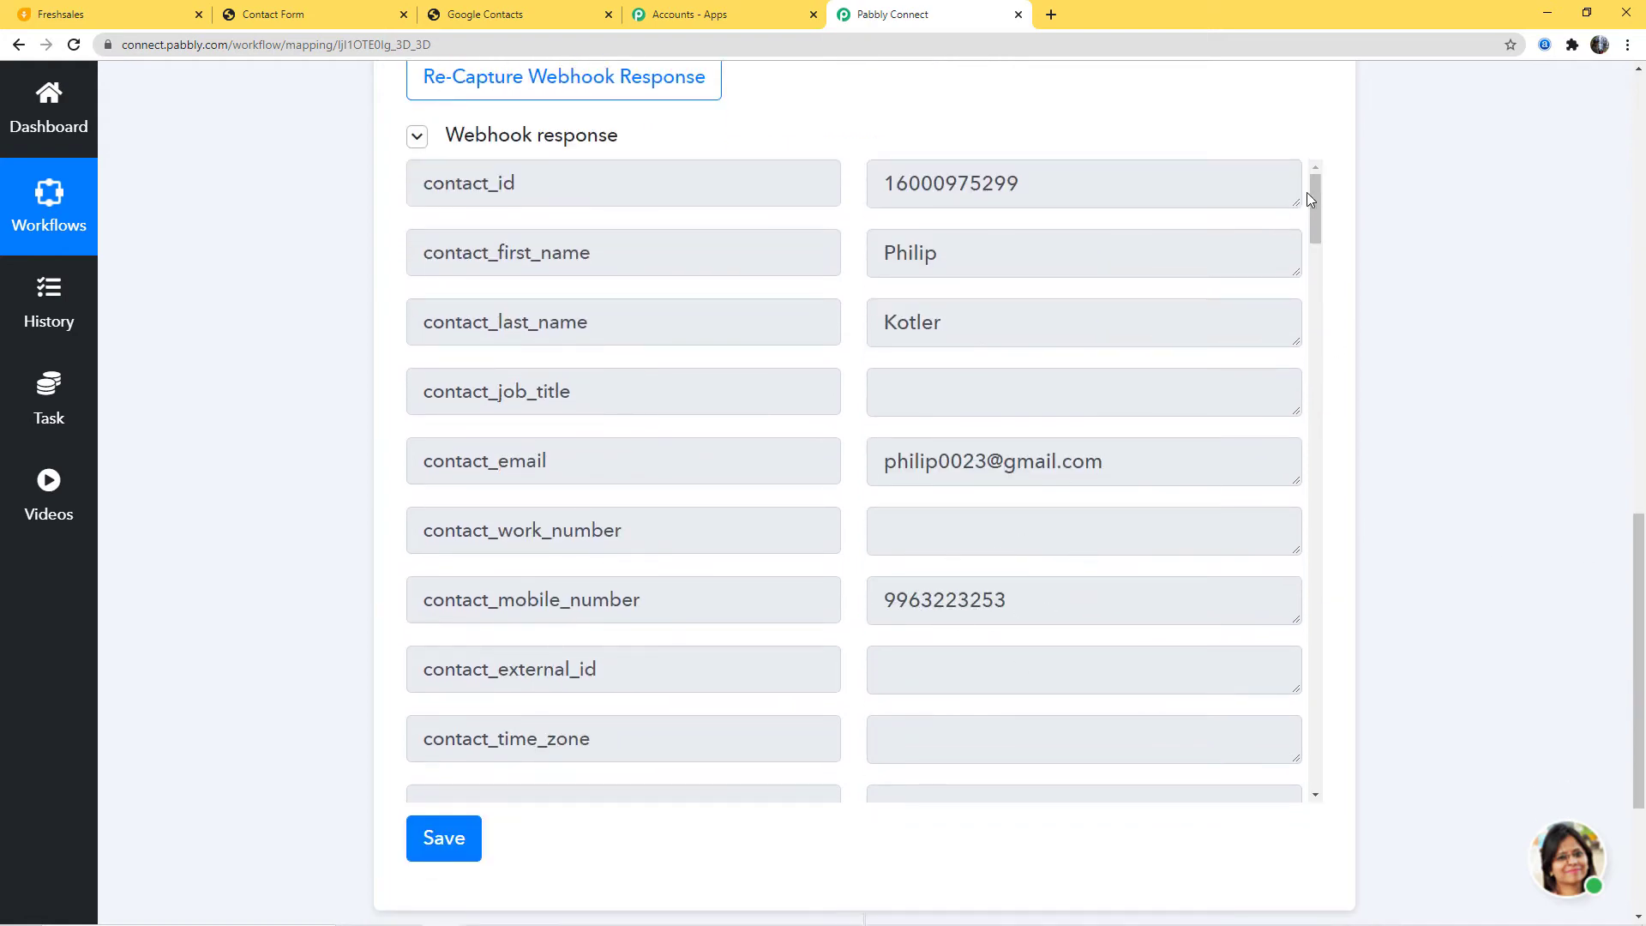
left_click_drag(1312, 192, 1308, 638)
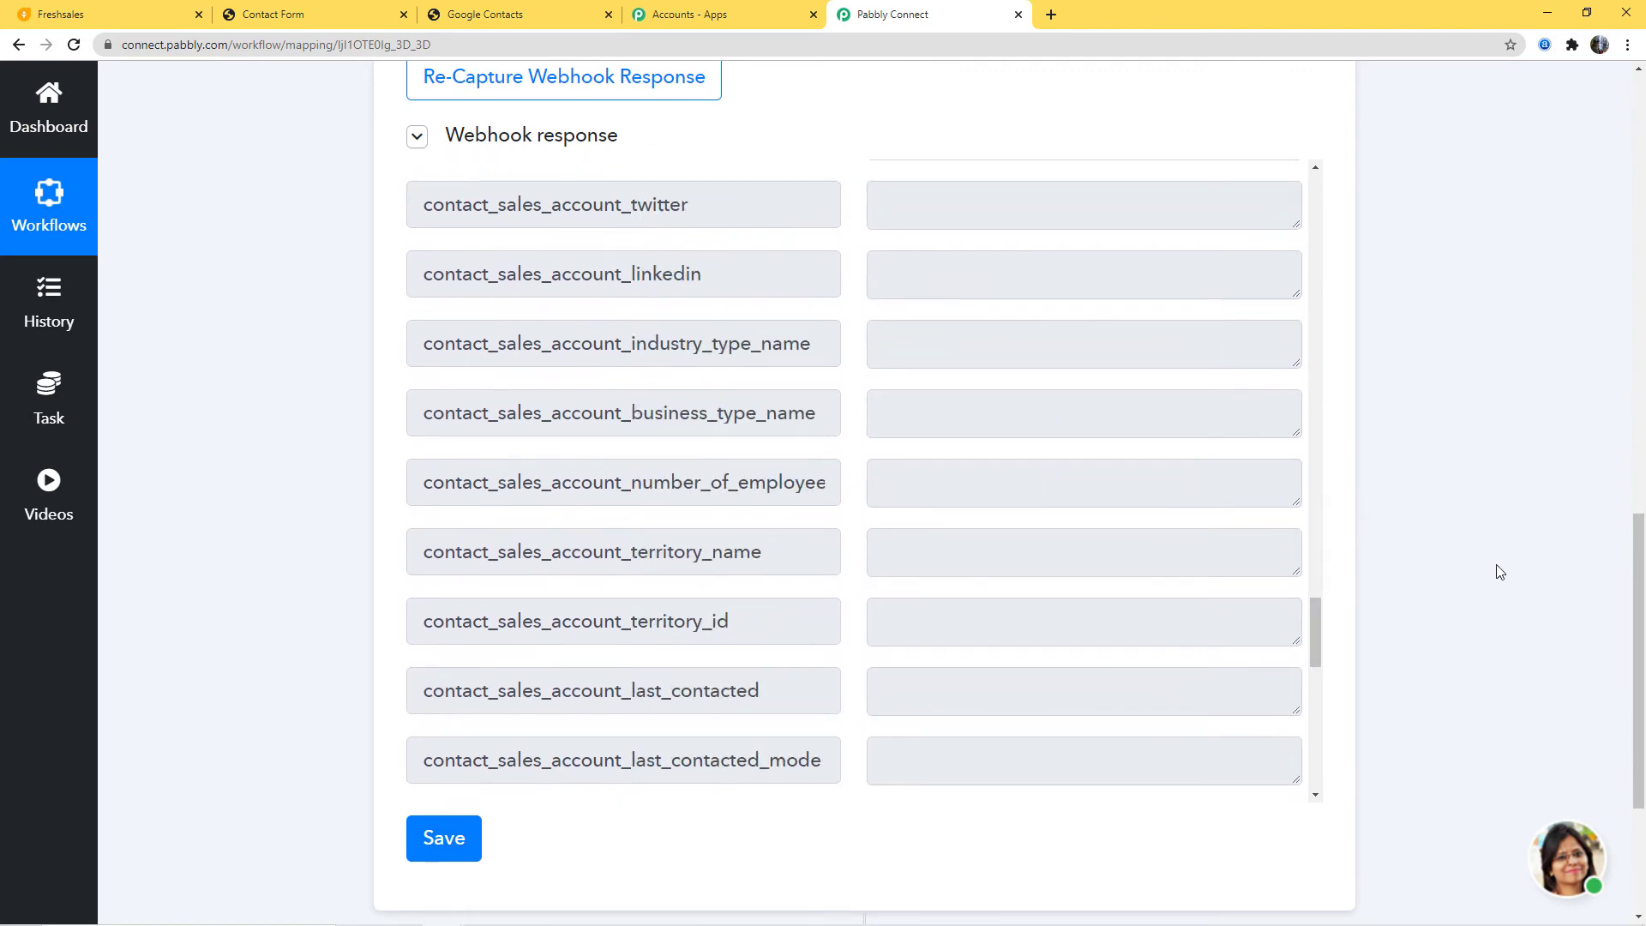
left_click(471, 840)
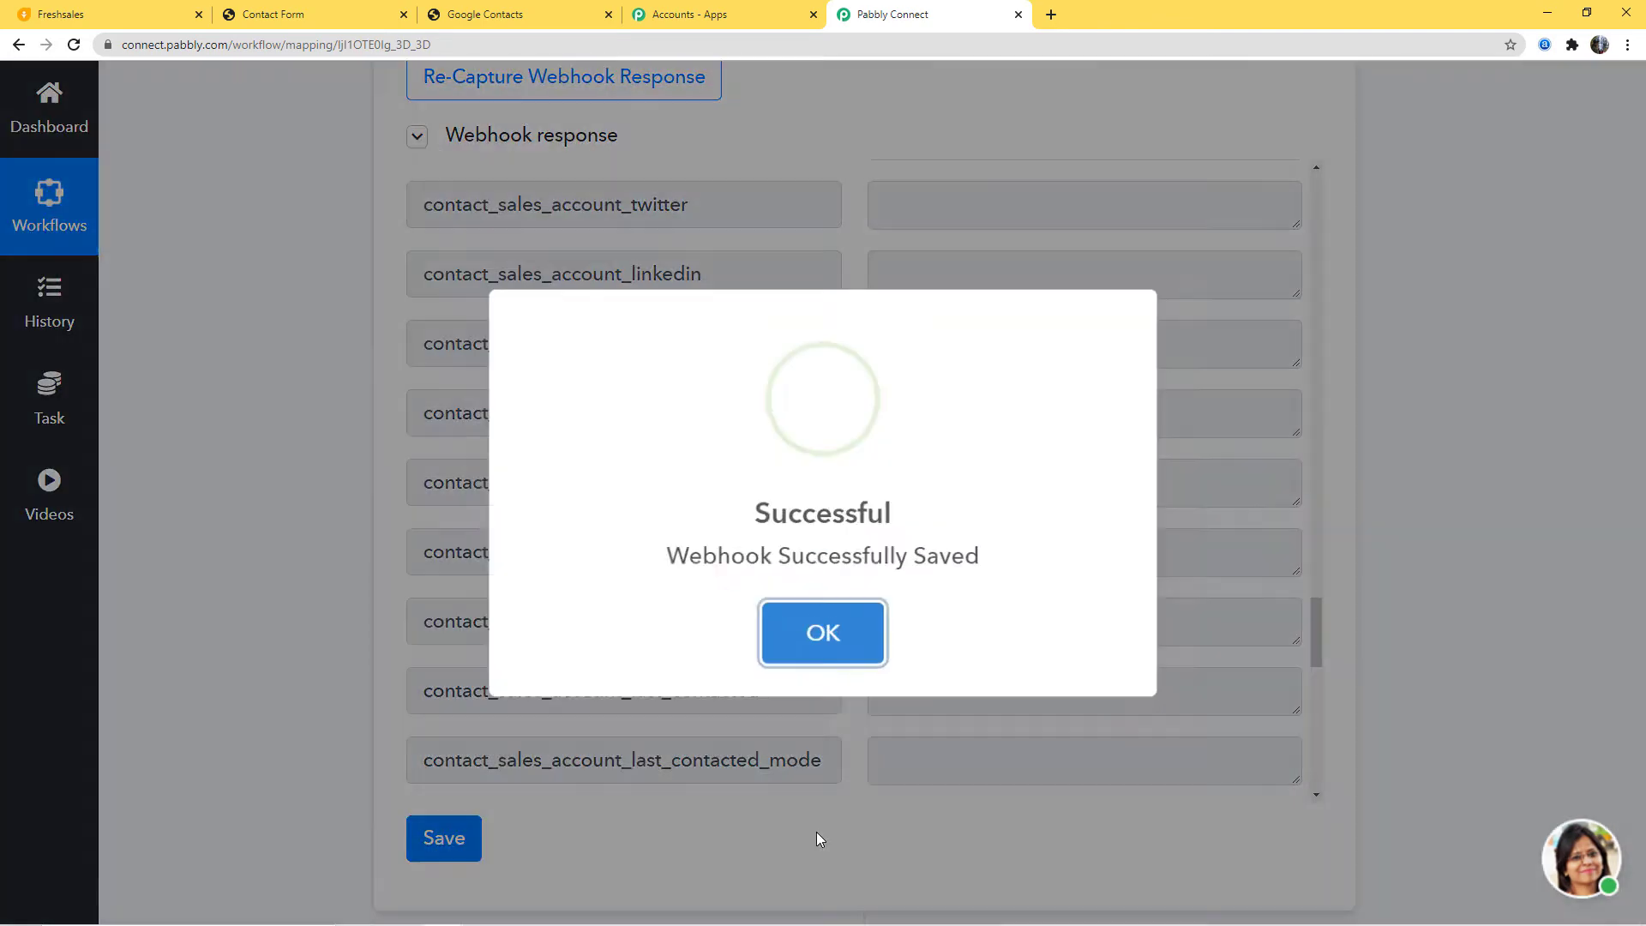
left_click(798, 629)
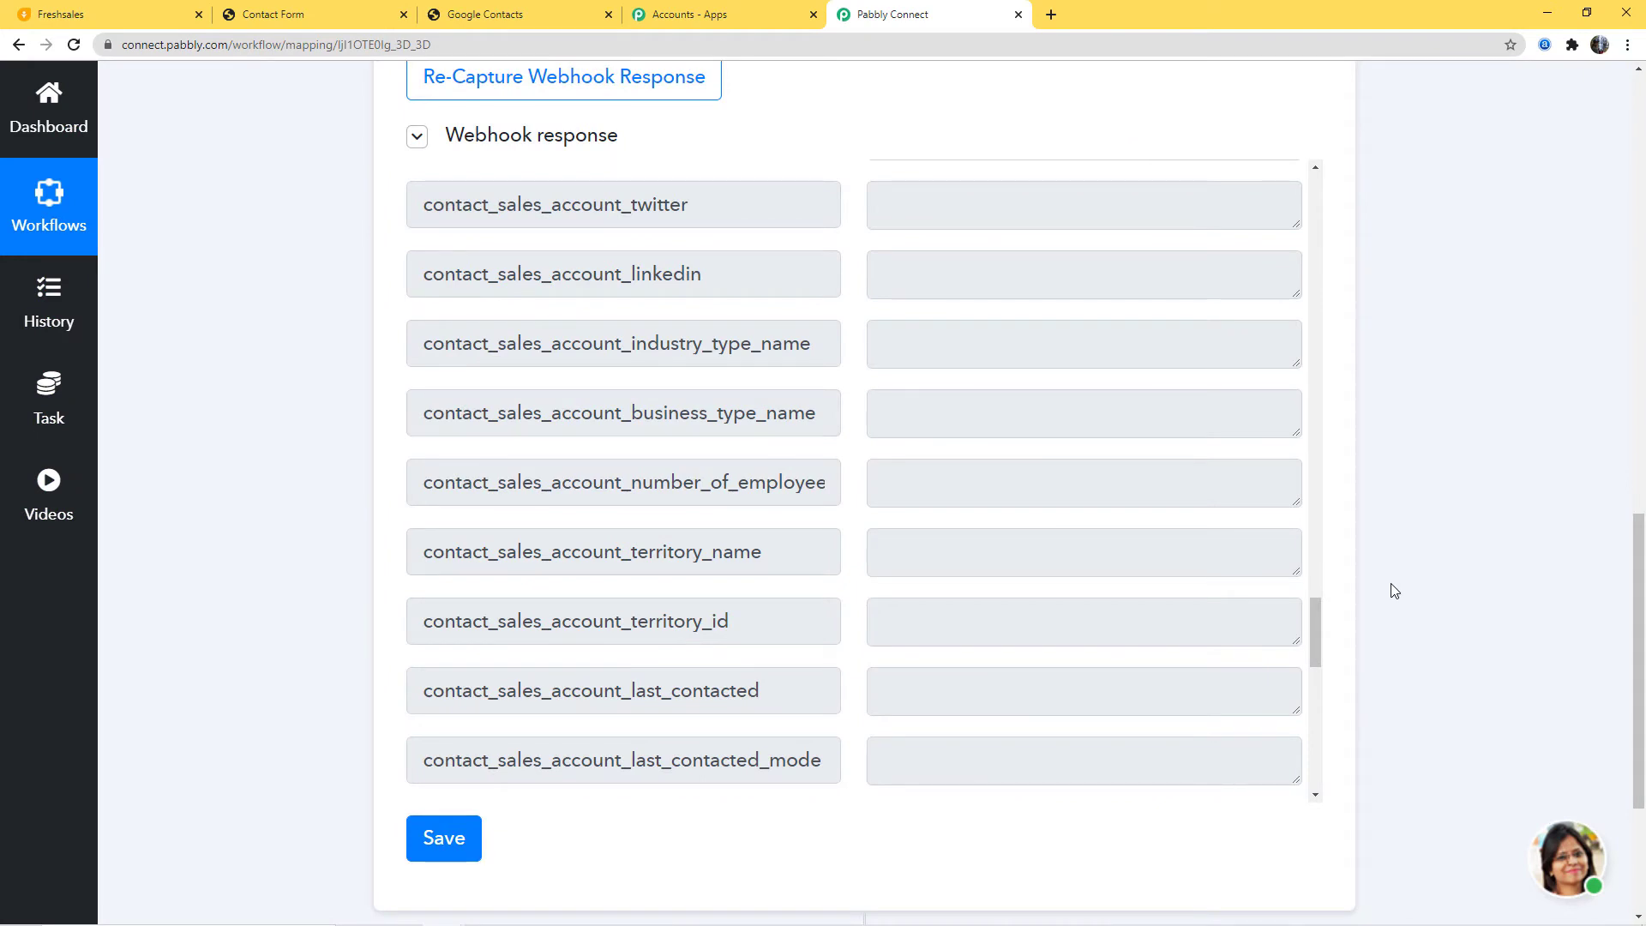
scroll(1451, 507, "down", 3)
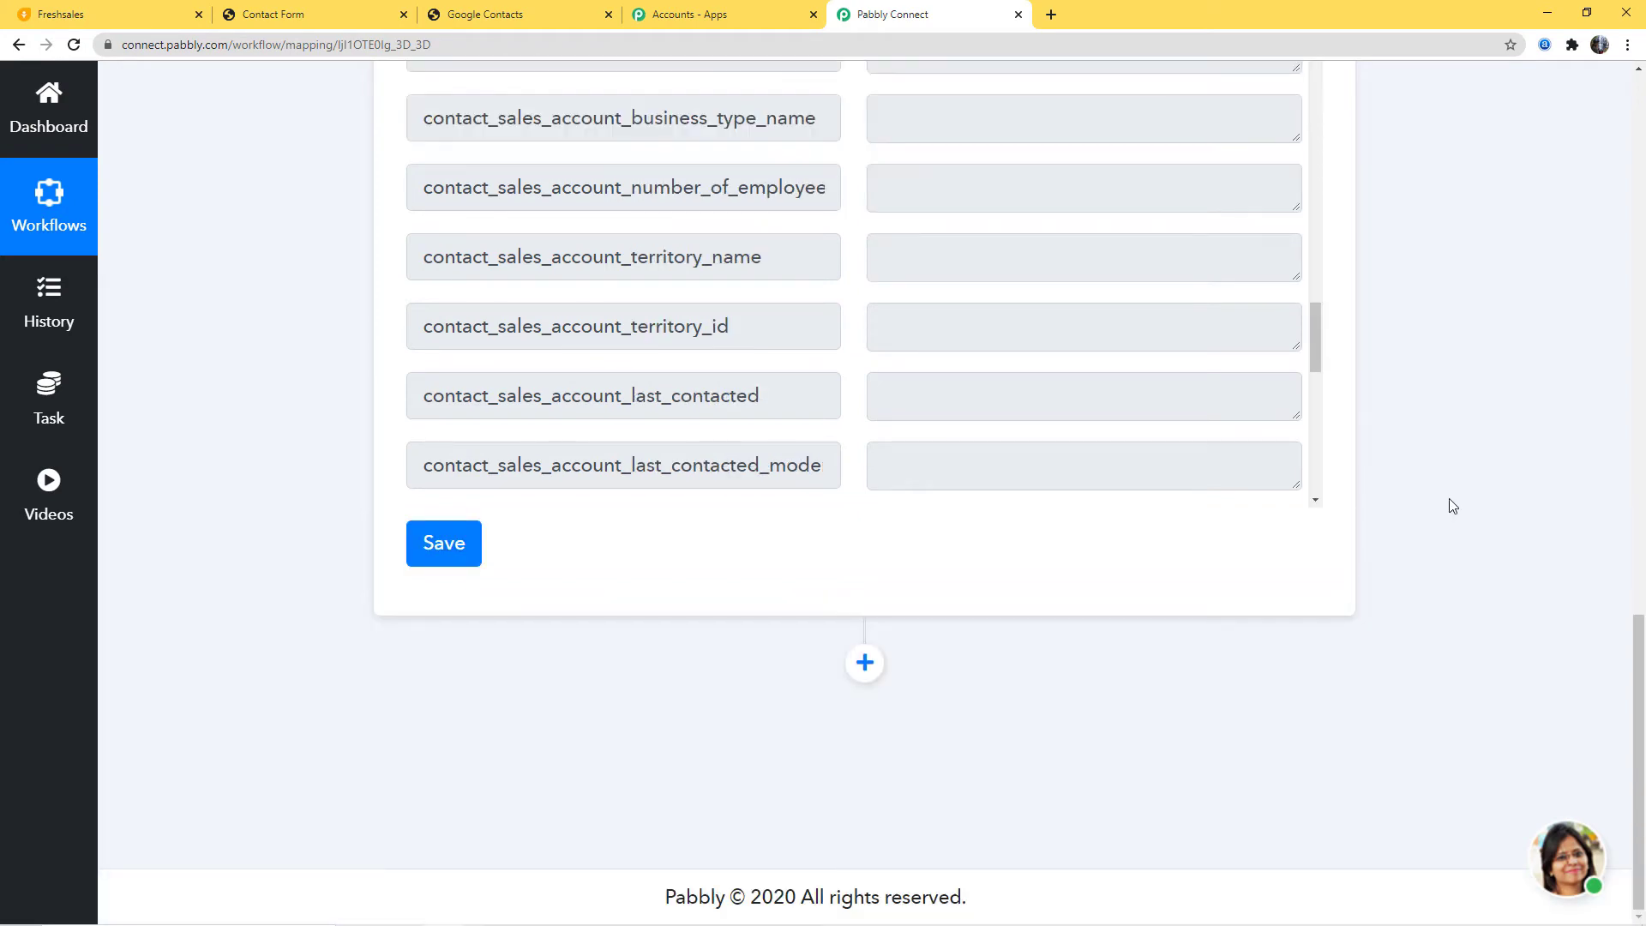
Step: Add a new action step after the trigger using the Google Contacts app
left_click(868, 667)
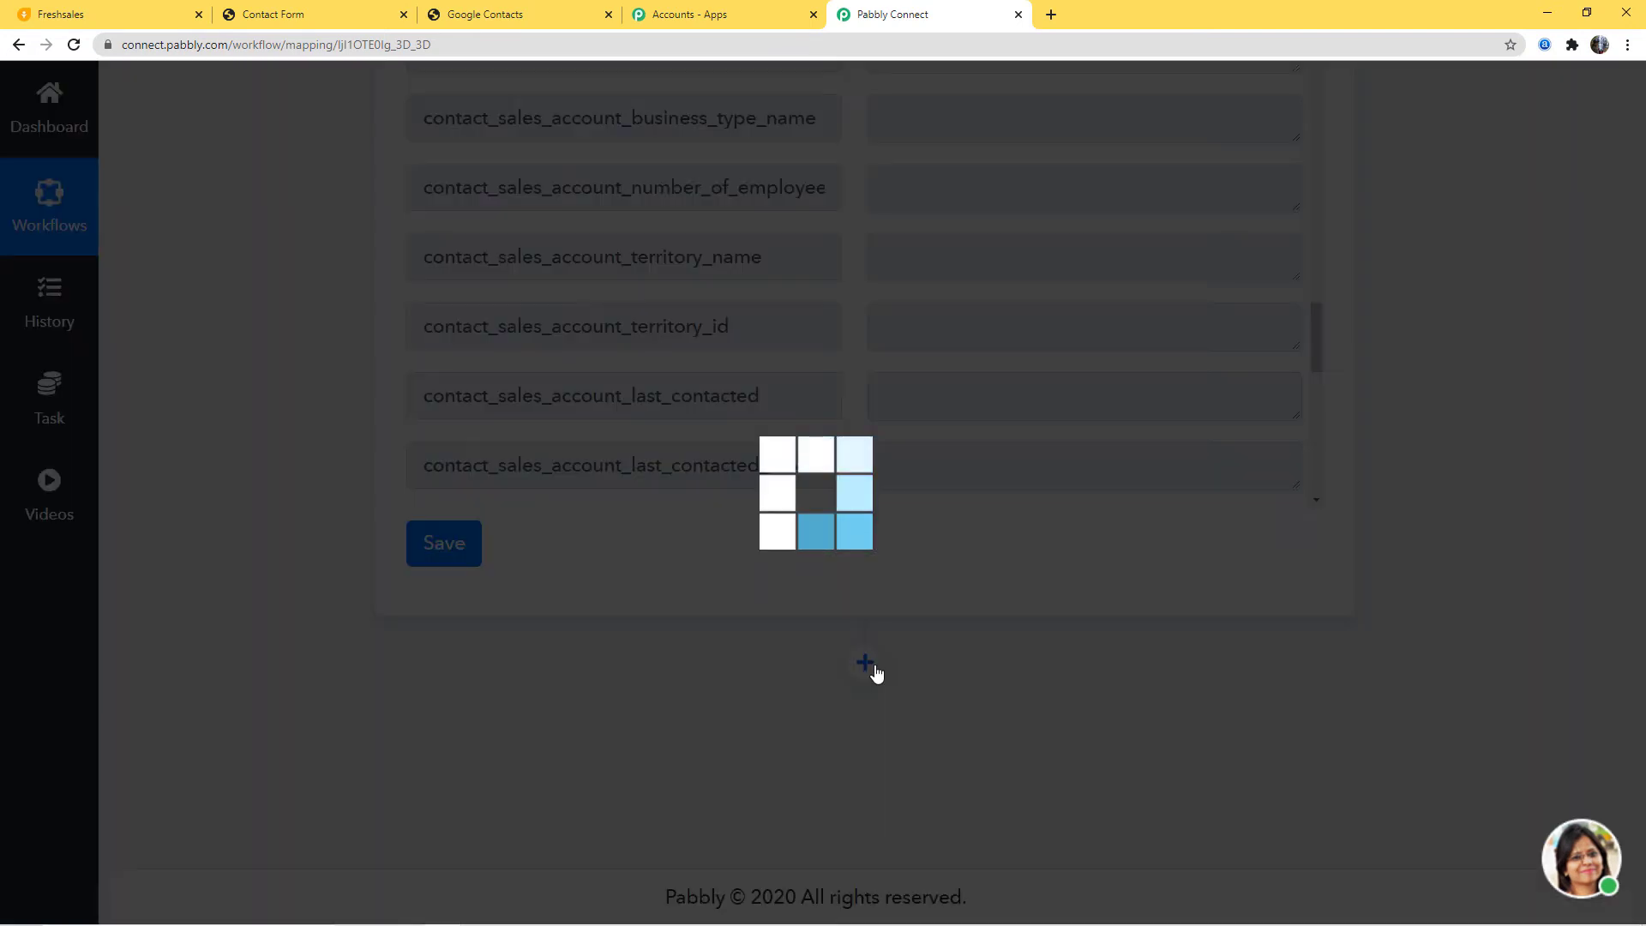
scroll(858, 681, "down", 4)
left_click(718, 621)
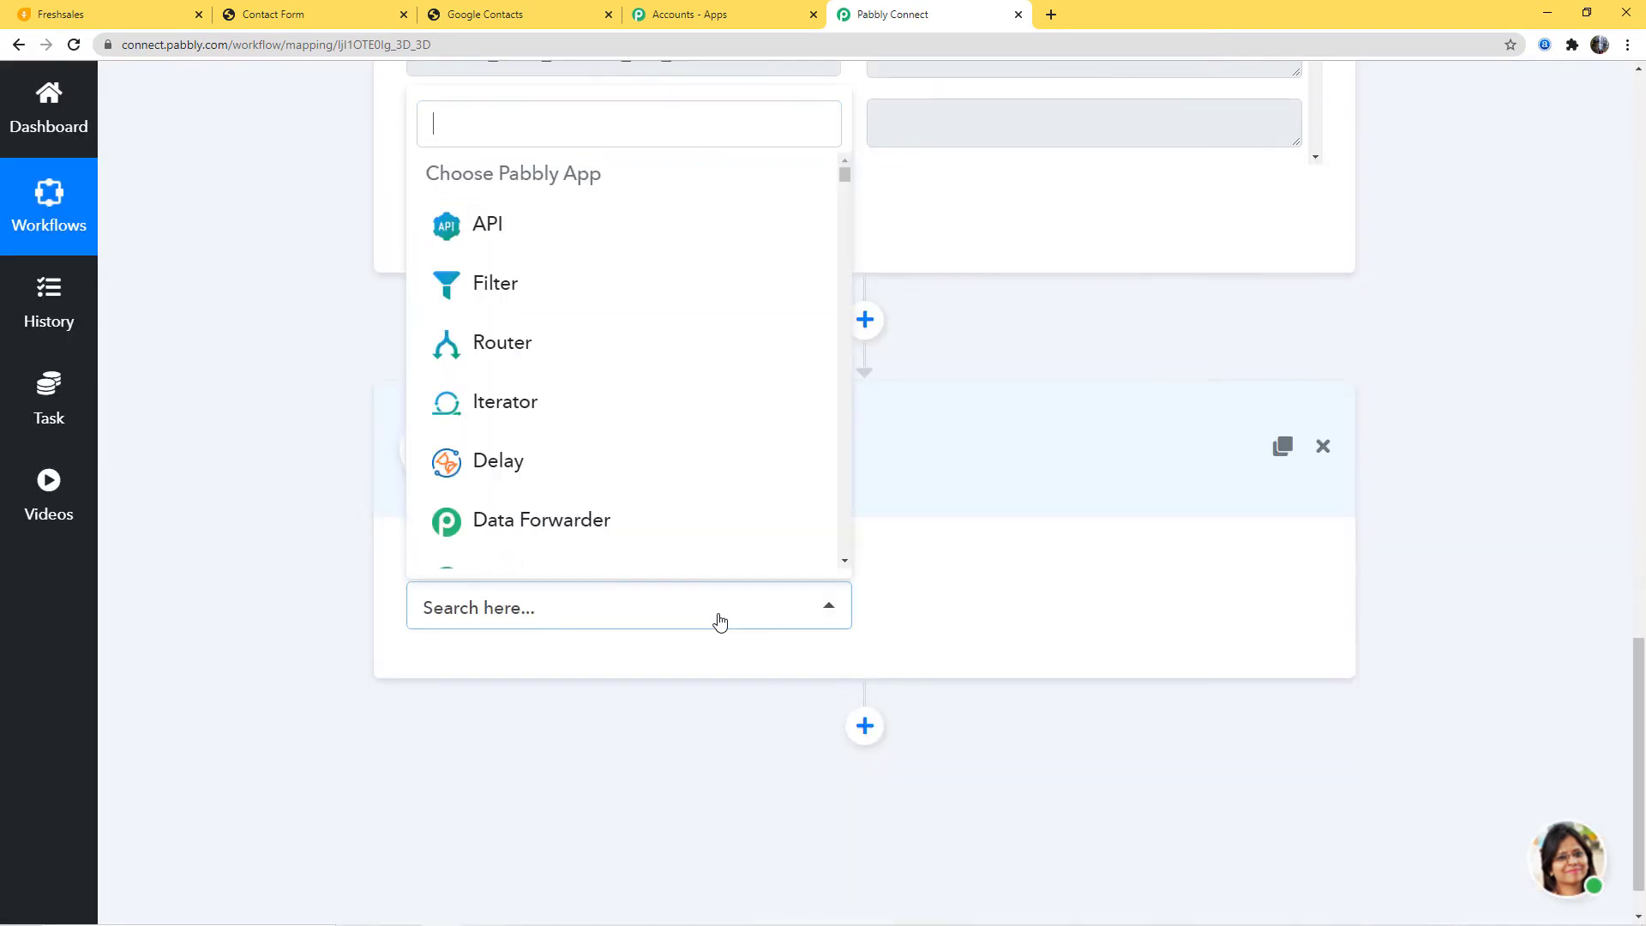
type("google")
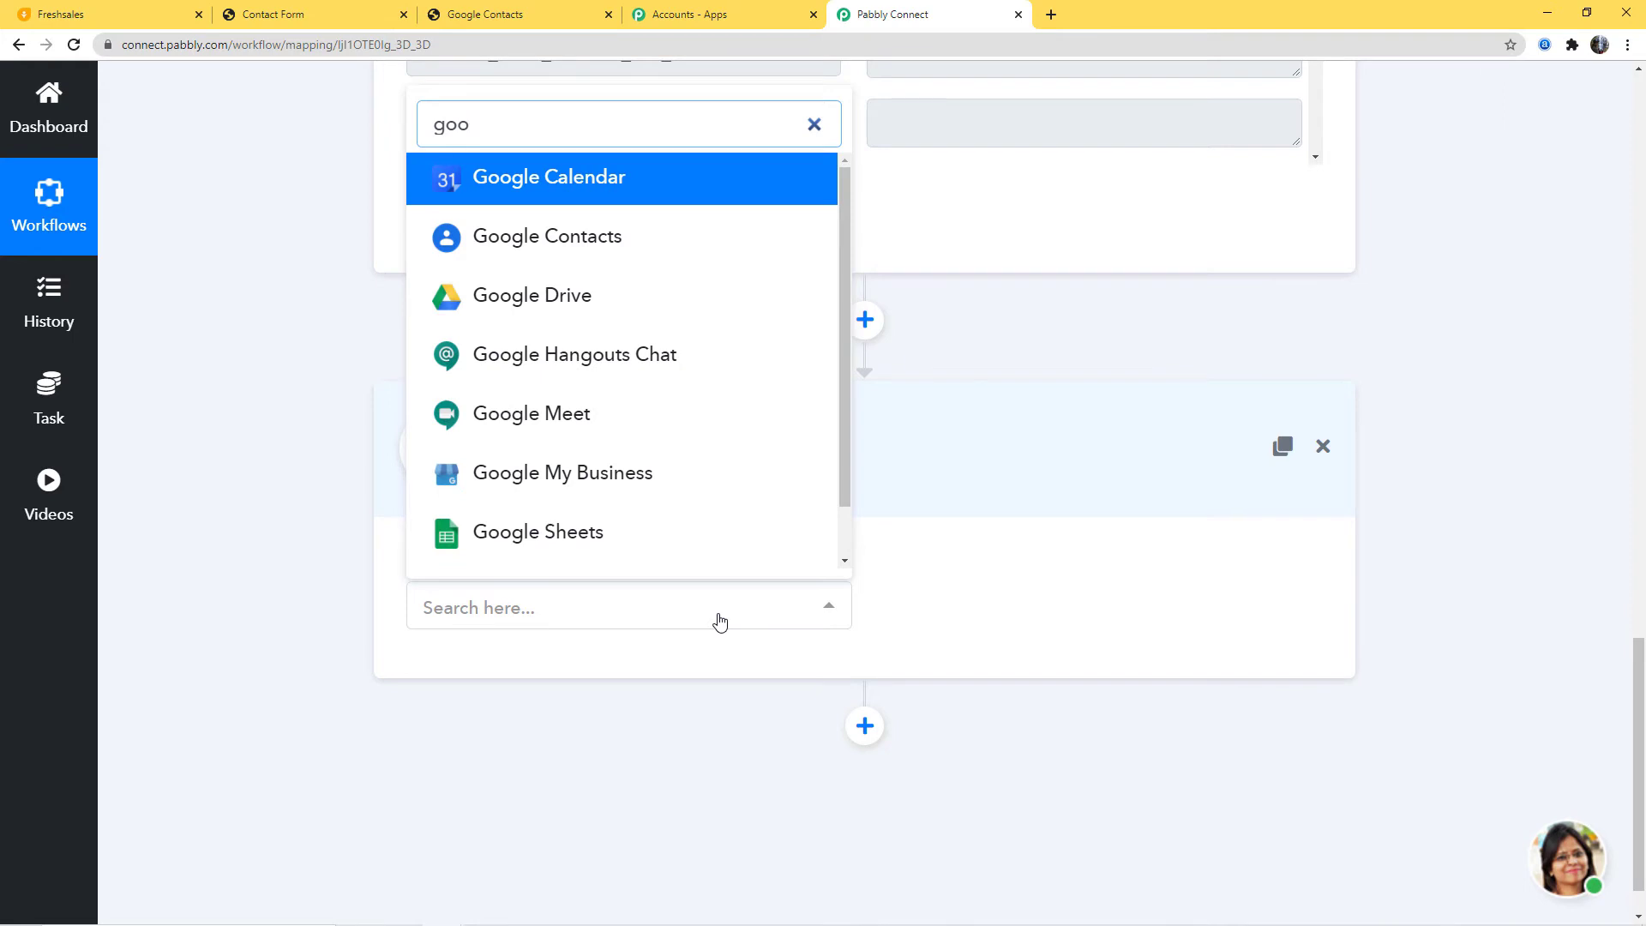
left_click(639, 249)
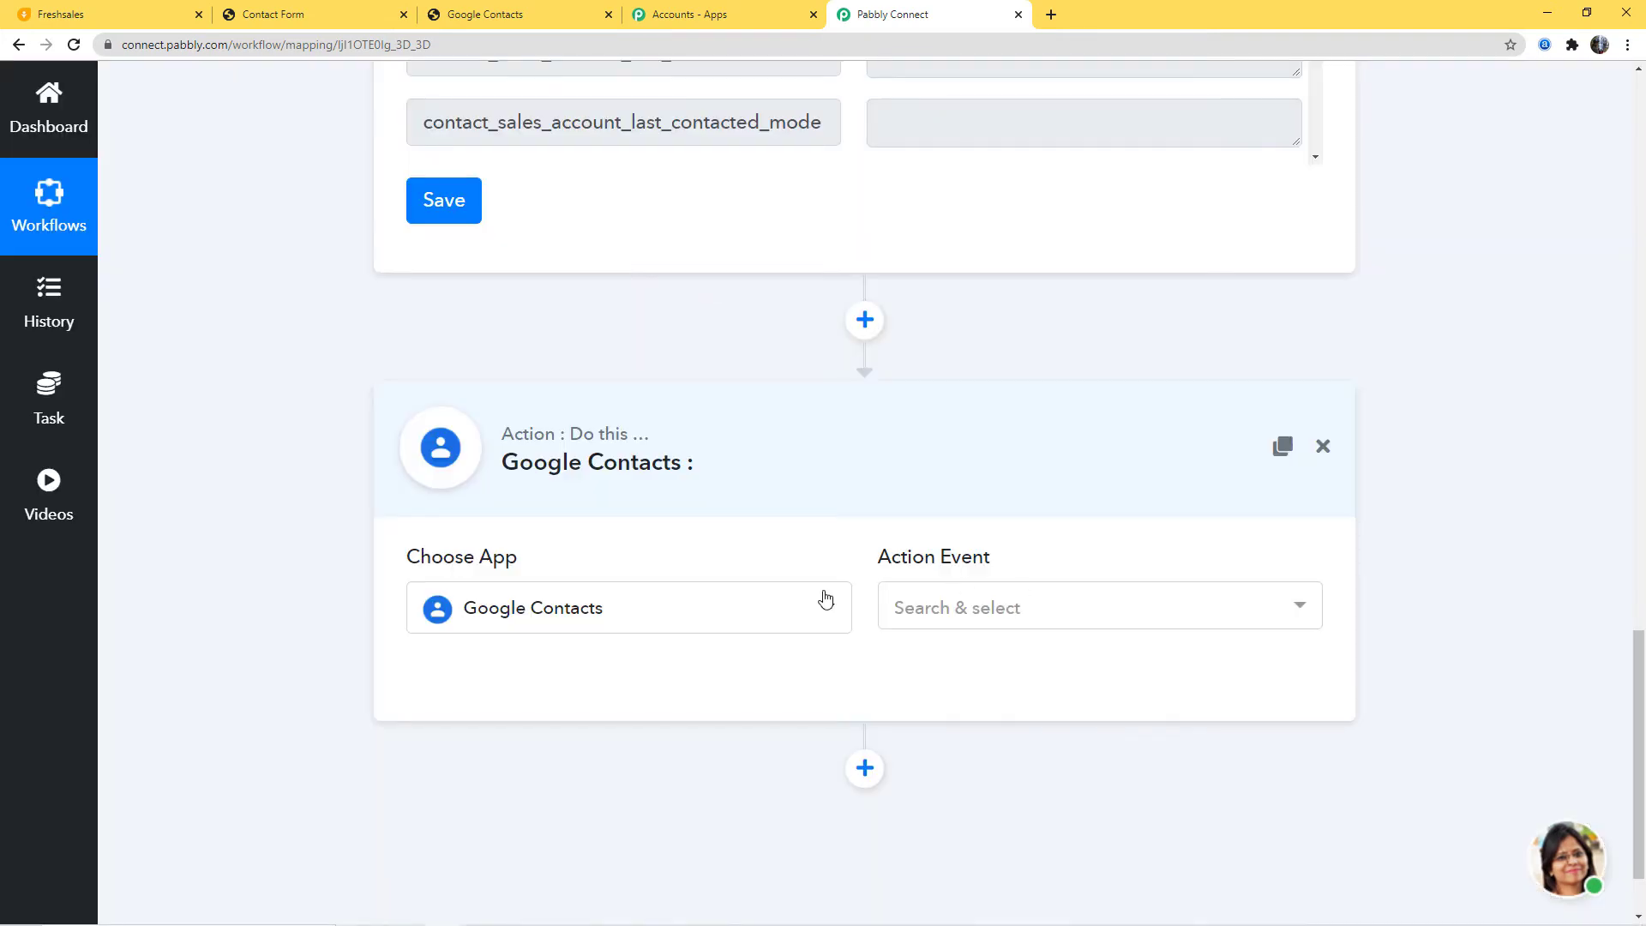
Step: Set the action event to Create Contact and begin connecting a Google Contacts account
left_click(986, 605)
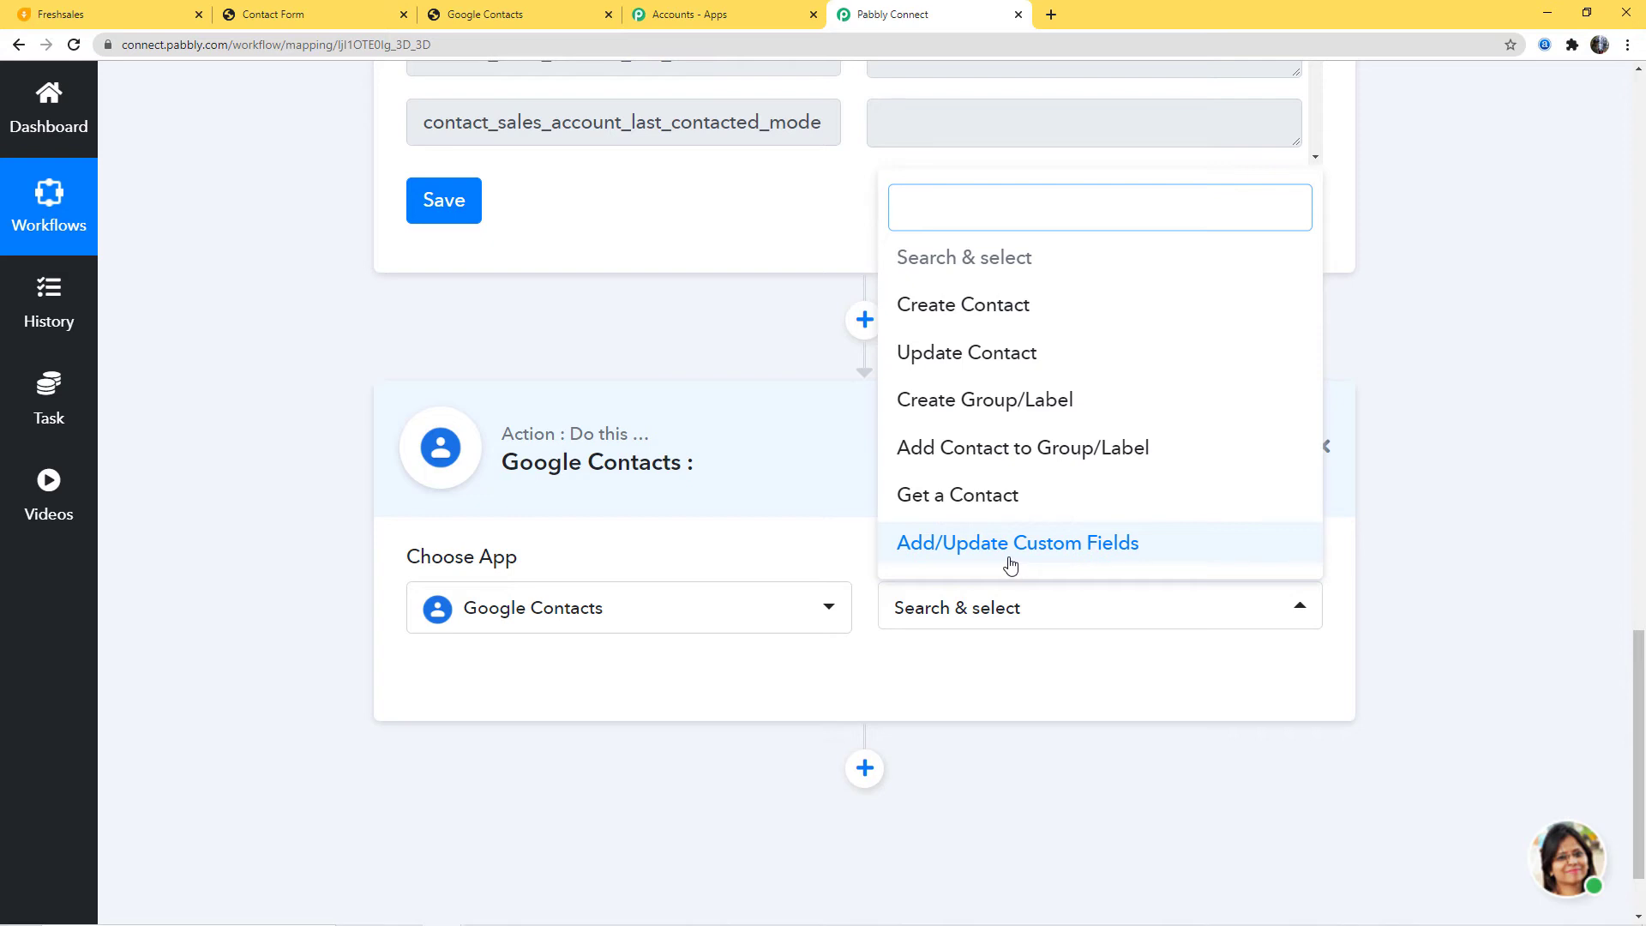
left_click(980, 316)
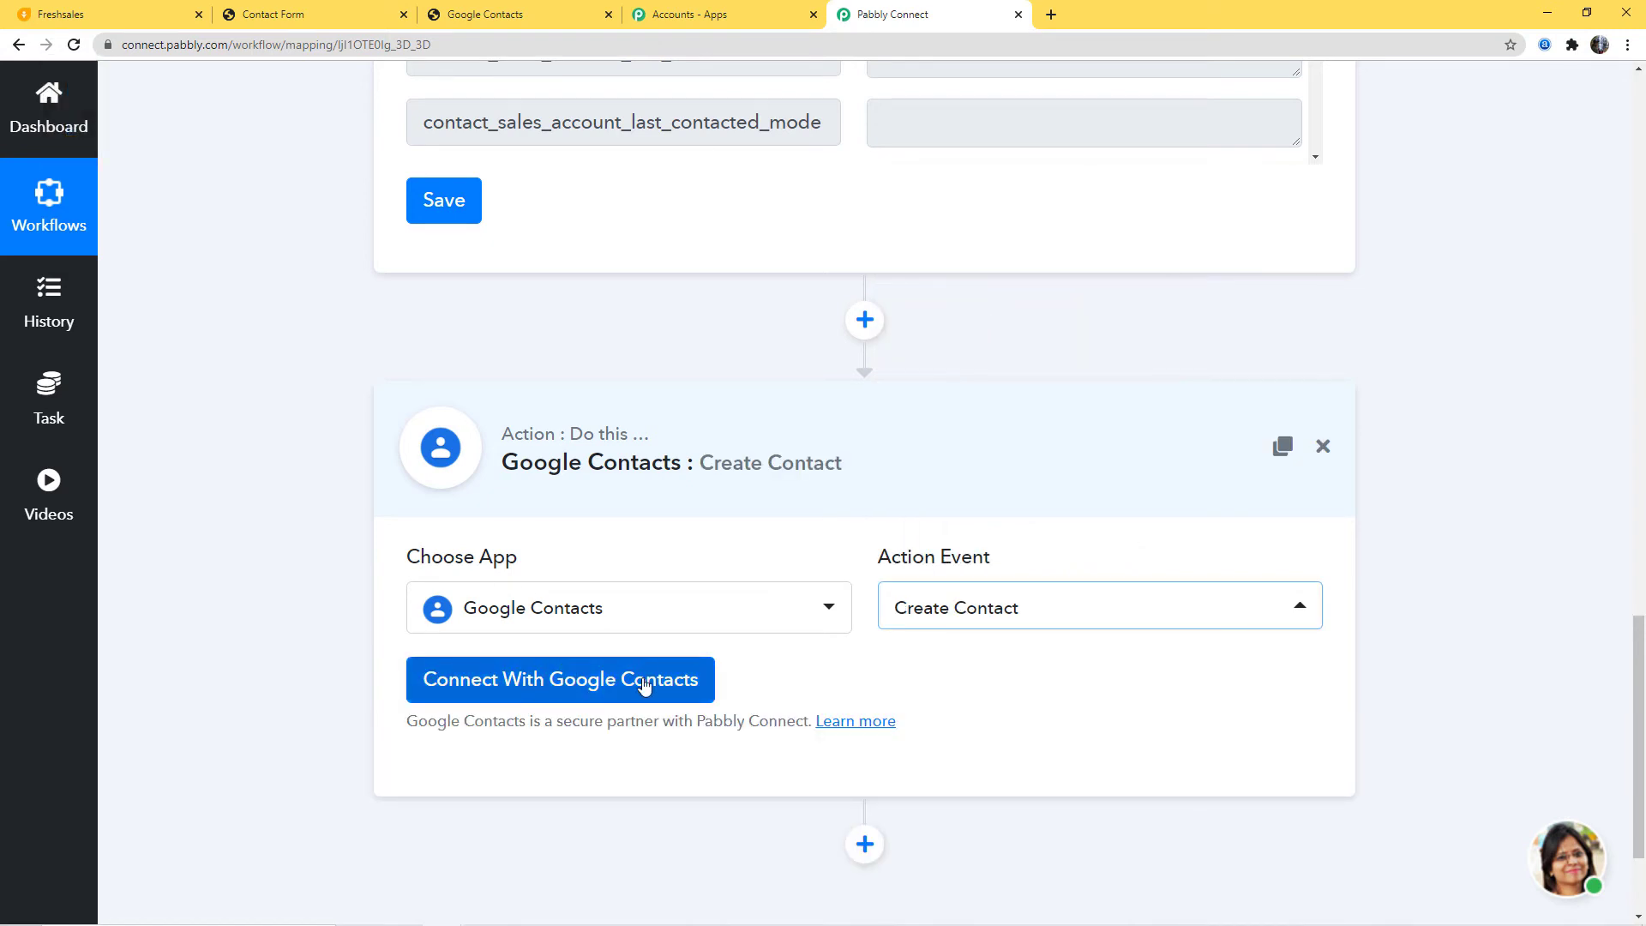
left_click(553, 682)
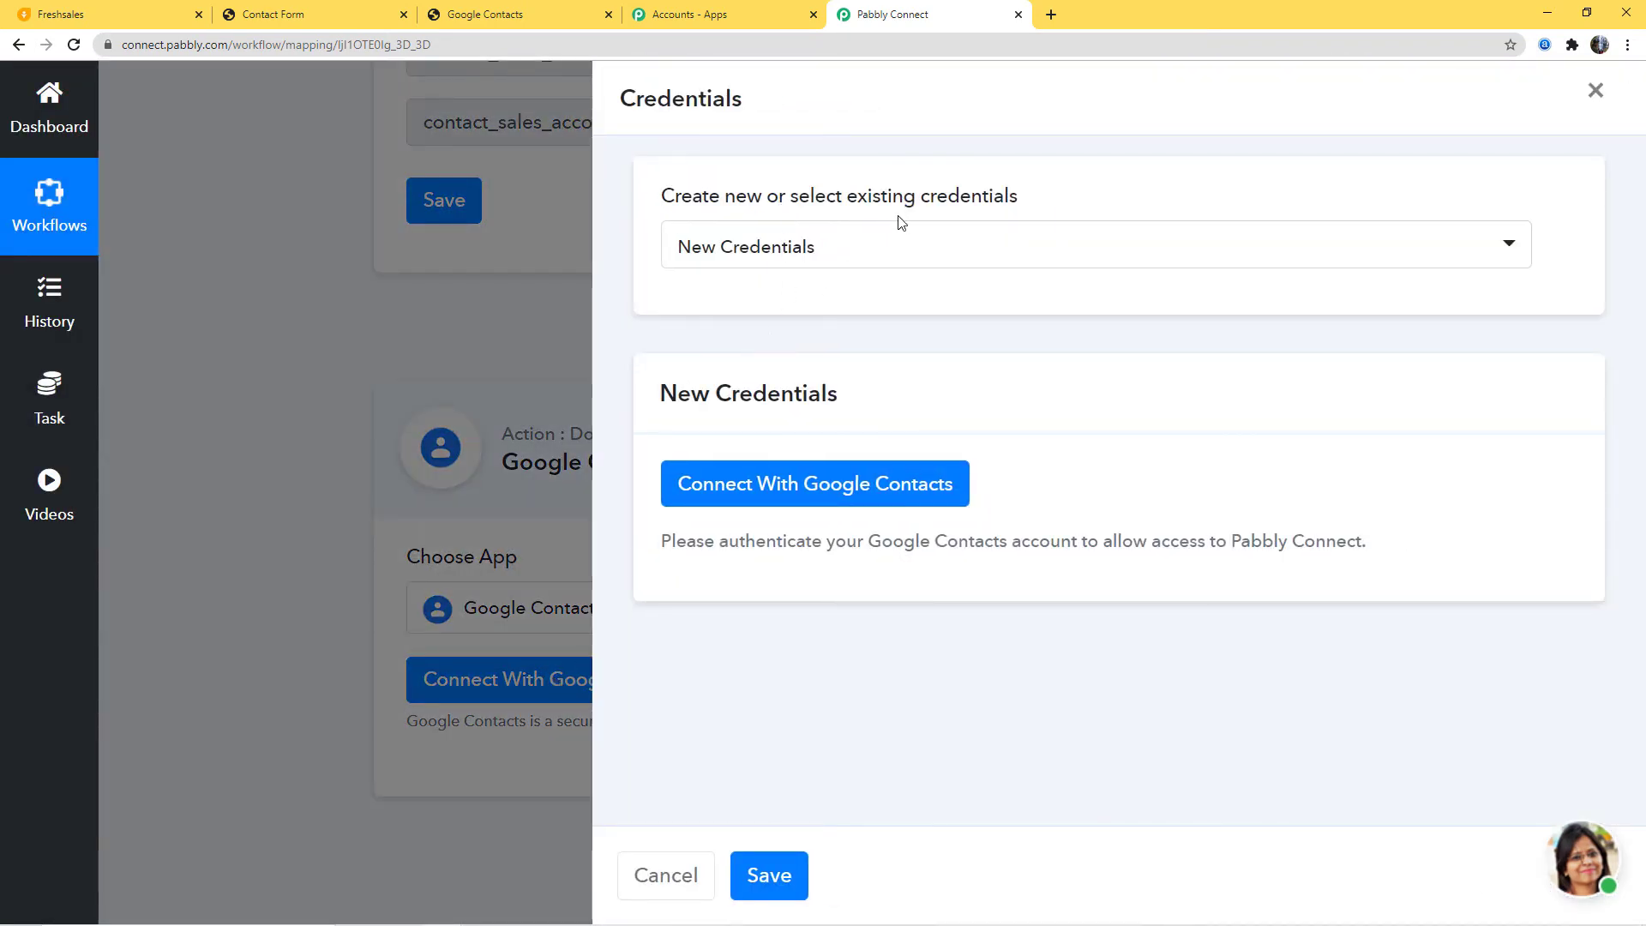
Step: Create new credentials by signing into a Google account and granting contacts access
left_click(871, 251)
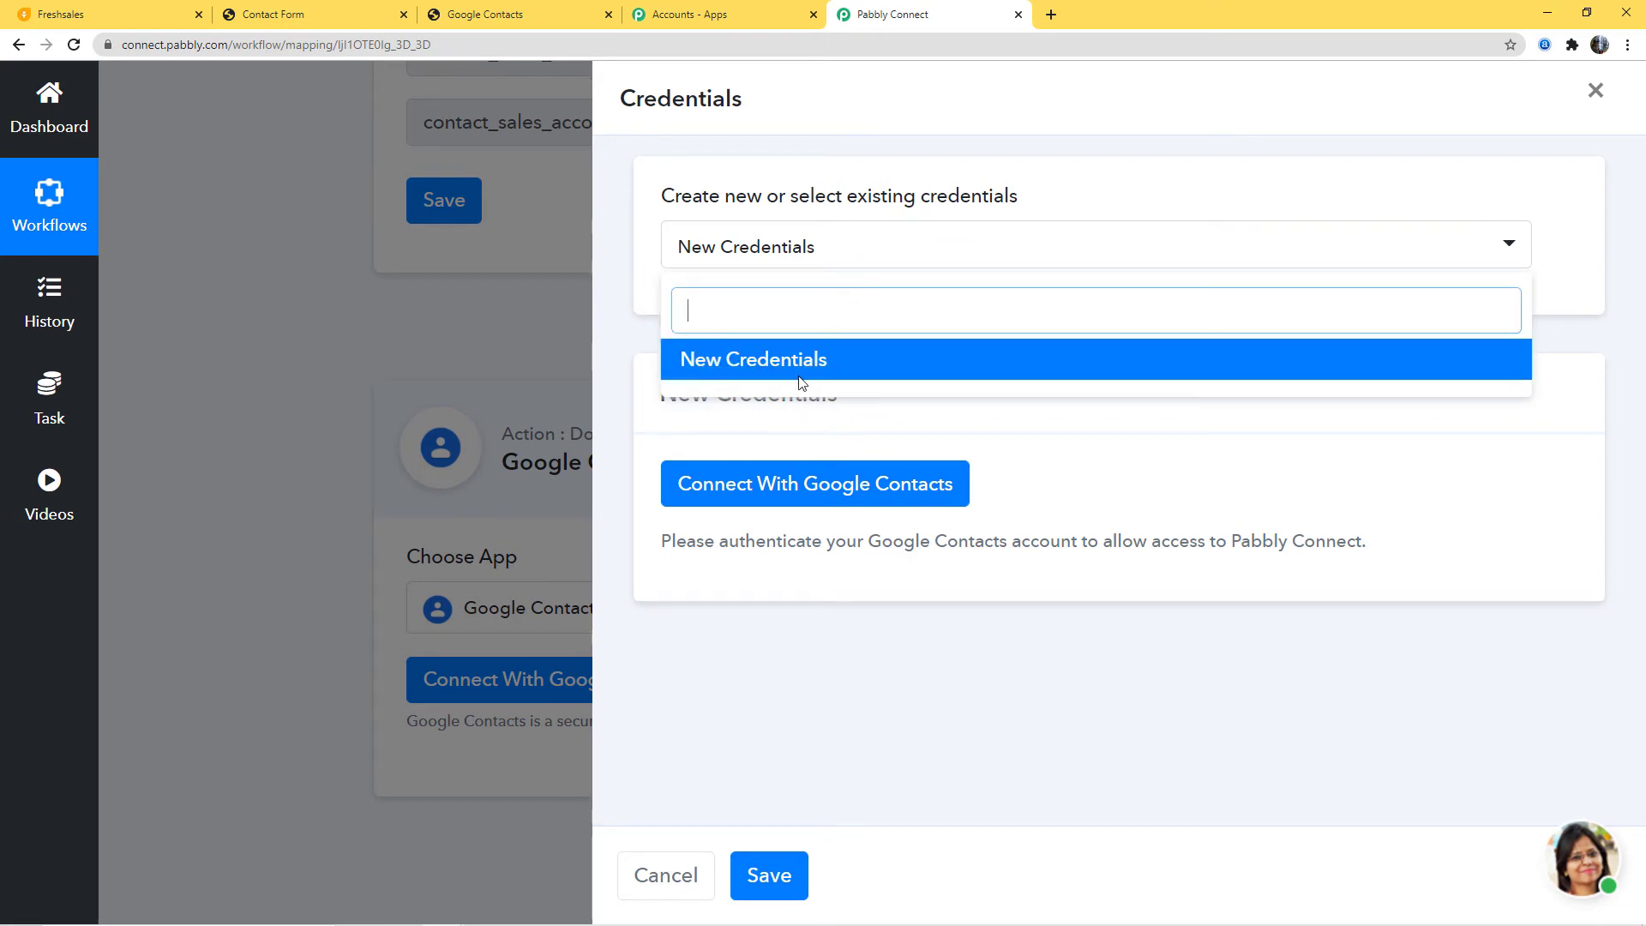
left_click(830, 362)
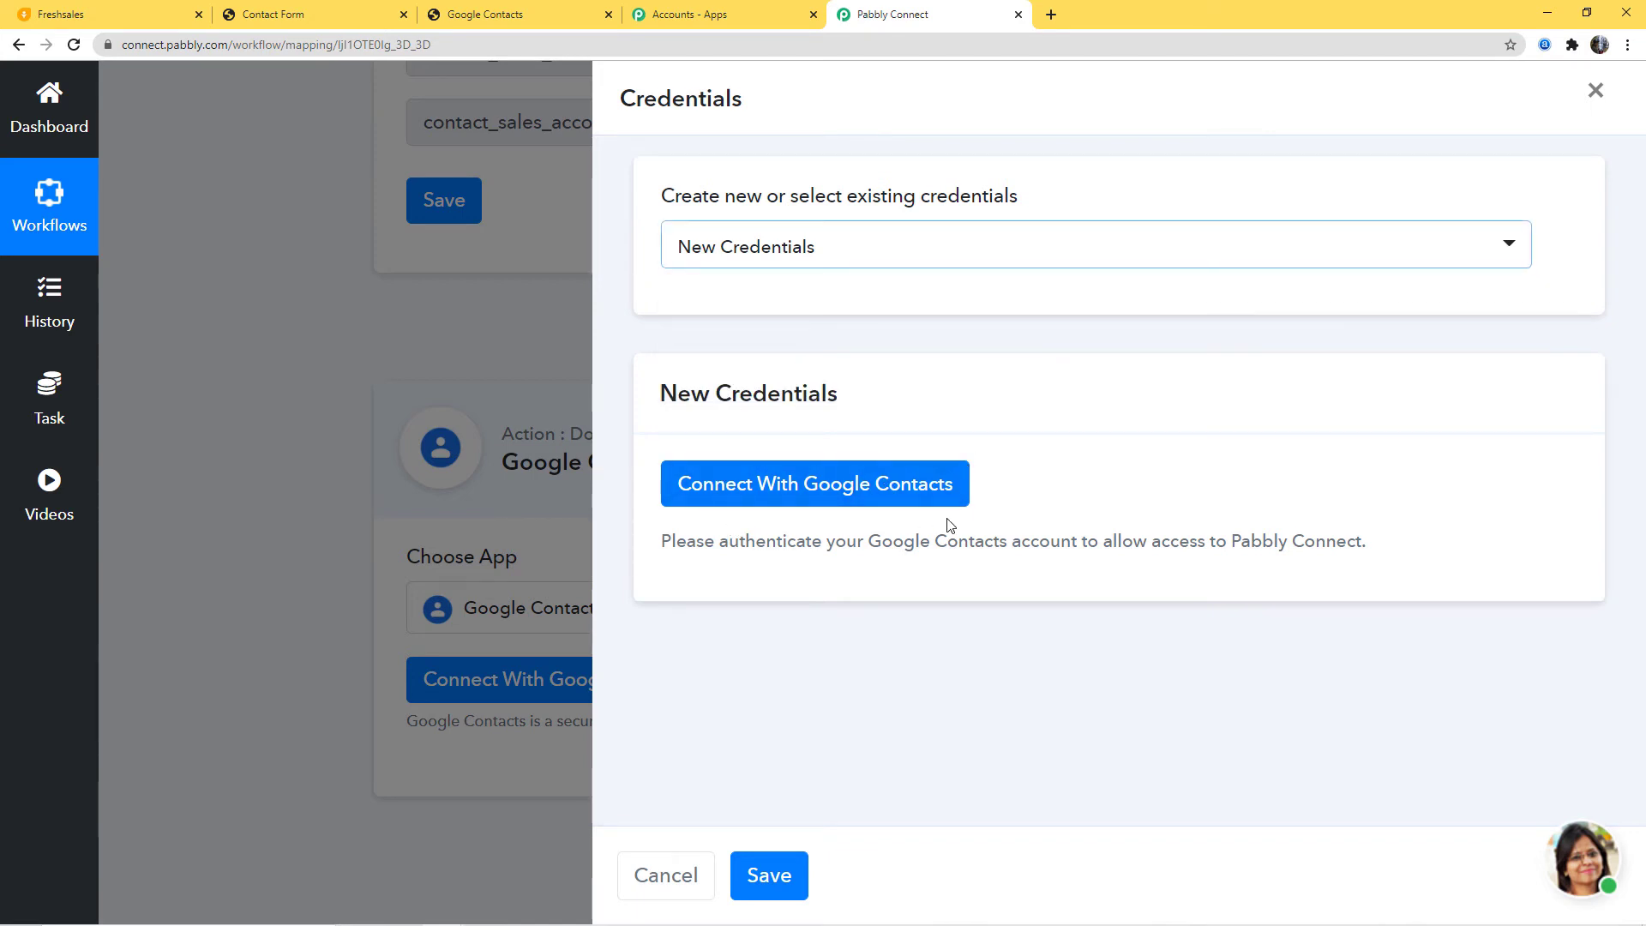
left_click(835, 489)
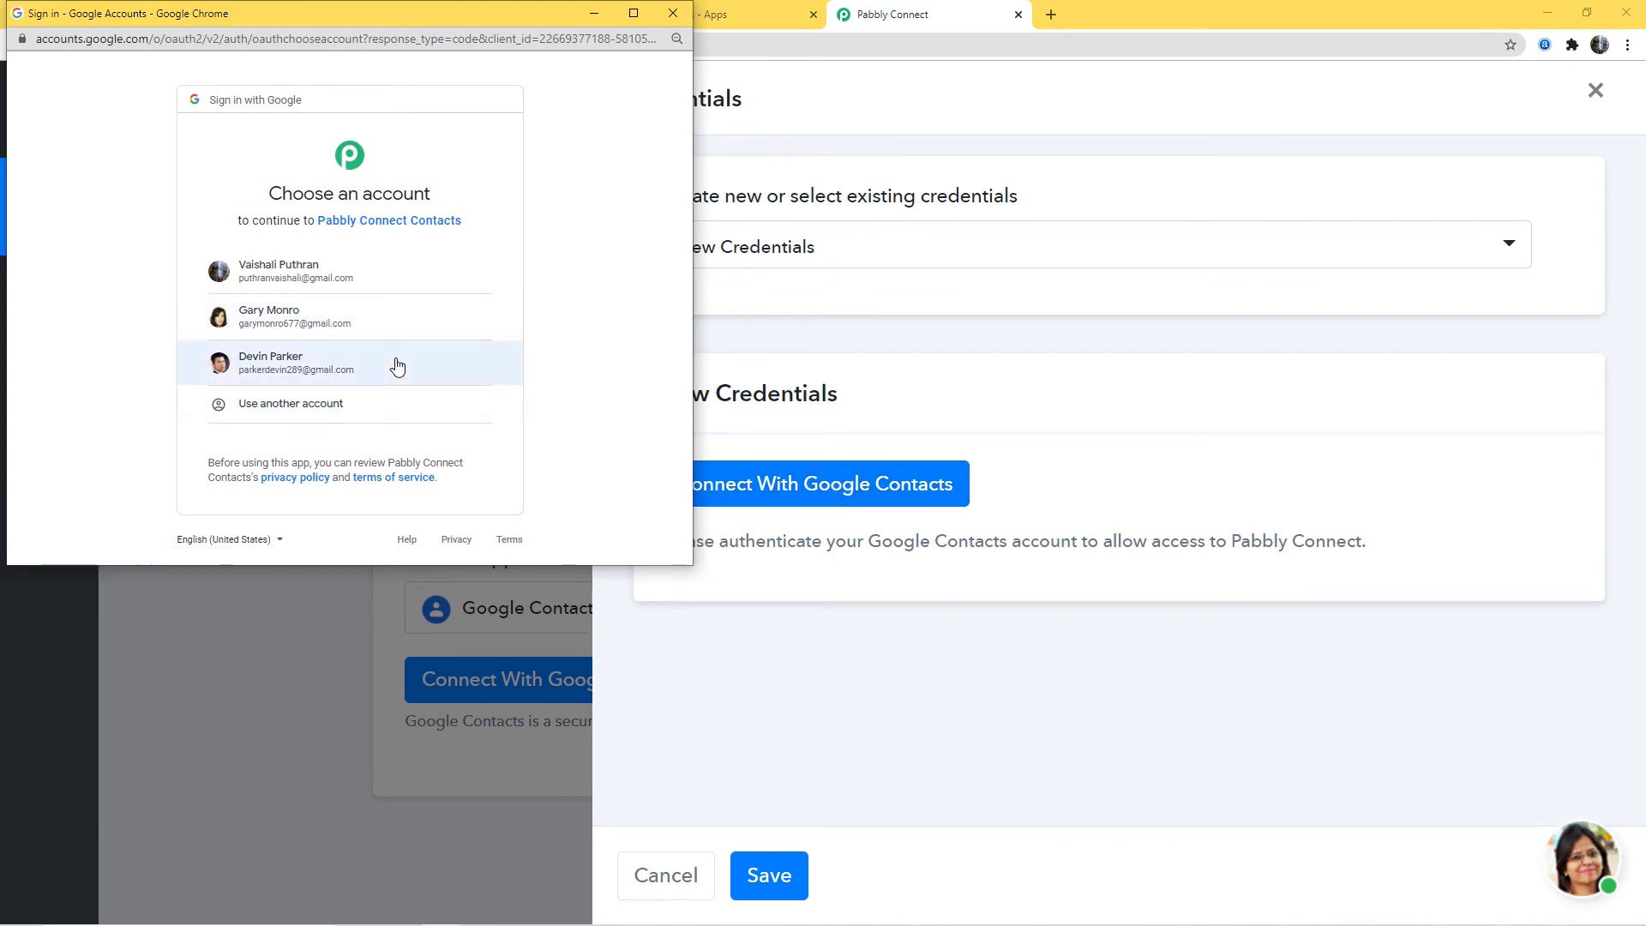
left_click(296, 325)
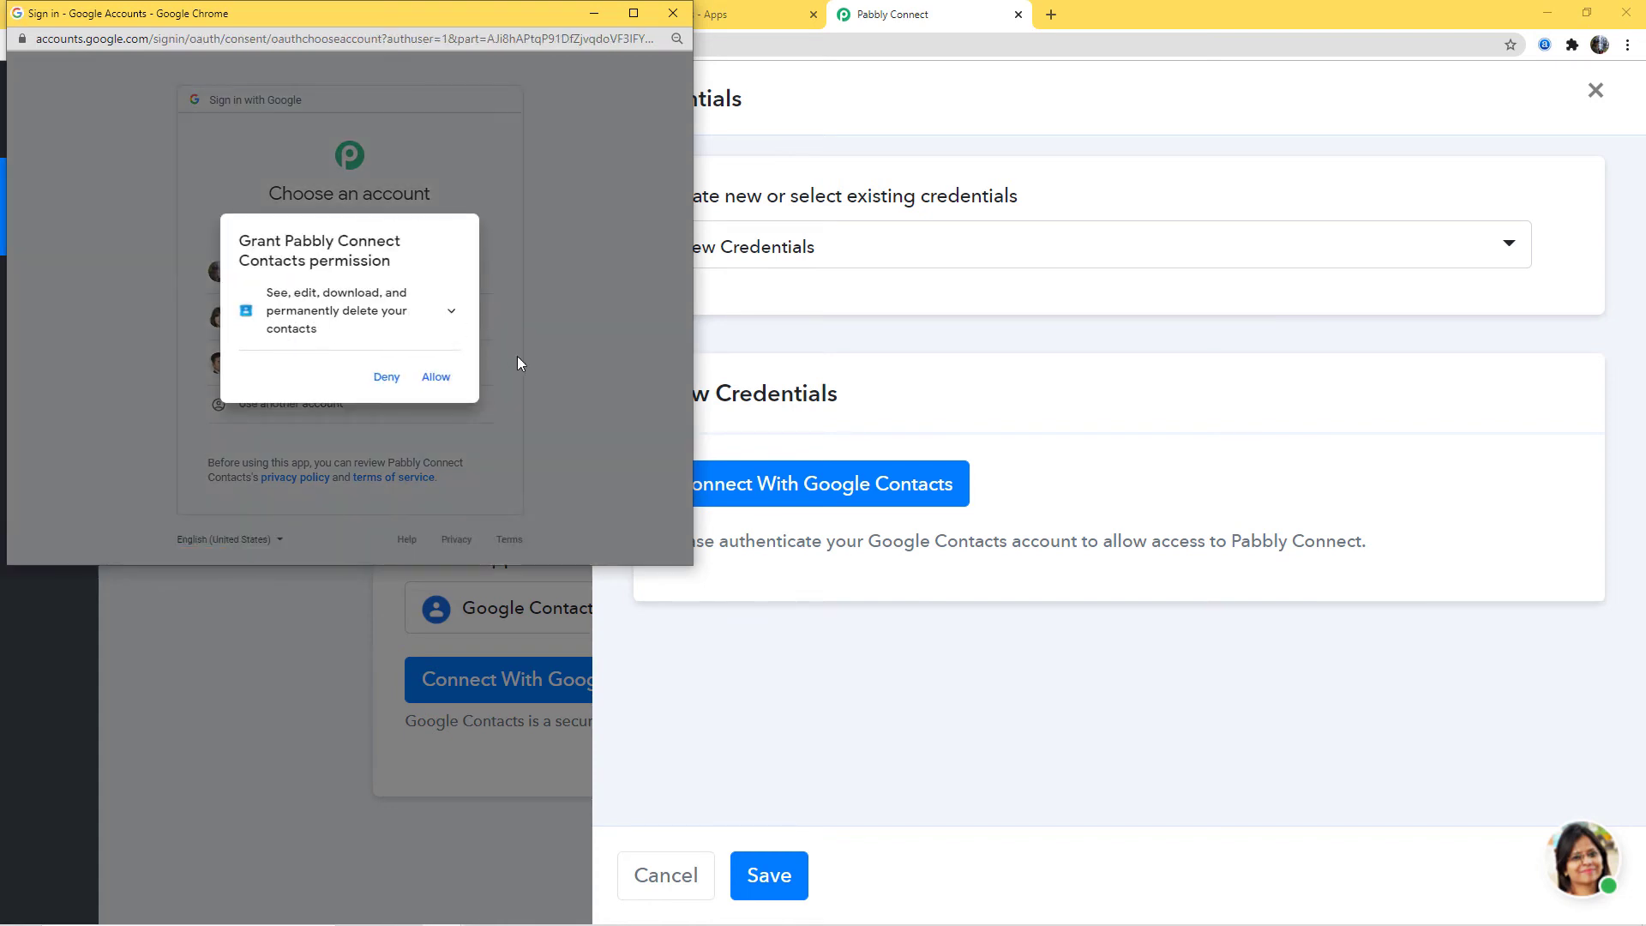
left_click(435, 377)
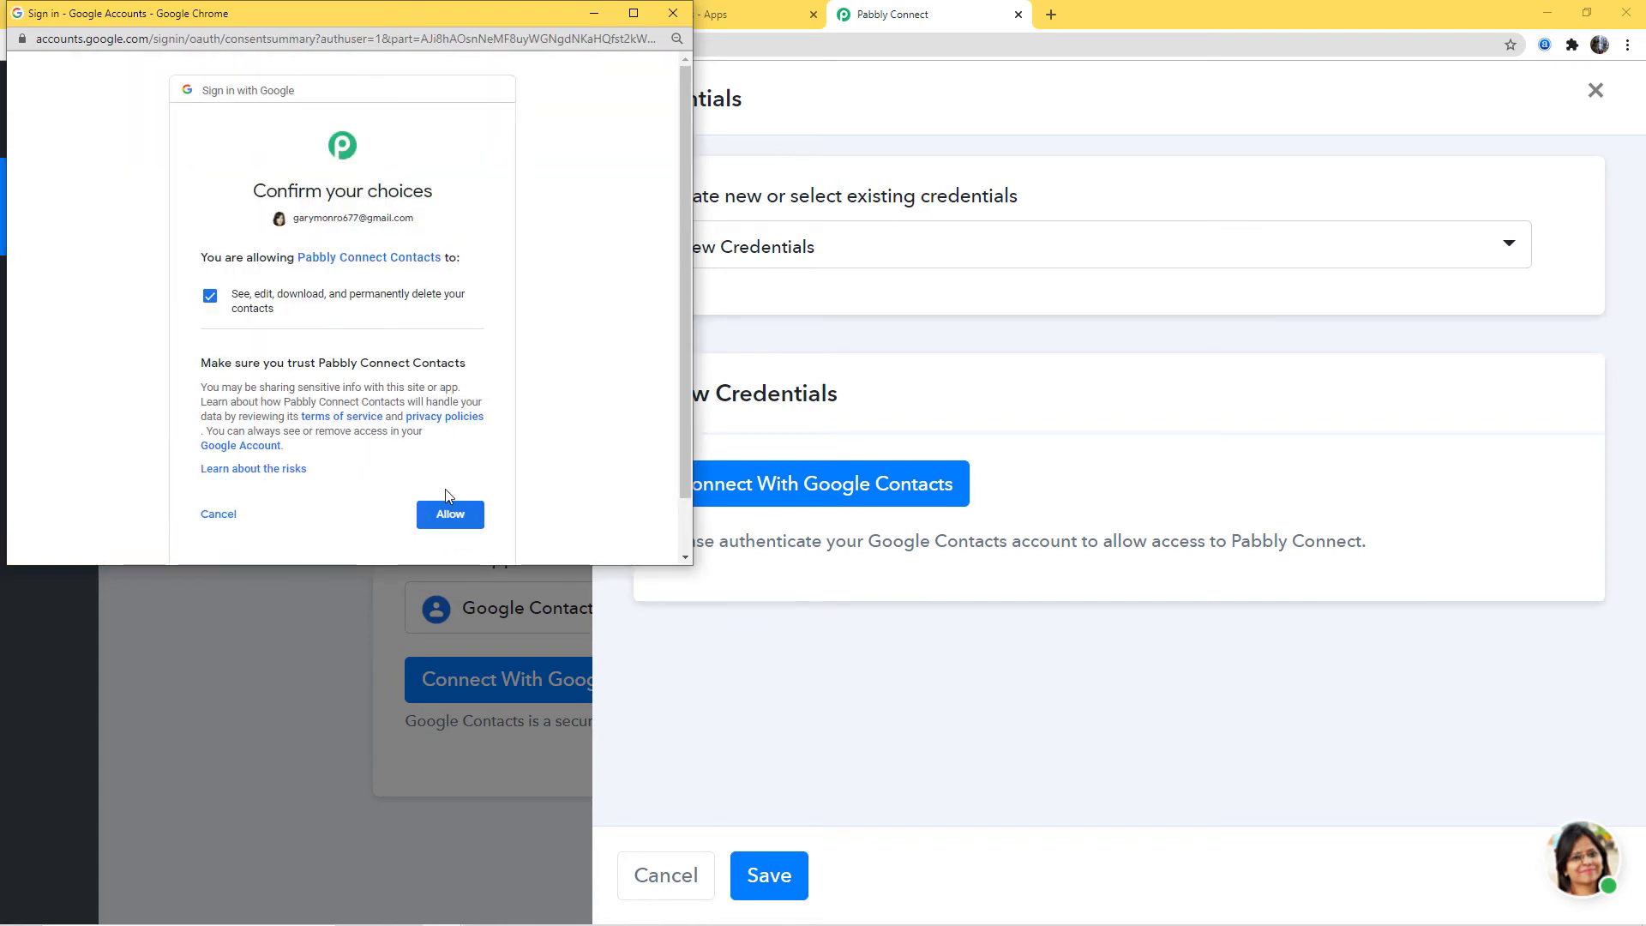
left_click(445, 513)
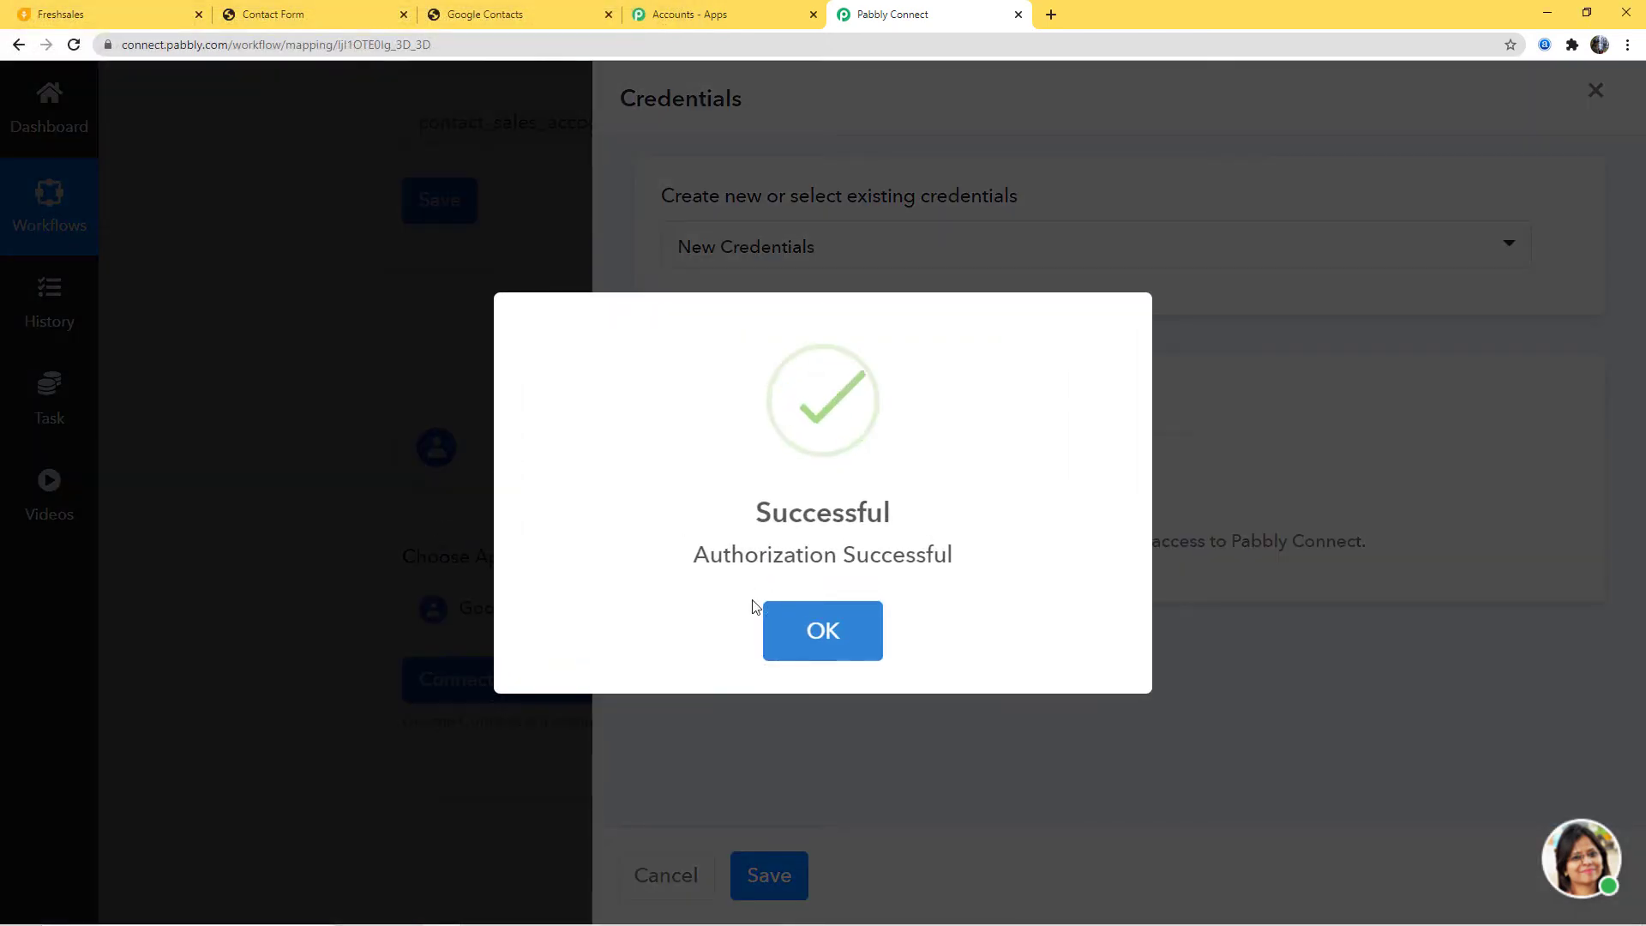
left_click(839, 631)
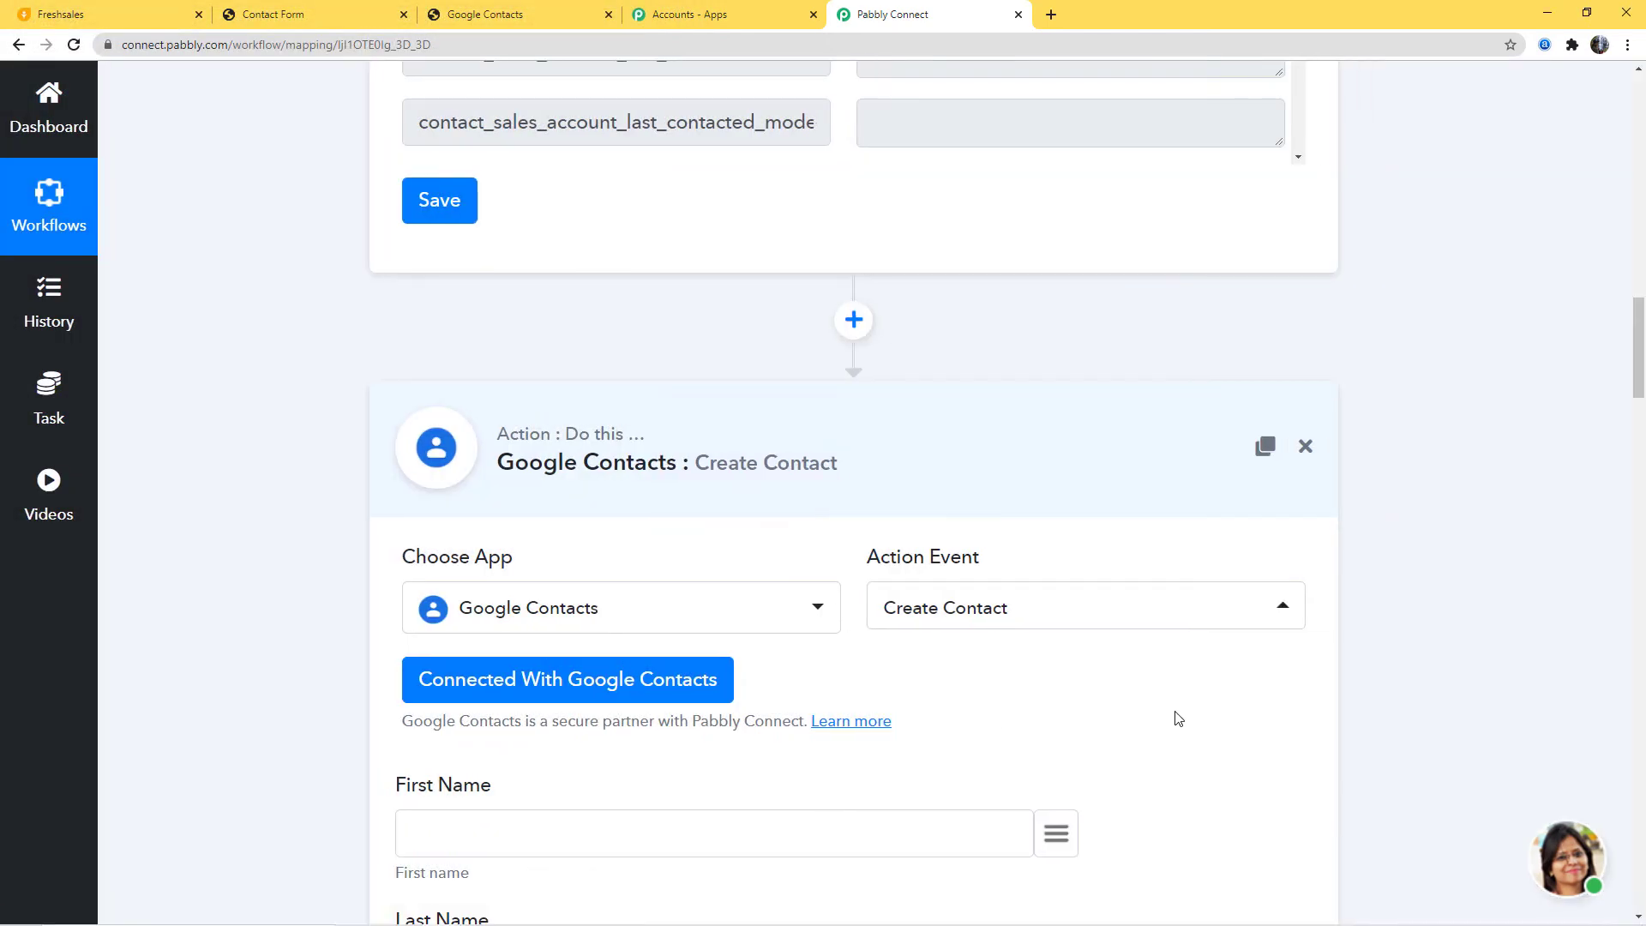
Step: Map First Name and Last Name to the trigger's contact_first_name and contact_last_name
scroll(1175, 717, "down", 7)
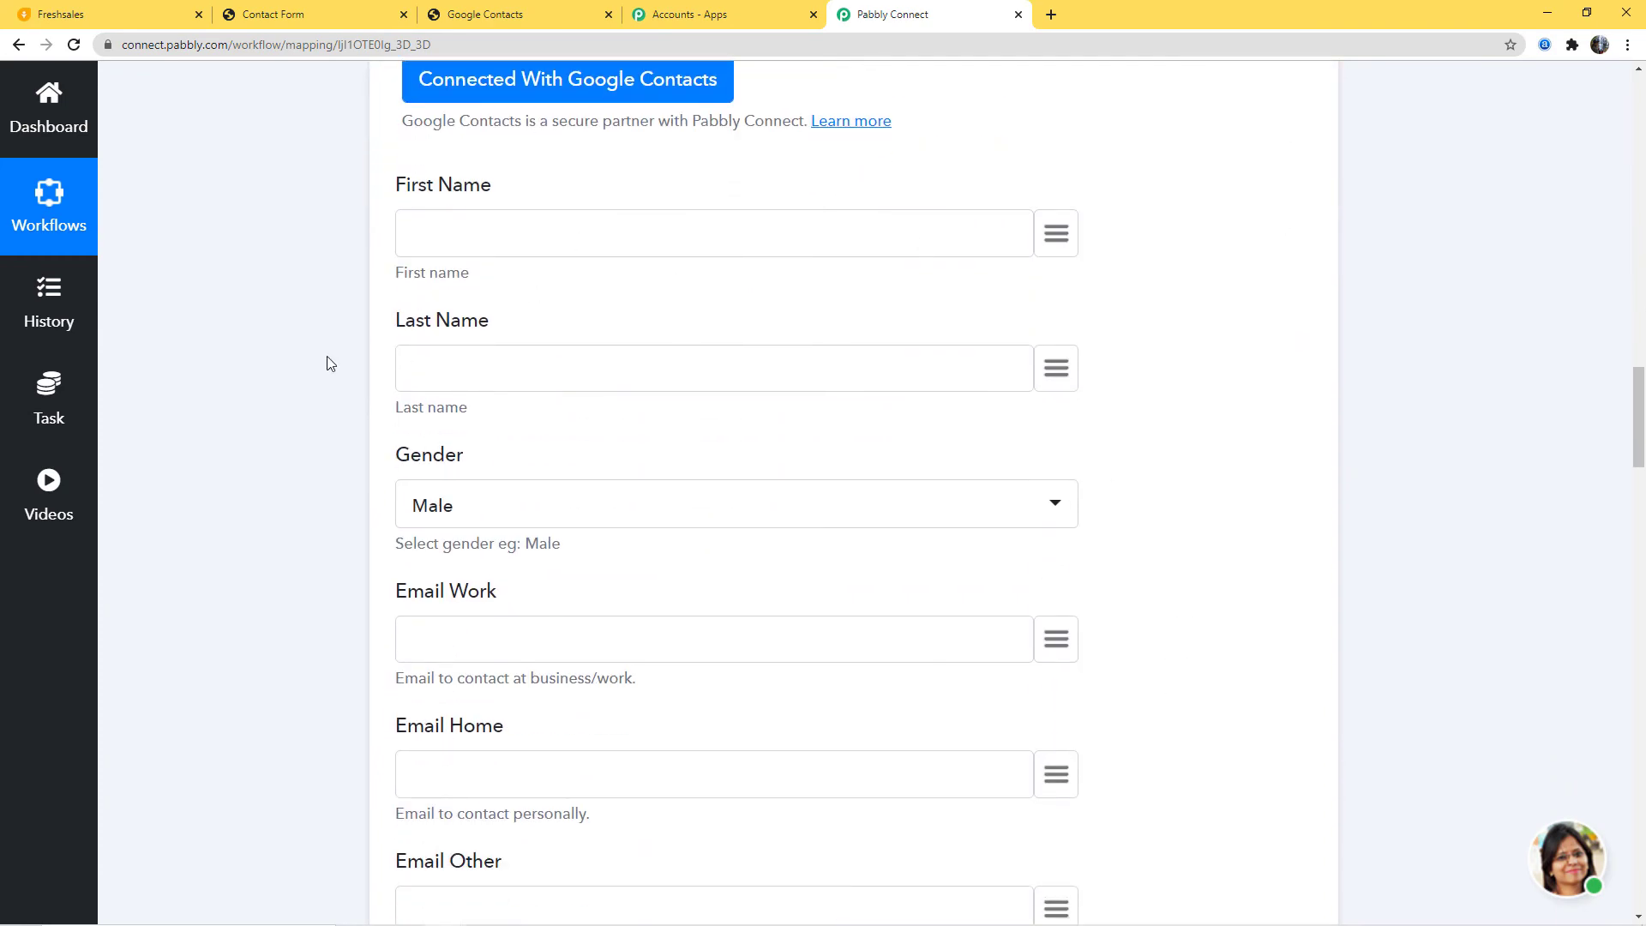
scroll(1423, 666, "up", 11)
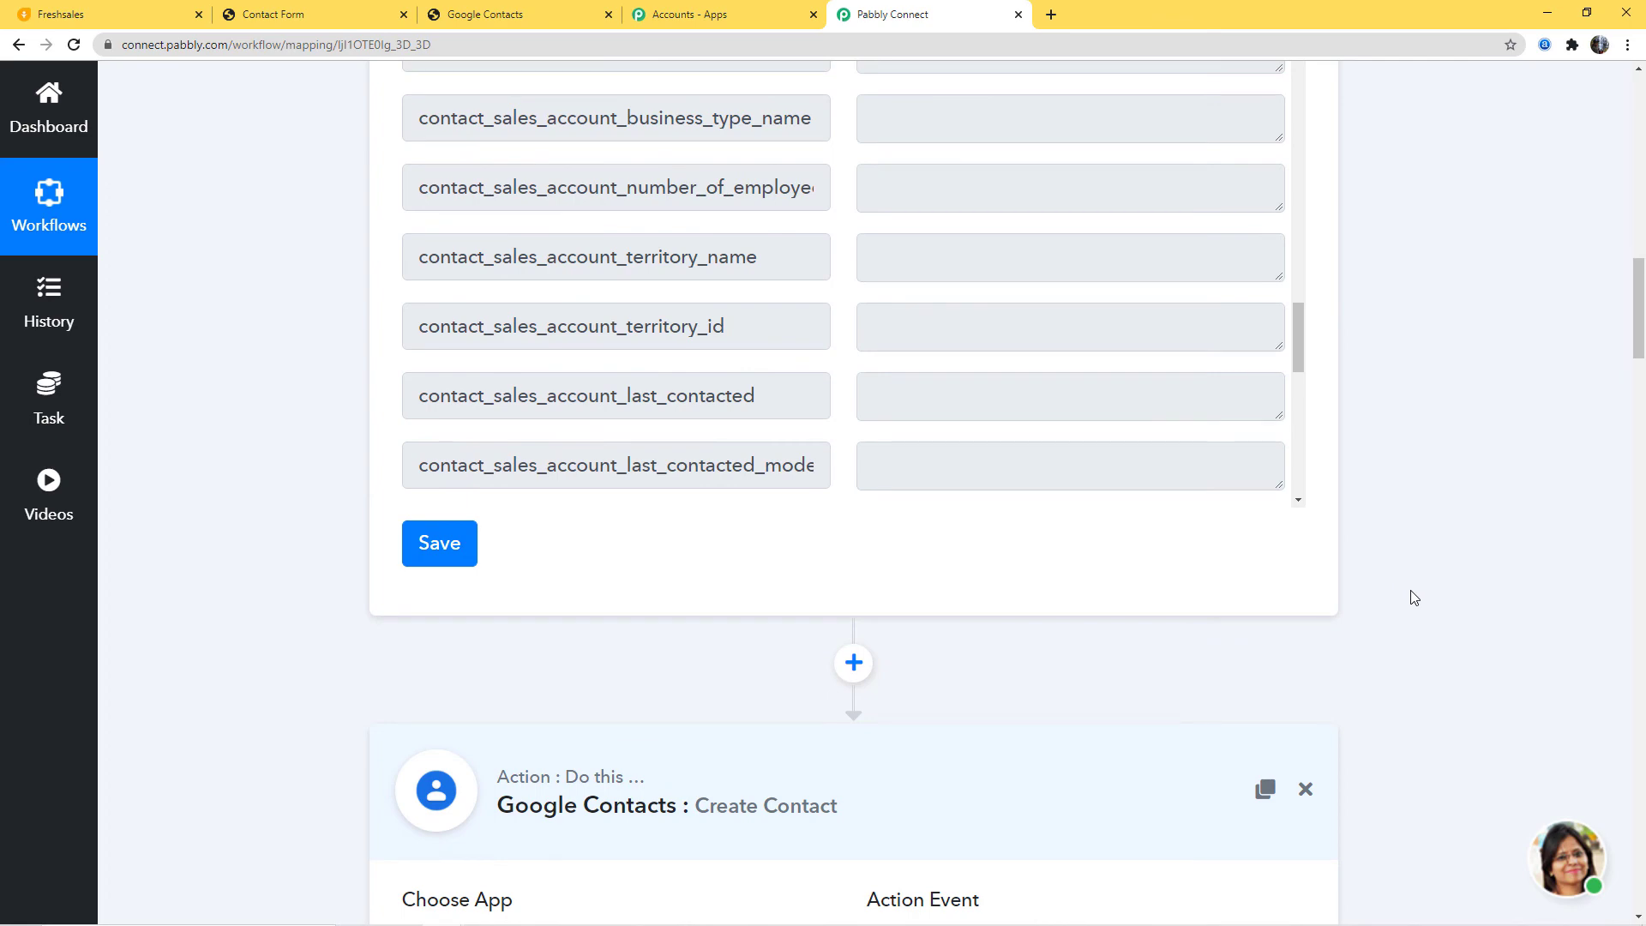
scroll(1410, 596, "down", 2)
scroll(1413, 596, "down", 5)
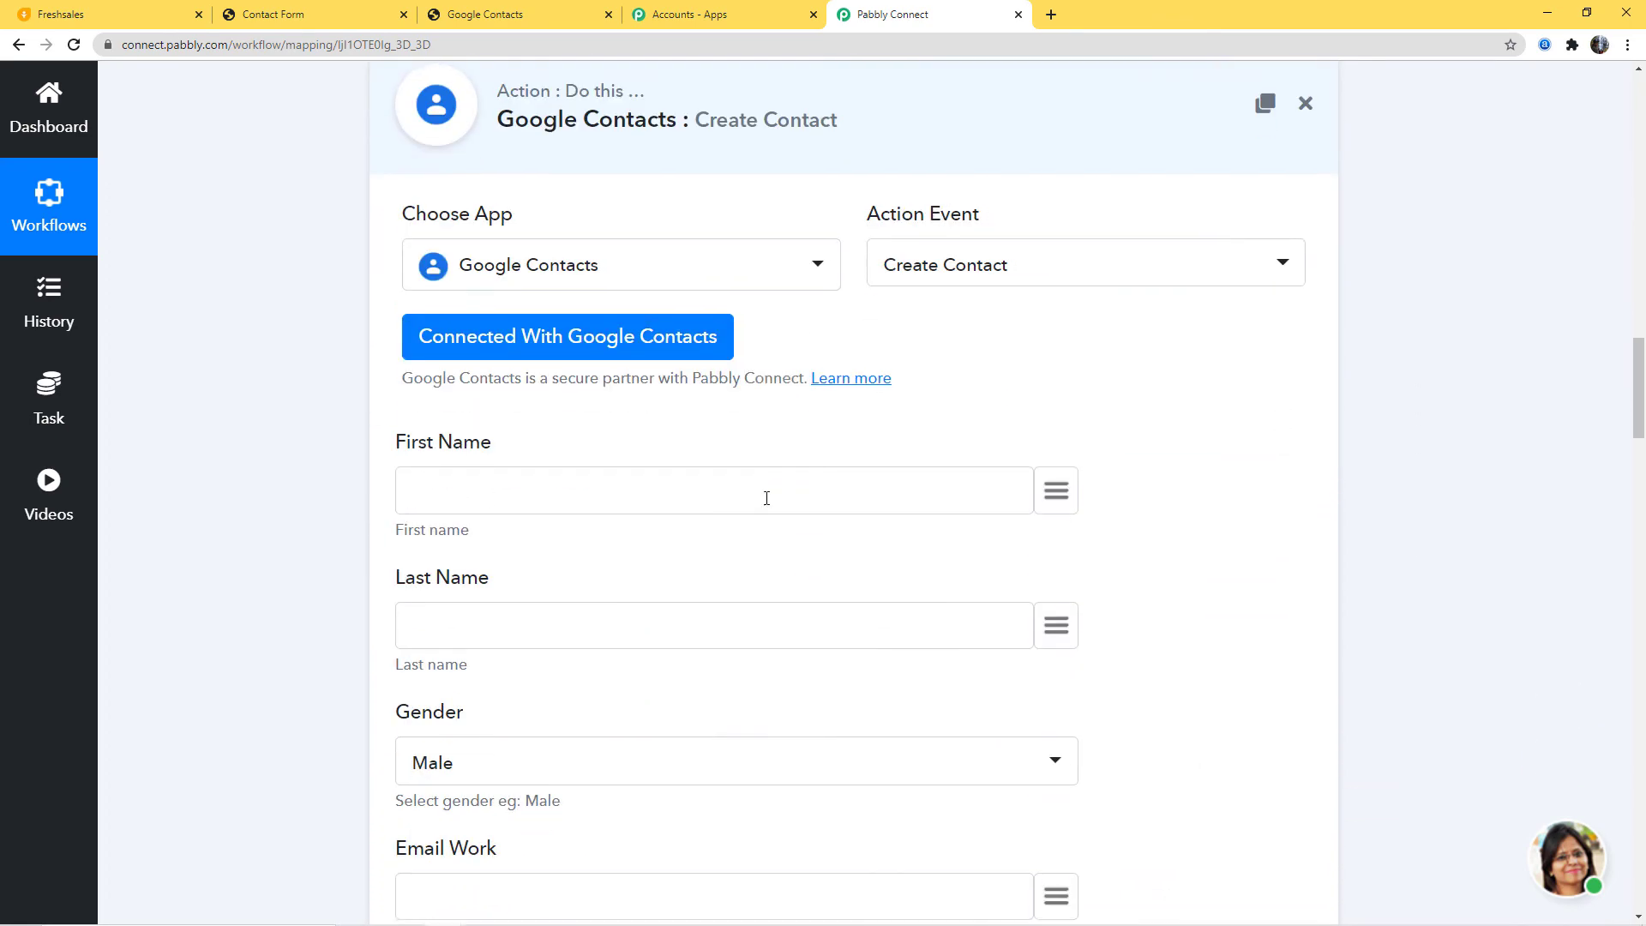
left_click(1055, 496)
type("fir")
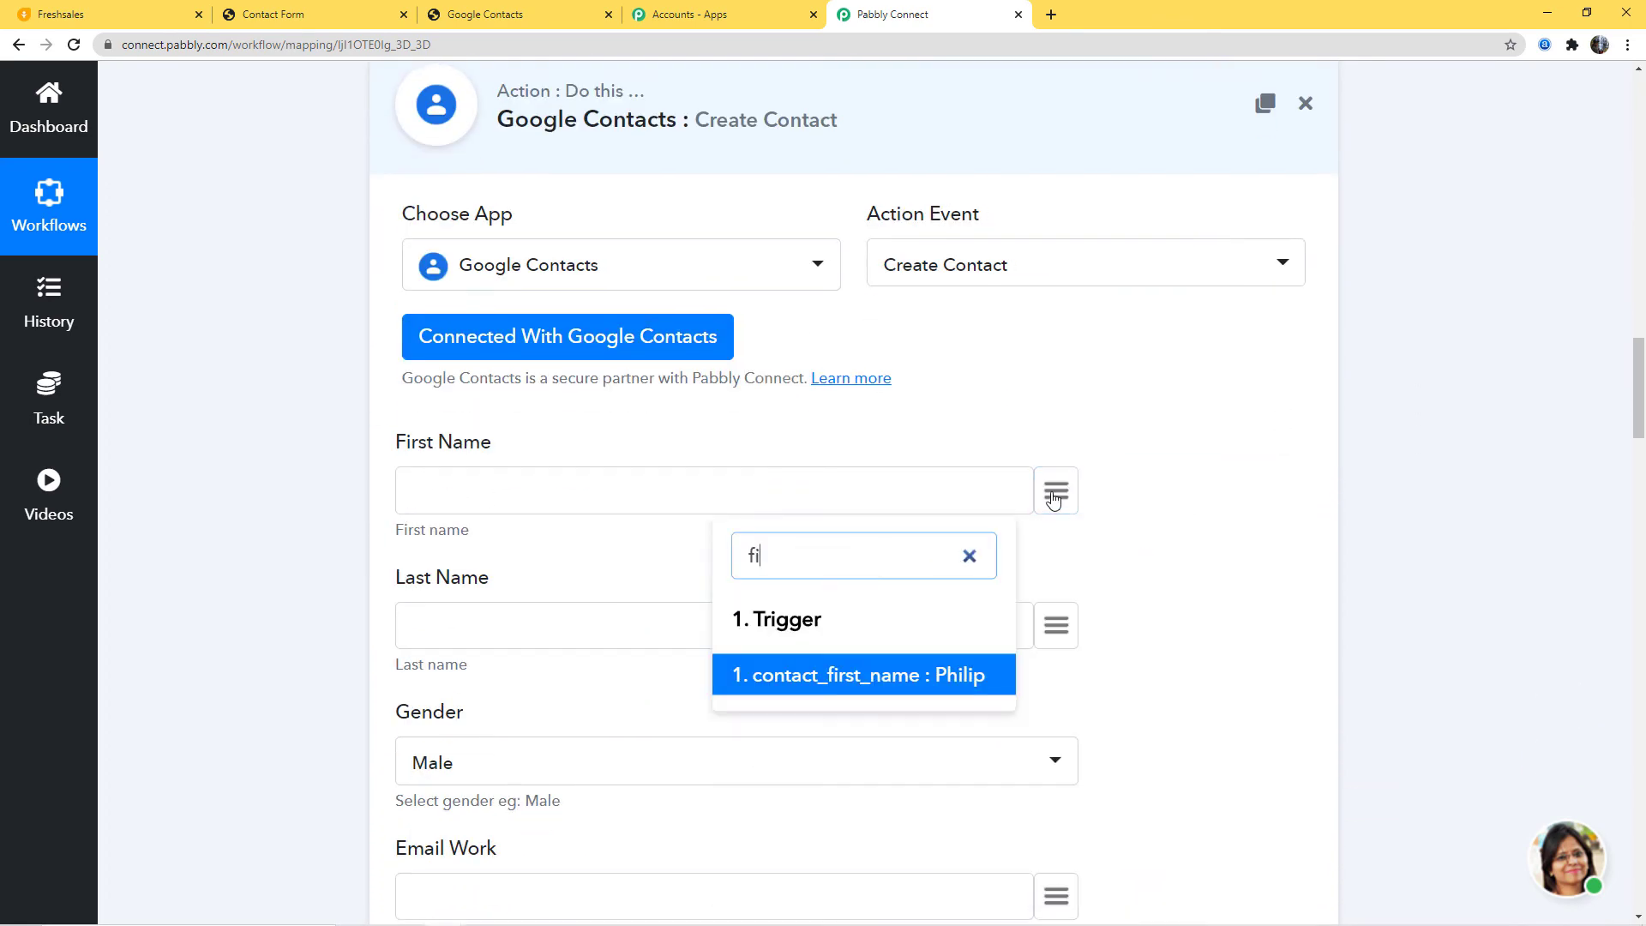
left_click(986, 671)
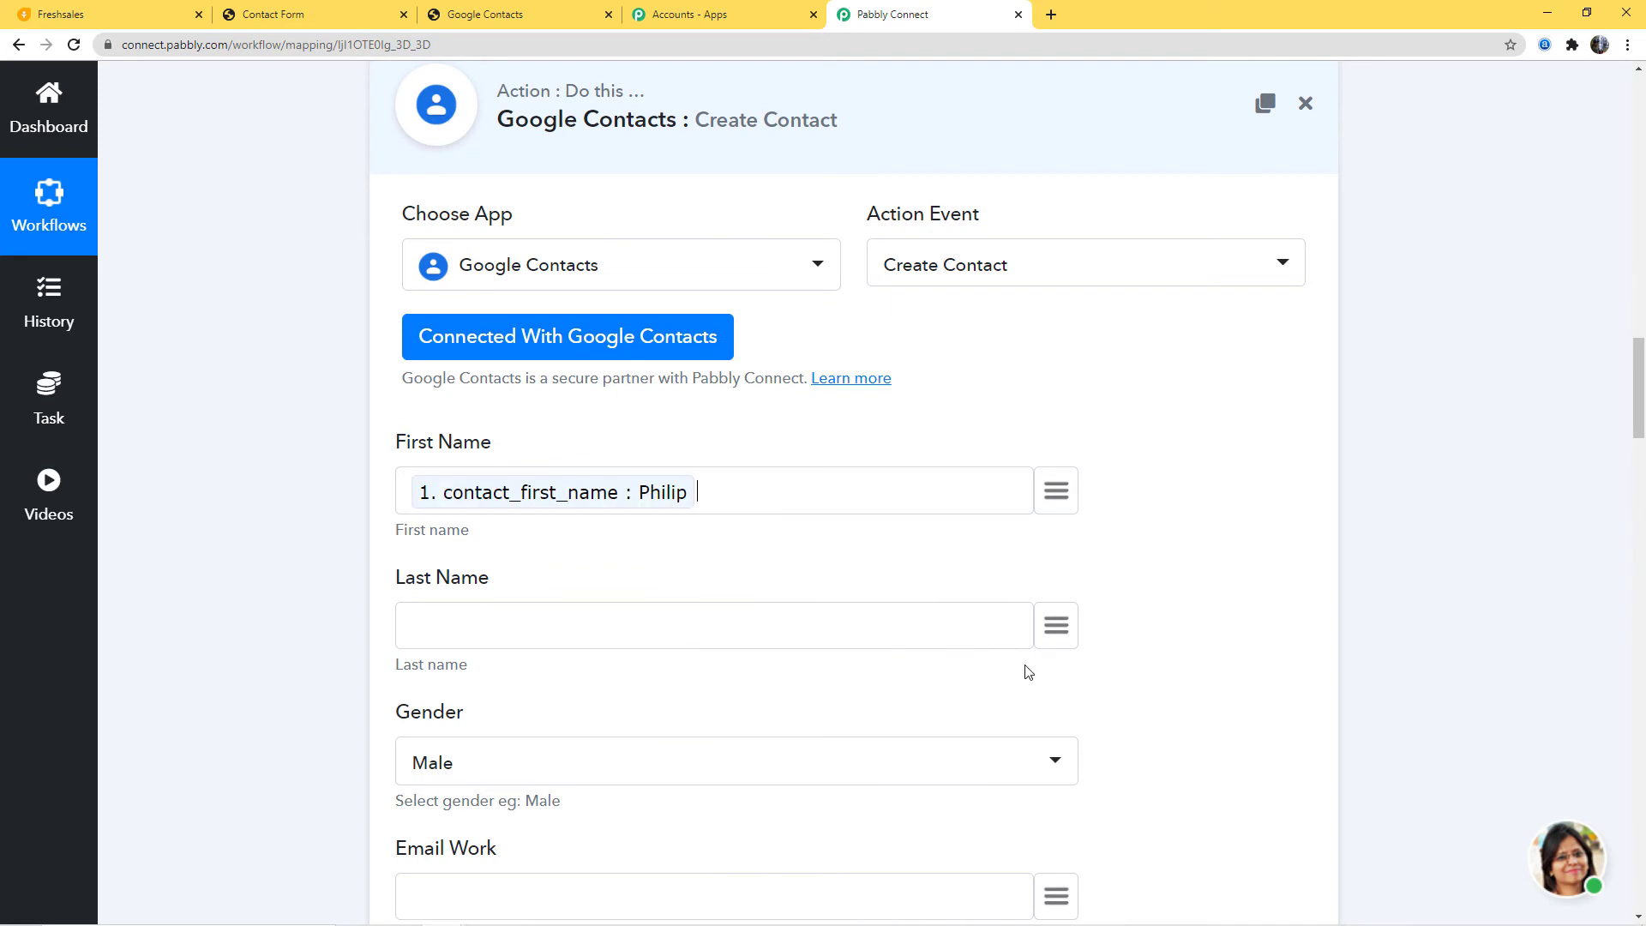
left_click(1056, 625)
type("last")
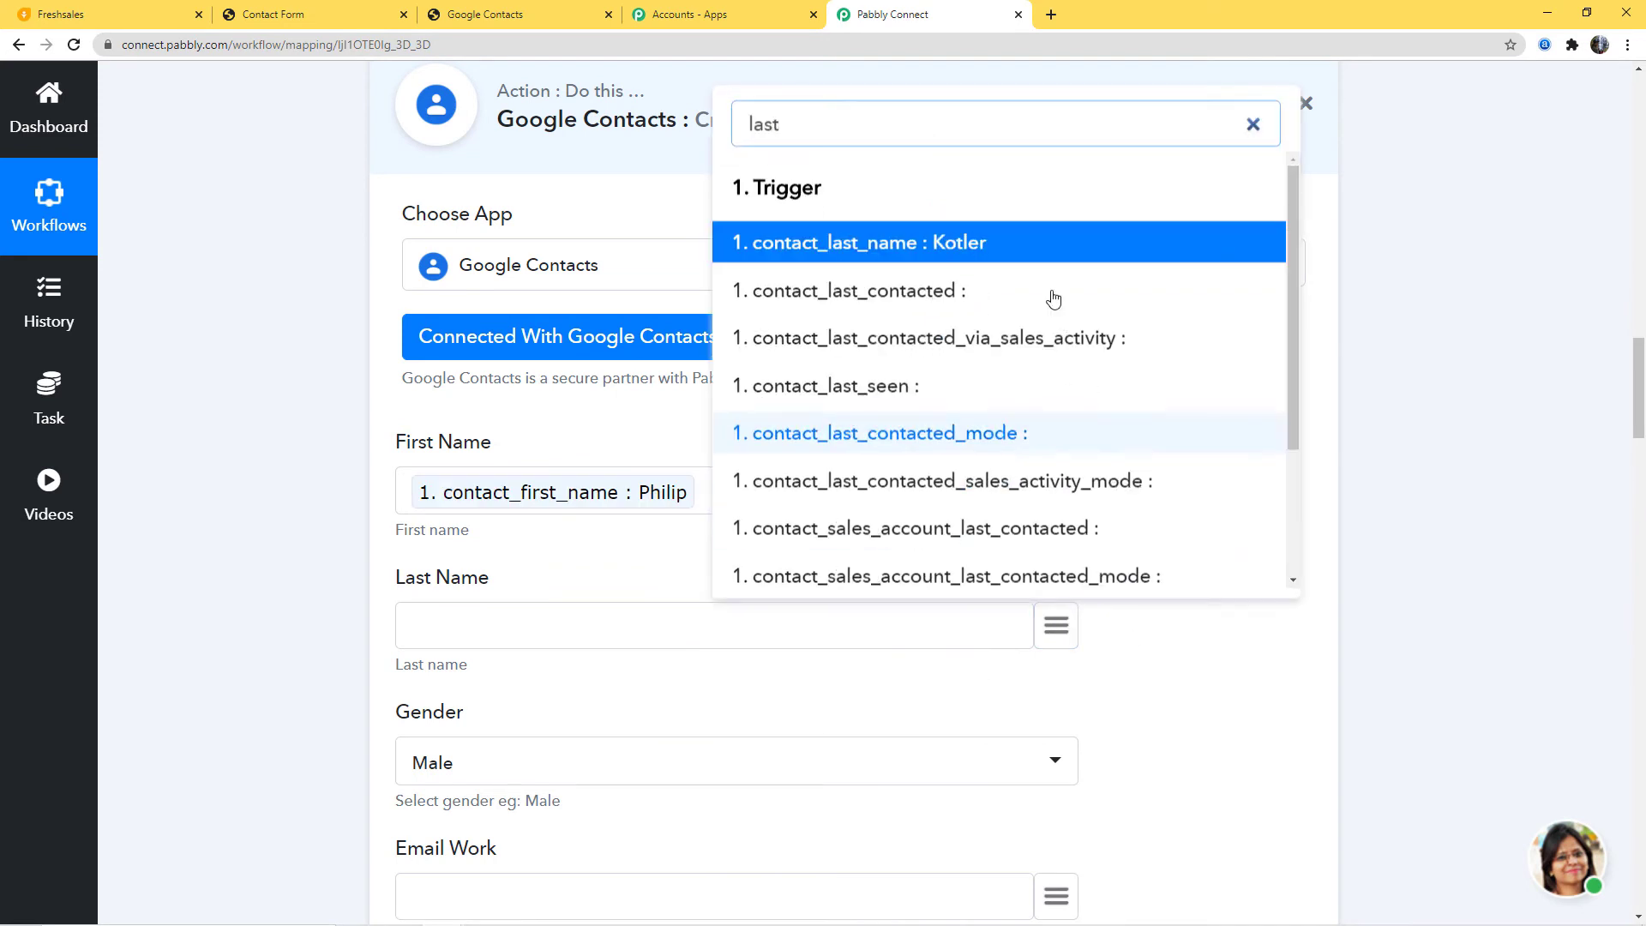
left_click(852, 243)
Step: Map Email Work to contact_email and the mobile phone to contact_mobile_number
scroll(638, 470, "down", 3)
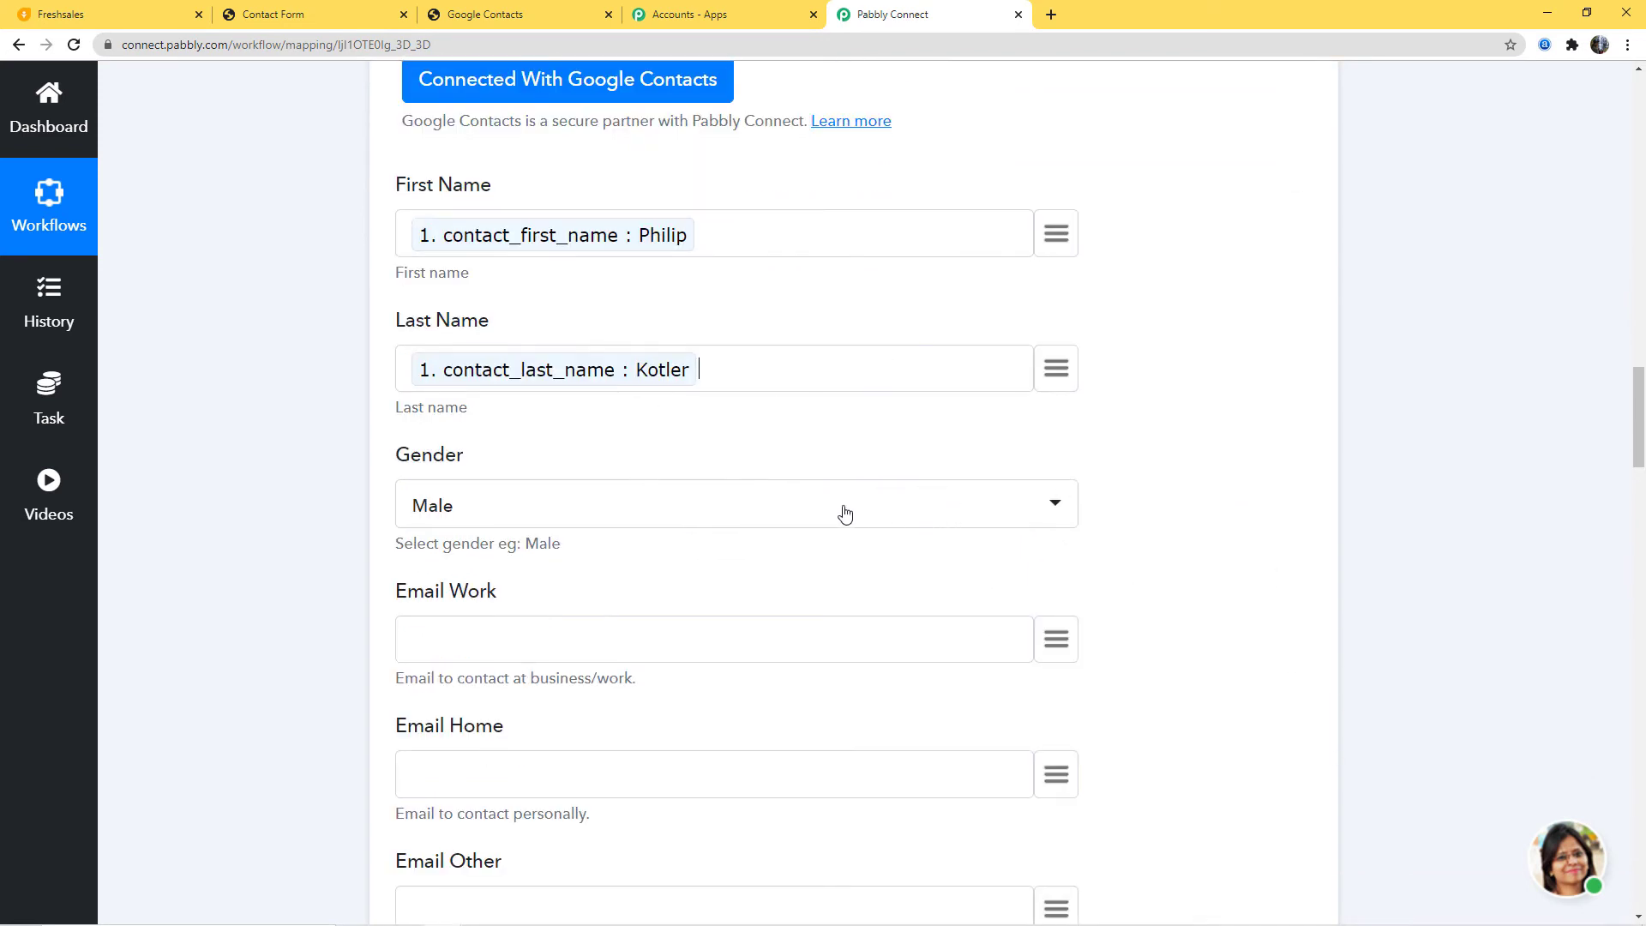
scroll(848, 554, "down", 2)
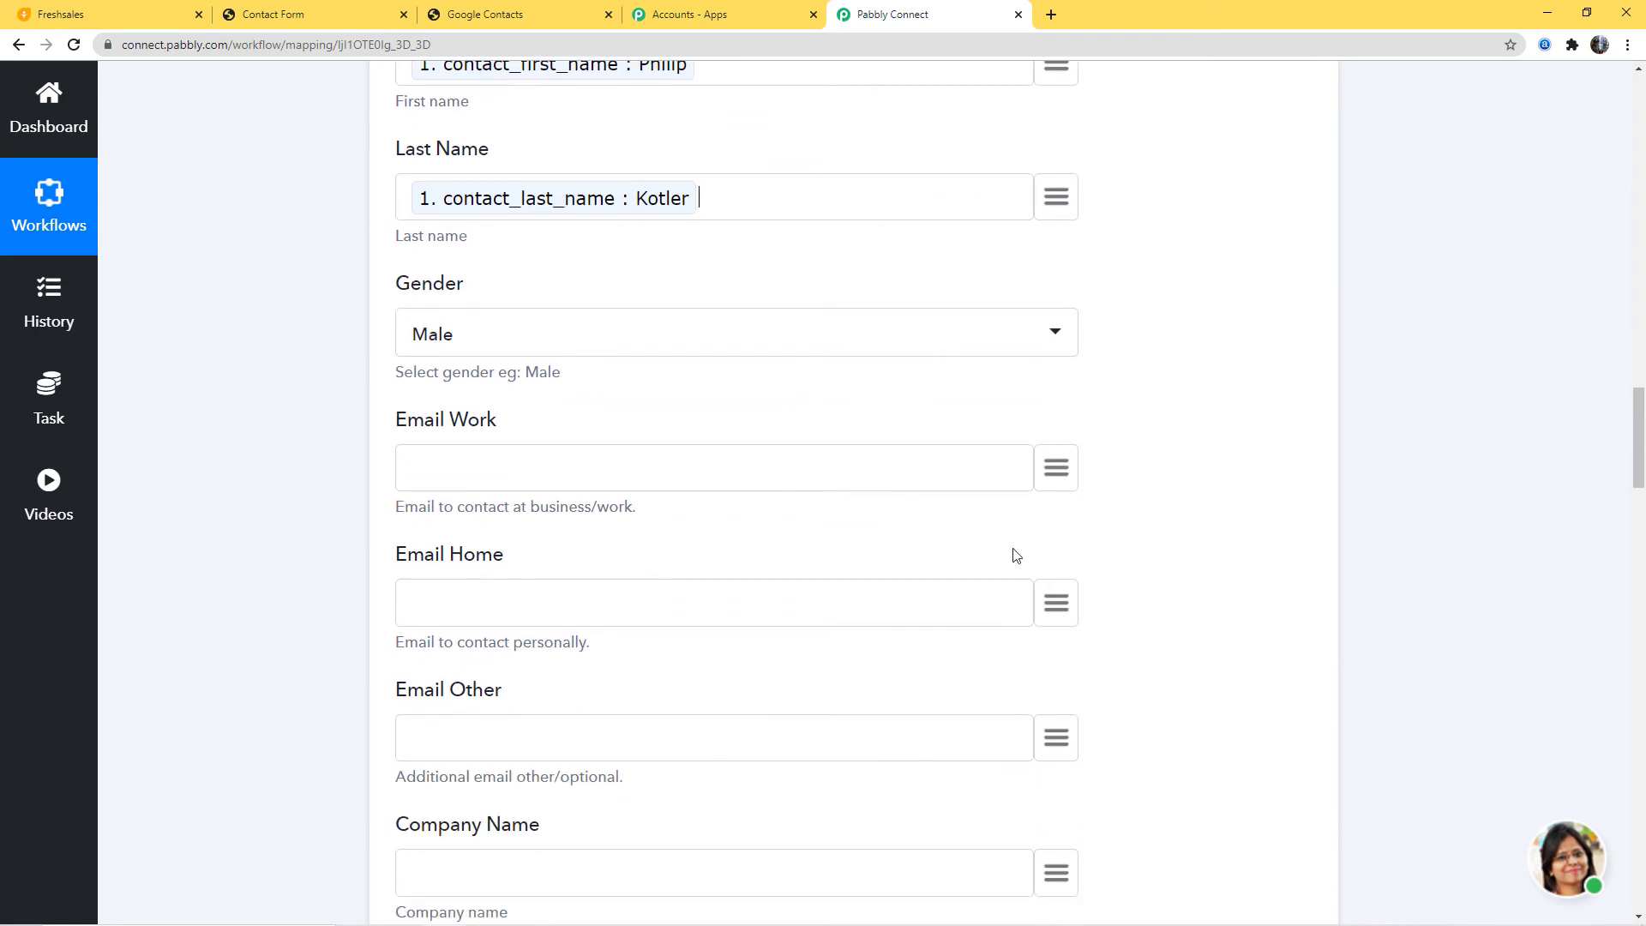
left_click(1060, 474)
type("em")
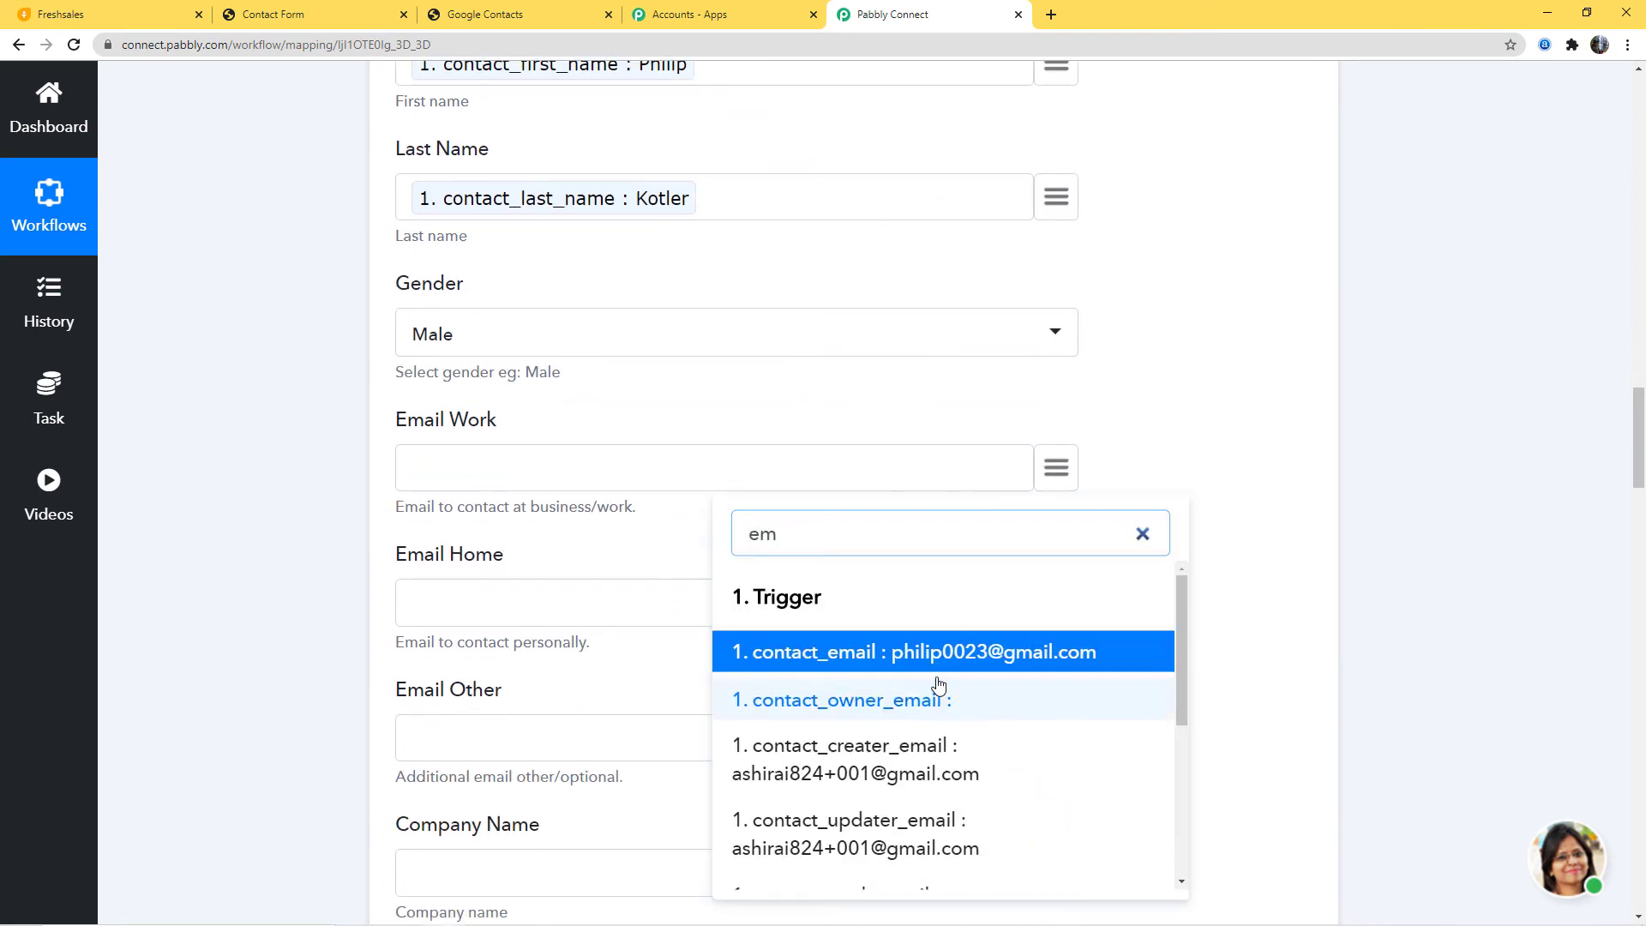
left_click(1001, 649)
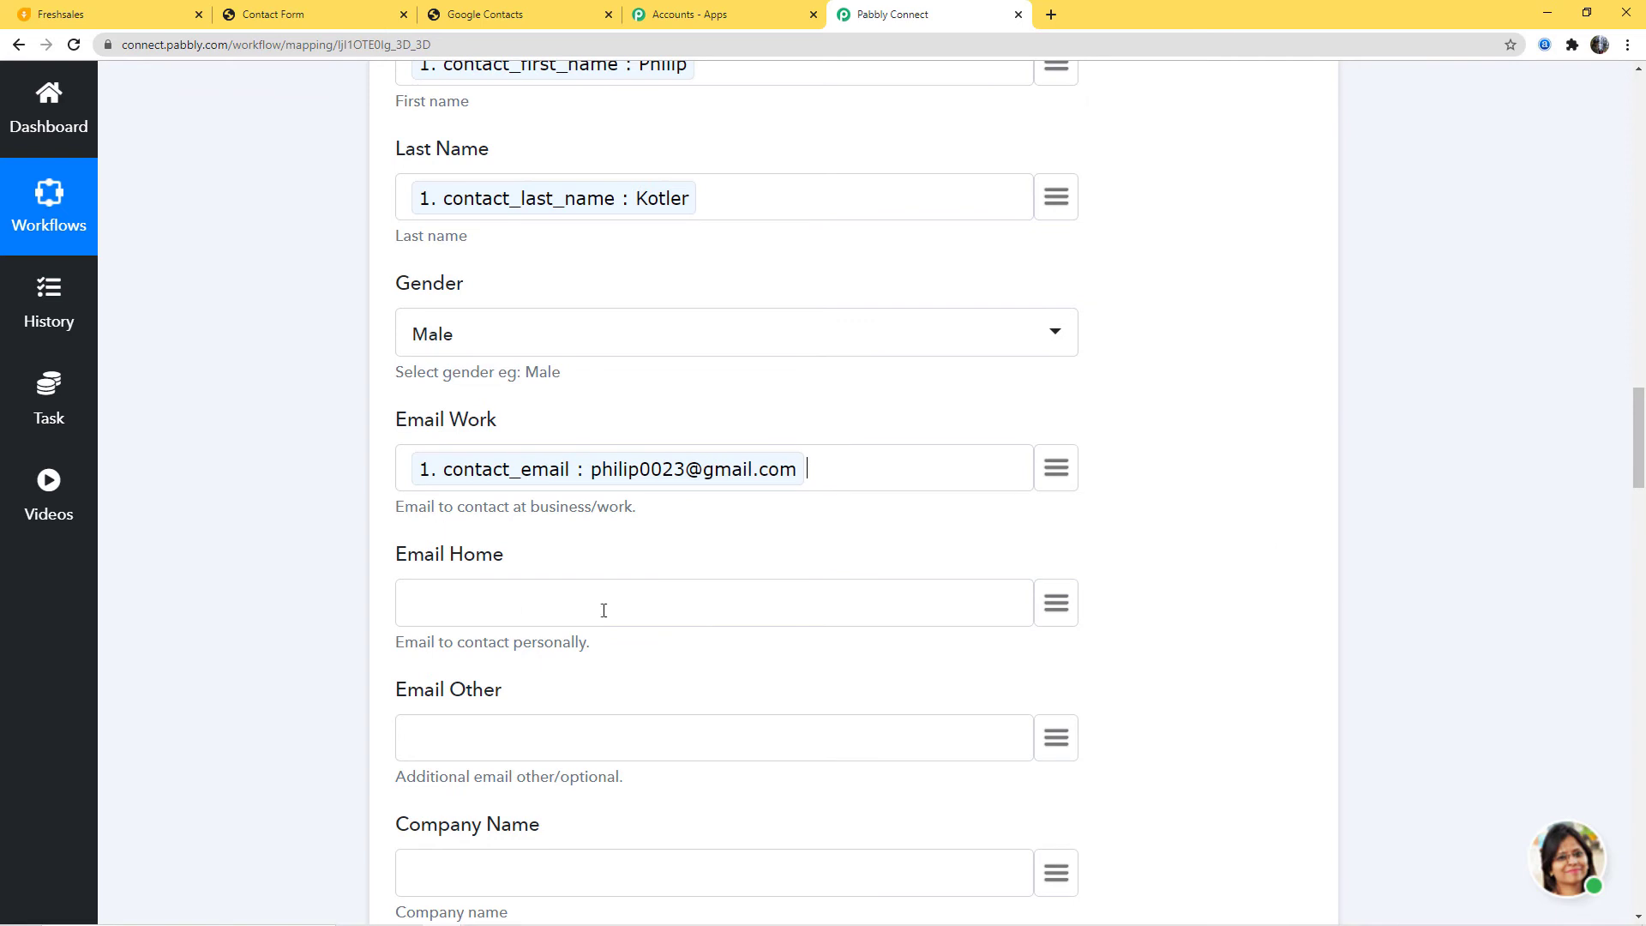
scroll(1184, 589, "down", 3)
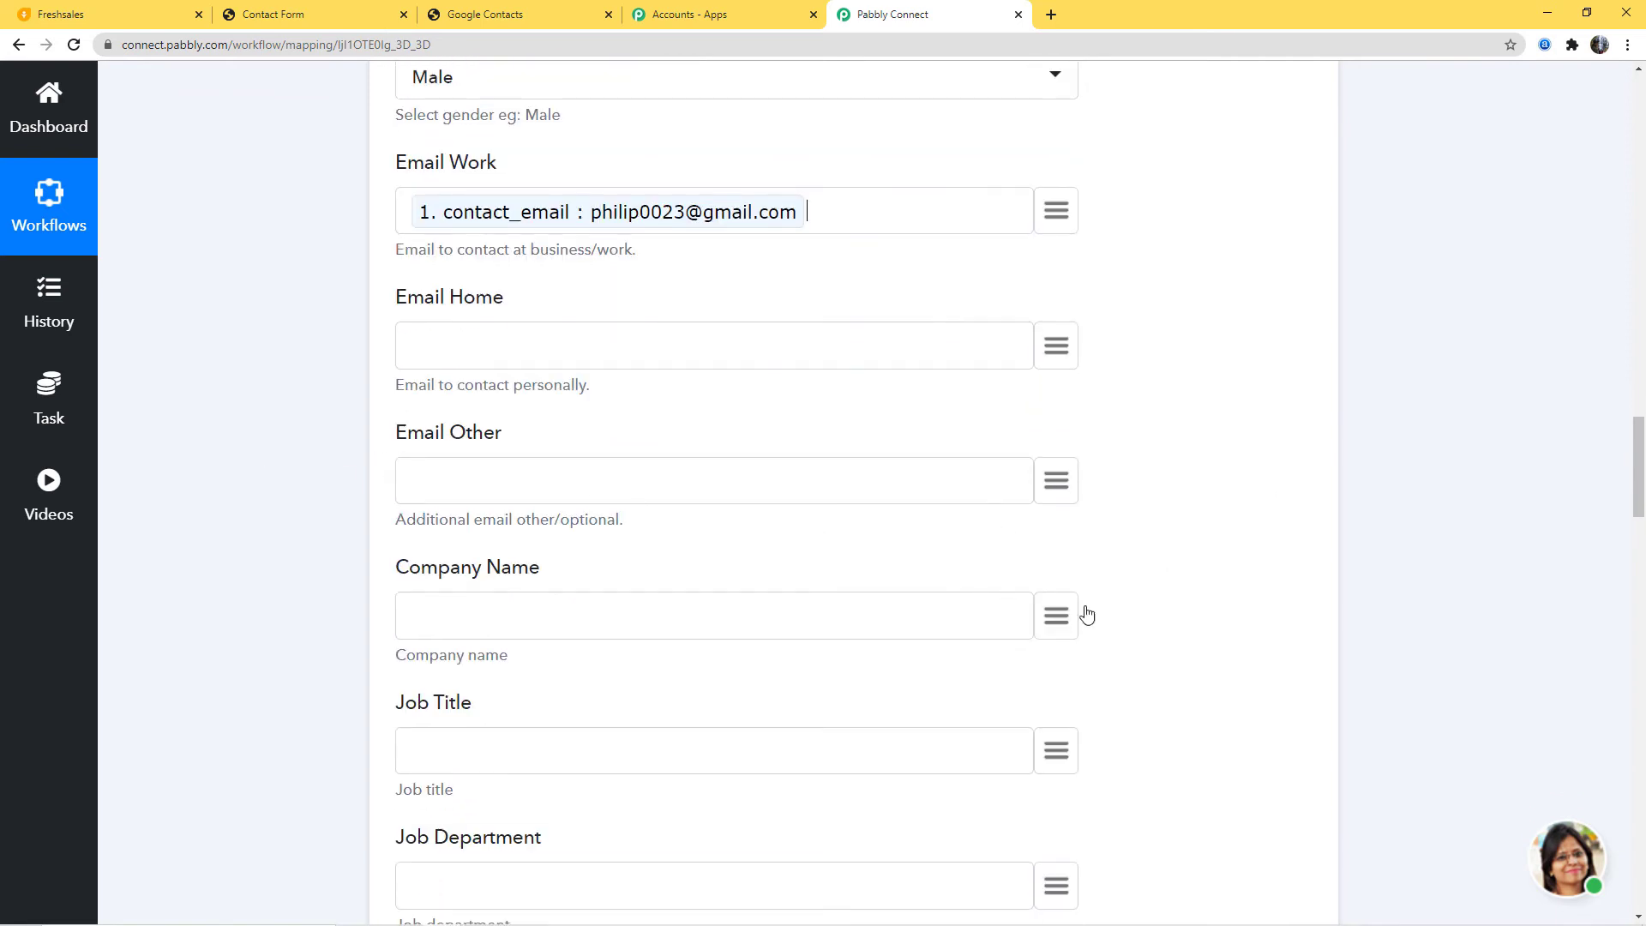
scroll(1089, 615, "down", 3)
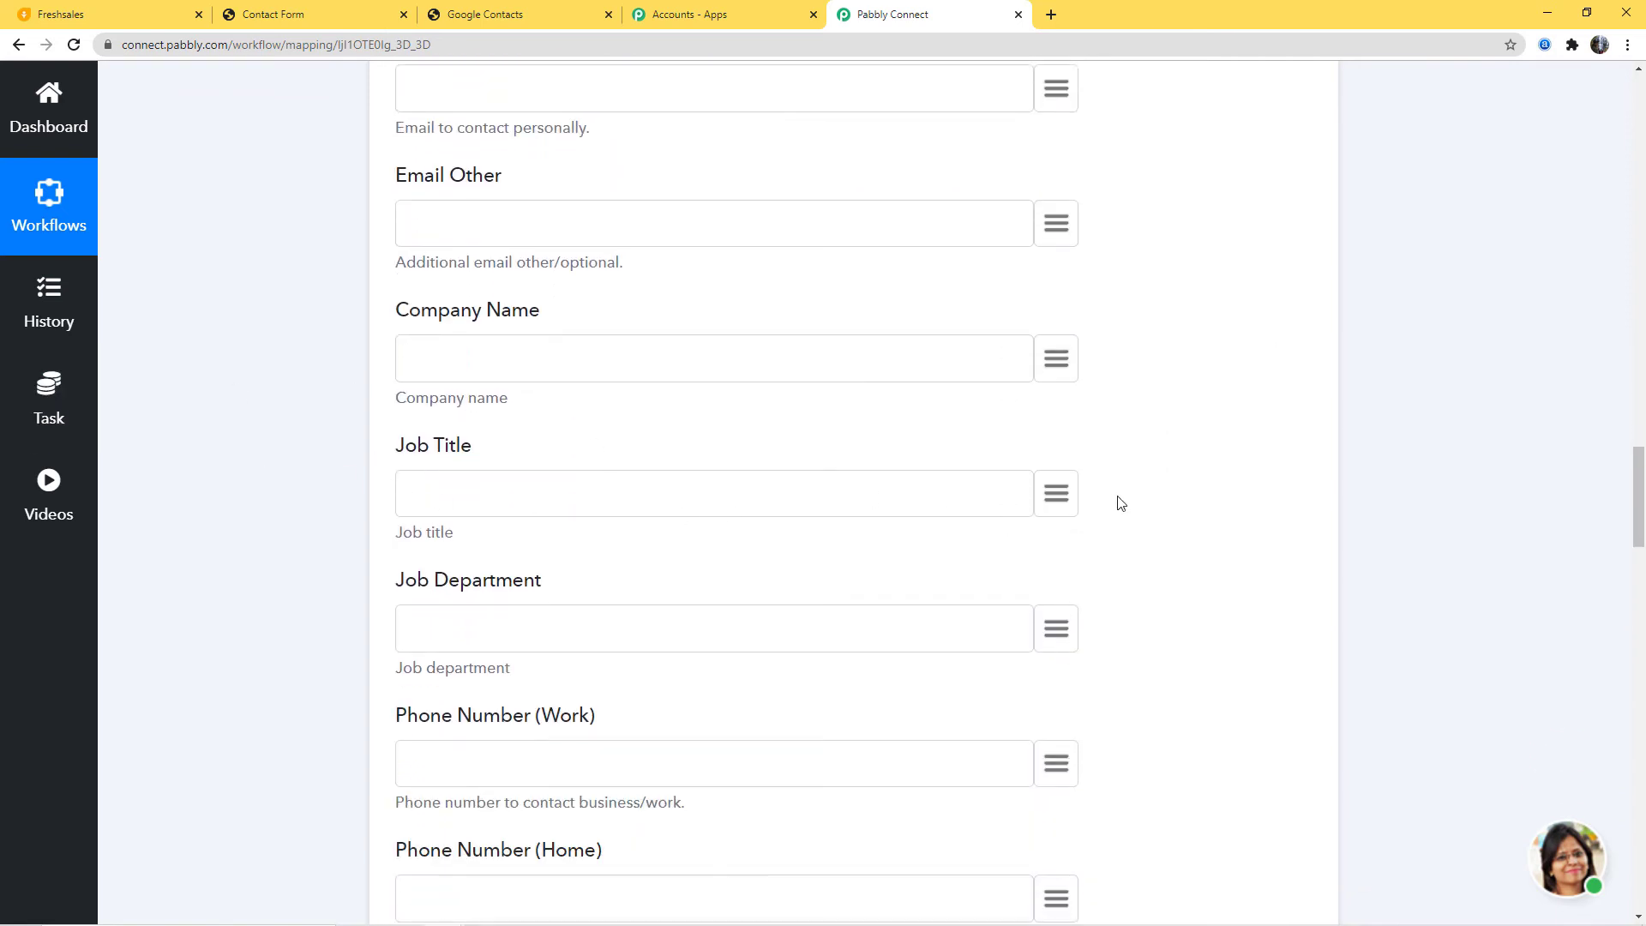
scroll(1185, 509, "down", 2)
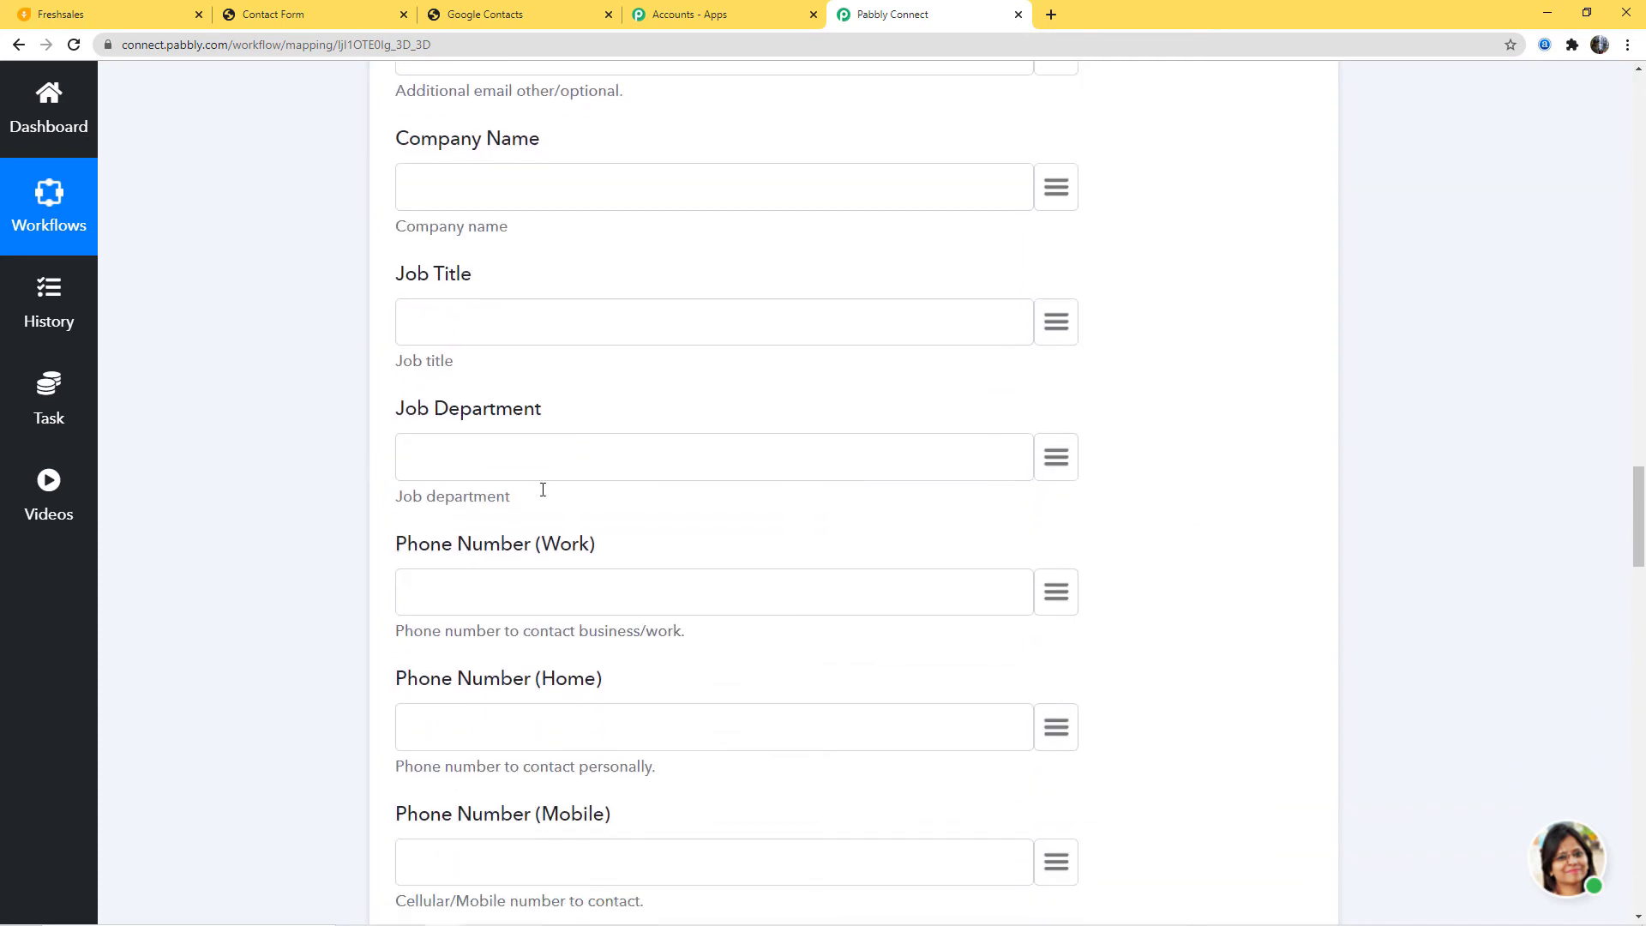
scroll(1036, 514, "down", 2)
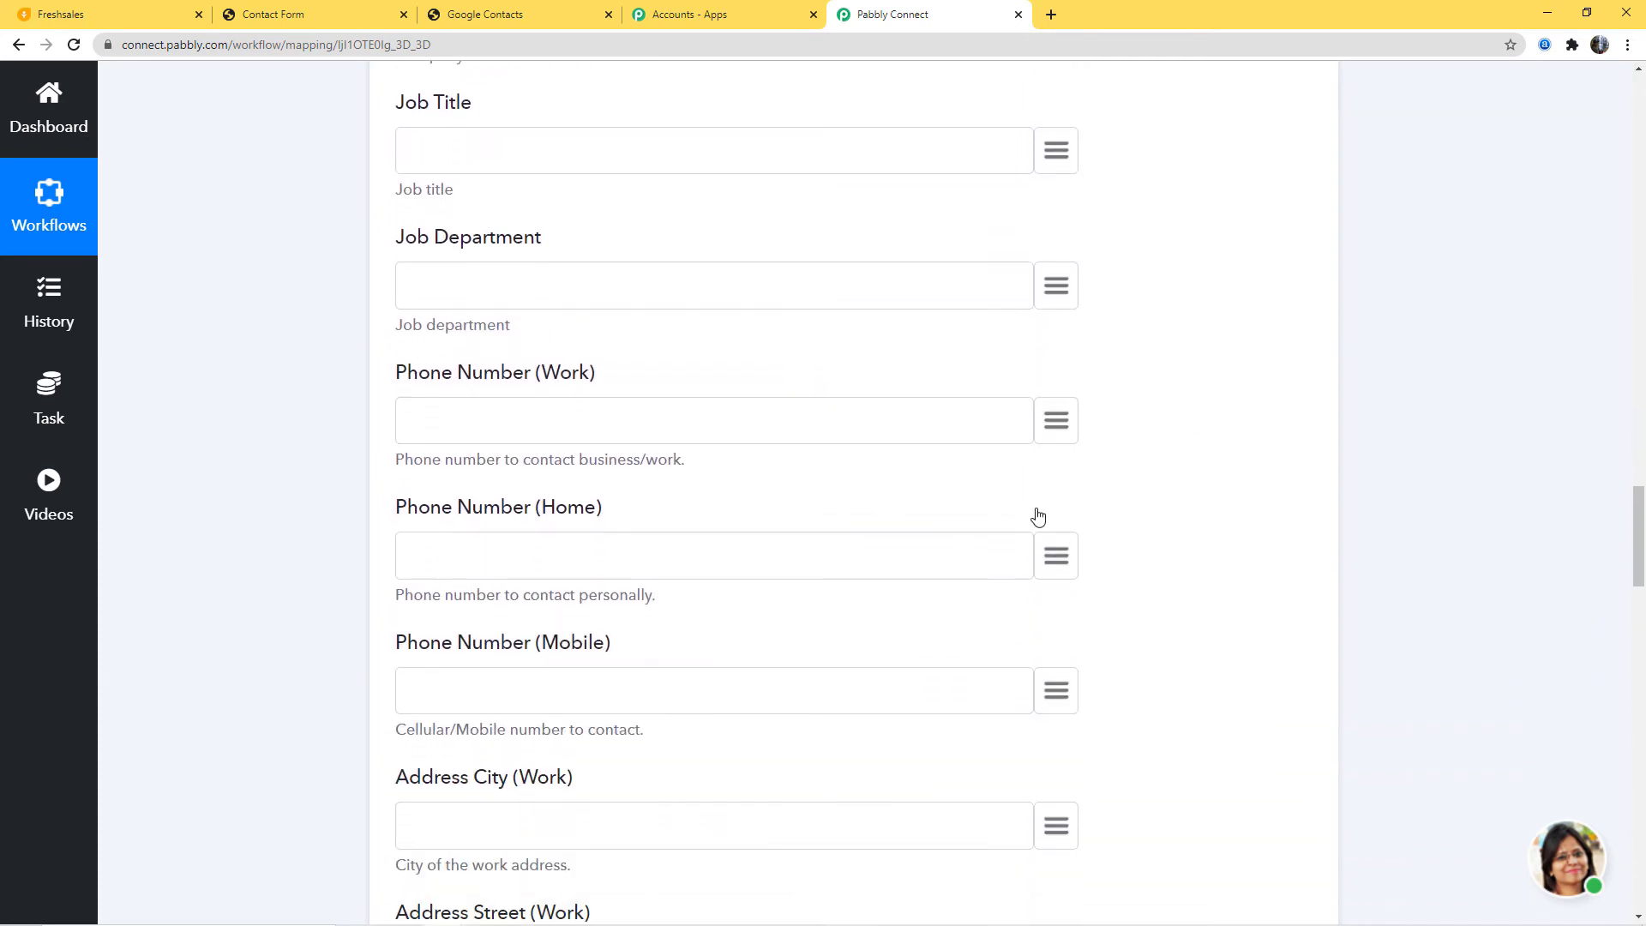
left_click(1068, 697)
type("co")
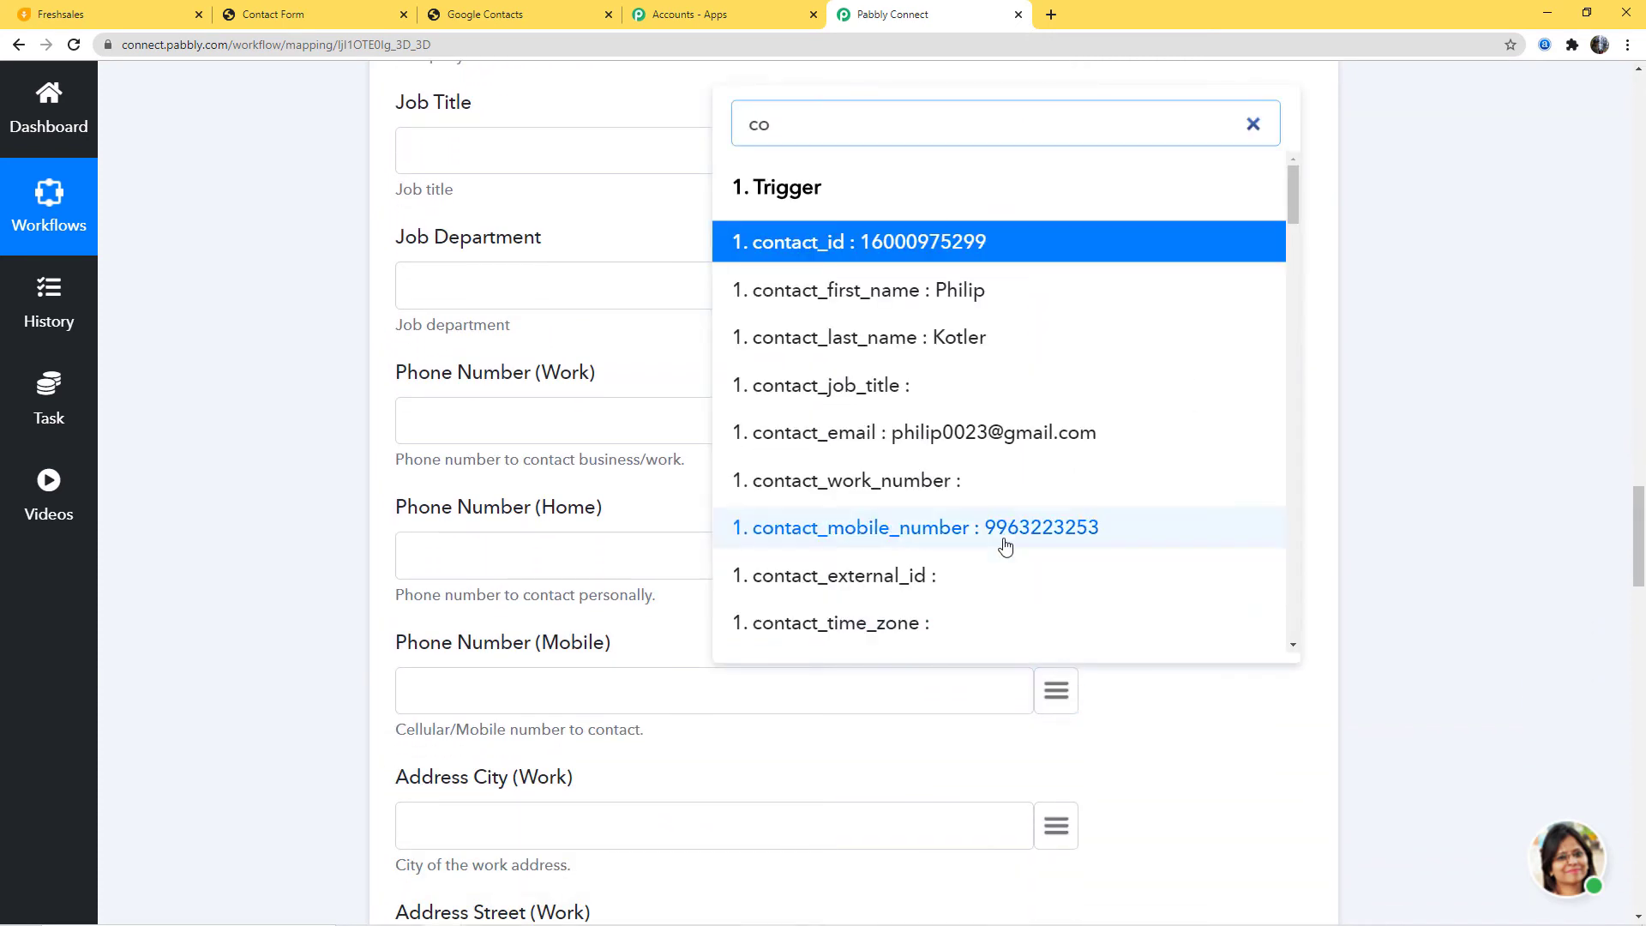
left_click(999, 544)
Step: Map Address City (Home) to the trigger's contact_address
scroll(1307, 633, "down", 3)
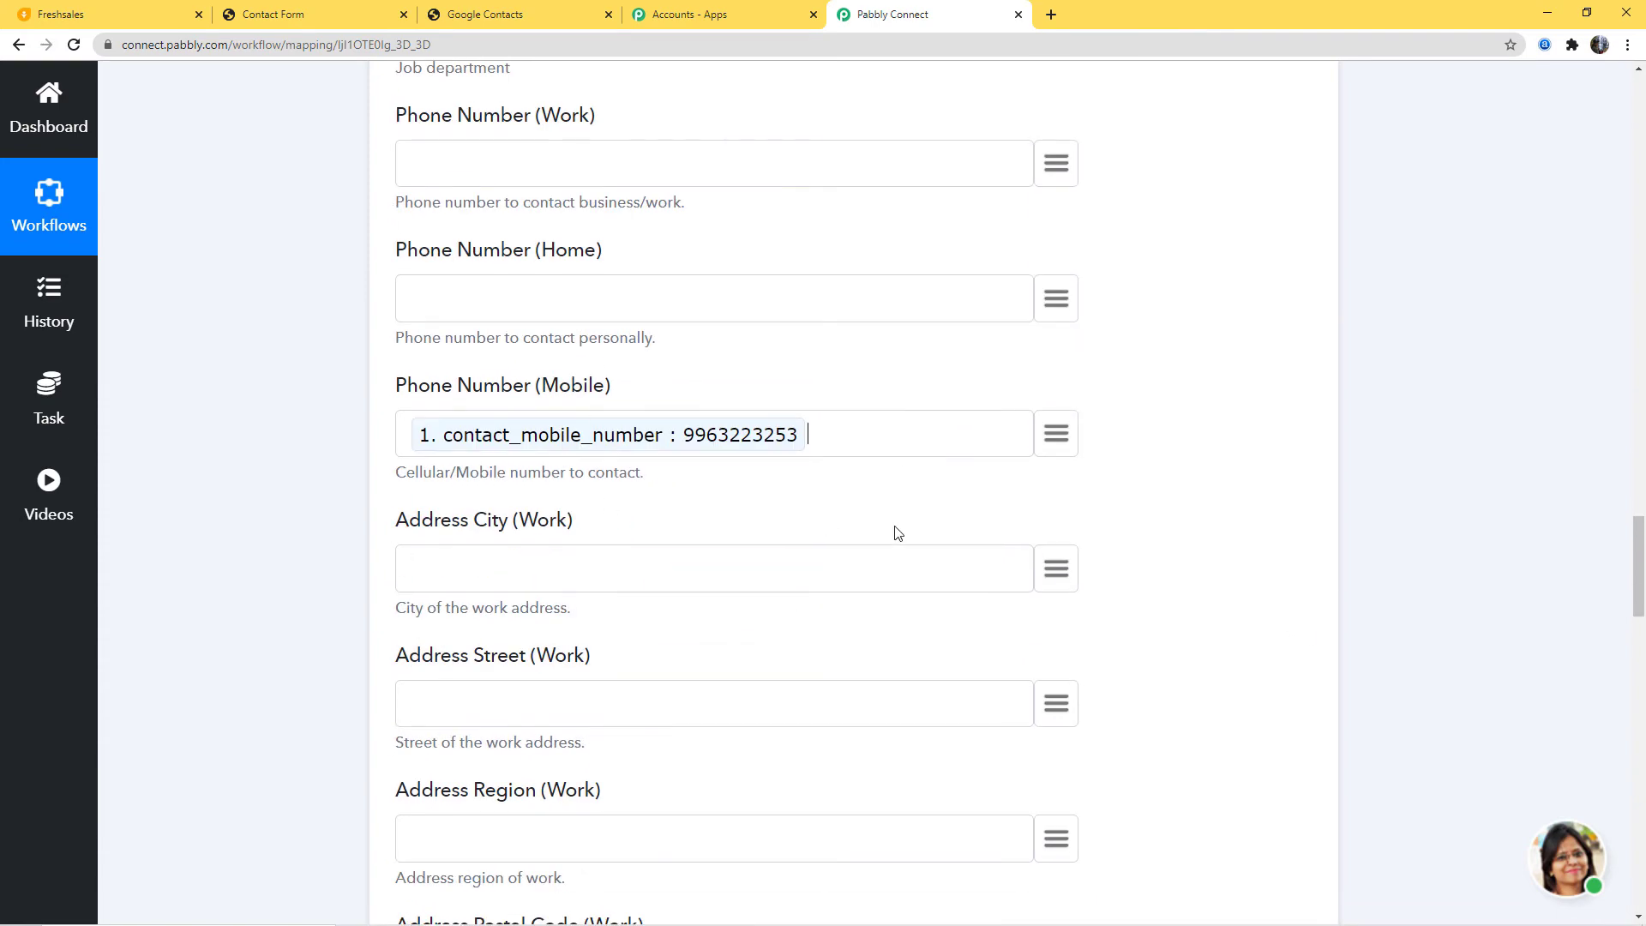
scroll(1140, 625, "down", 5)
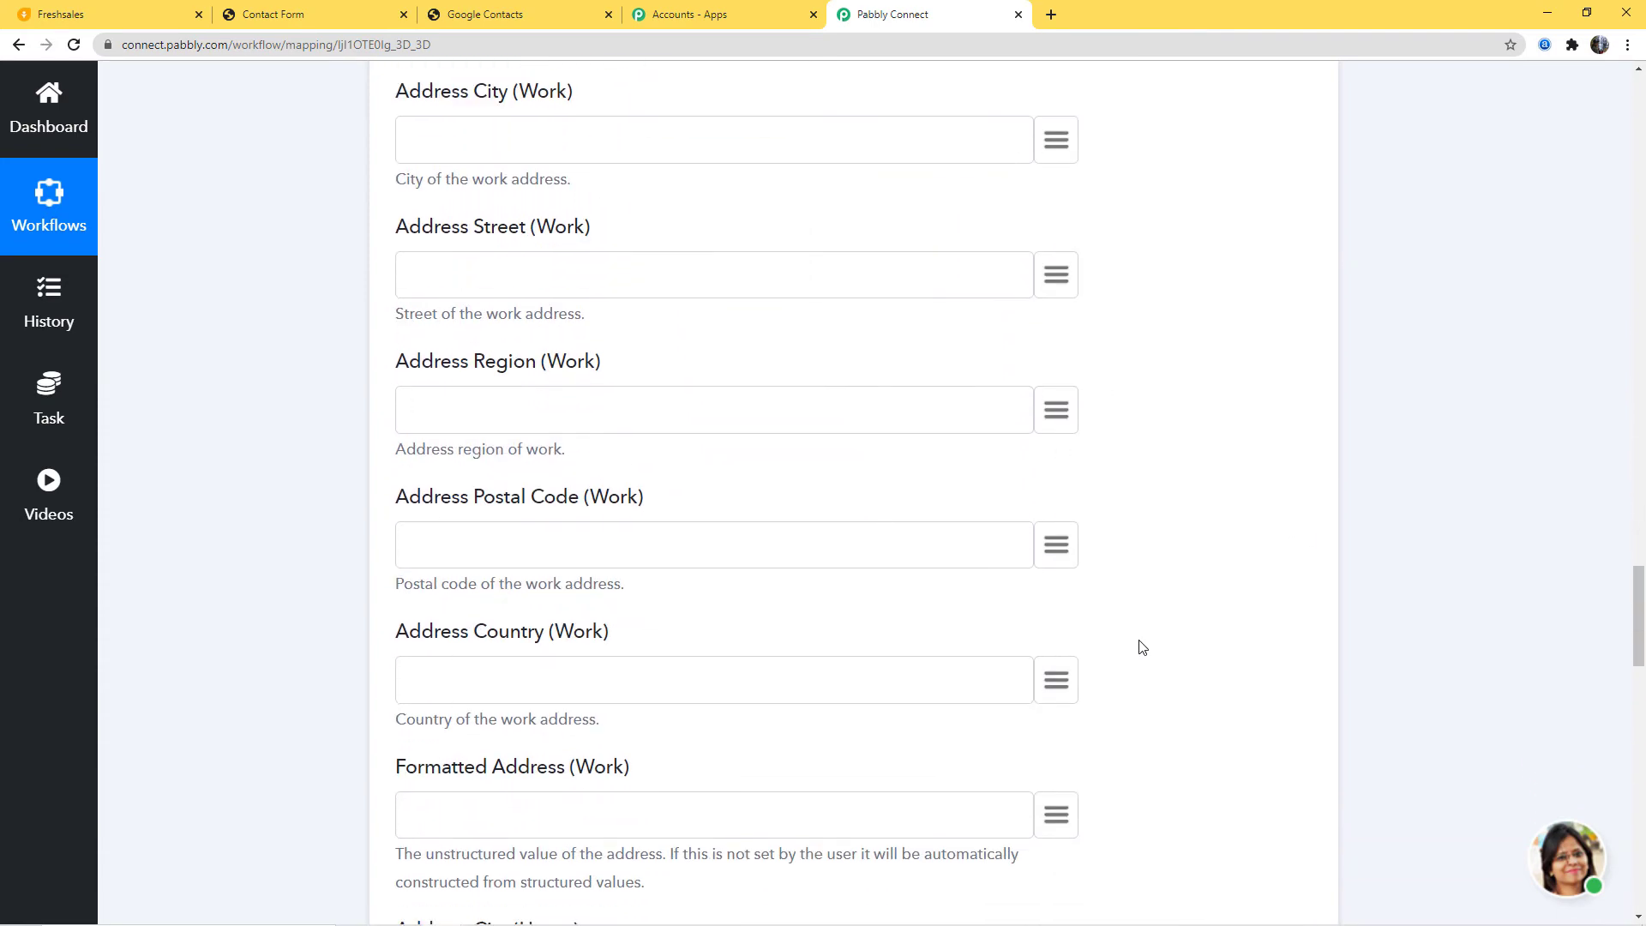
scroll(1142, 648, "down", 6)
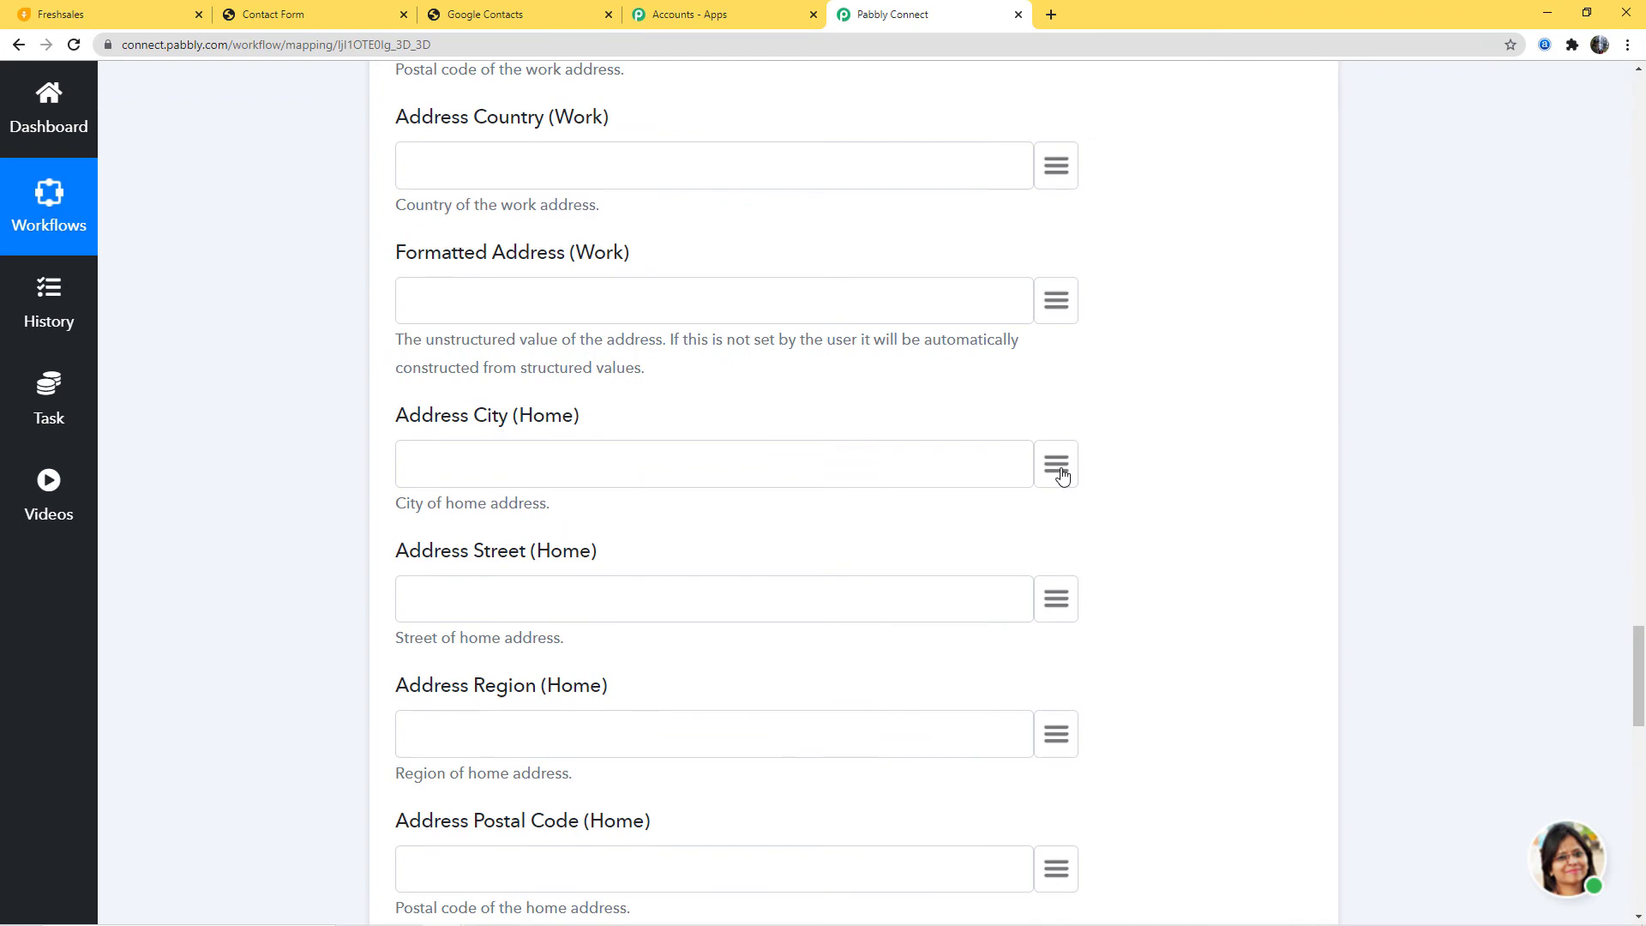
left_click(1060, 471)
scroll(939, 759, "down", 4)
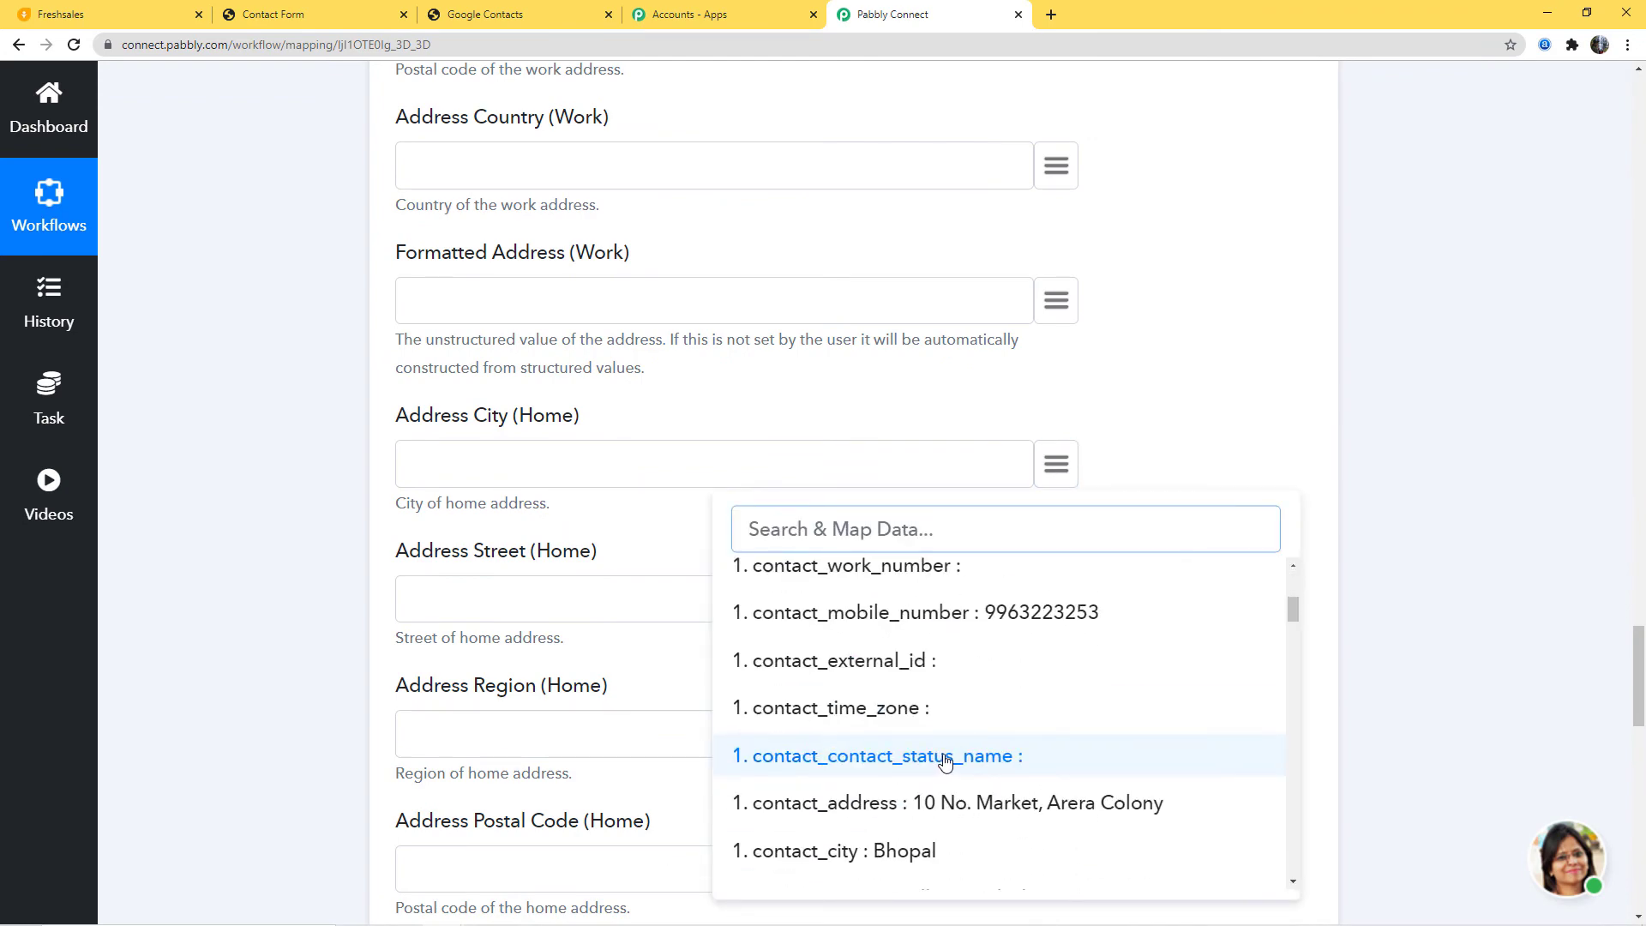
left_click(961, 801)
scroll(1244, 671, "down", 3)
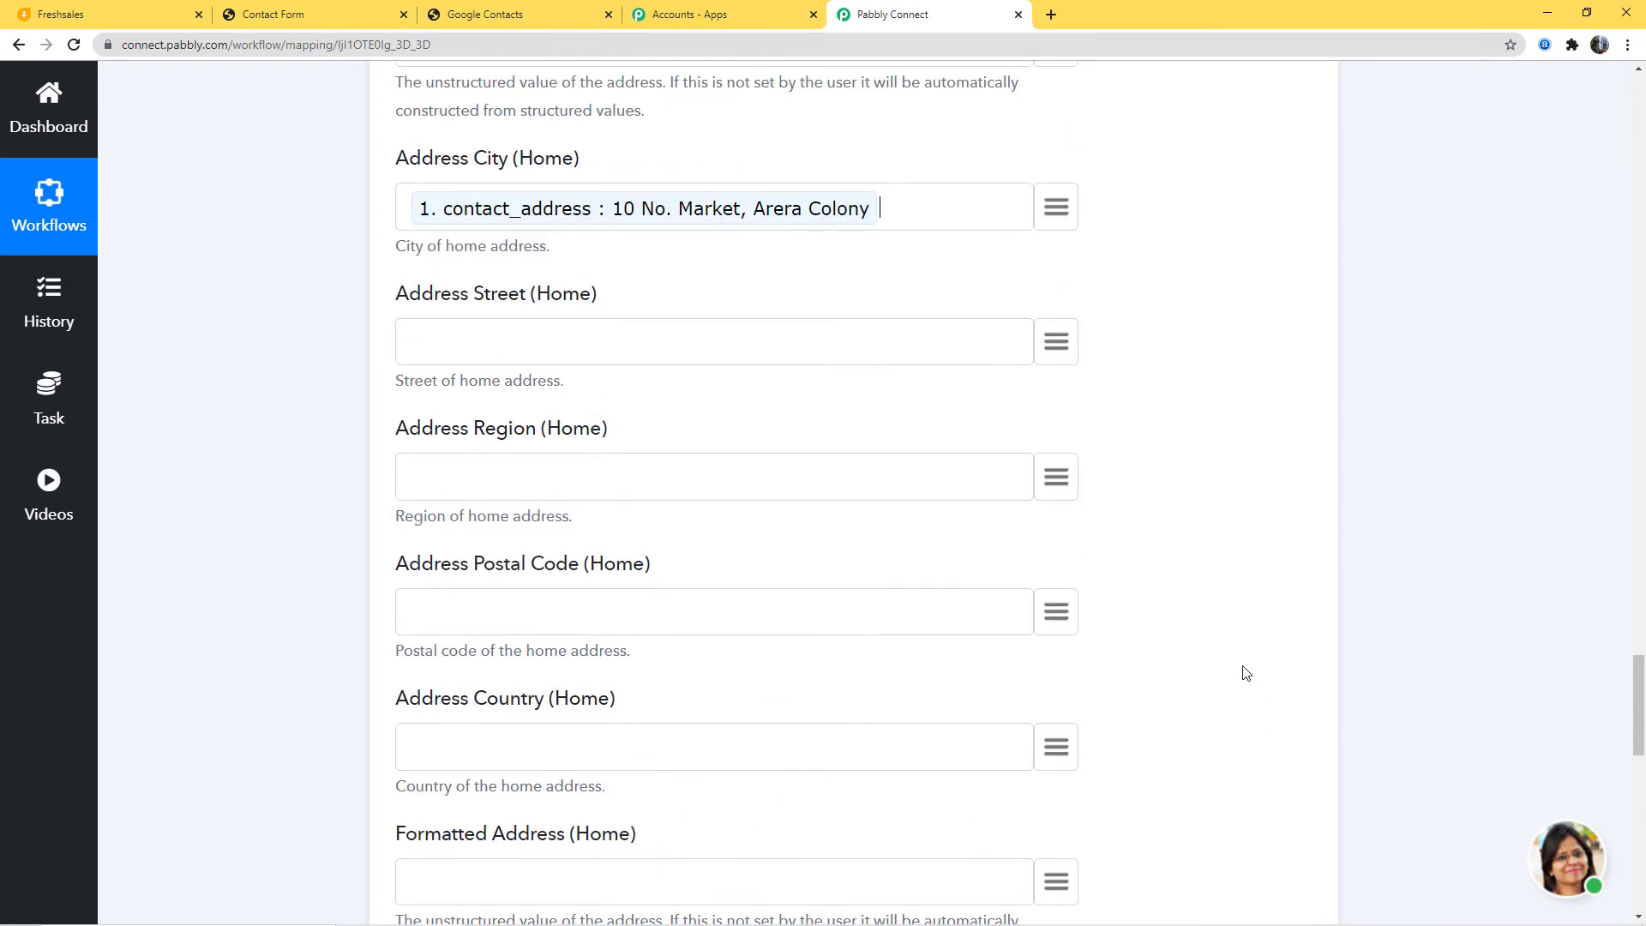
scroll(1244, 669, "down", 7)
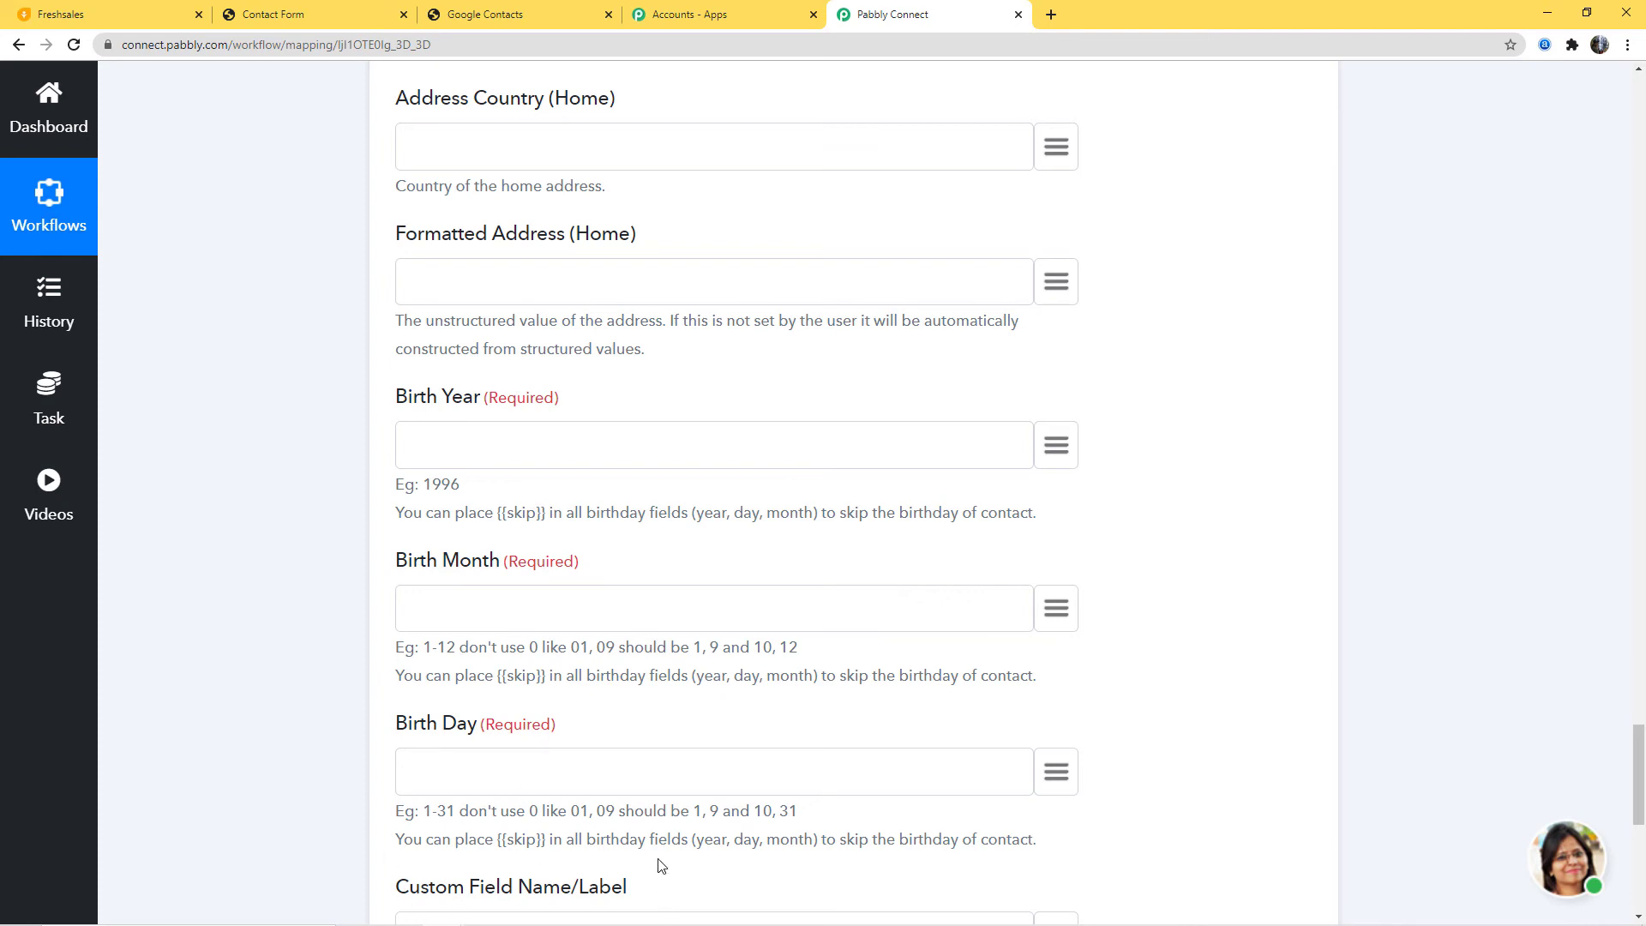
Step: Glance over the Freshsales Contact Form, then return to the Pabbly Connect workflow
left_click(300, 19)
scroll(867, 698, "down", 8)
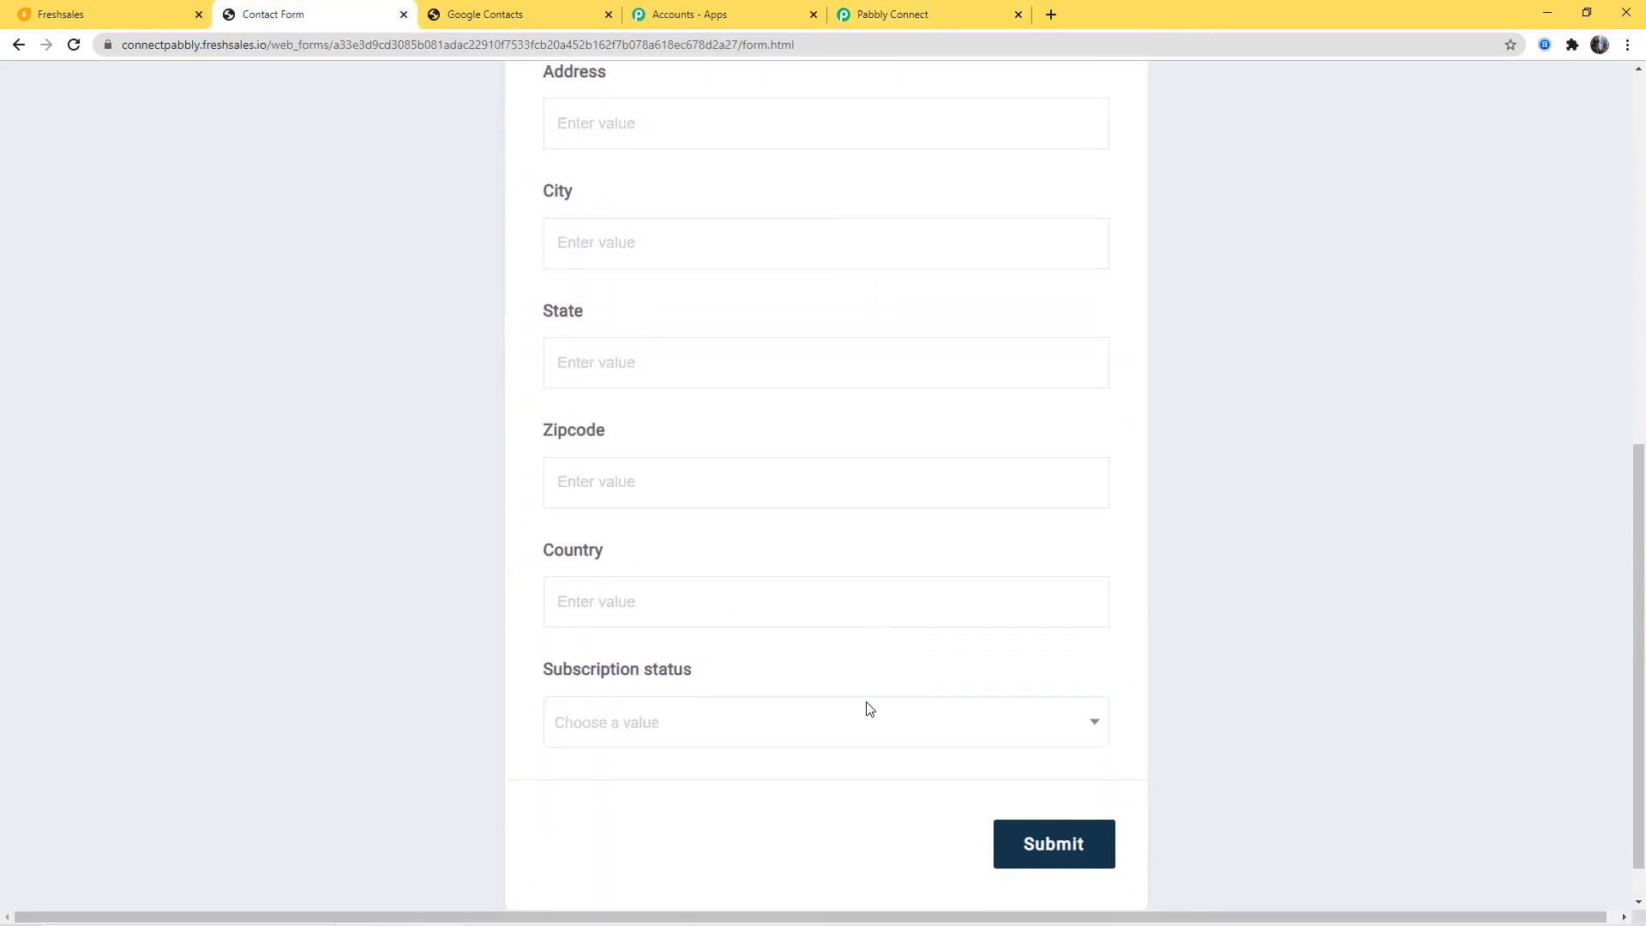
left_click(939, 15)
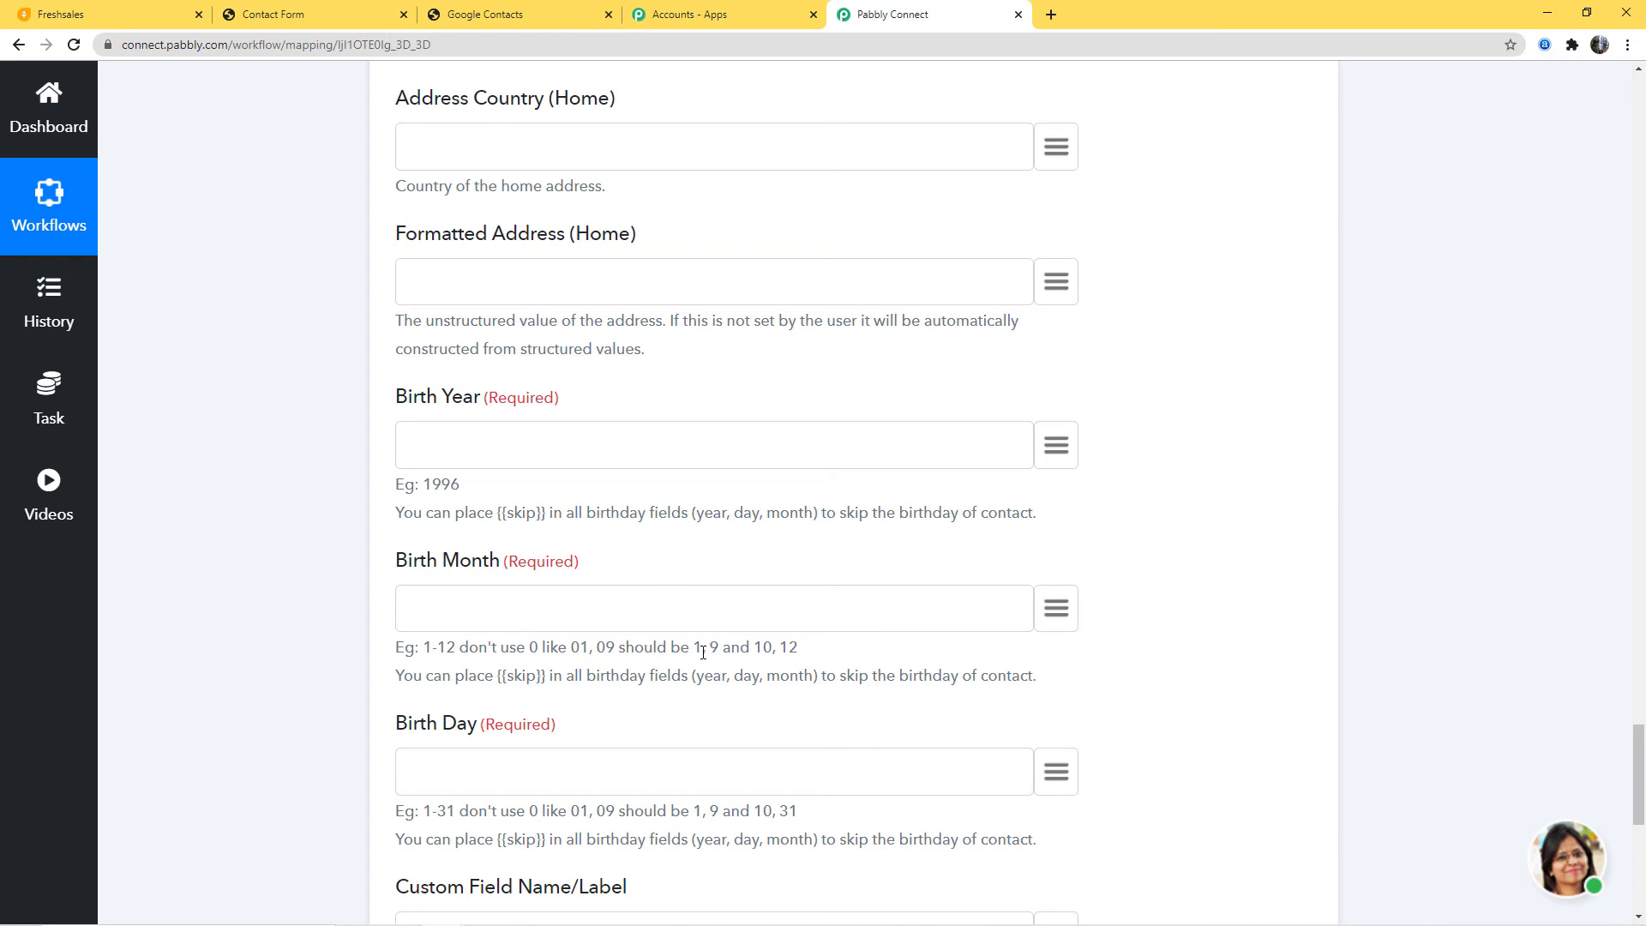
Step: Fill Birth Year, Birth Month and Birth Day with the {{skip}} placeholder
left_click_drag(496, 513, 543, 518)
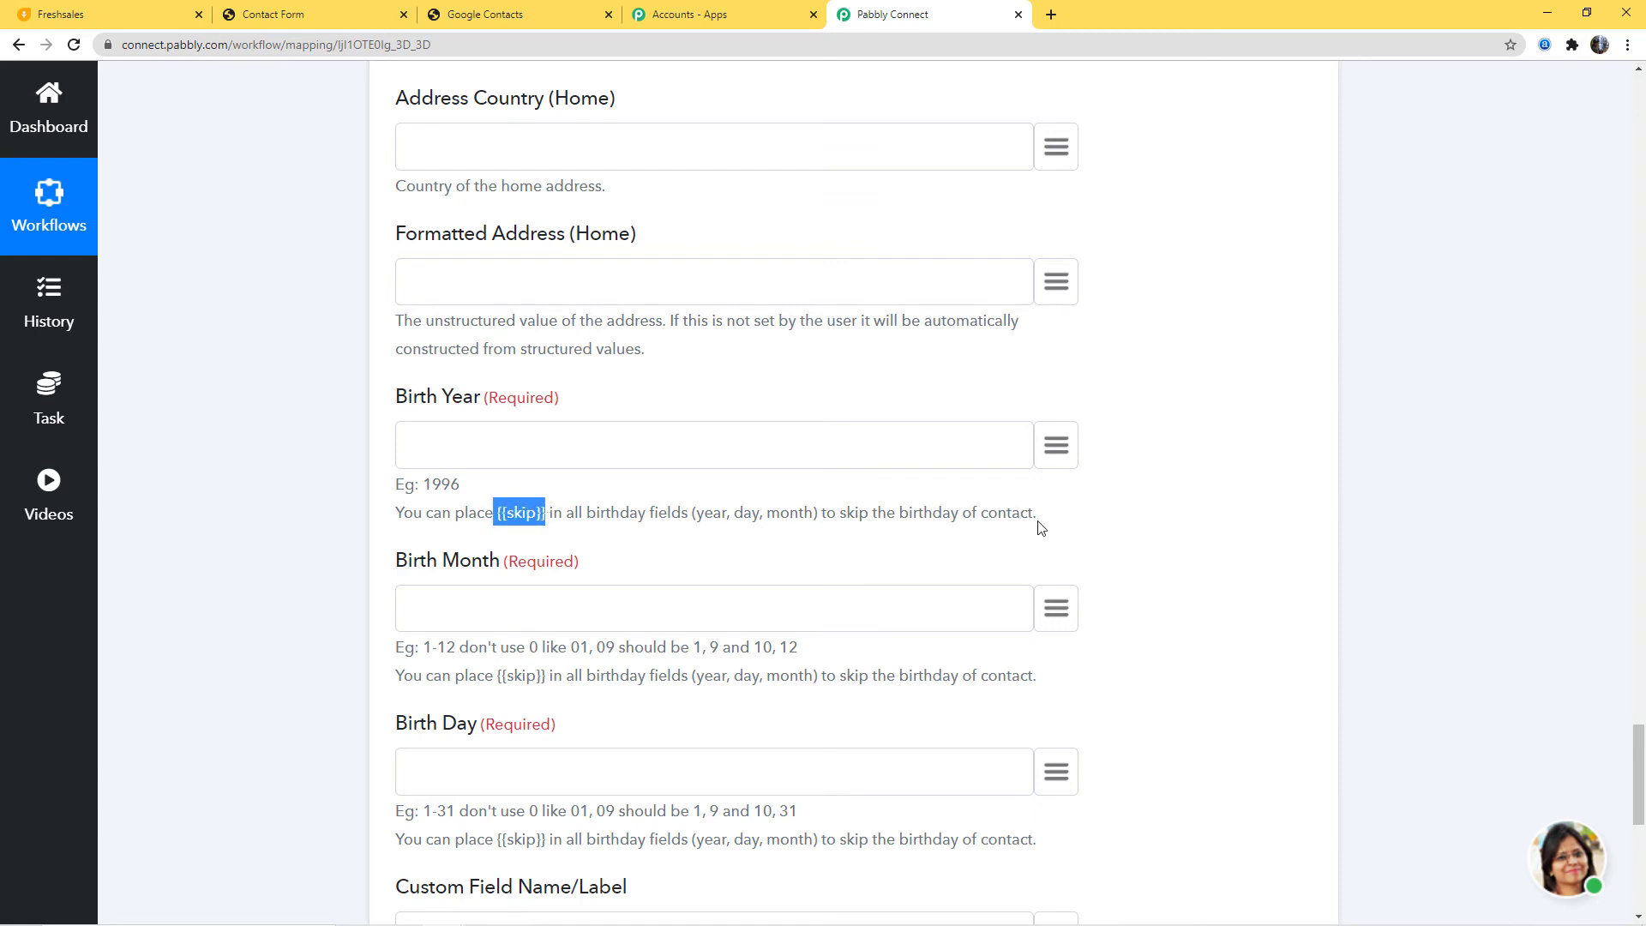
left_click_drag(497, 513, 547, 518)
key("ctrl+c")
left_click(527, 462)
key("ctrl+v")
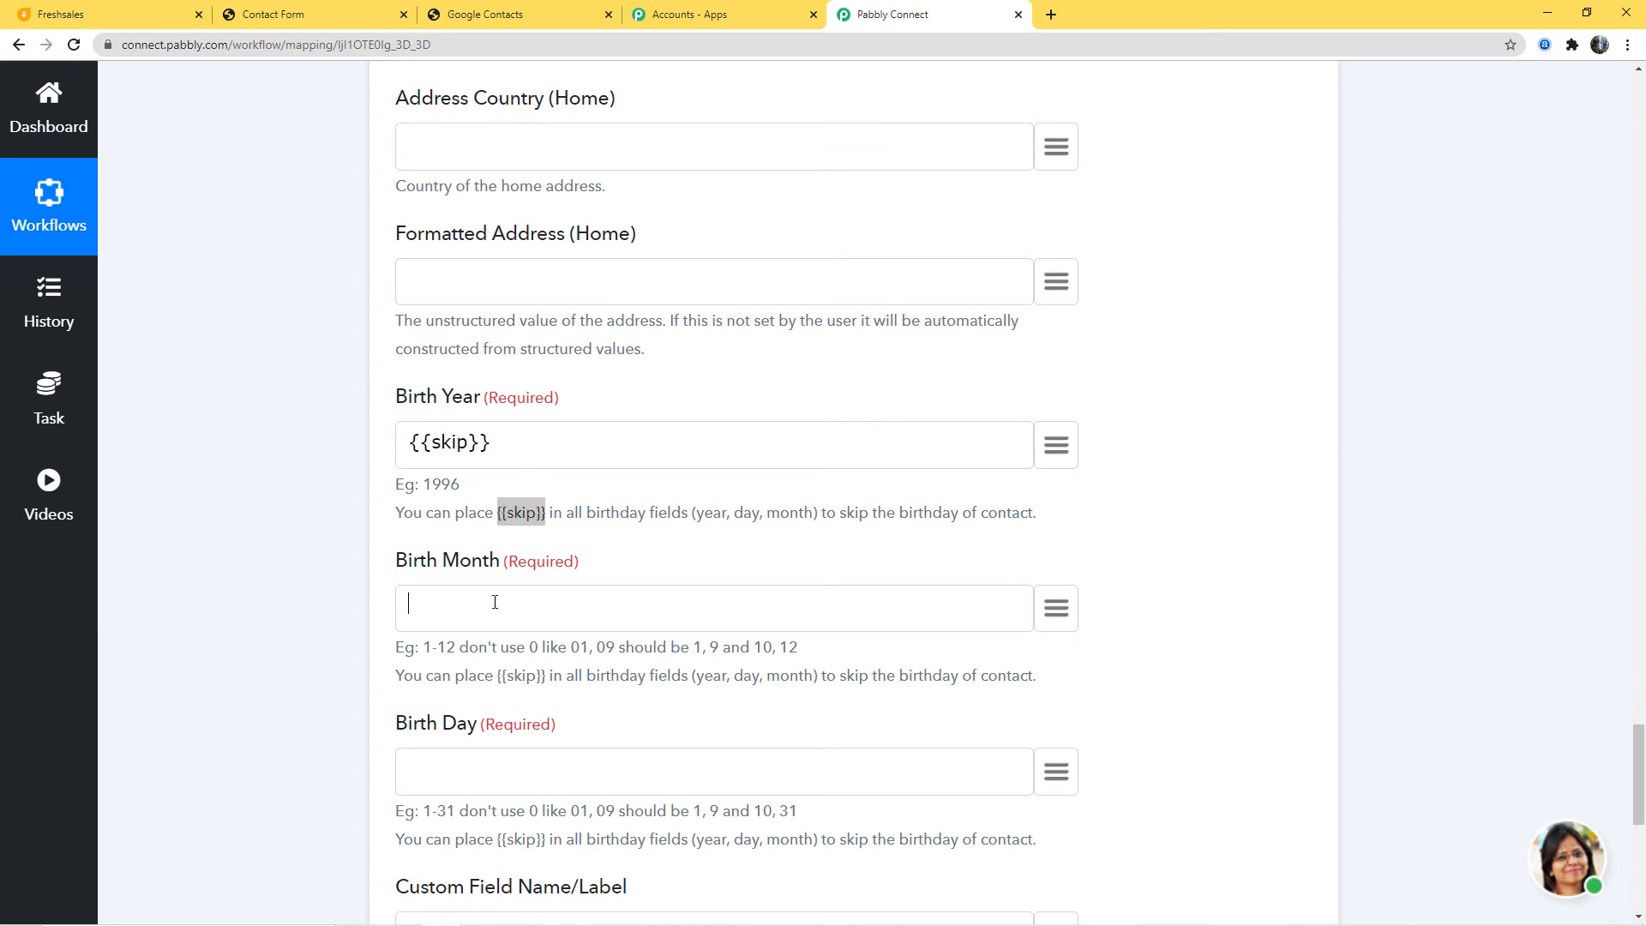
key("ctrl+v")
left_click(457, 786)
key("ctrl+v")
scroll(1135, 657, "down", 5)
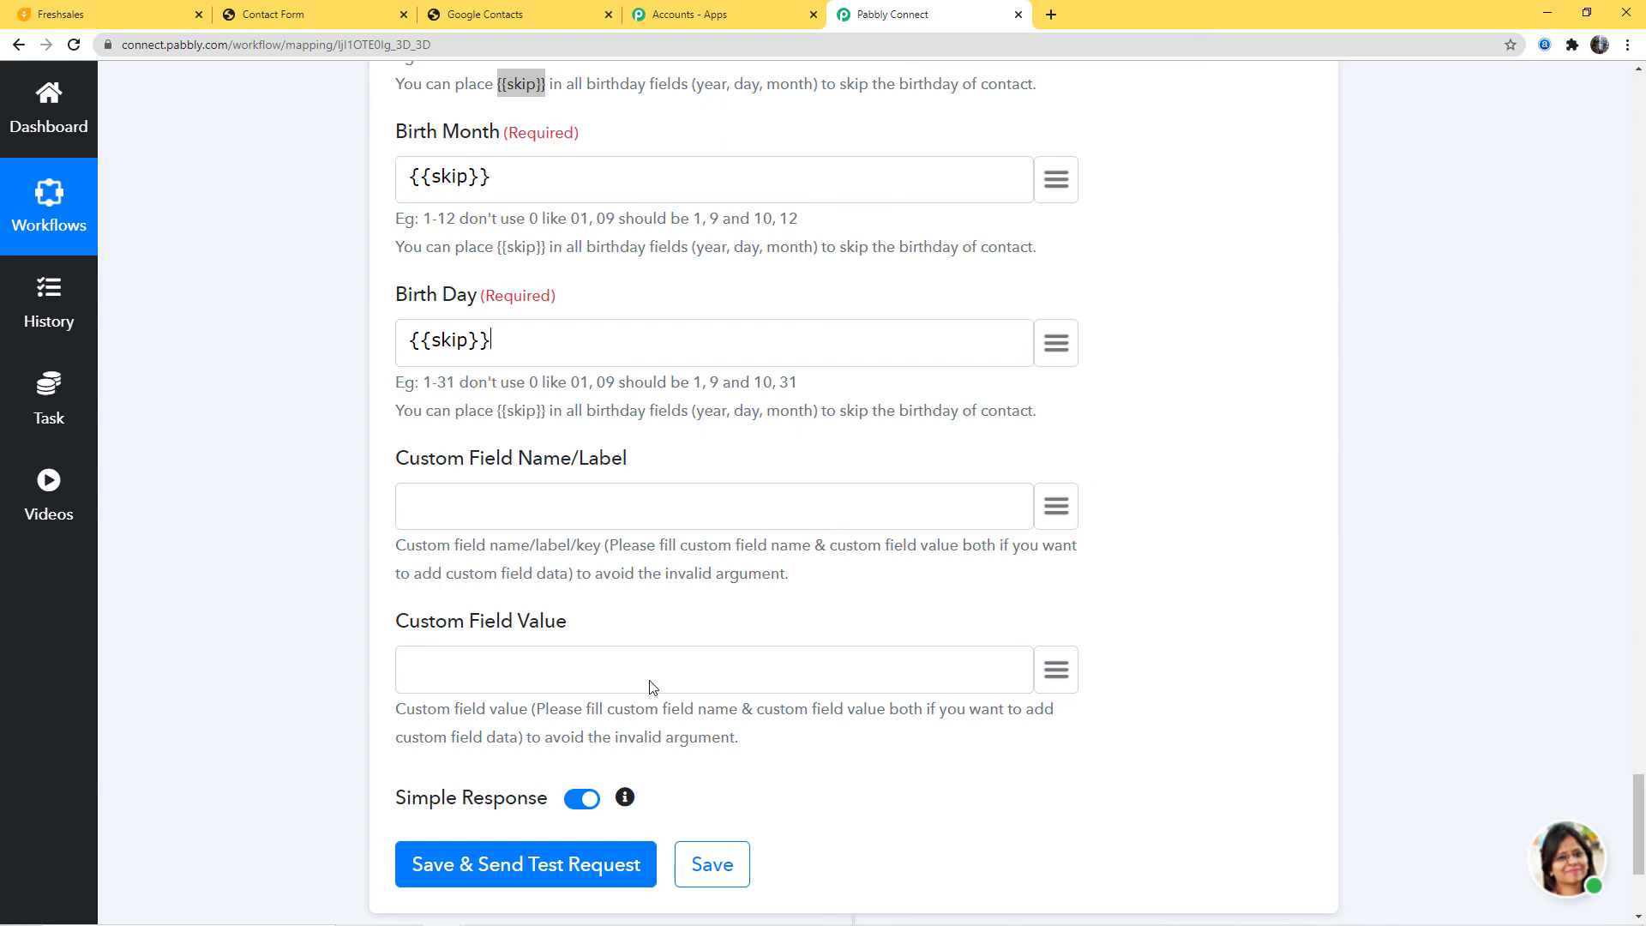
Step: Send the test request, save the action step, and switch to Google Contacts
left_click(533, 883)
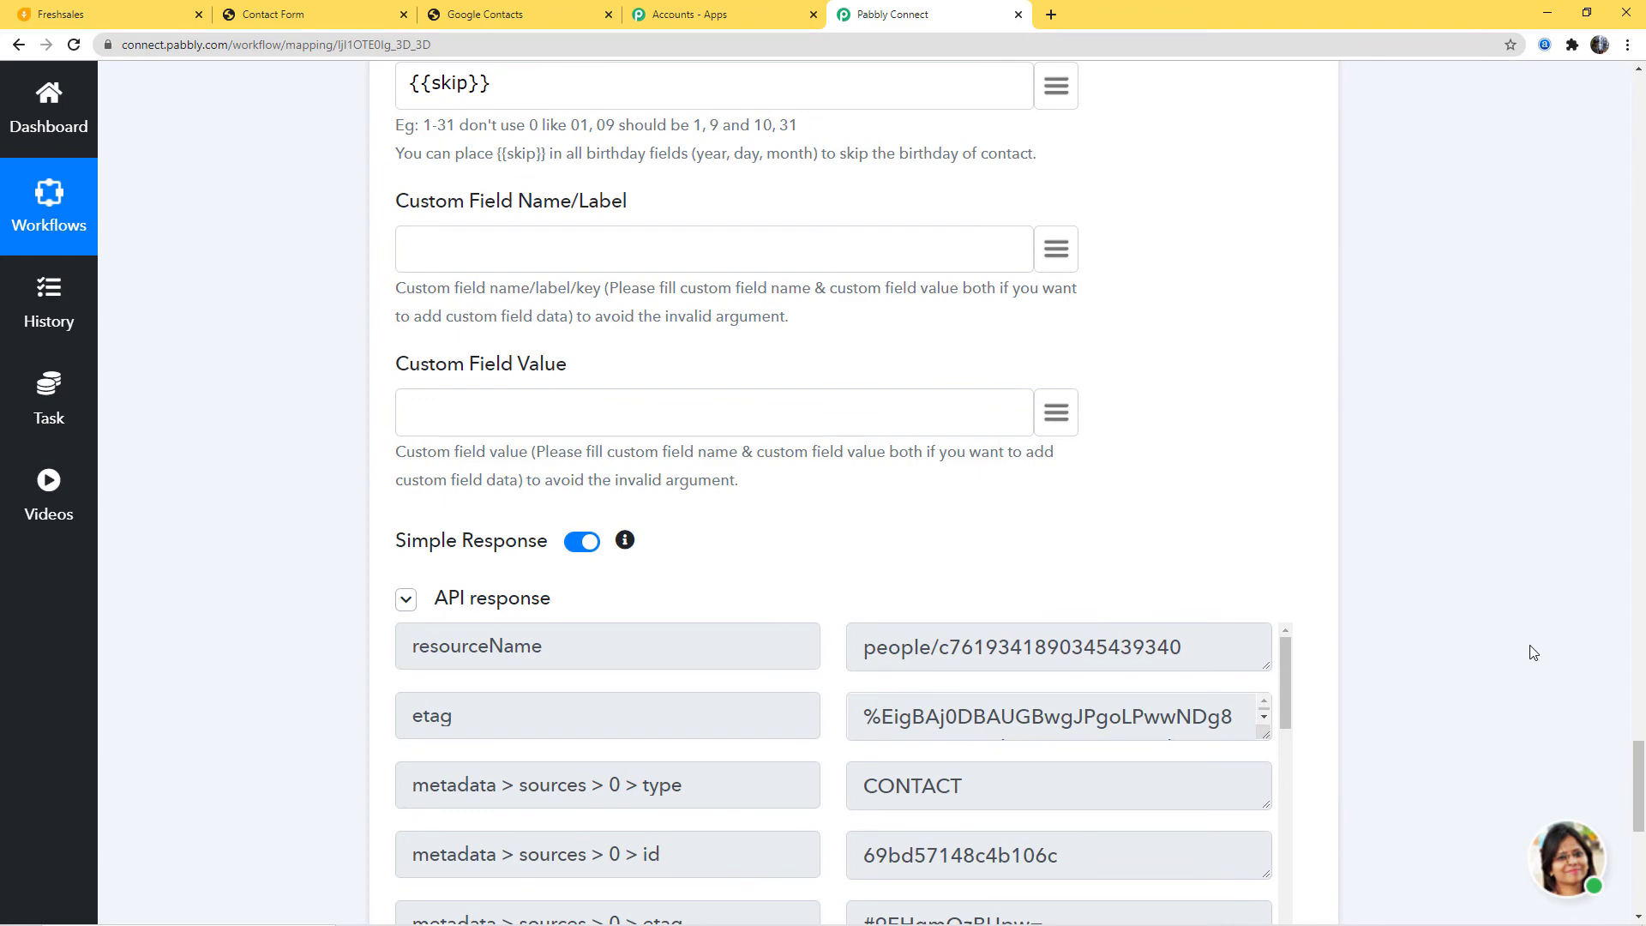
scroll(1525, 654, "down", 9)
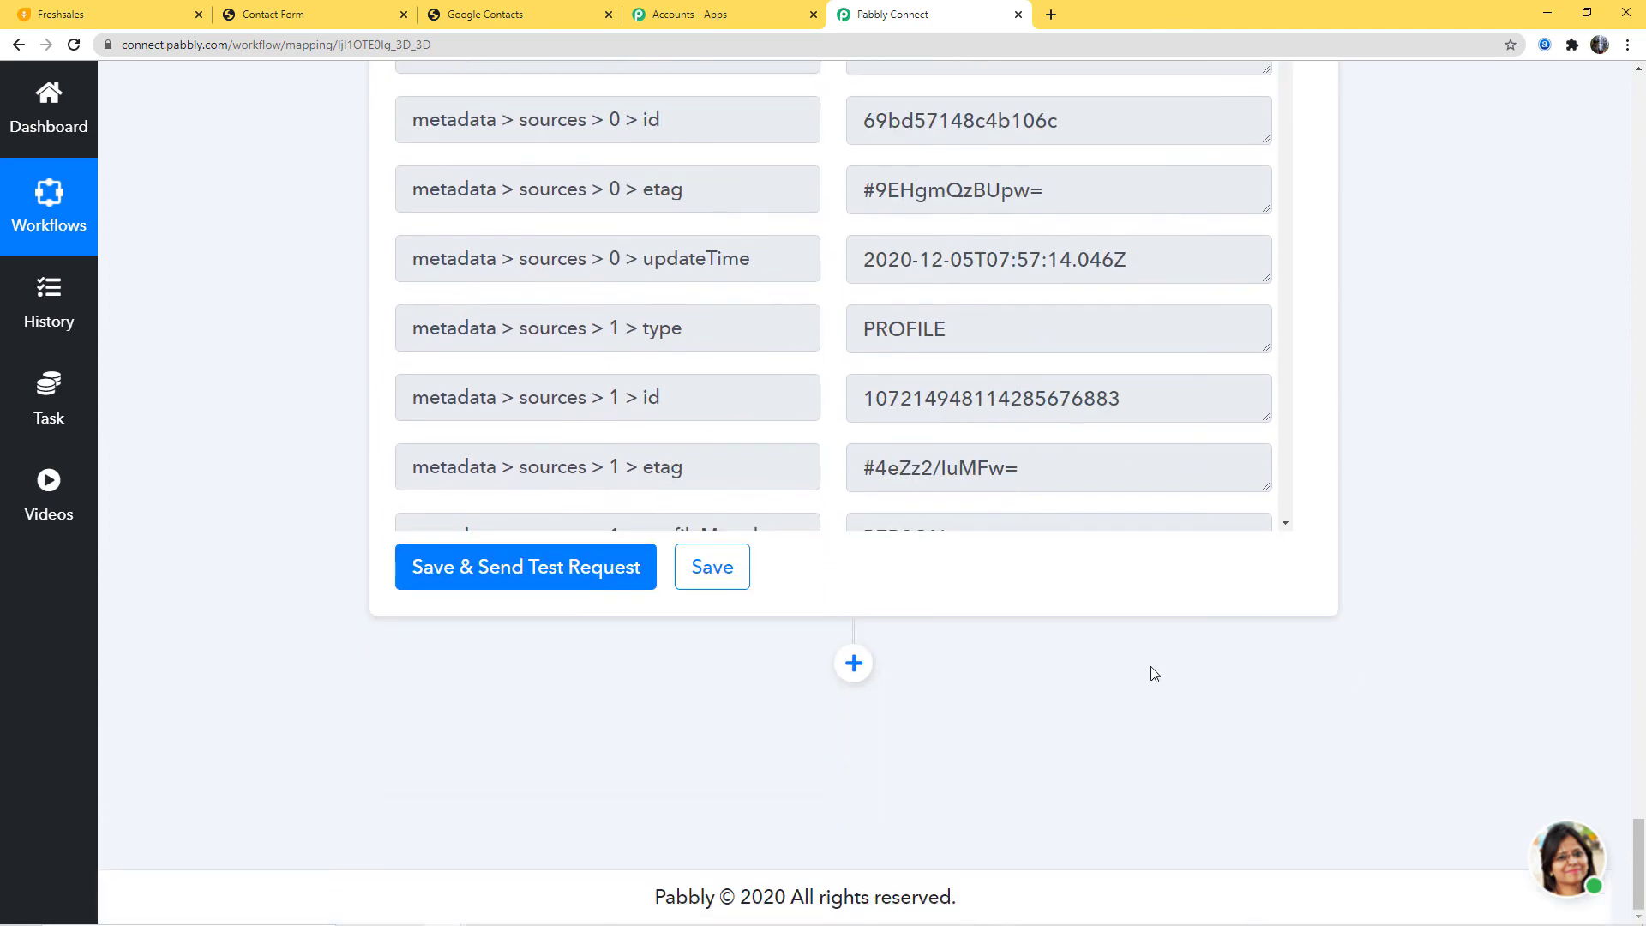
left_click(703, 567)
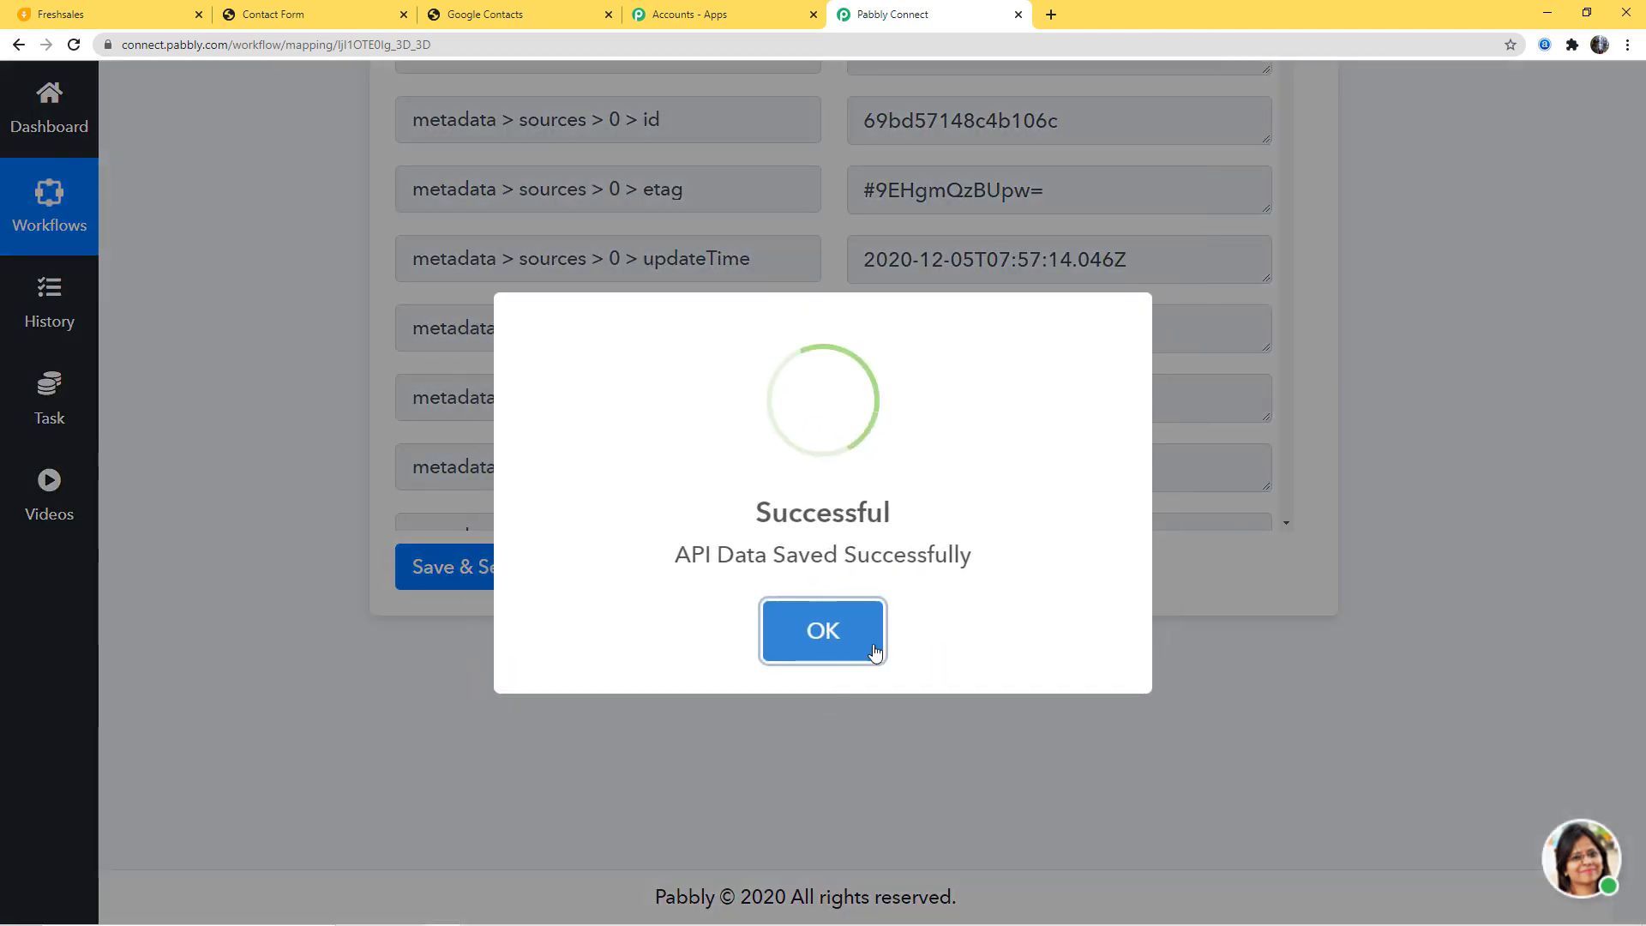
left_click(871, 643)
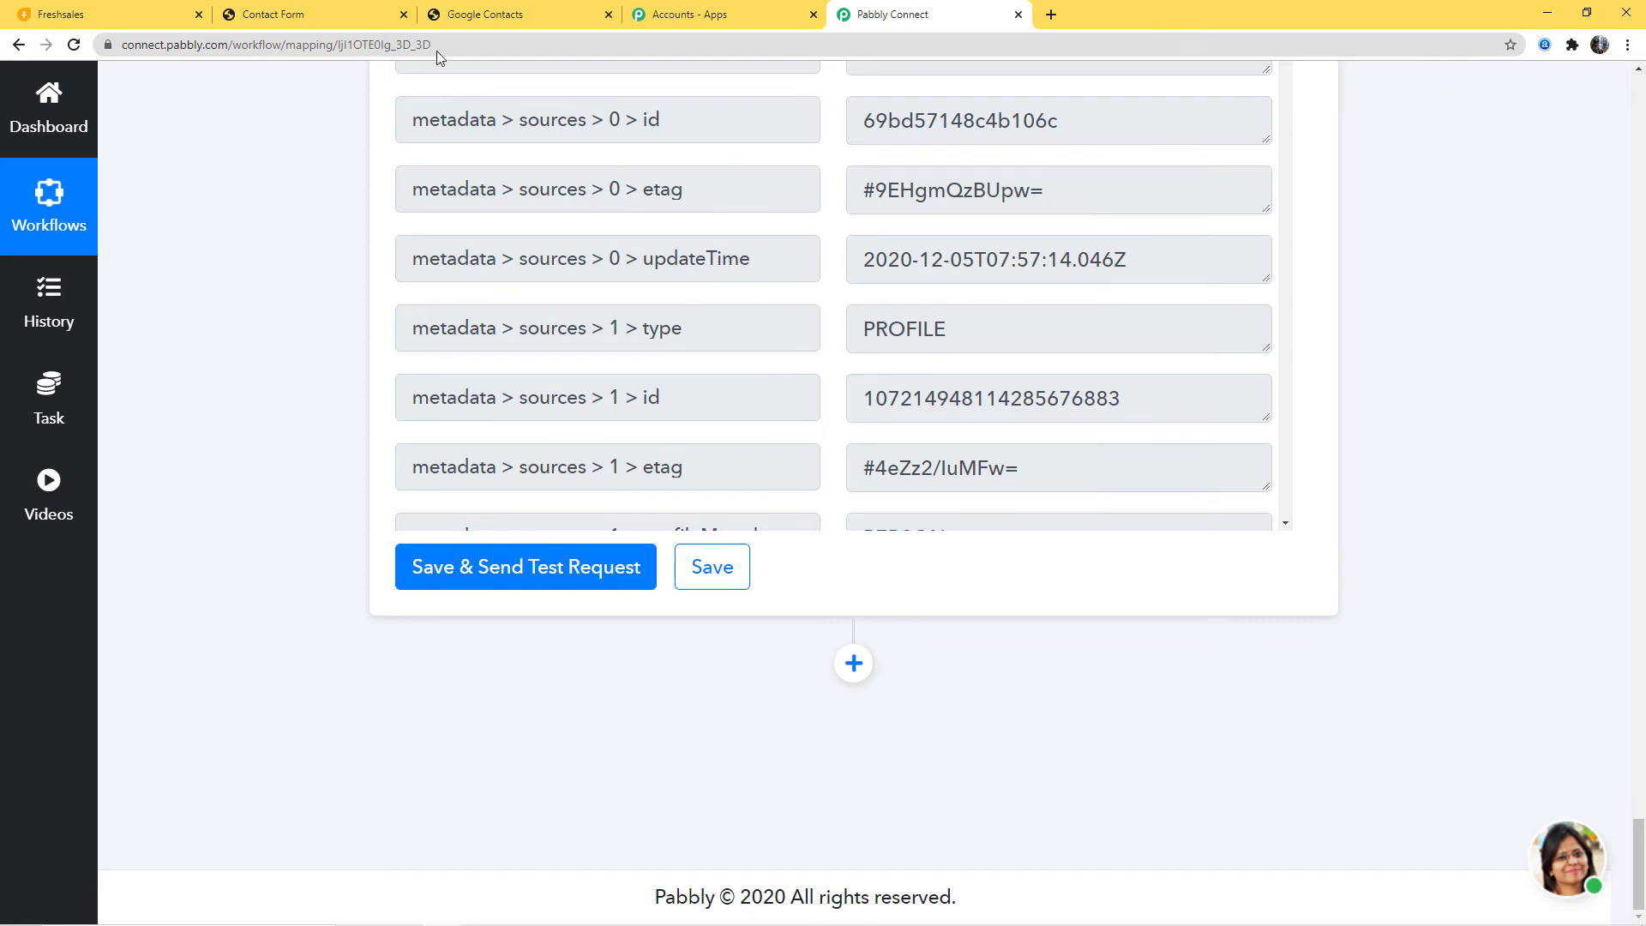
left_click(498, 16)
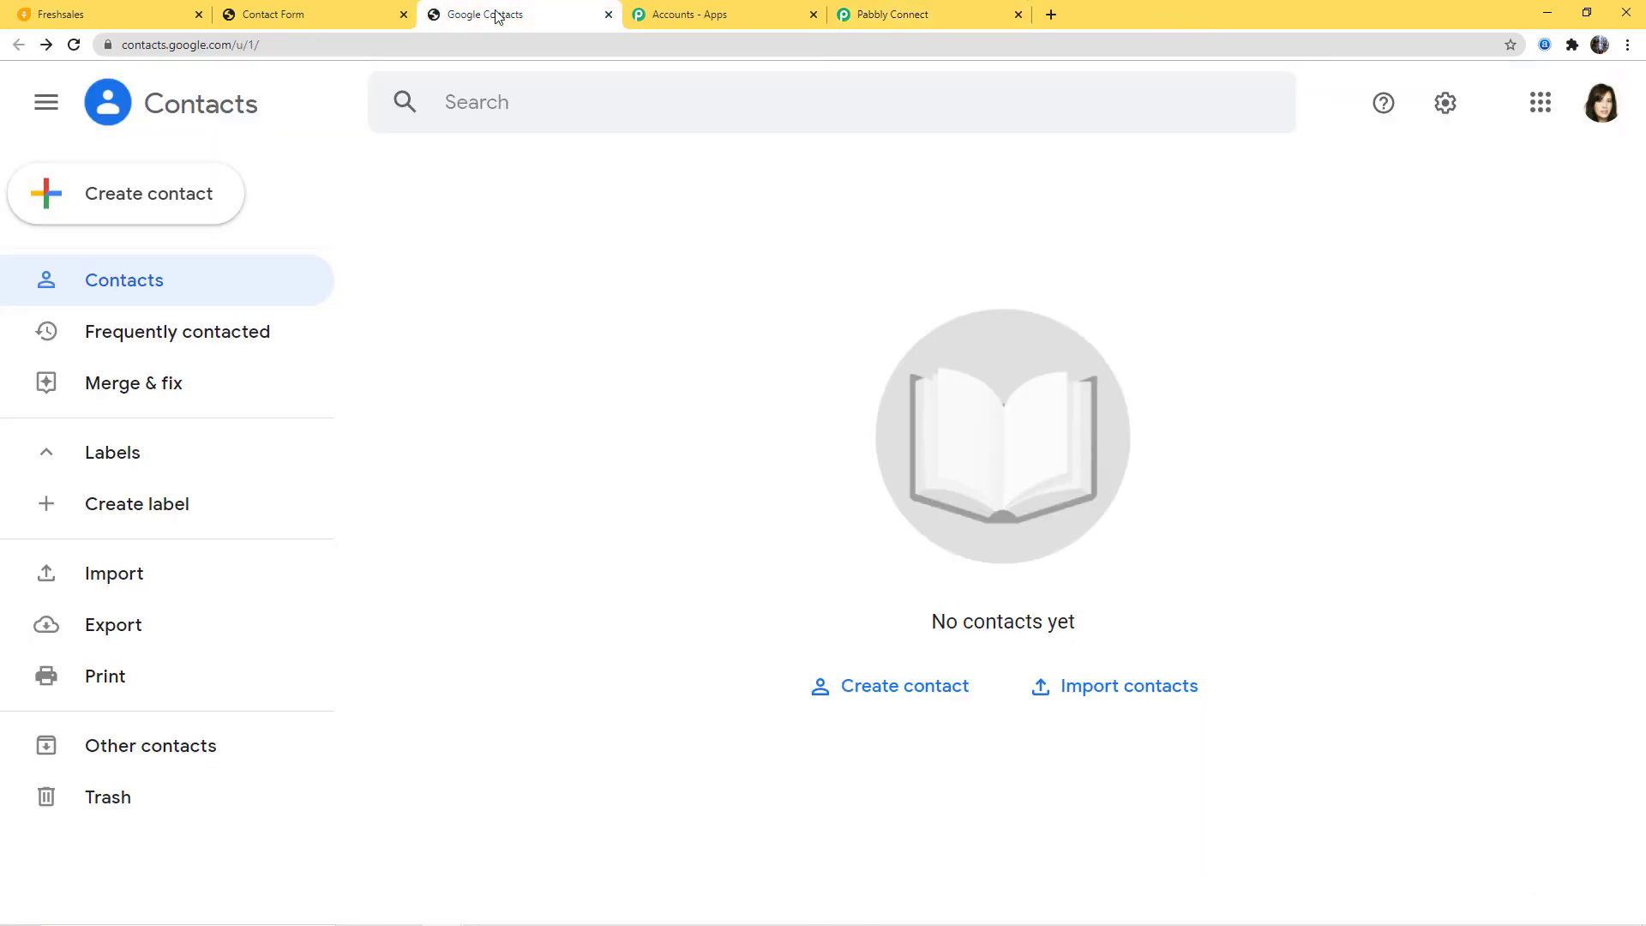
Step: Reload Google Contacts to confirm the test contact, then go to the Freshsales Contact Form
left_click(74, 44)
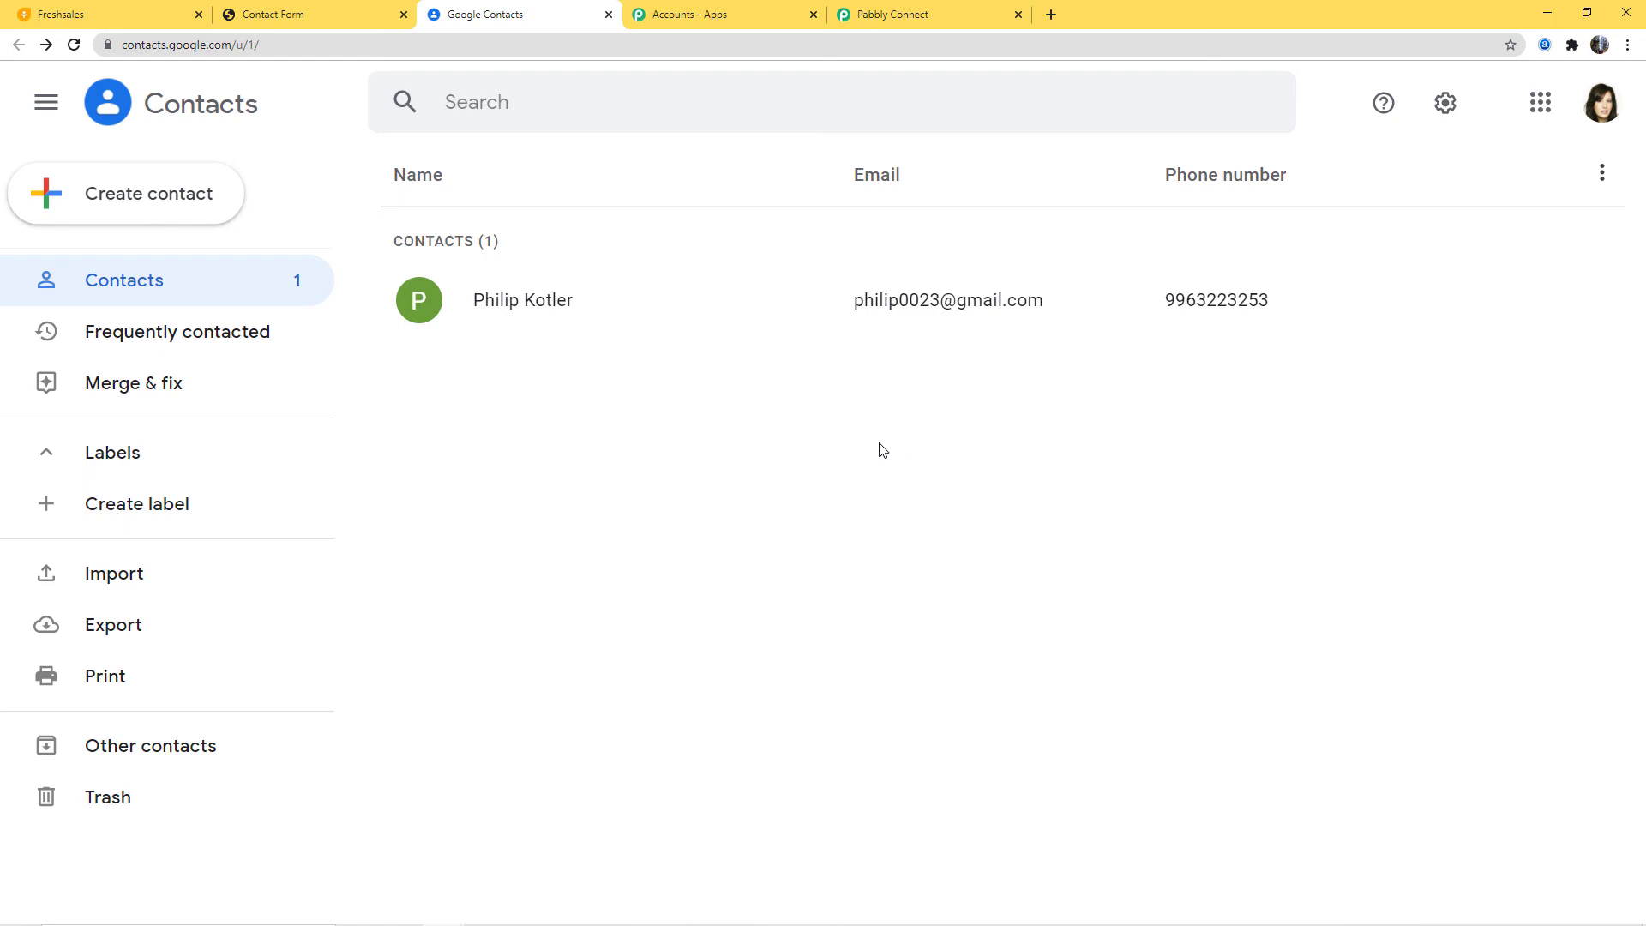
left_click(299, 17)
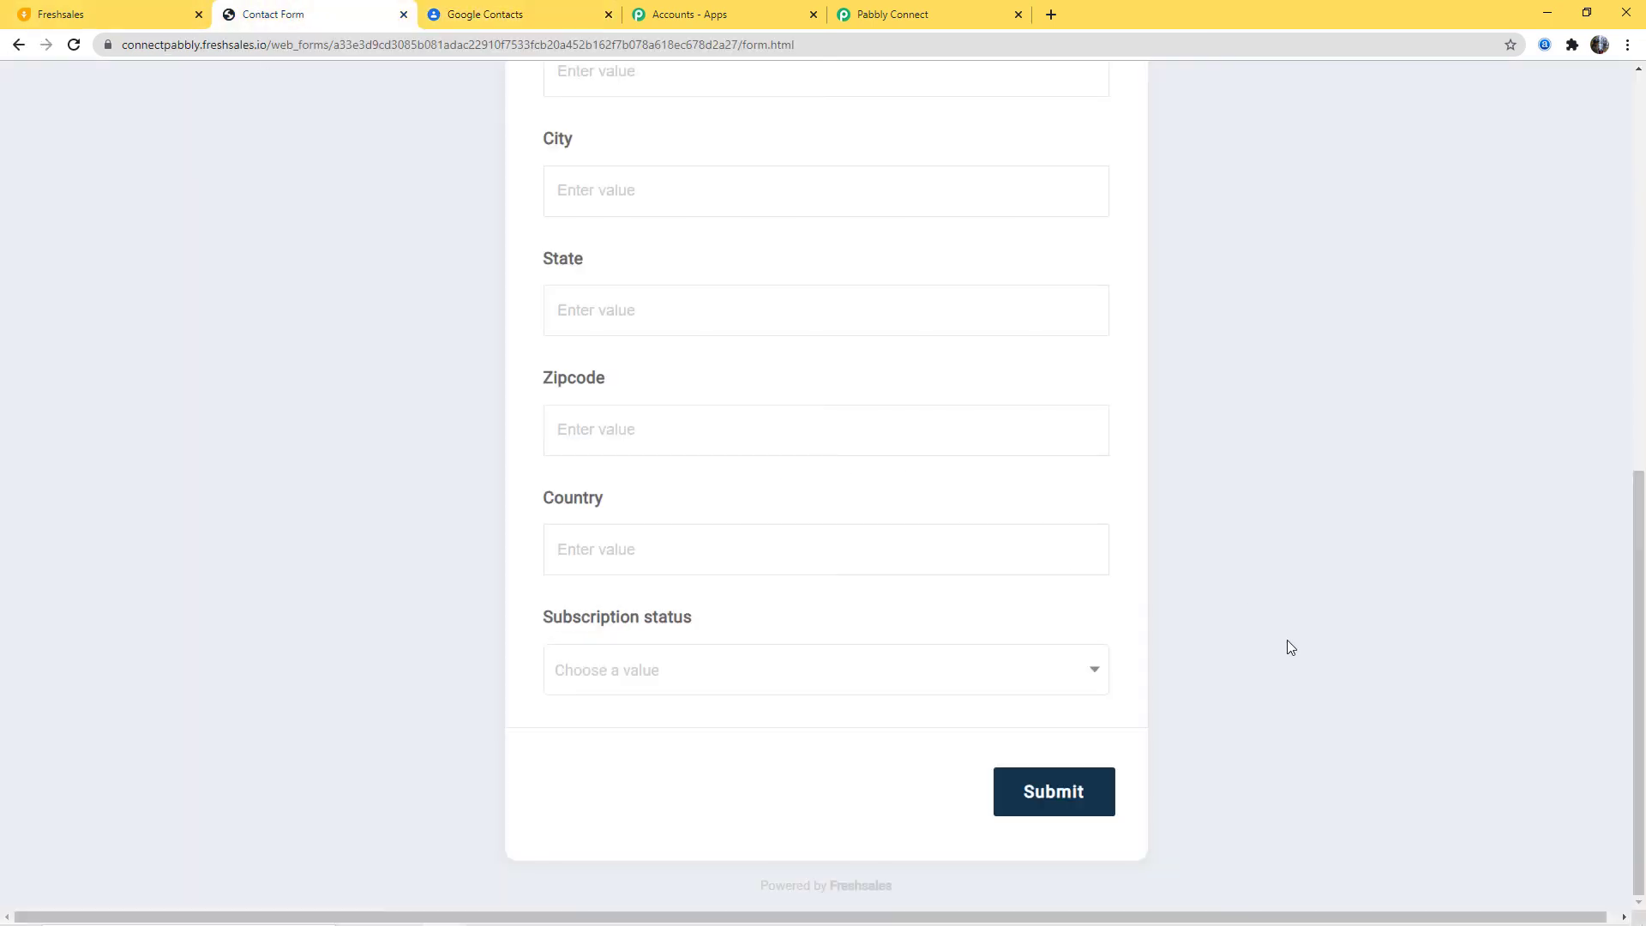
Step: Enter the test contact's first name, last name, e-mail address and mobile number
scroll(1281, 600, "up", 9)
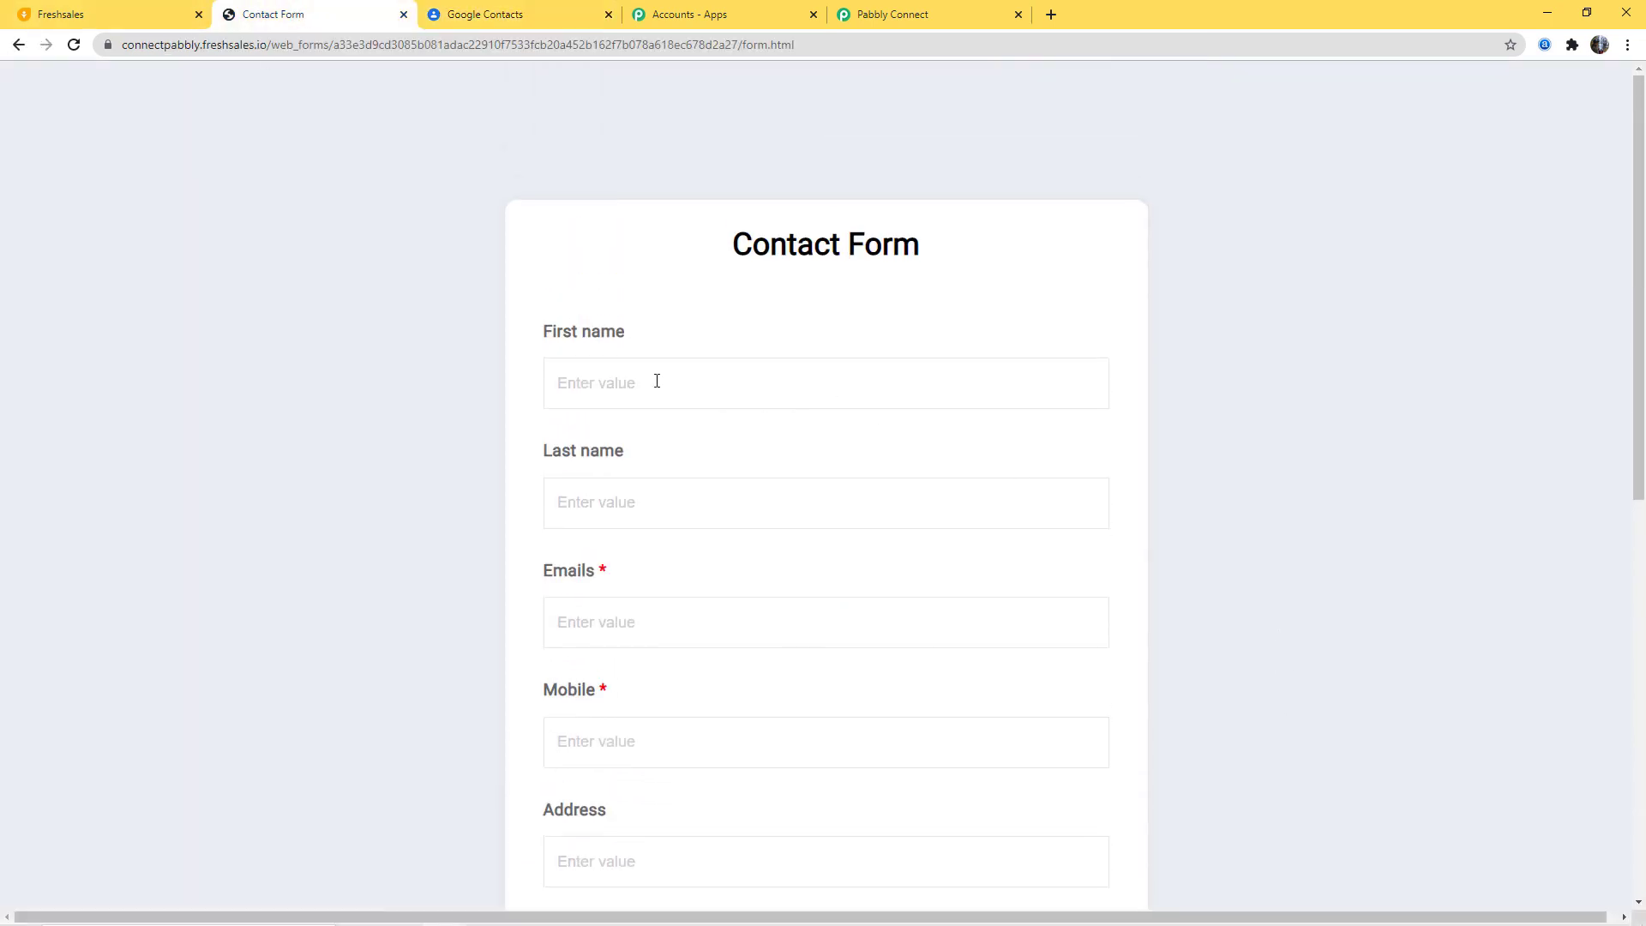
left_click(598, 388)
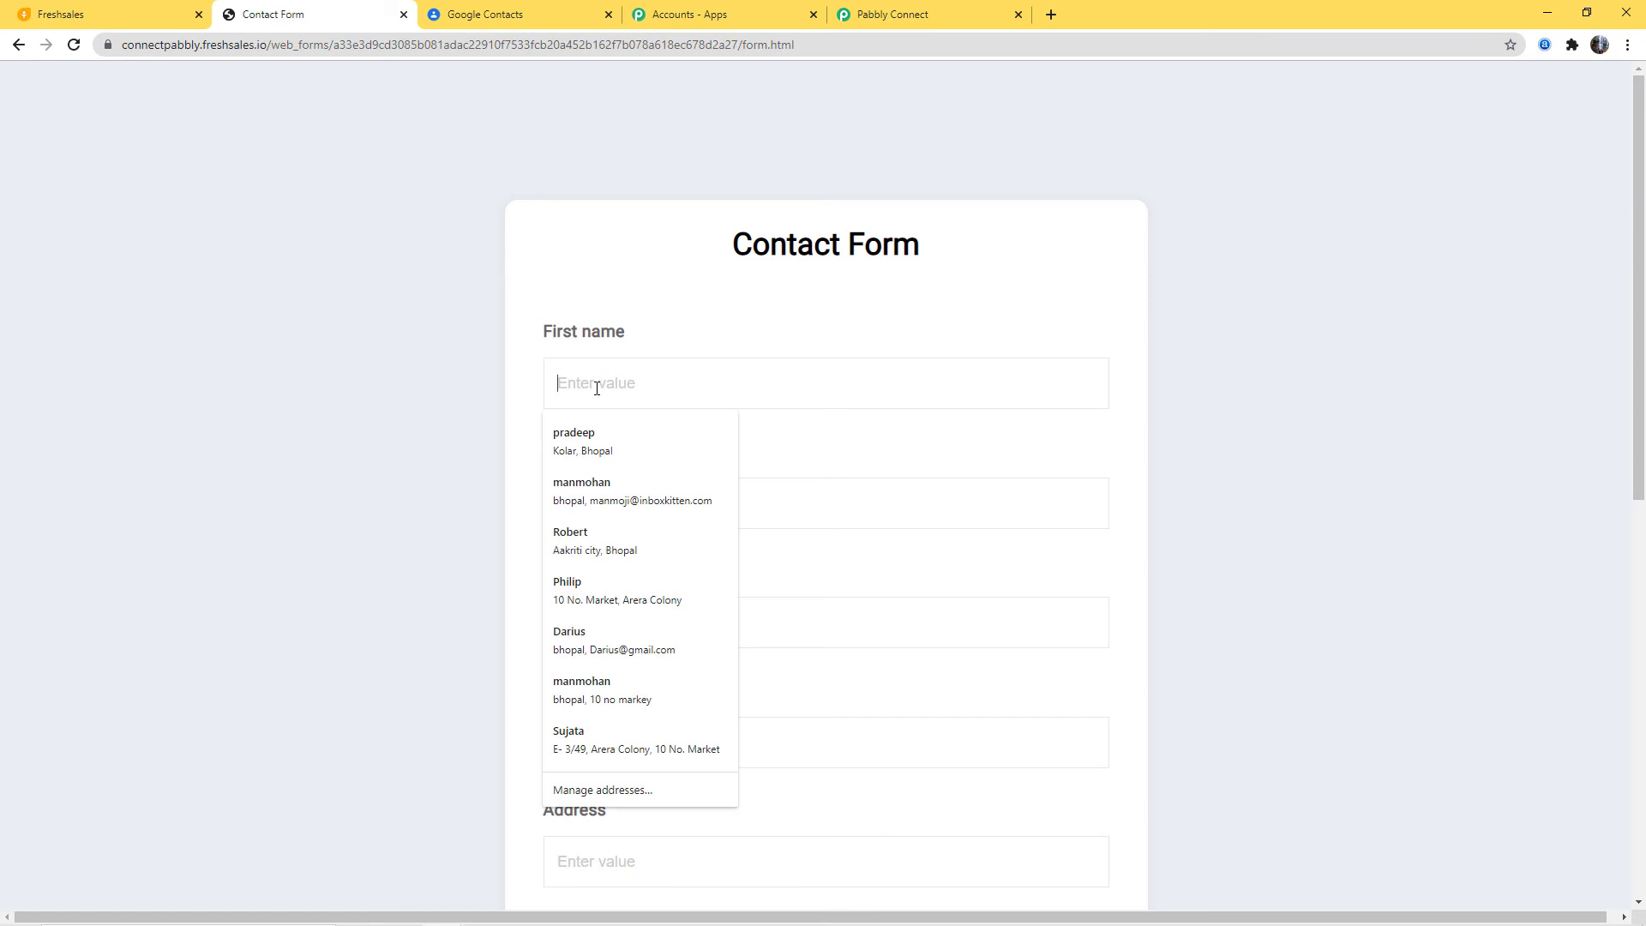
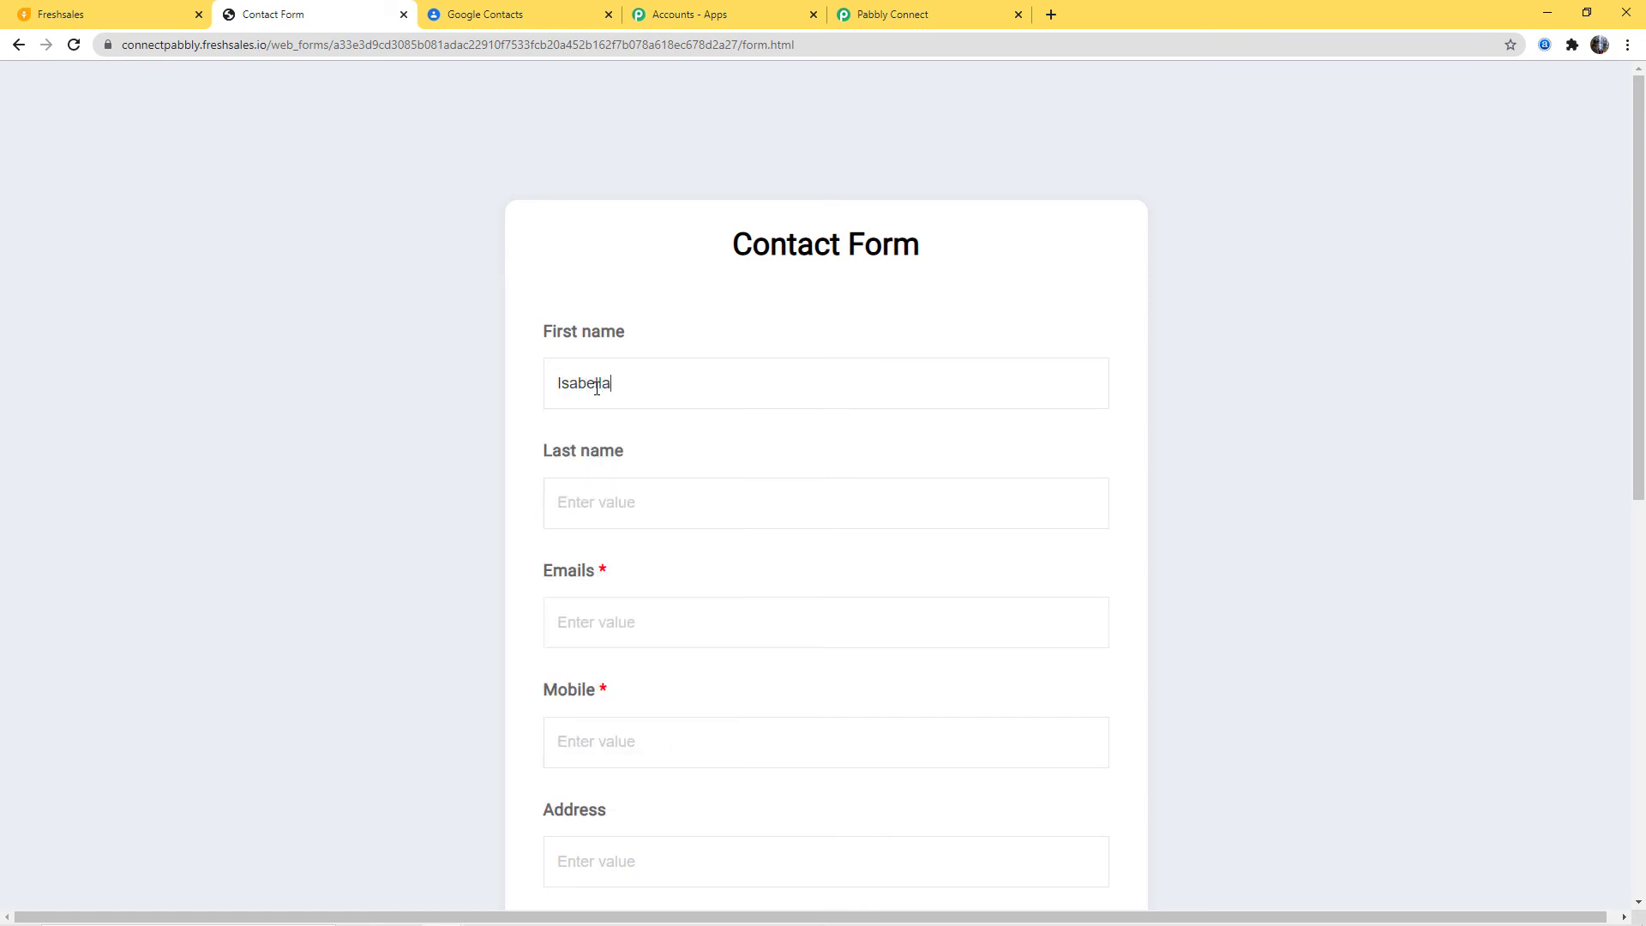
left_click(614, 501)
left_click(604, 638)
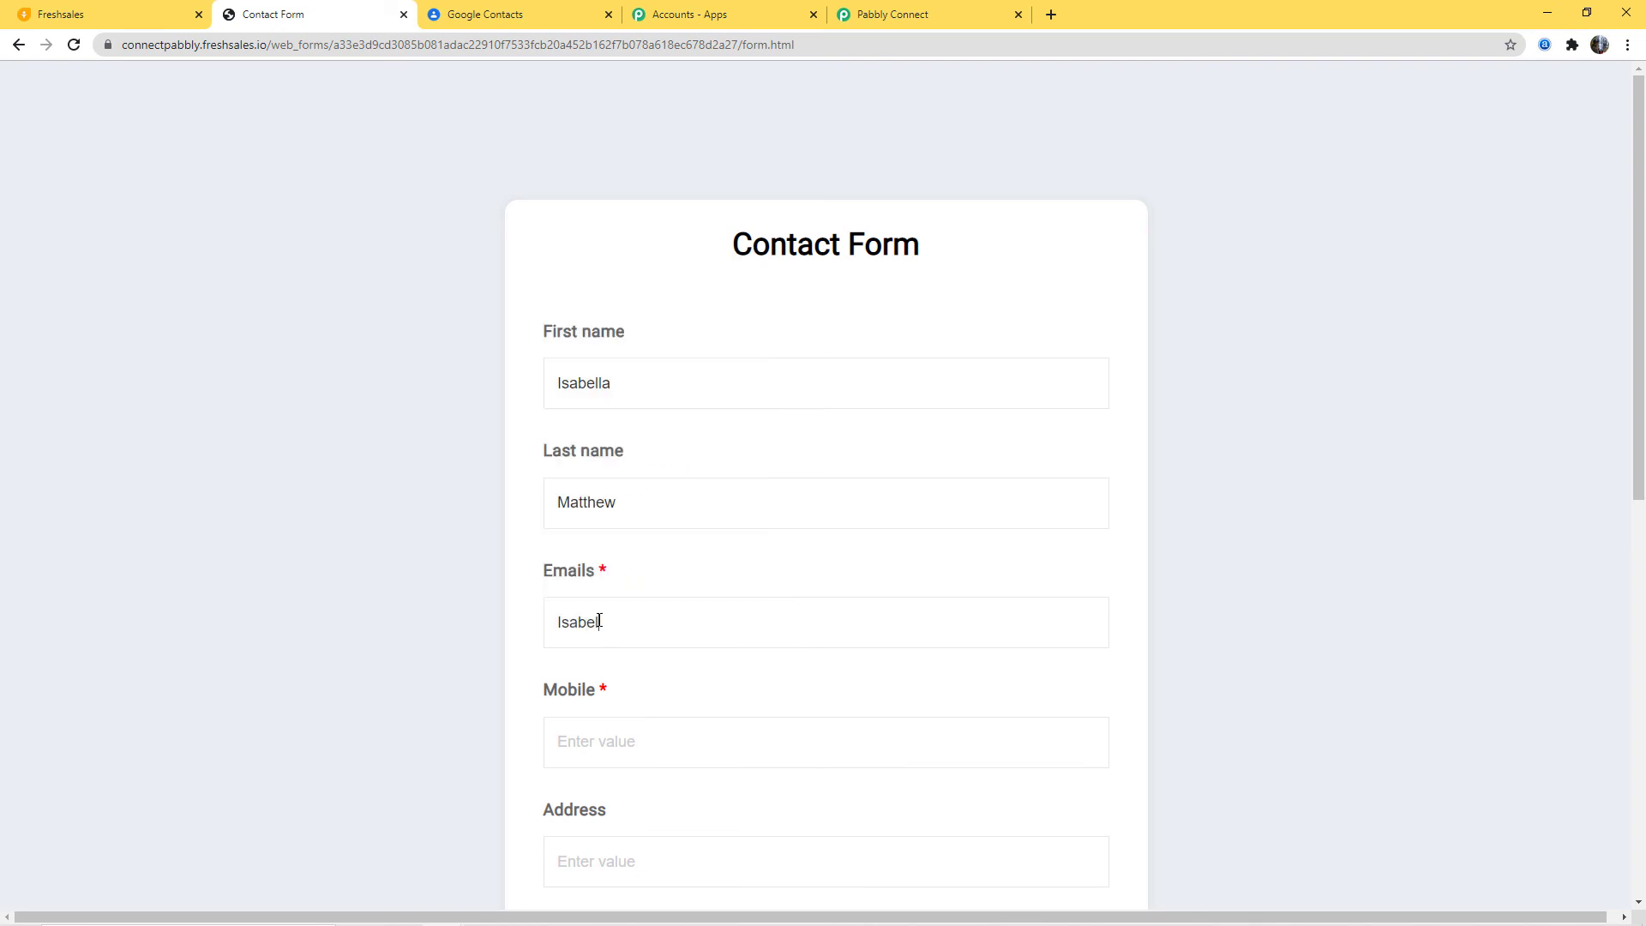
left_click(615, 720)
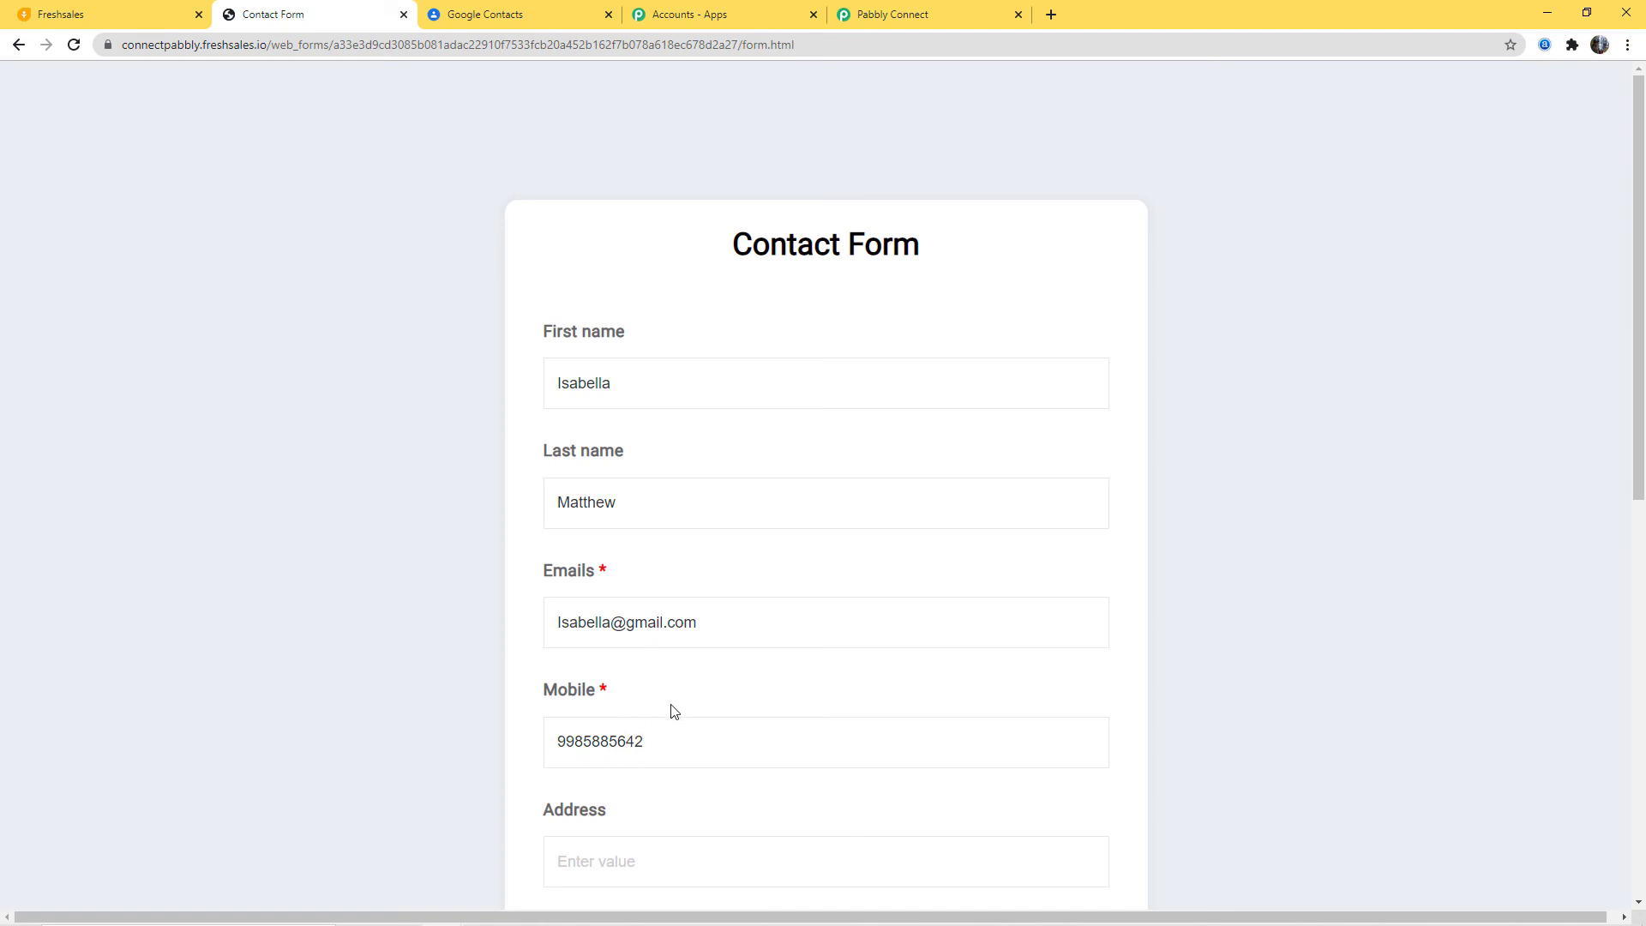
Step: Fill in the contact's street address, city and state
scroll(672, 712, "down", 3)
left_click(617, 605)
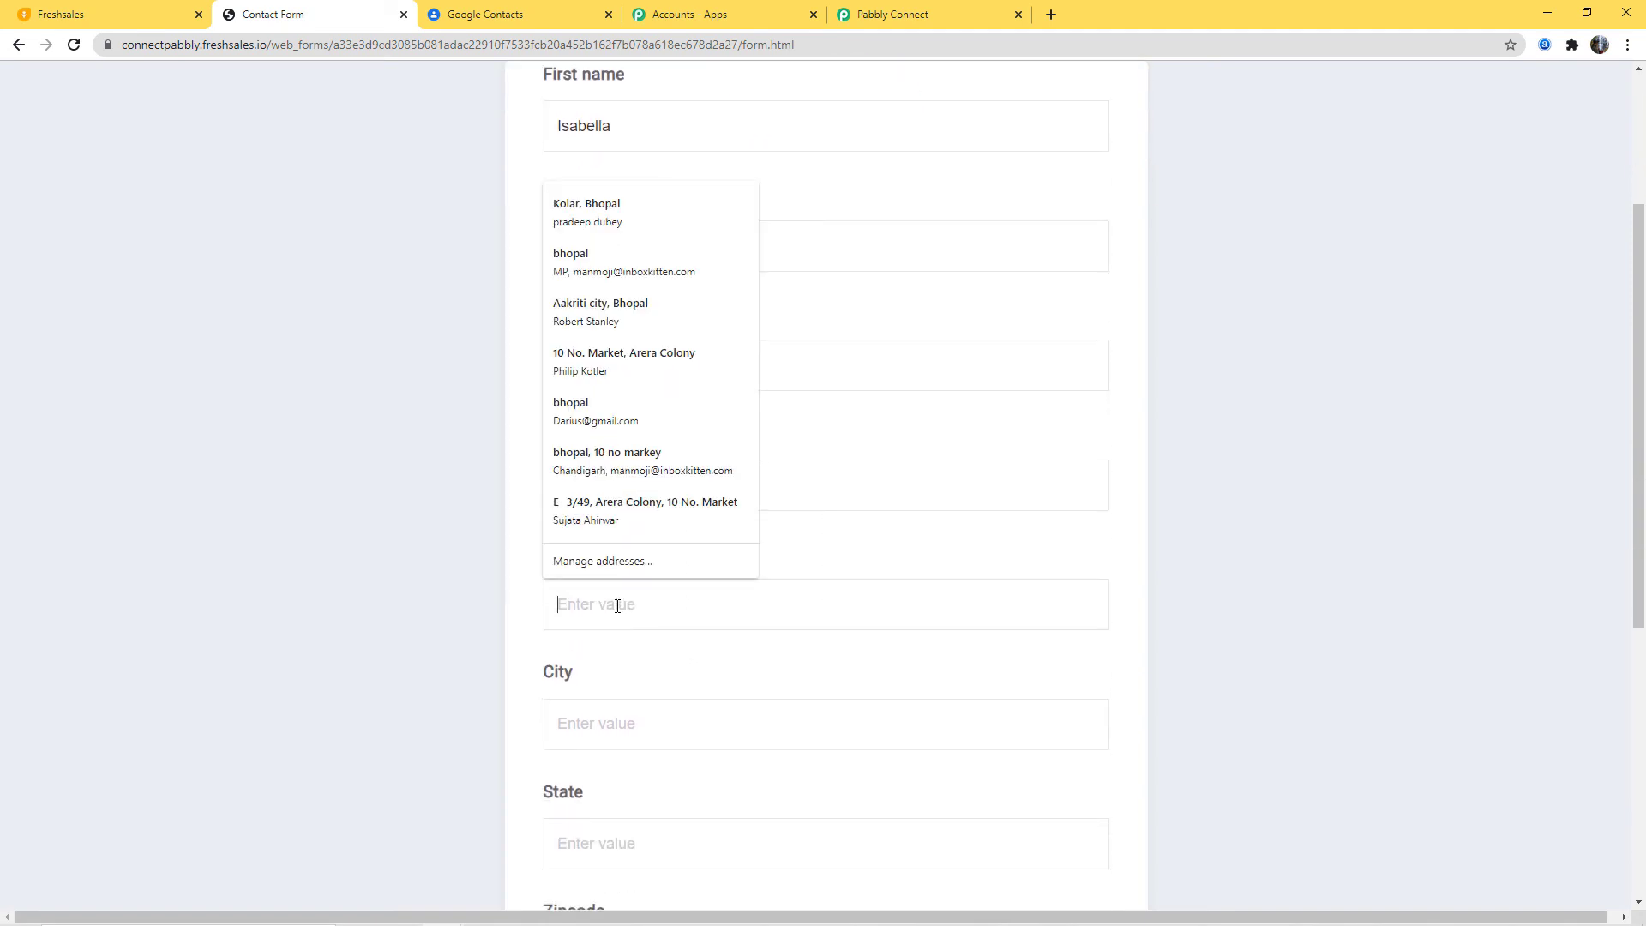
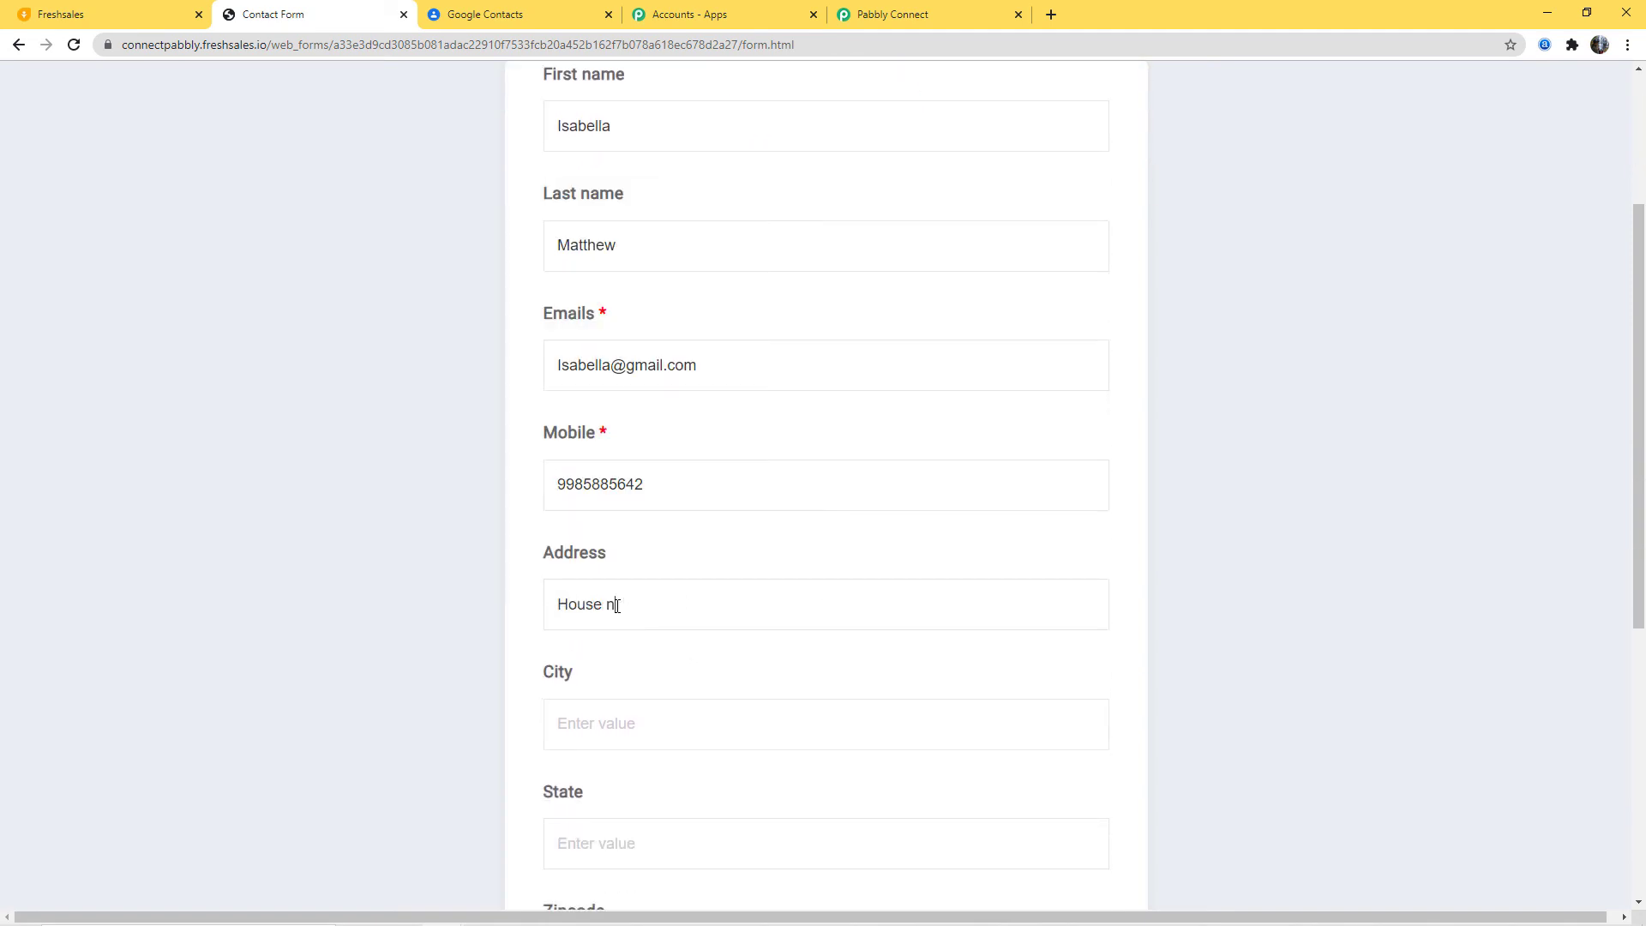
left_click(570, 739)
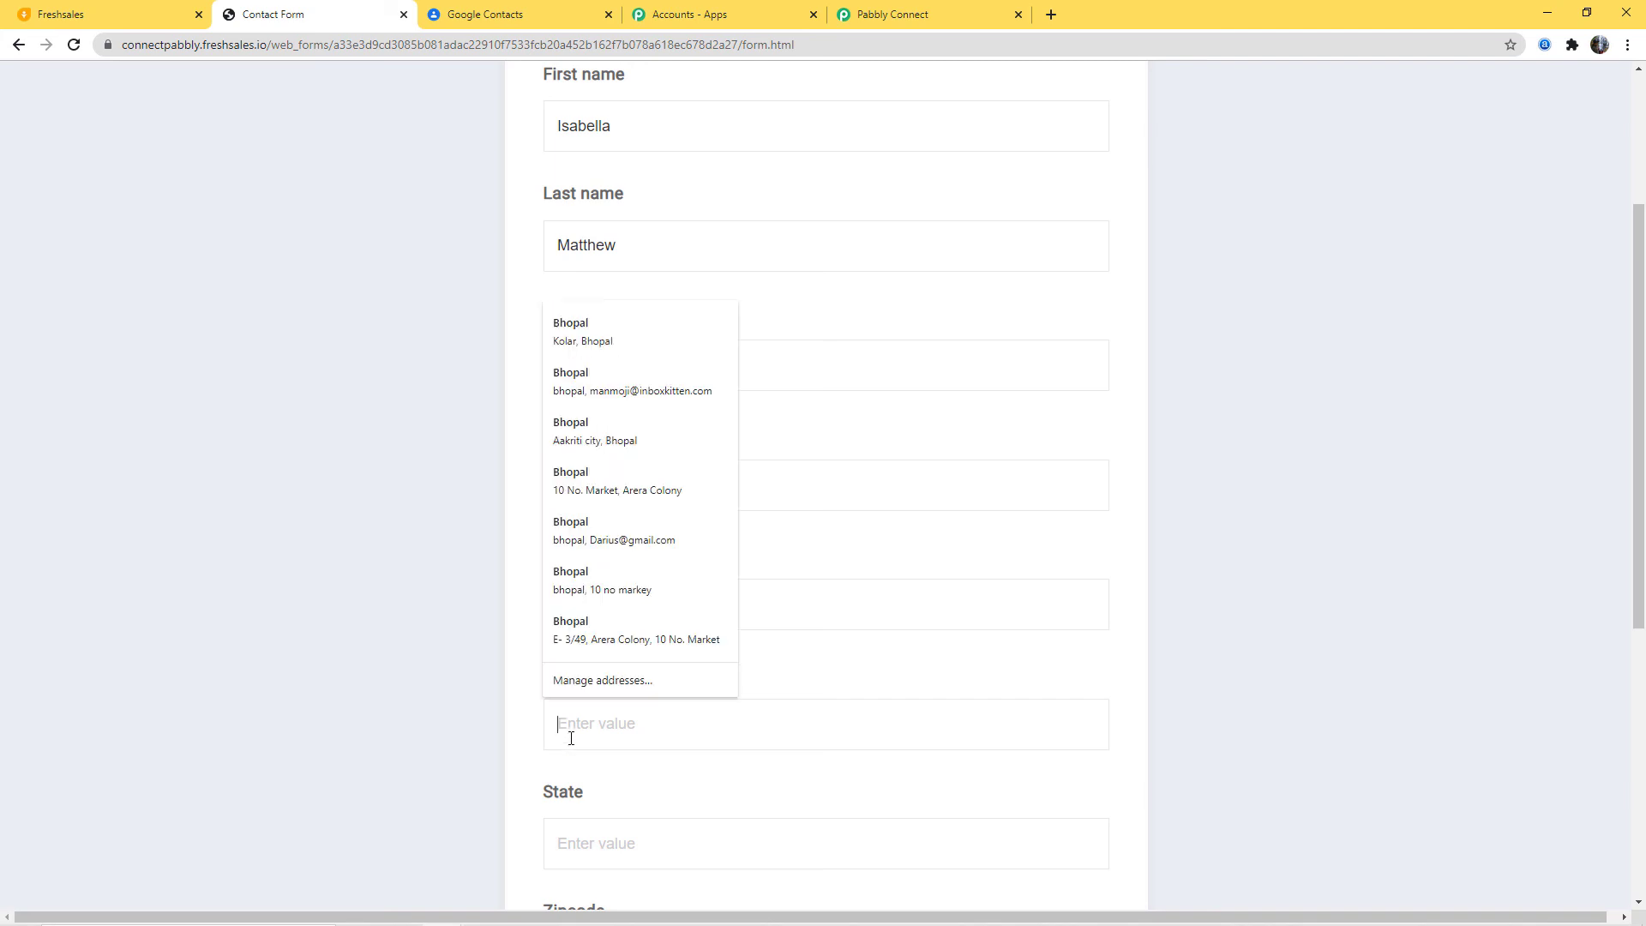
type("Bhopal")
left_click(578, 847)
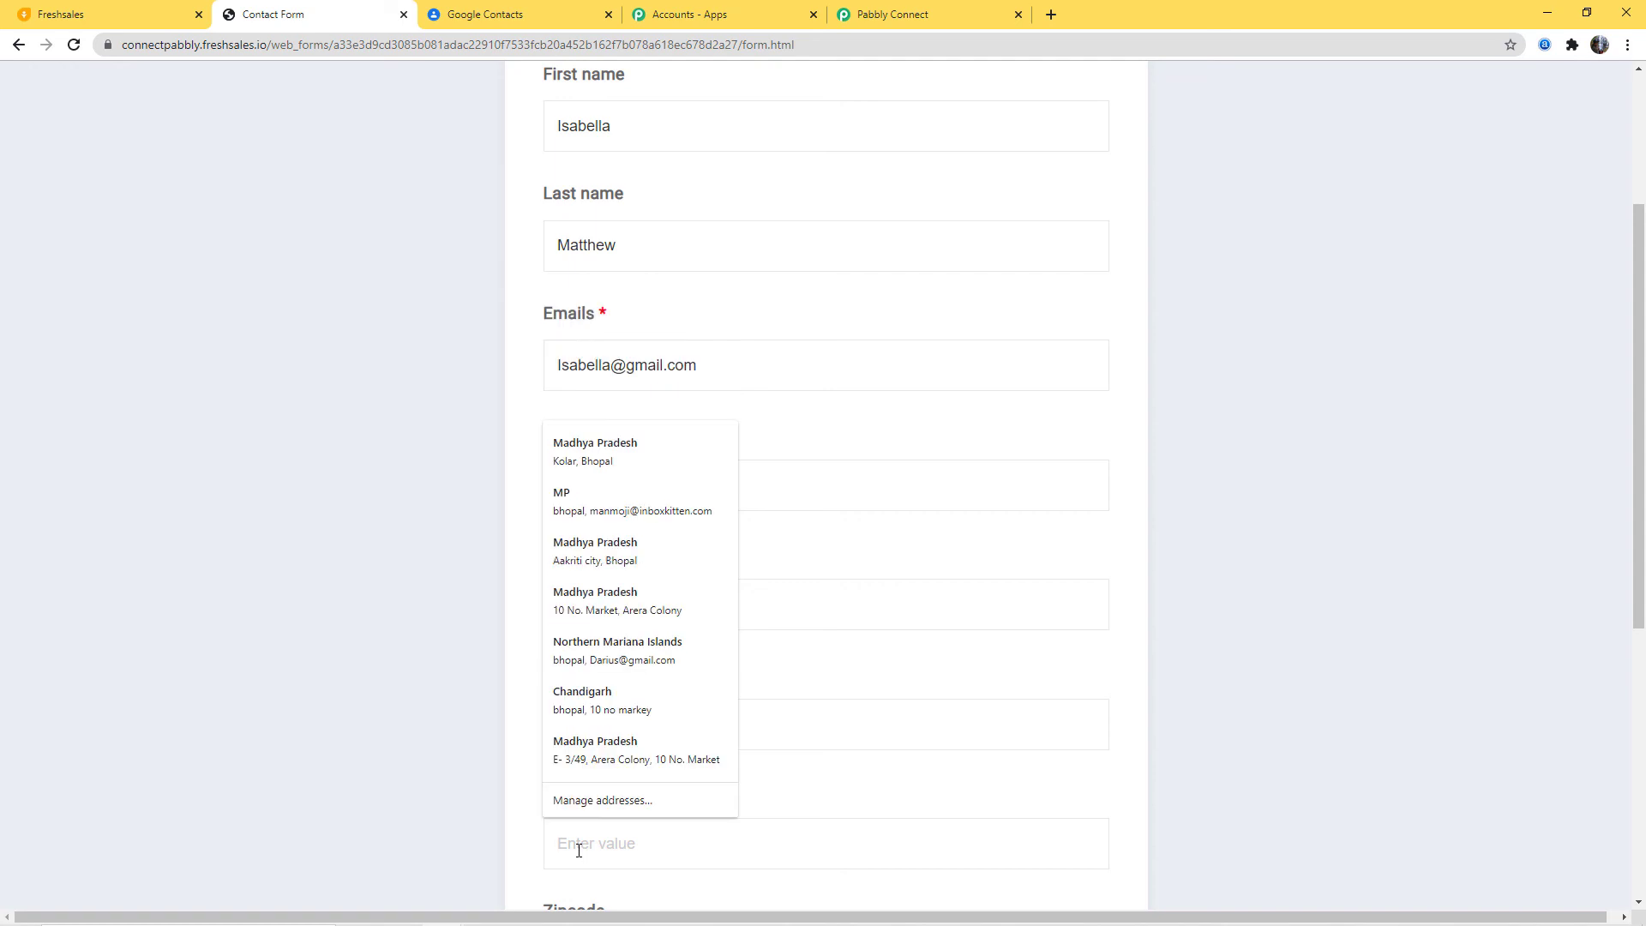
type("Madhya Pr")
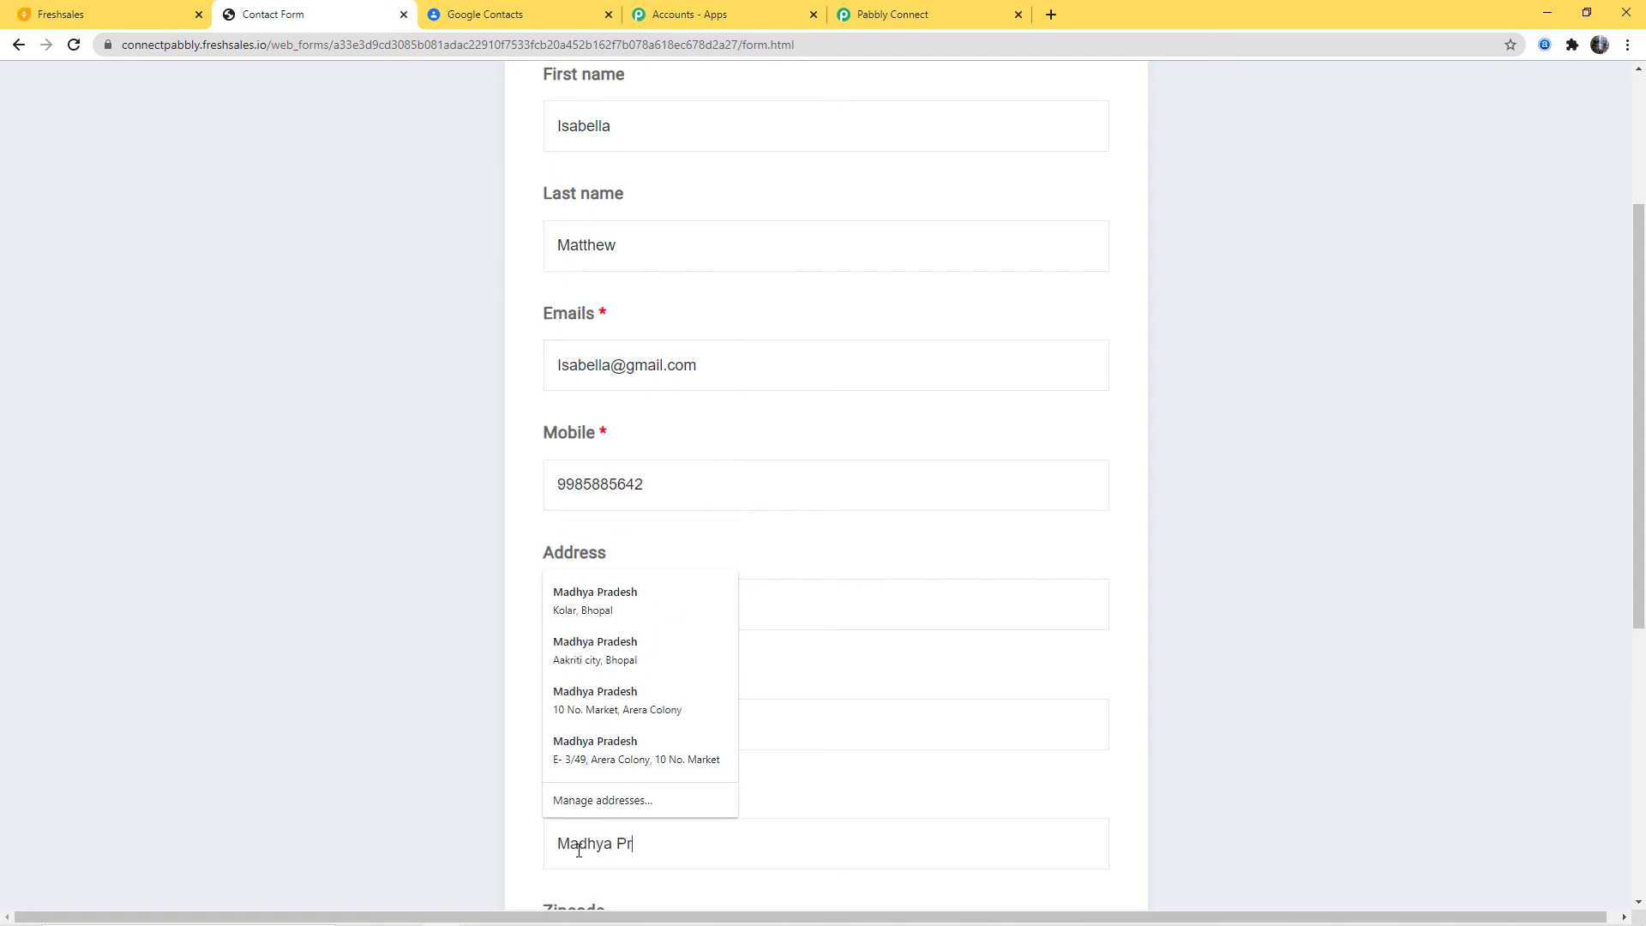
type("adesh")
Step: Add the zipcode, set country to India and status to Subscribed, then submit
scroll(857, 823, "down", 2)
left_click(754, 797)
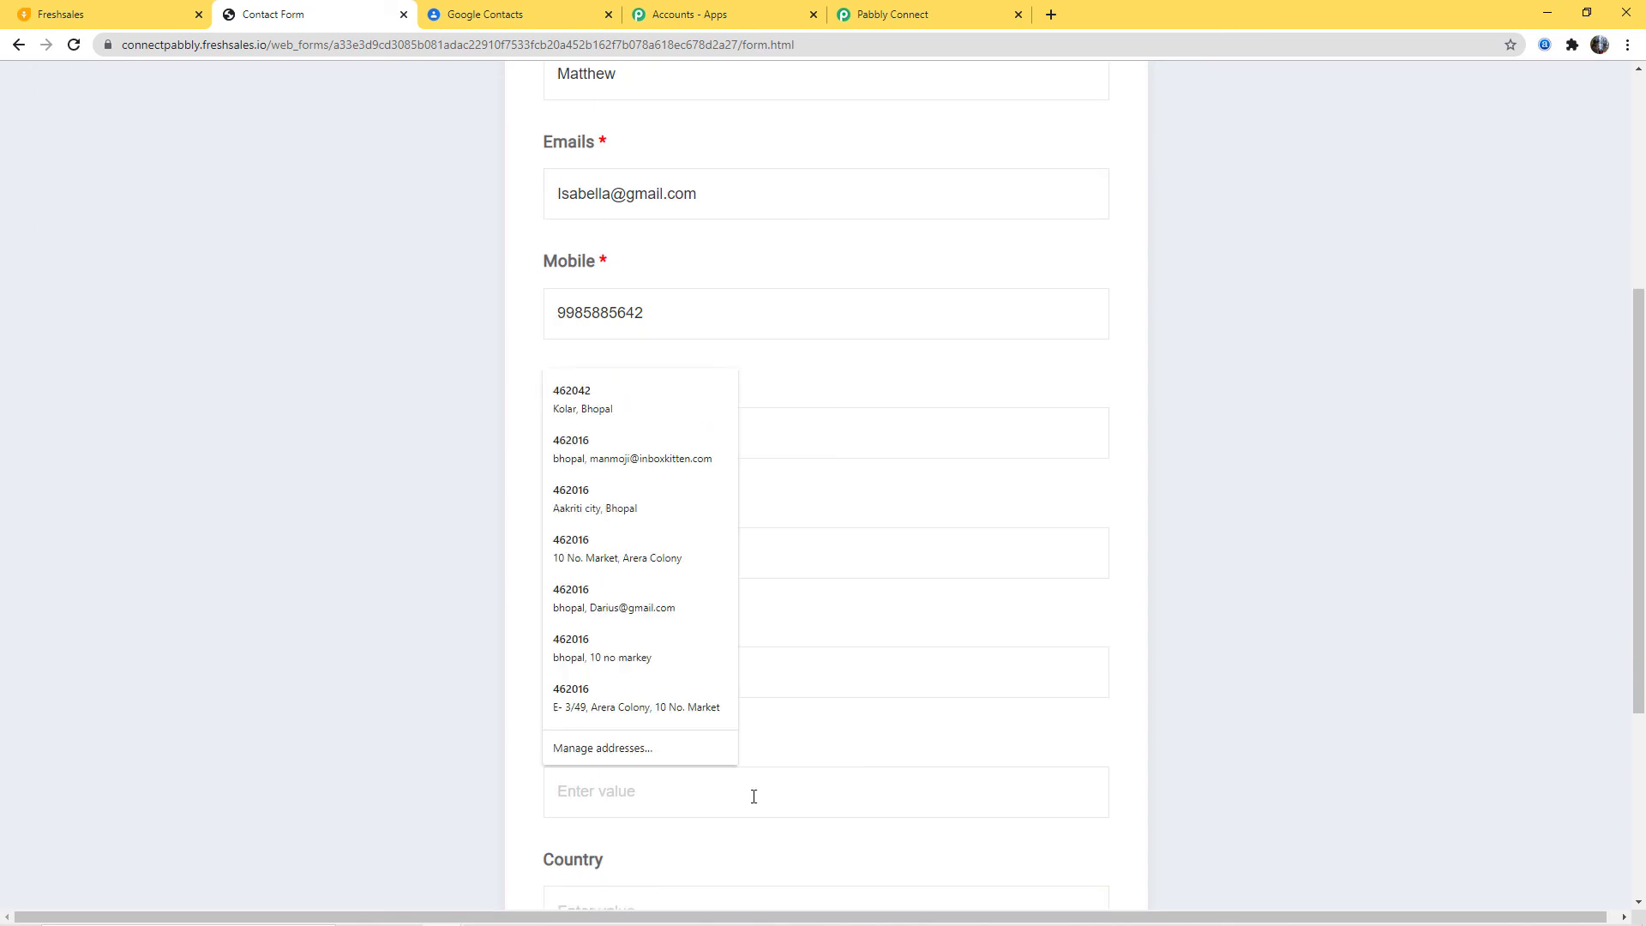
type("462016")
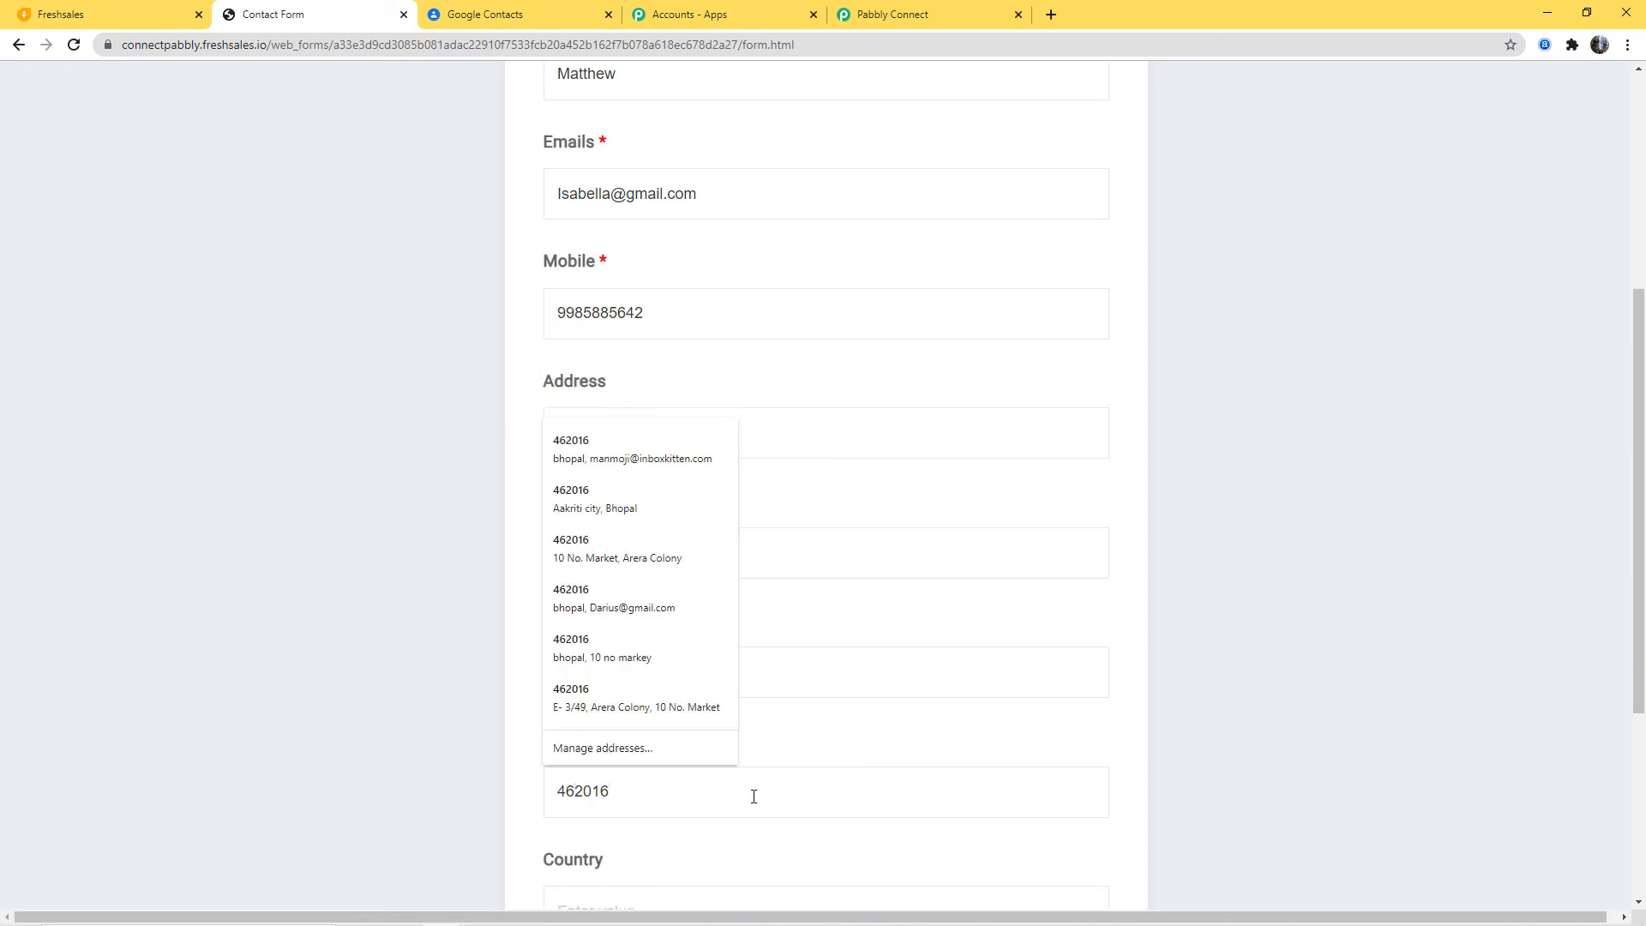
left_click(670, 896)
scroll(772, 815, "down", 4)
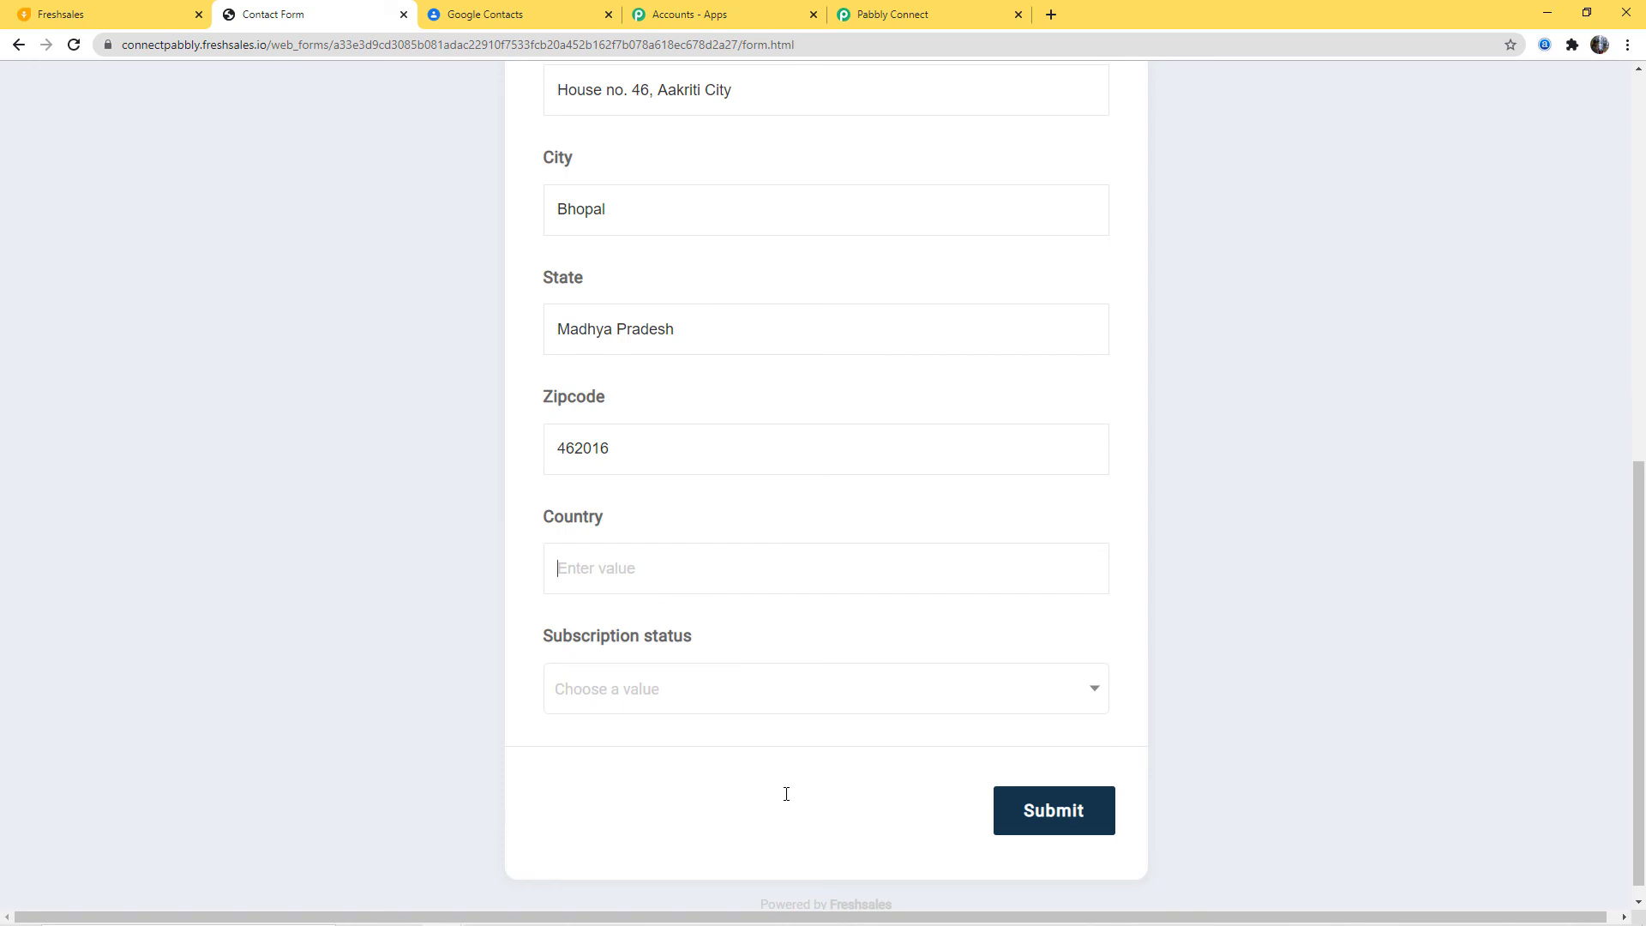
type("indi")
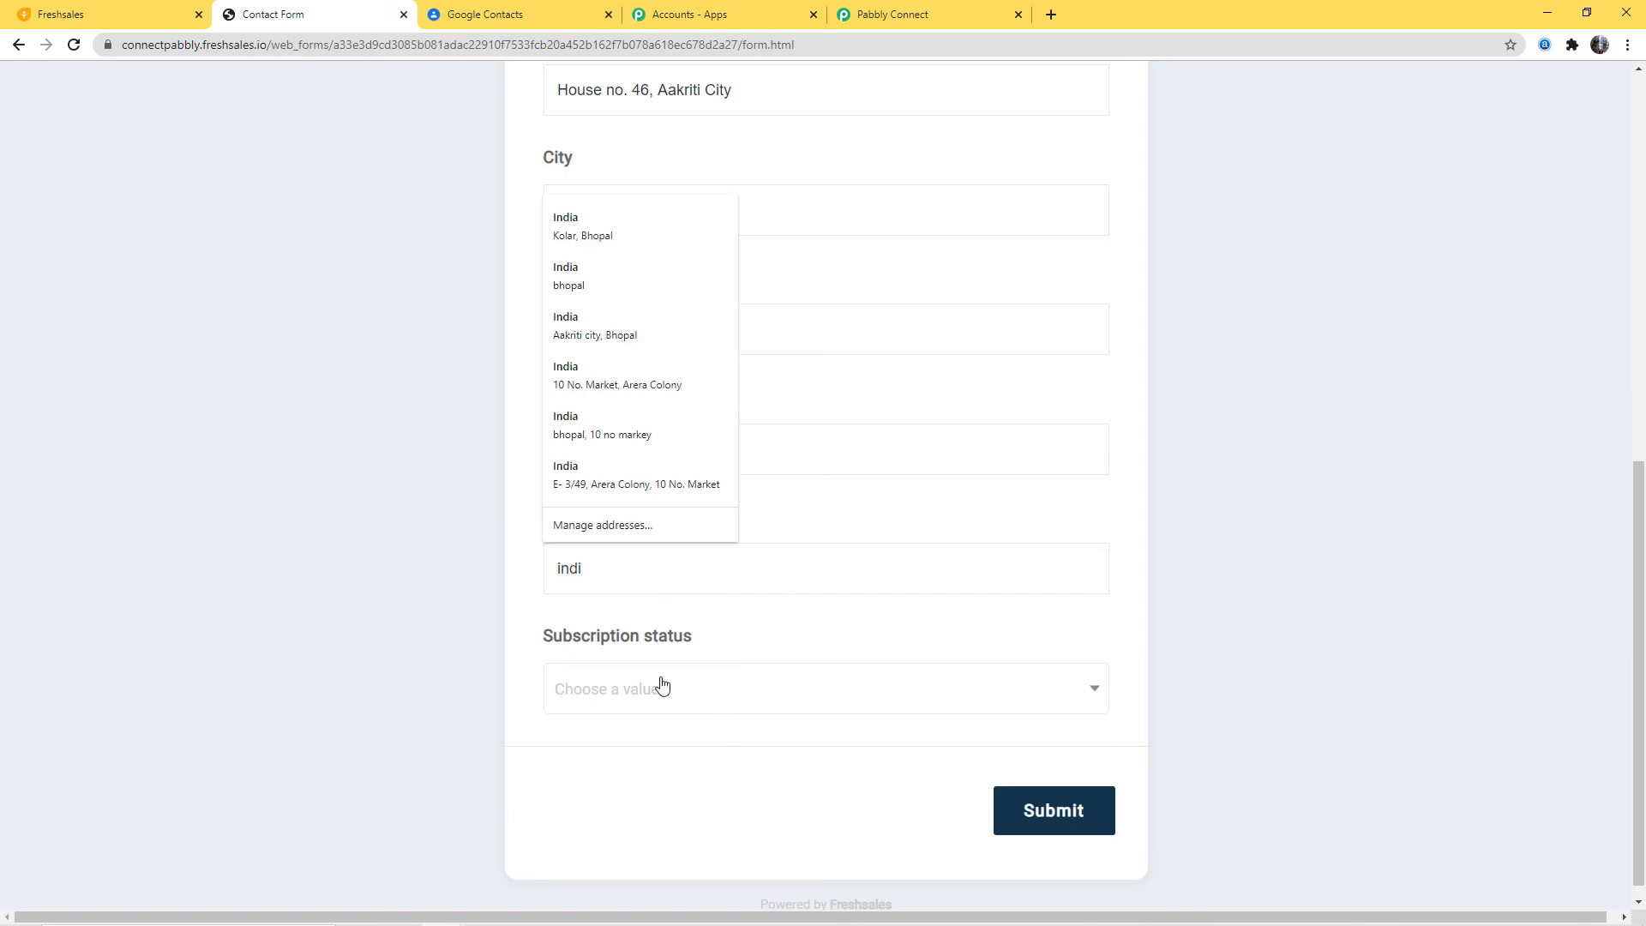
left_click(606, 234)
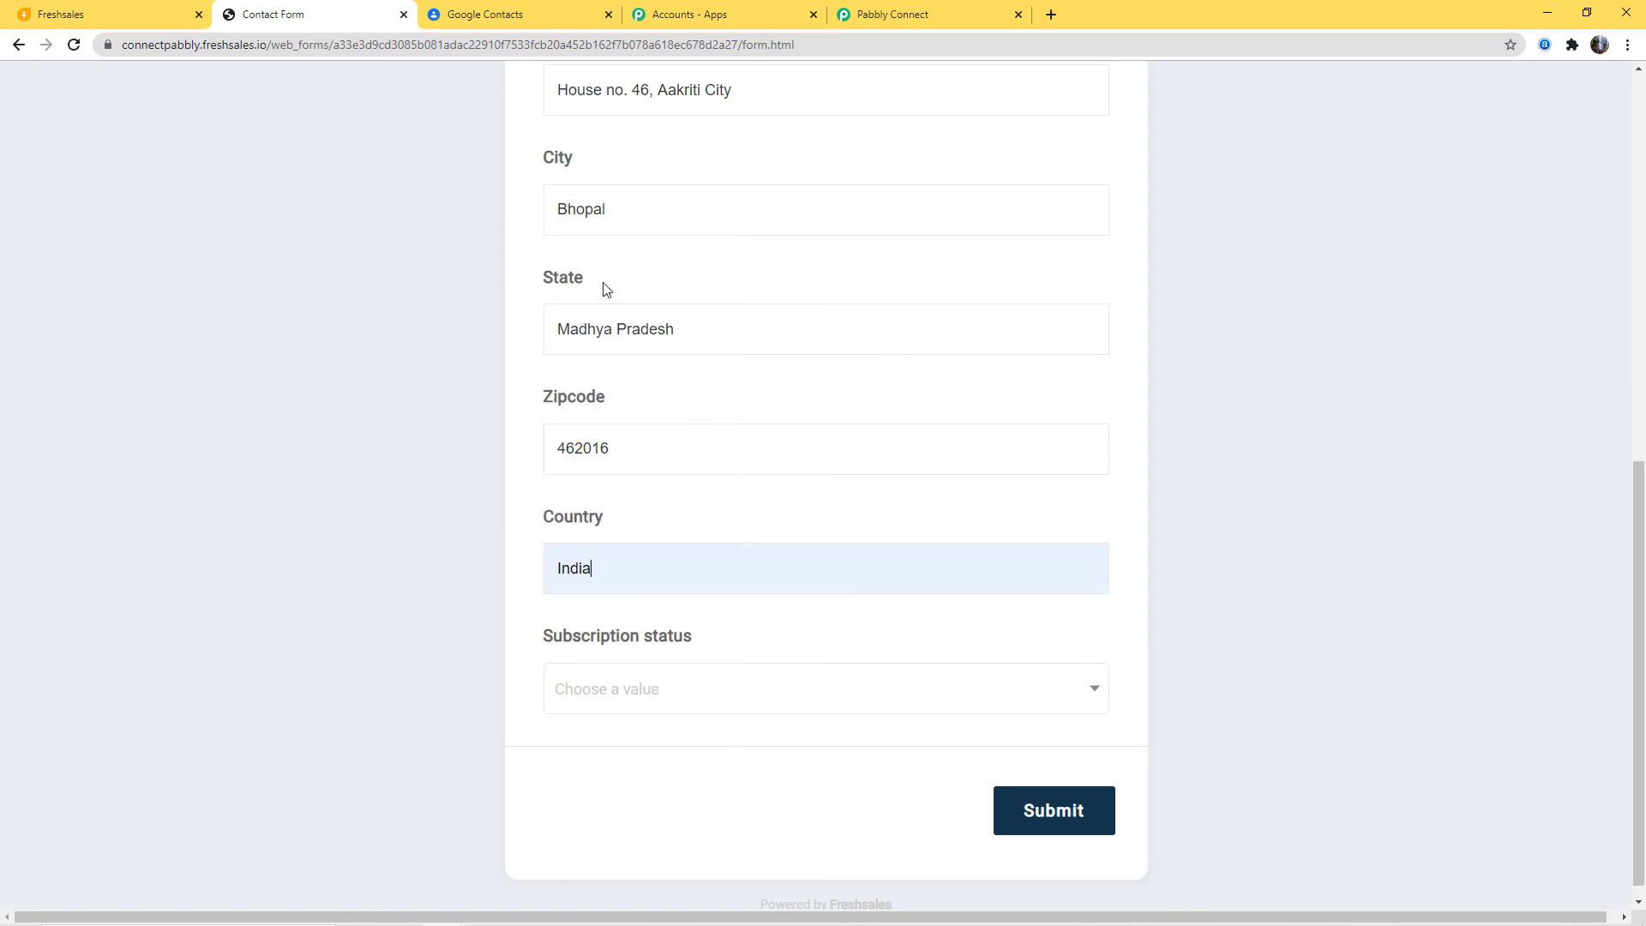
left_click(645, 693)
left_click(630, 558)
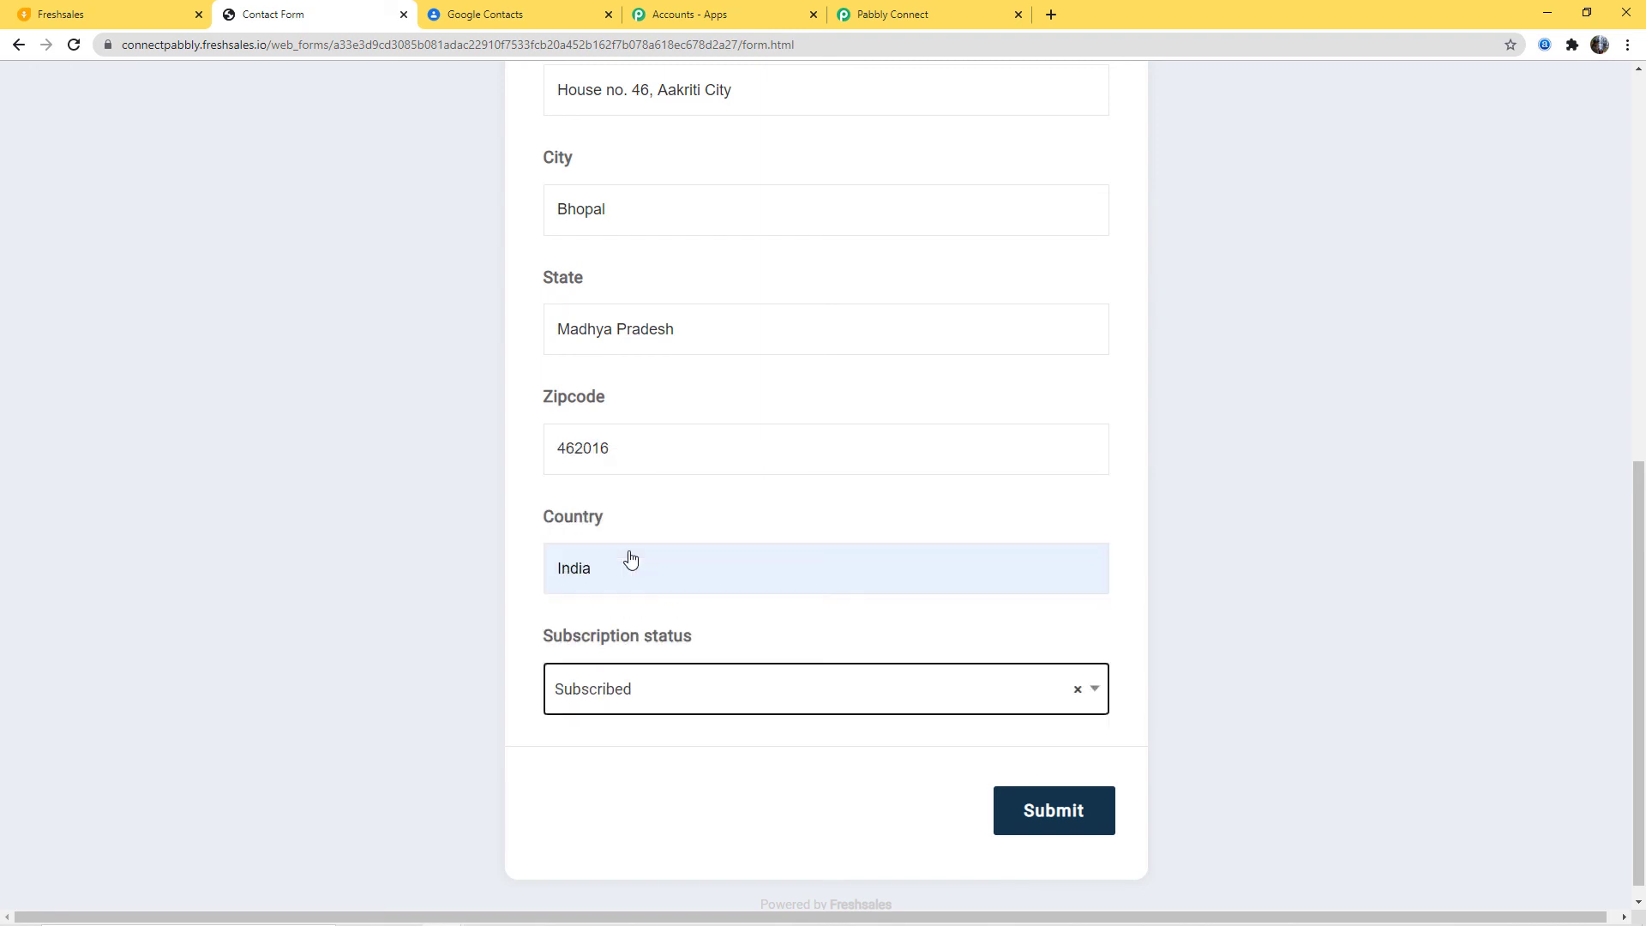
left_click(1002, 810)
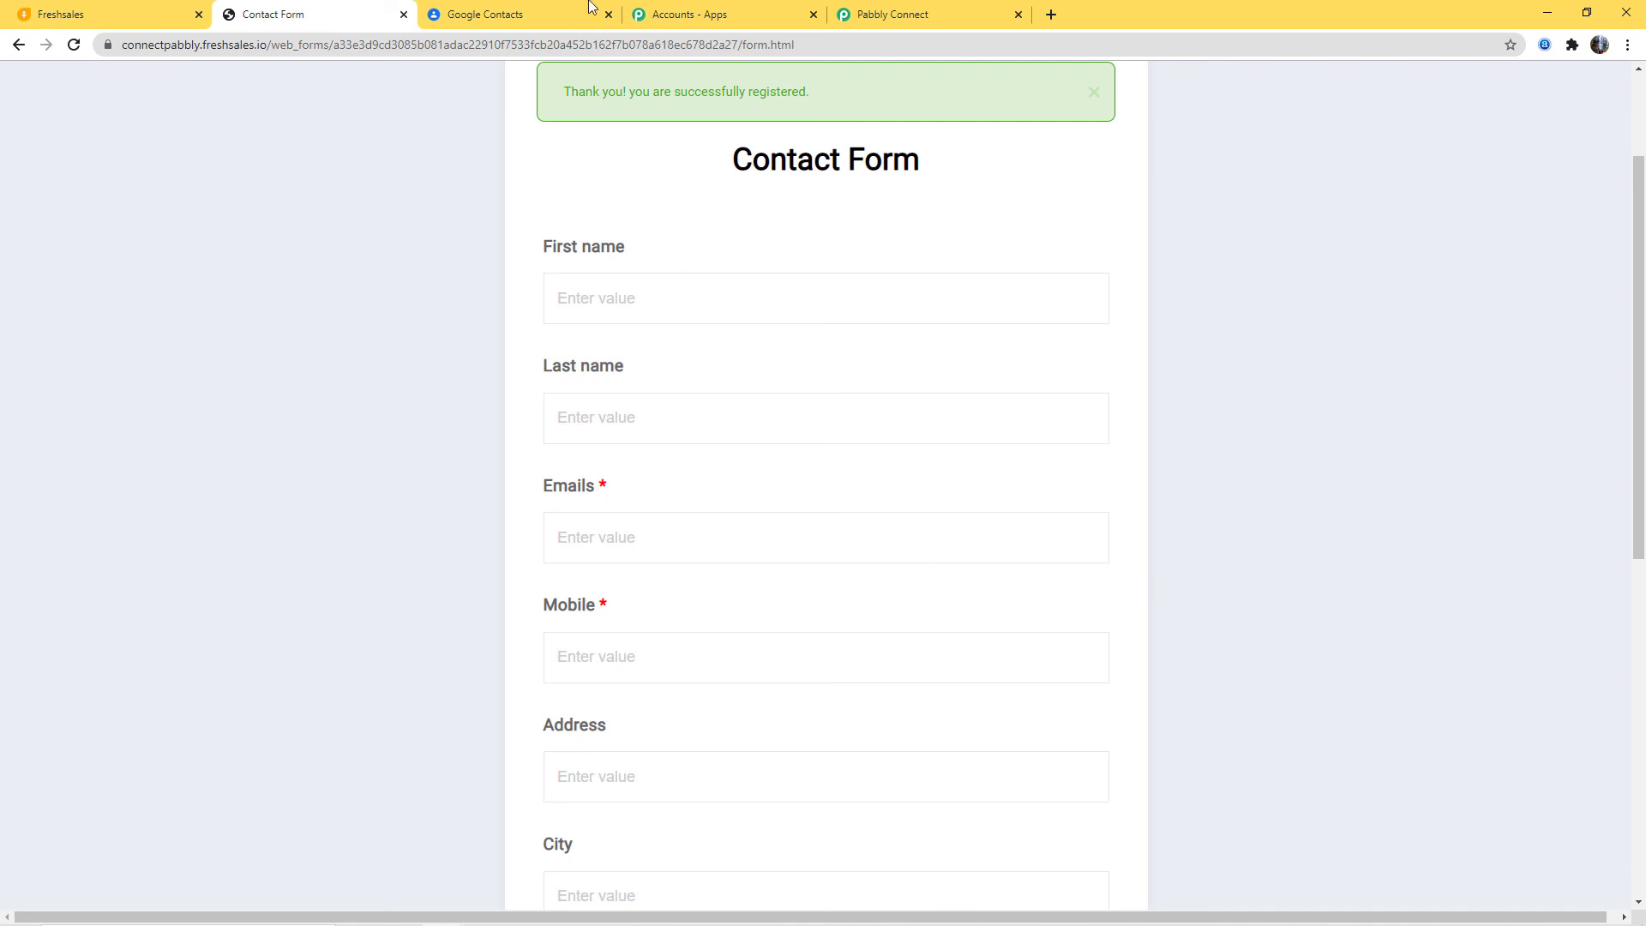
Step: Reload Google Contacts to see the second contact, then return to Pabbly Connect
left_click(517, 17)
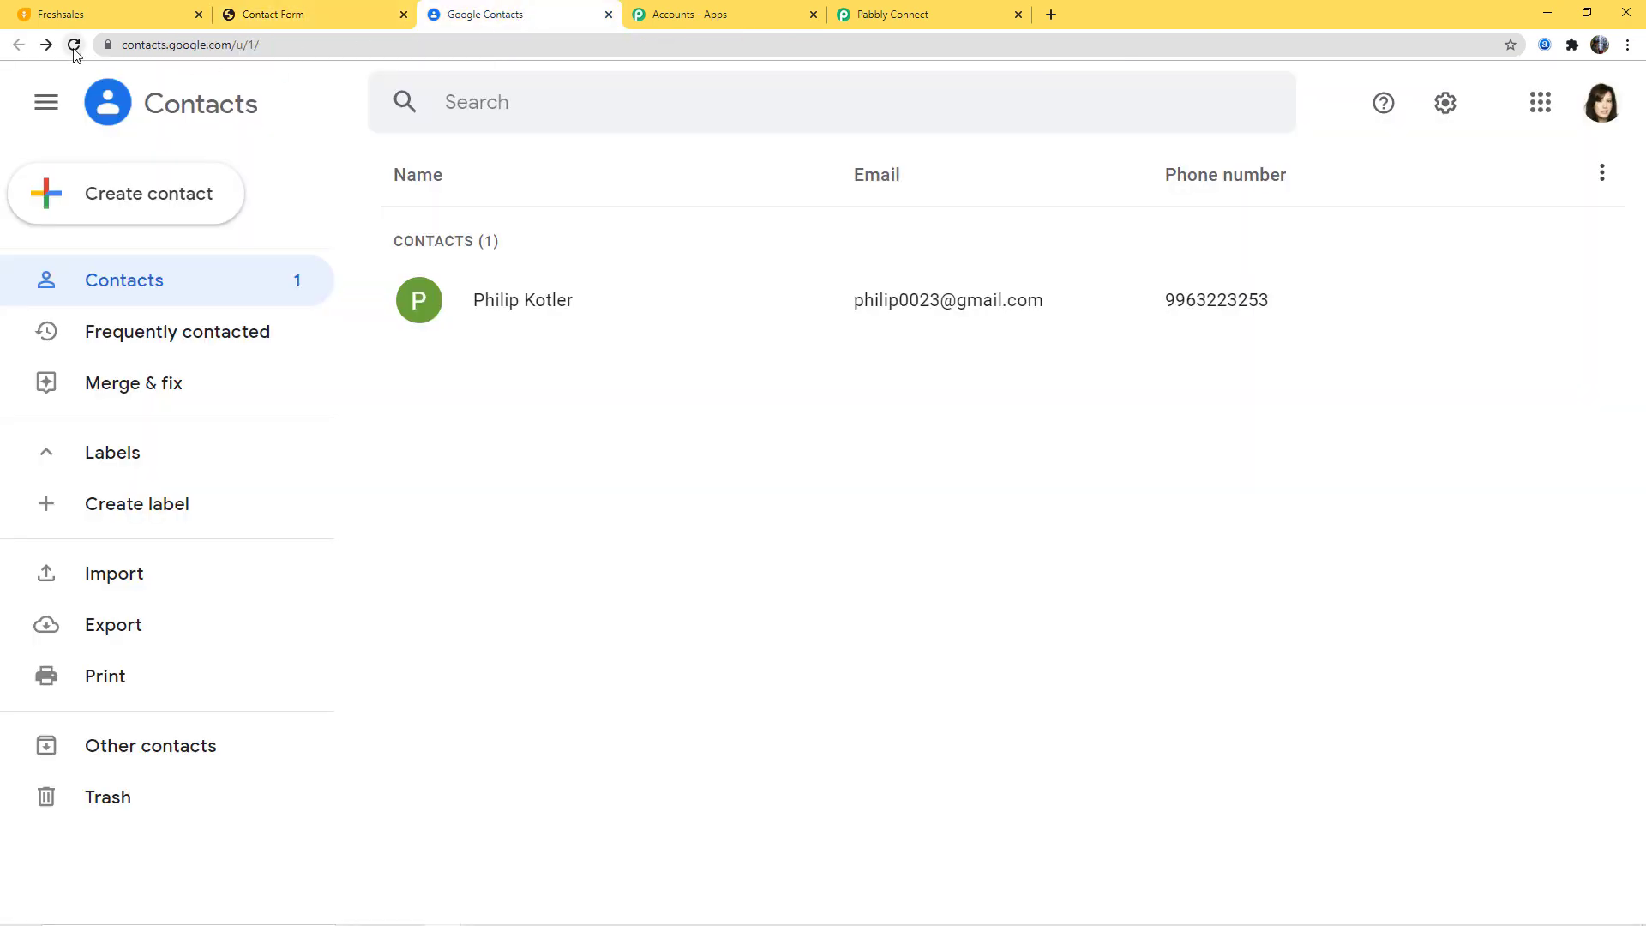
left_click(235, 118)
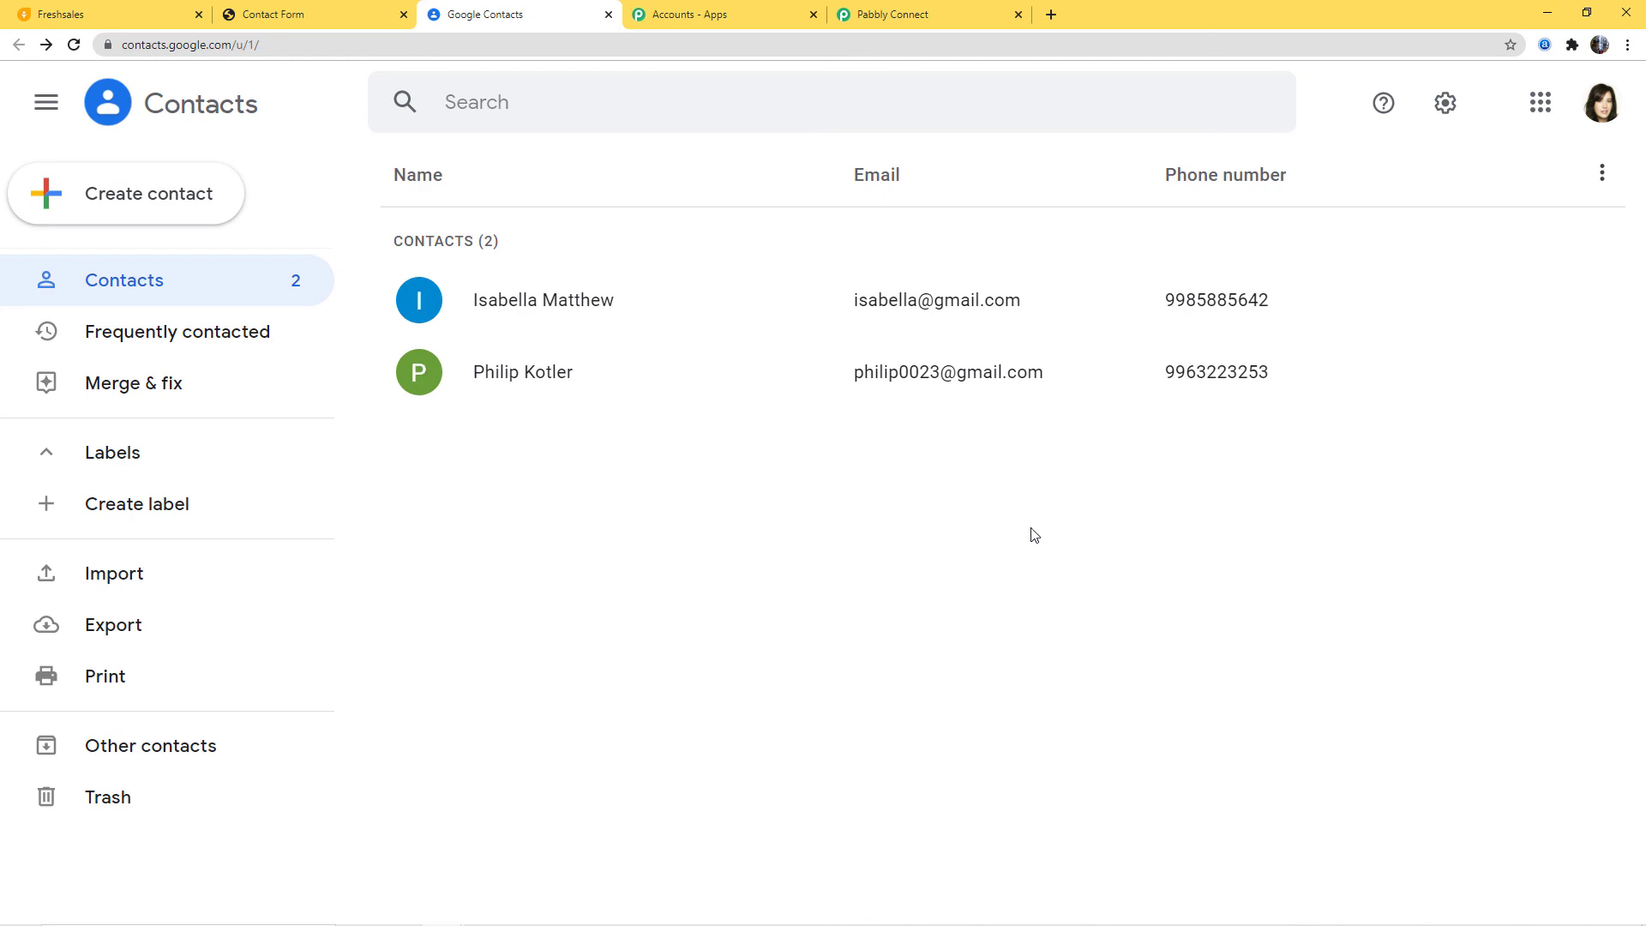
left_click(896, 15)
scroll(1534, 622, "up", 20)
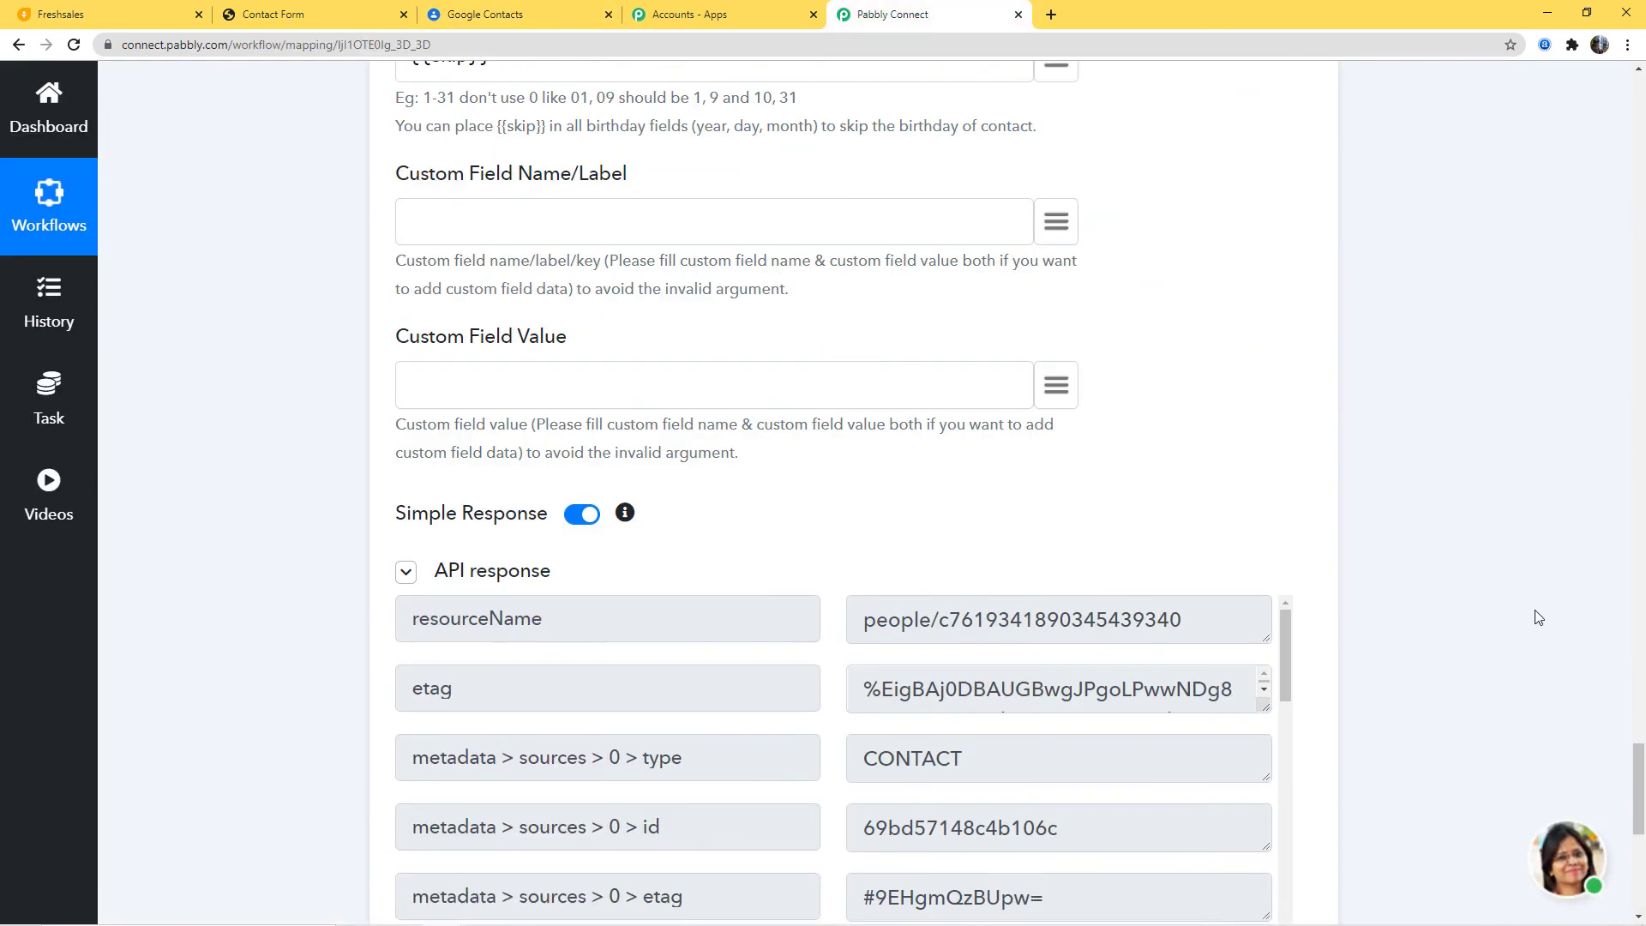
Step: Collapse the Freshsales New Contact trigger step at the top of the workflow
scroll(1522, 606, "up", 20)
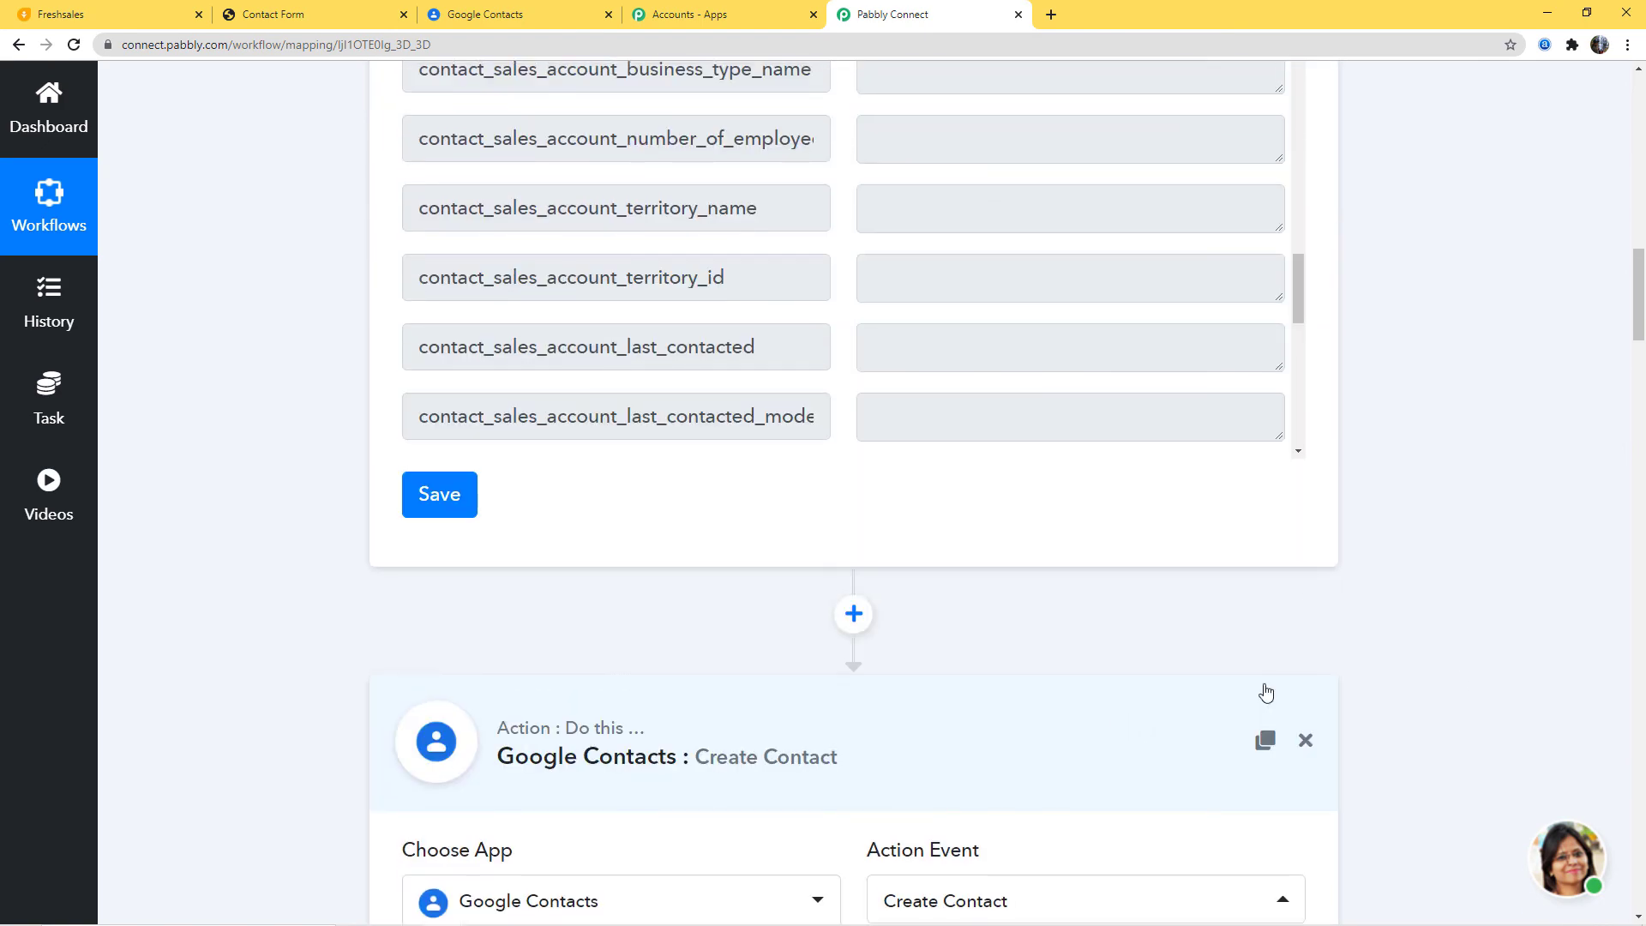
scroll(1463, 673, "up", 15)
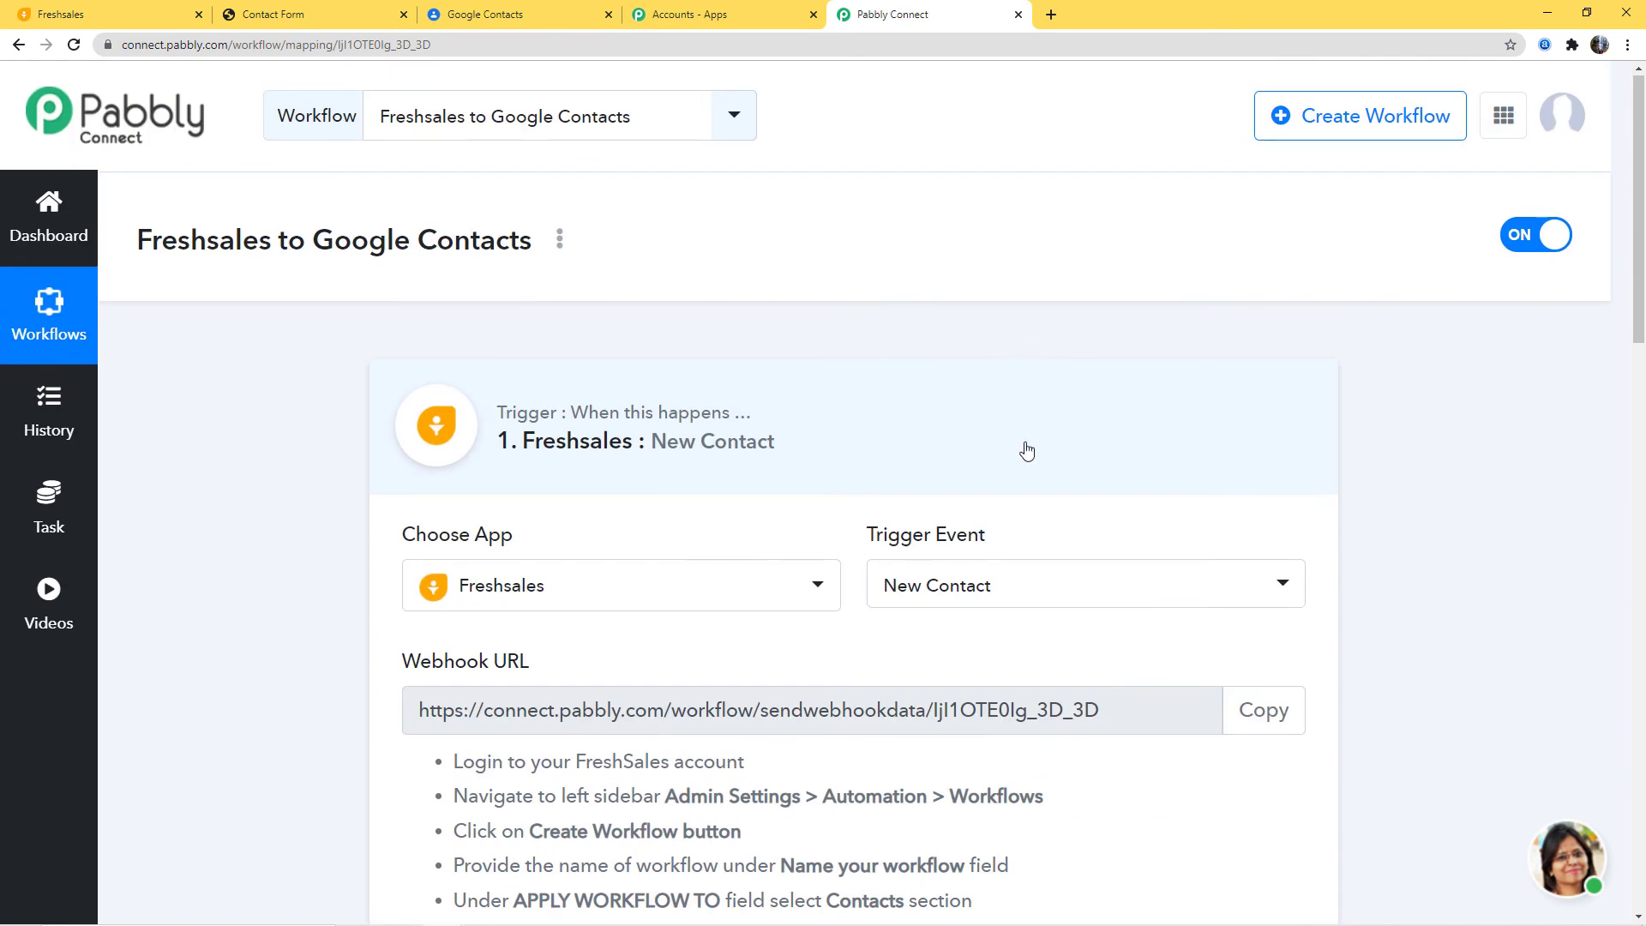
left_click(1026, 451)
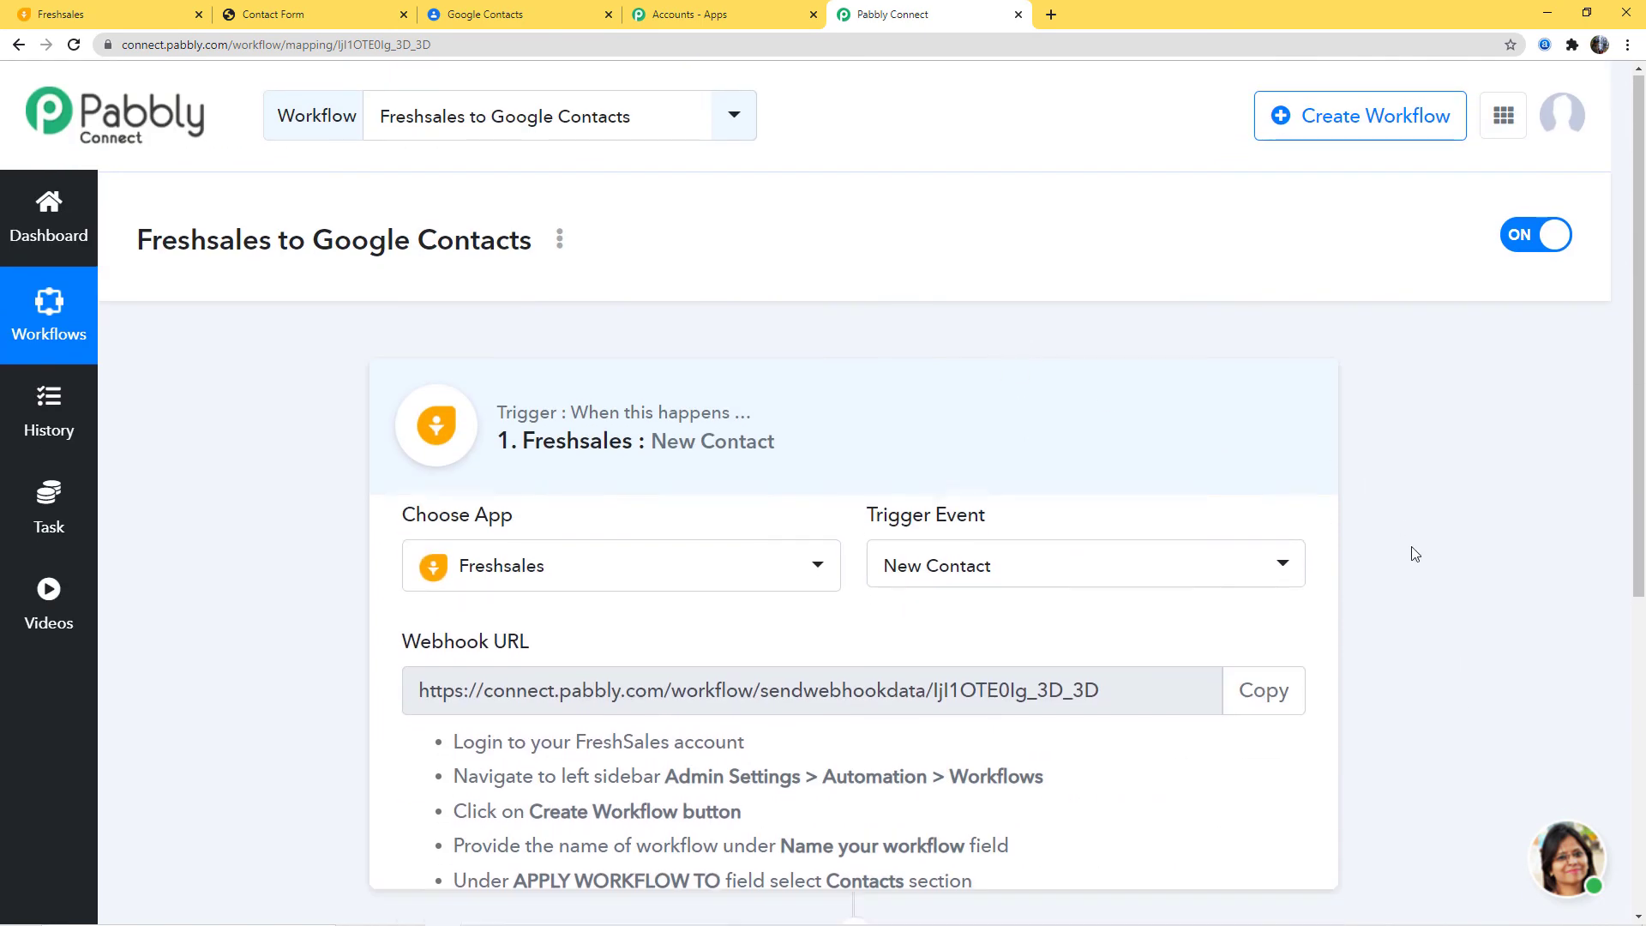